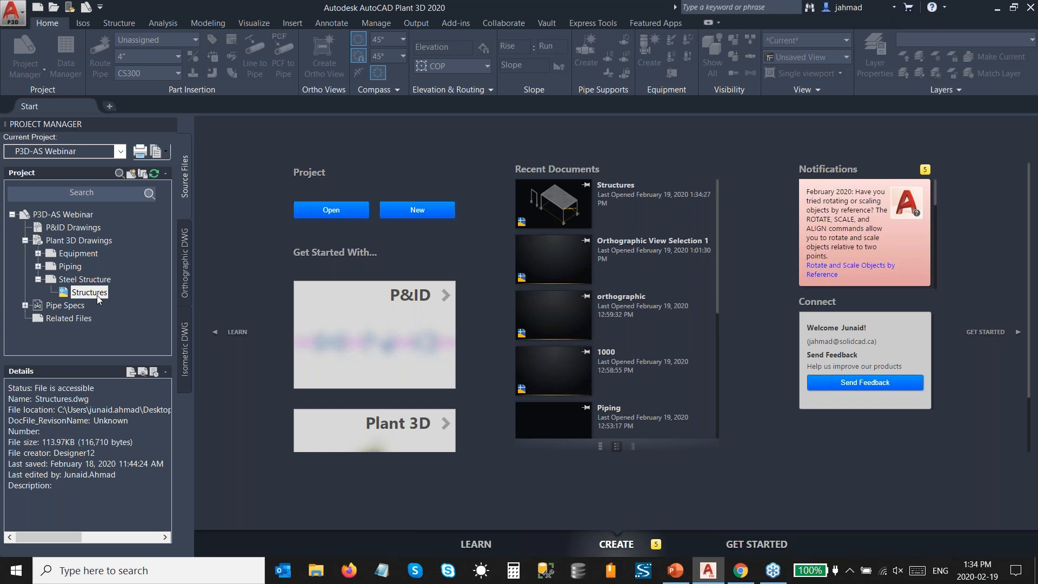
Step: Open the Structures drawing and the Equipment drawing of the P3D-AS Webinar project, and dismiss the orphaned fasteners notice
double_click(98, 297)
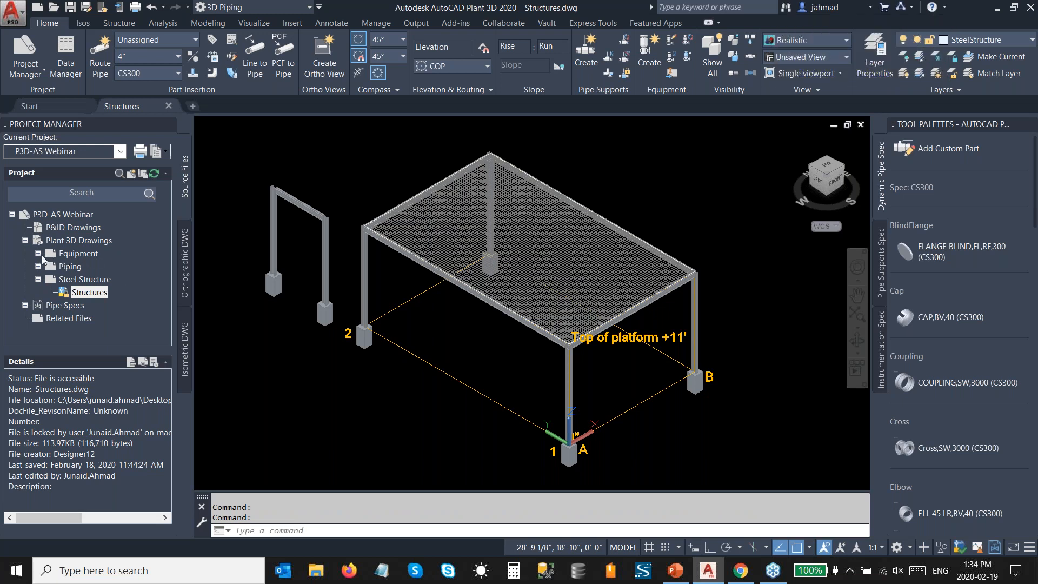
click(39, 254)
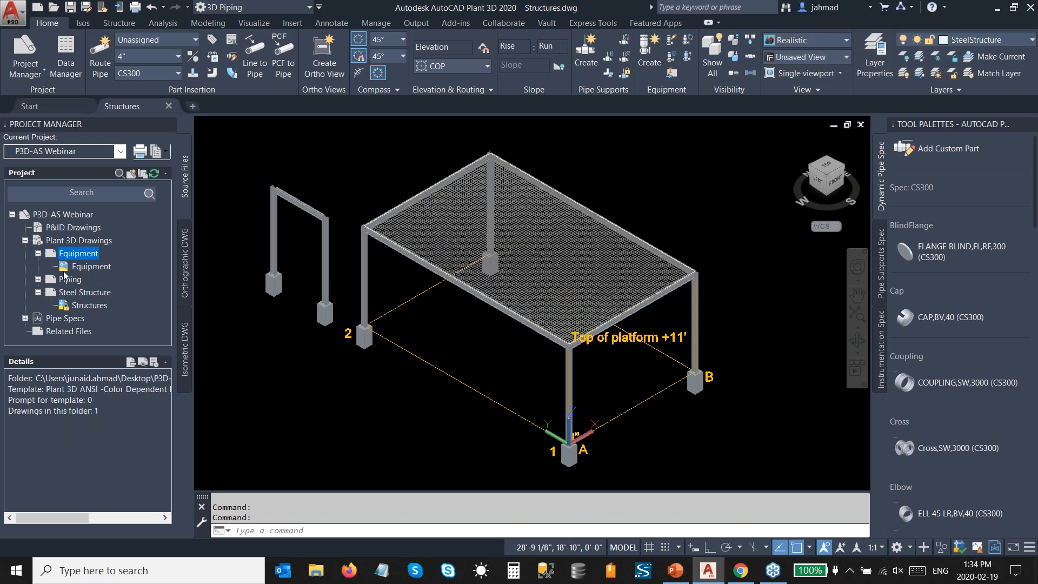
double_click(93, 270)
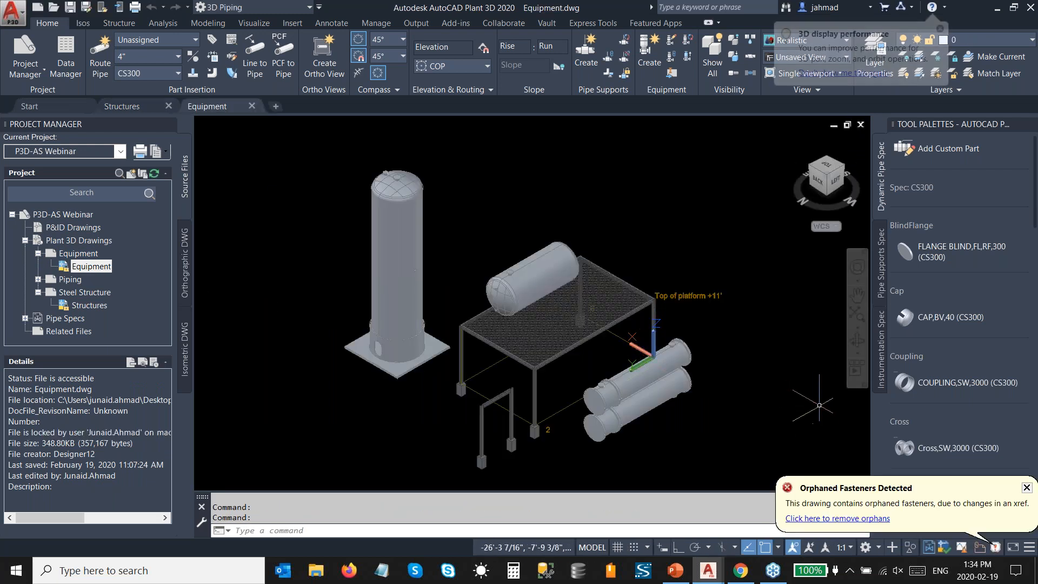
click(1027, 488)
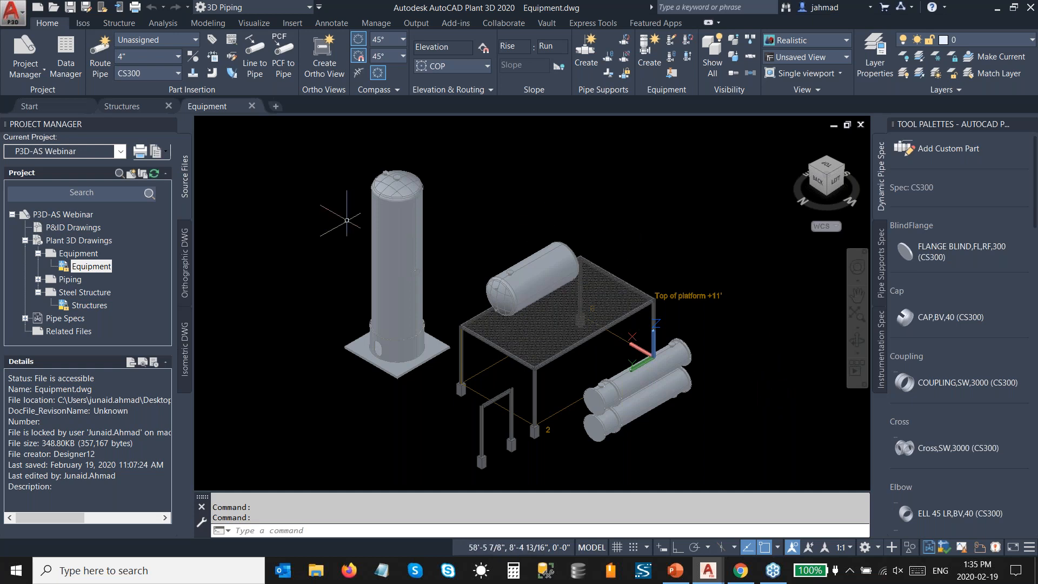
Step: Start an Advance Steel XML export from the Structures drawing, with Structures.smlx on the Desktop as the output file
click(145, 109)
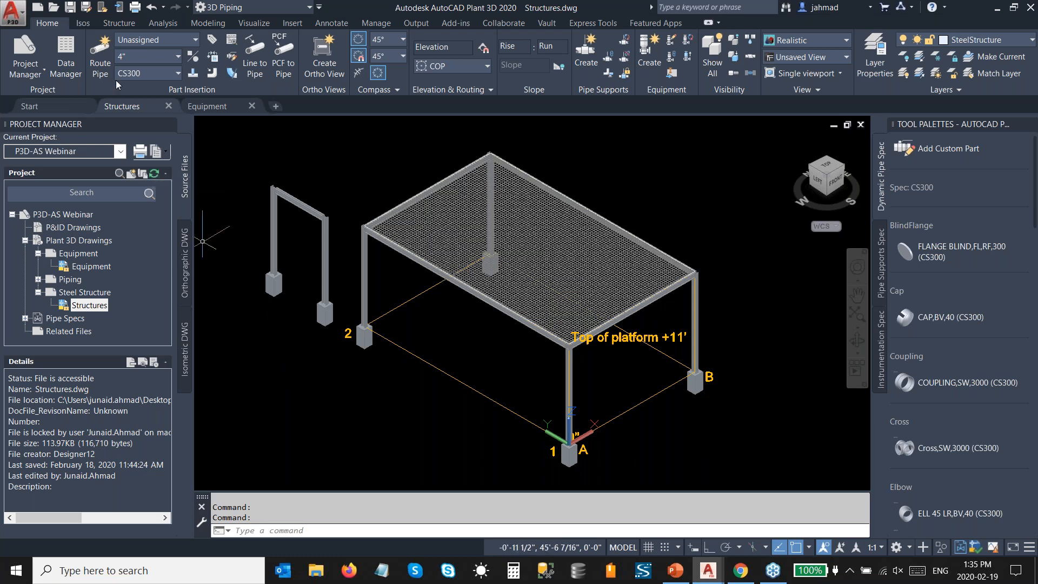
click(119, 24)
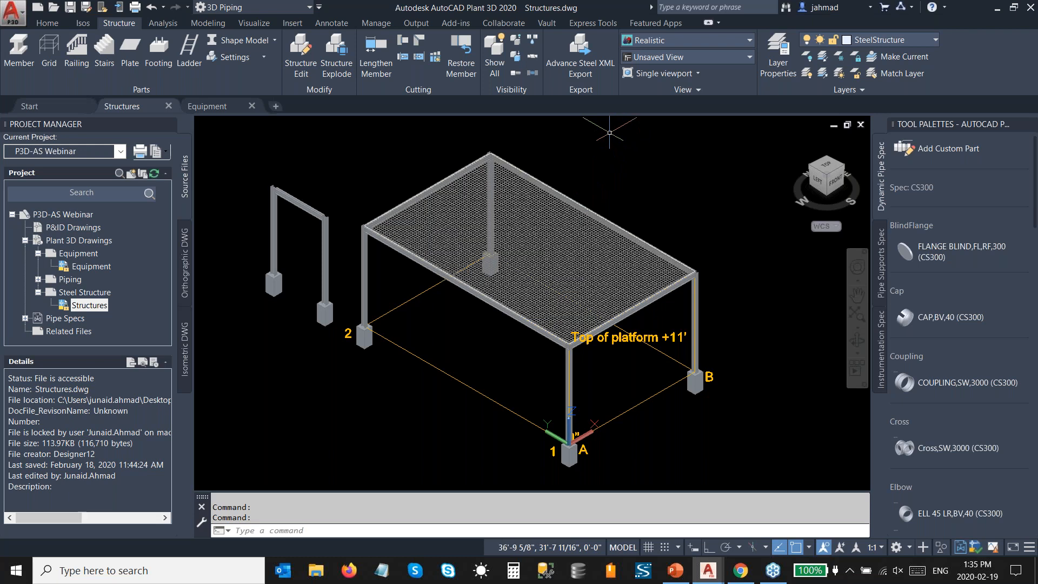
click(591, 67)
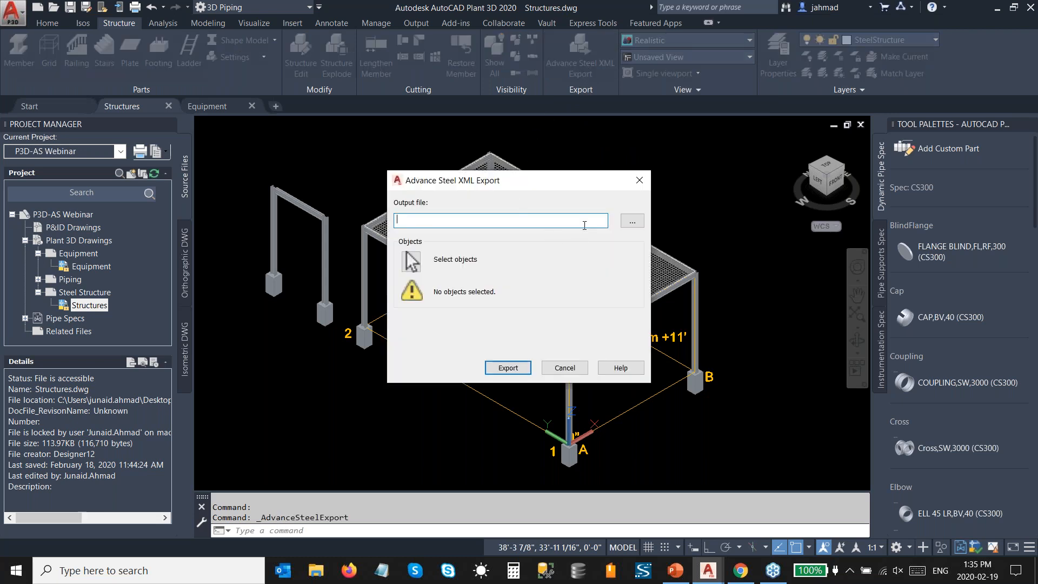
click(632, 221)
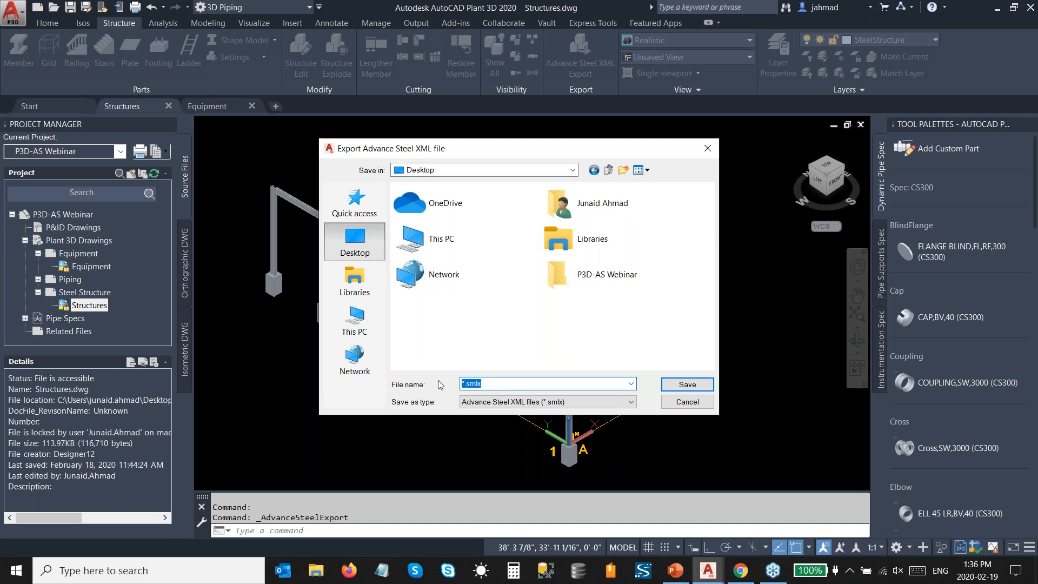
text(Structures)
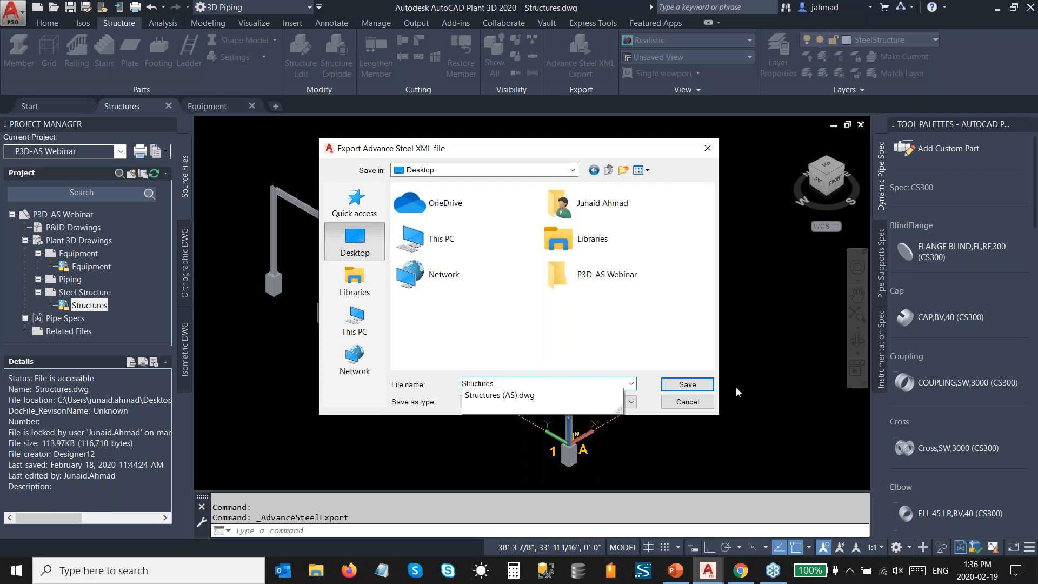
click(712, 385)
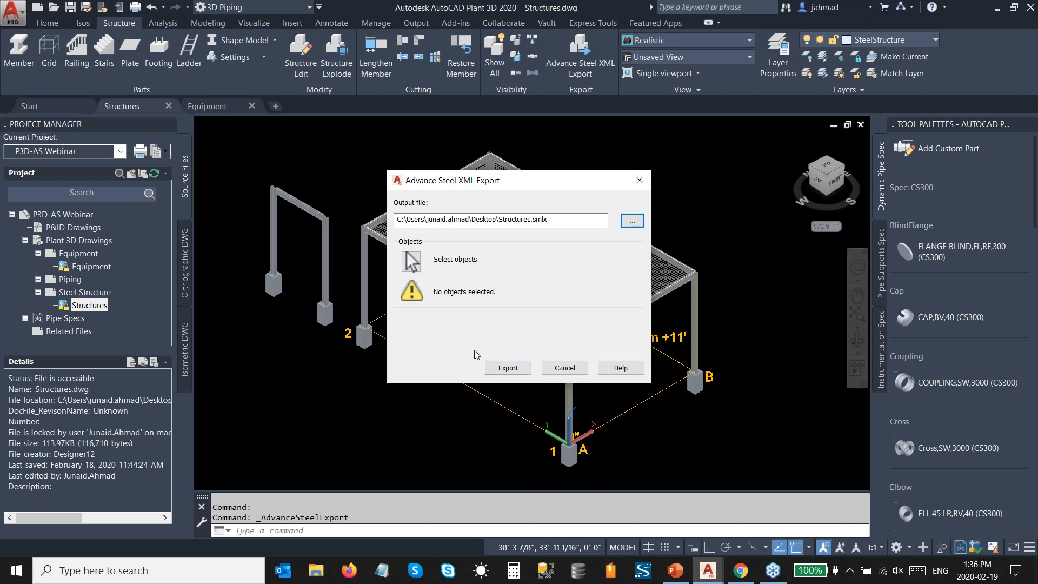
Step: Select all structural objects of the platform and the separate pipe support frame, and export them
click(409, 262)
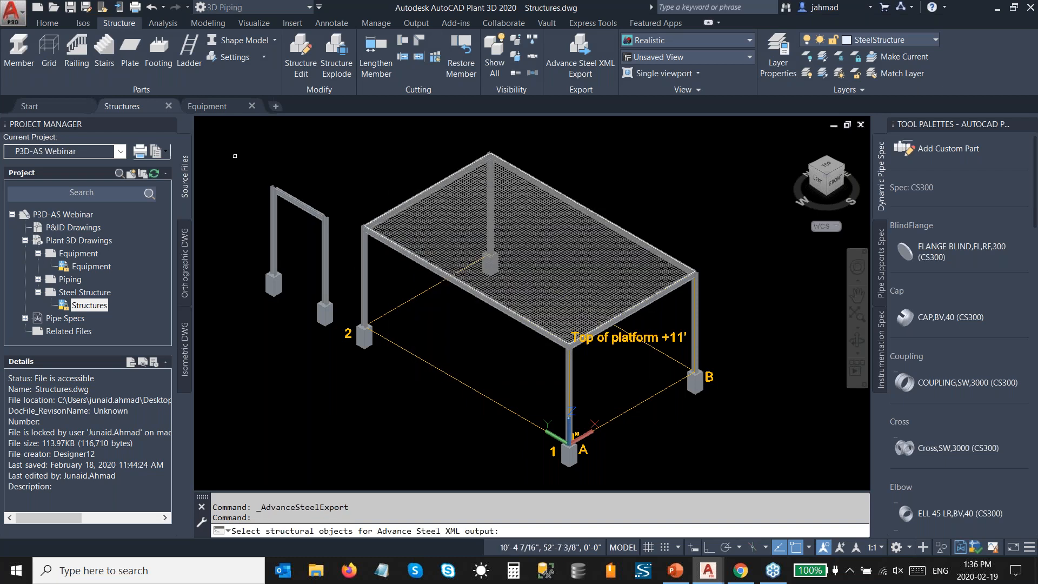
click(230, 139)
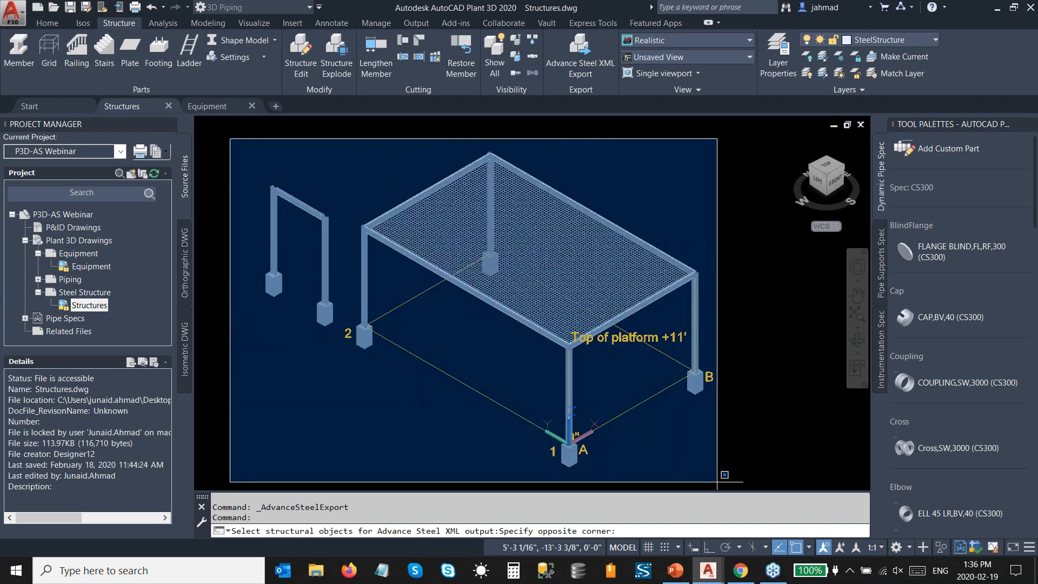
click(750, 481)
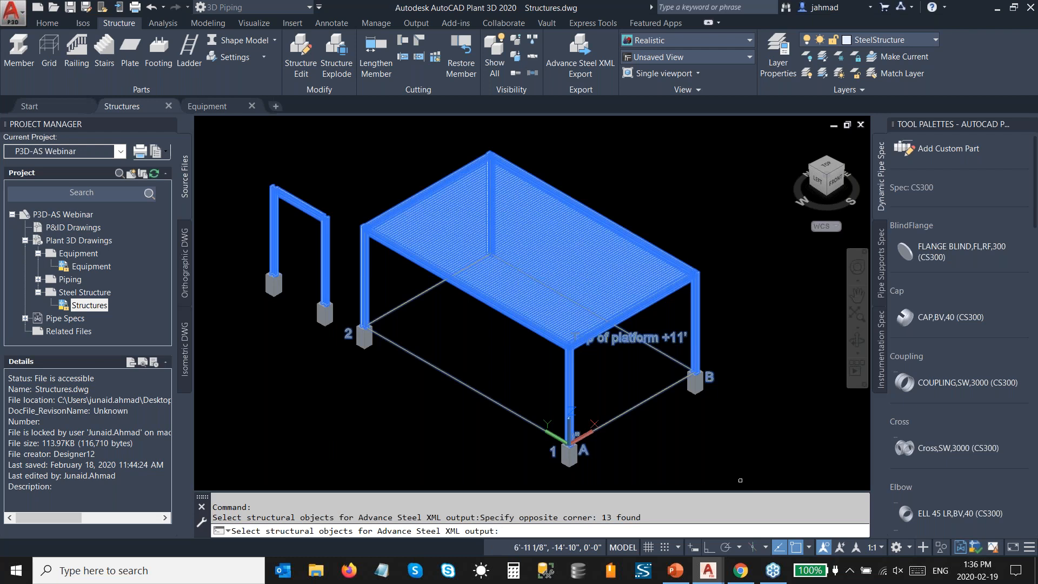
key(Return)
click(522, 372)
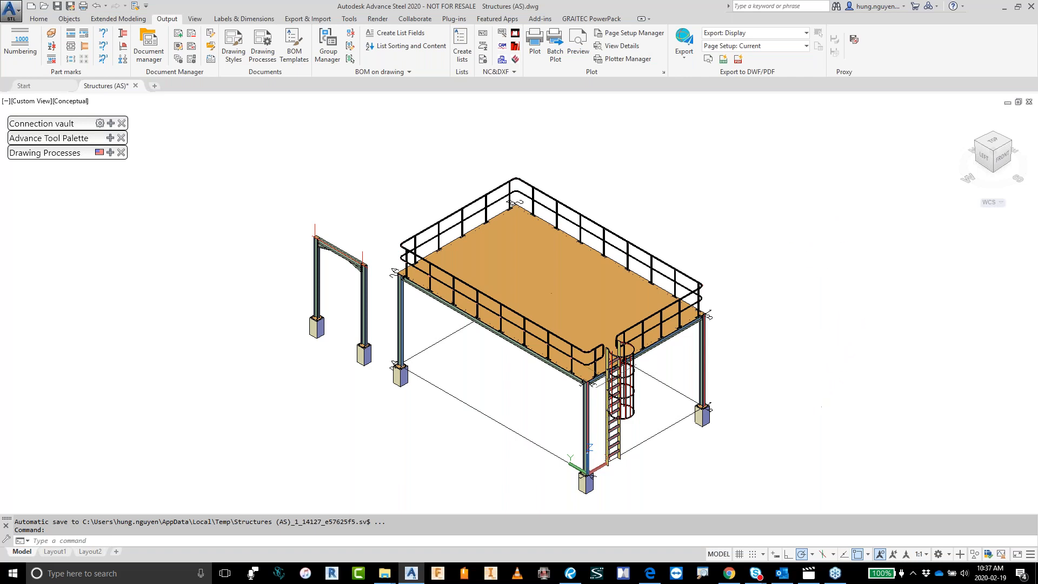
Step: Switch to Advance Steel and examine the detailed platform model, especially the handrails, the caged ladder and the corner connections
scroll(325, 250, up, 1)
scroll(325, 248, up, 2)
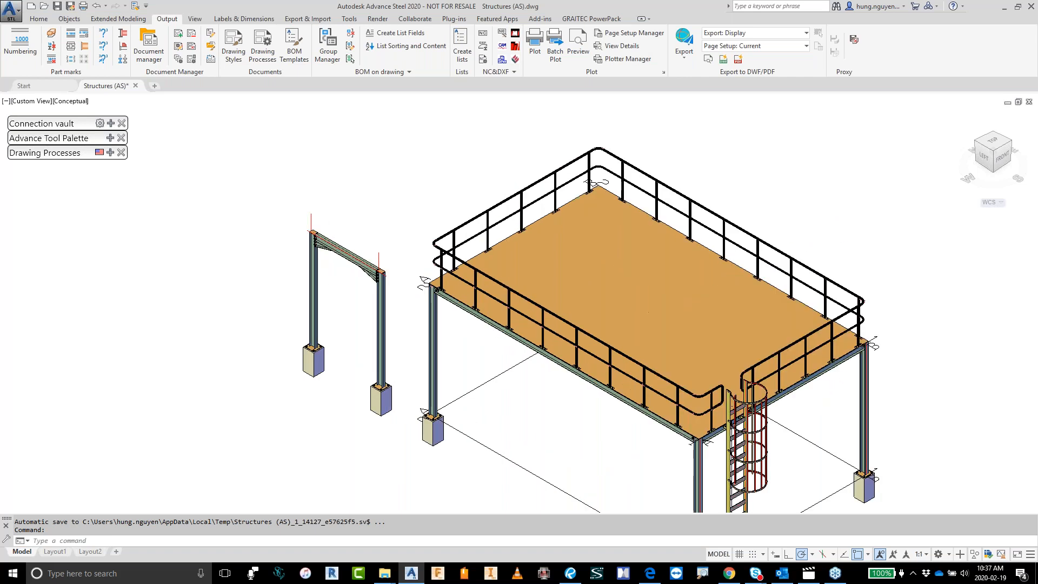
scroll(325, 247, up, 2)
scroll(310, 224, up, 5)
scroll(310, 223, down, 6)
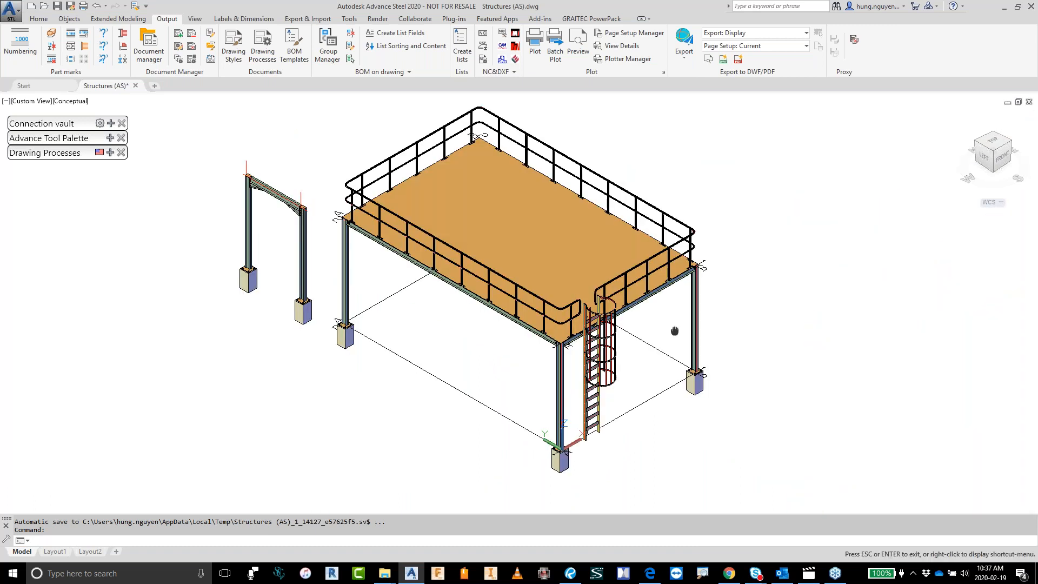
scroll(598, 359, up, 7)
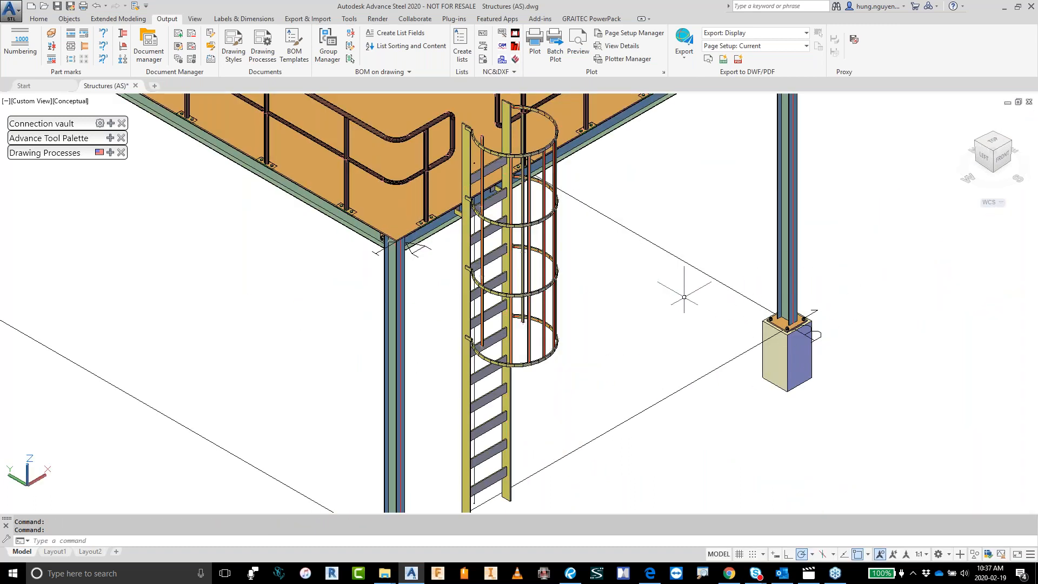
middle_drag(674, 297, 836, 481)
scroll(553, 443, up, 8)
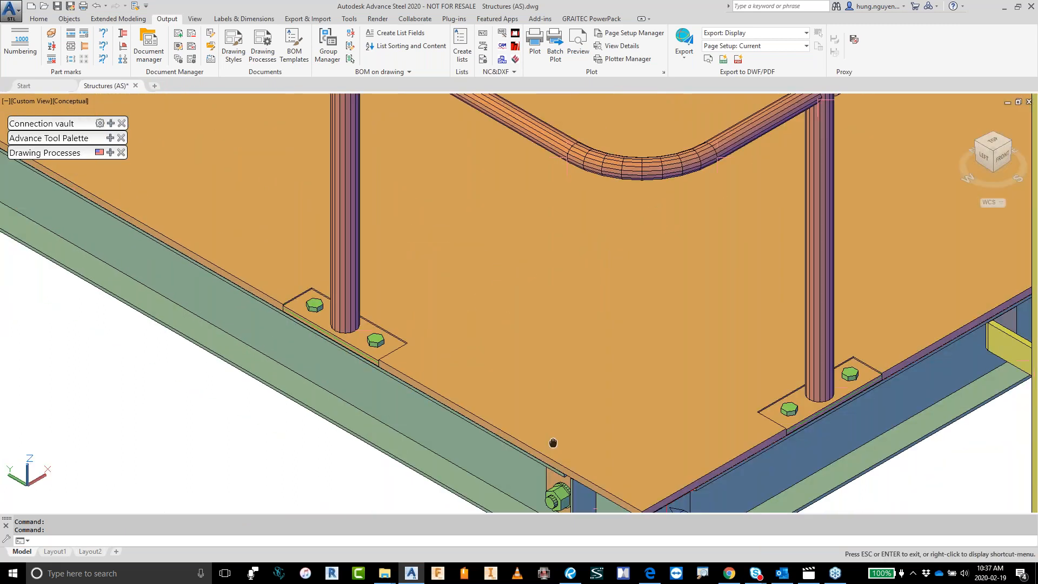
middle_drag(553, 443, 689, 499)
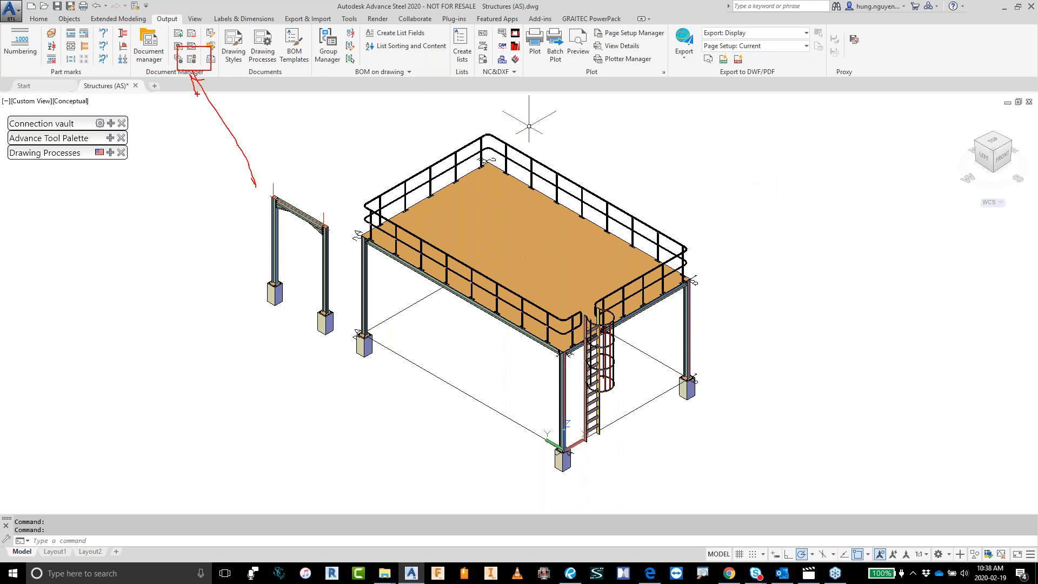
Step: Preview the up-to-date detail drawing Assembly 228 Sheet 14.dwg in the Document Manager
click(150, 49)
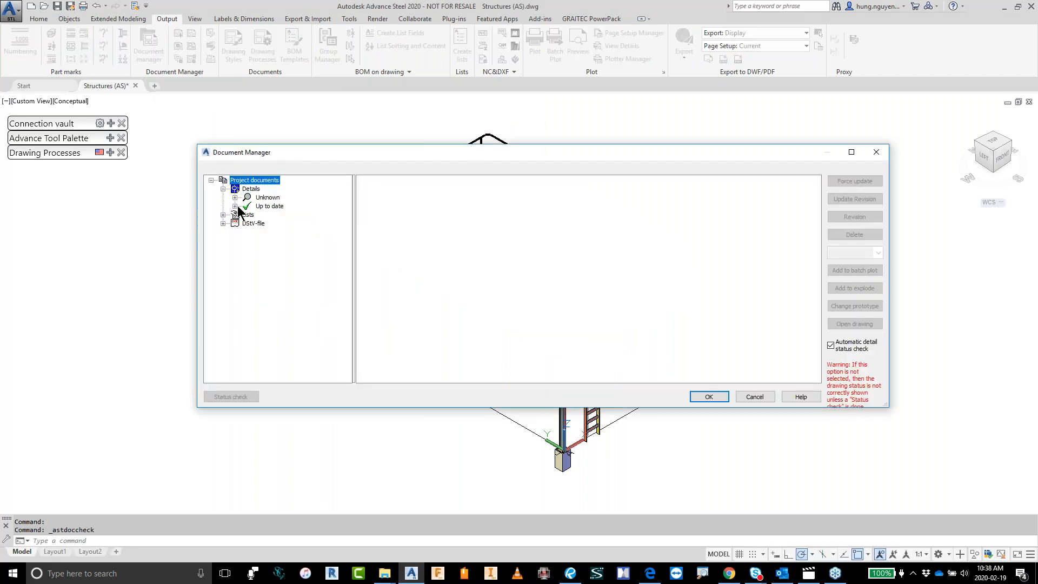
click(236, 206)
drag(354, 227, 440, 227)
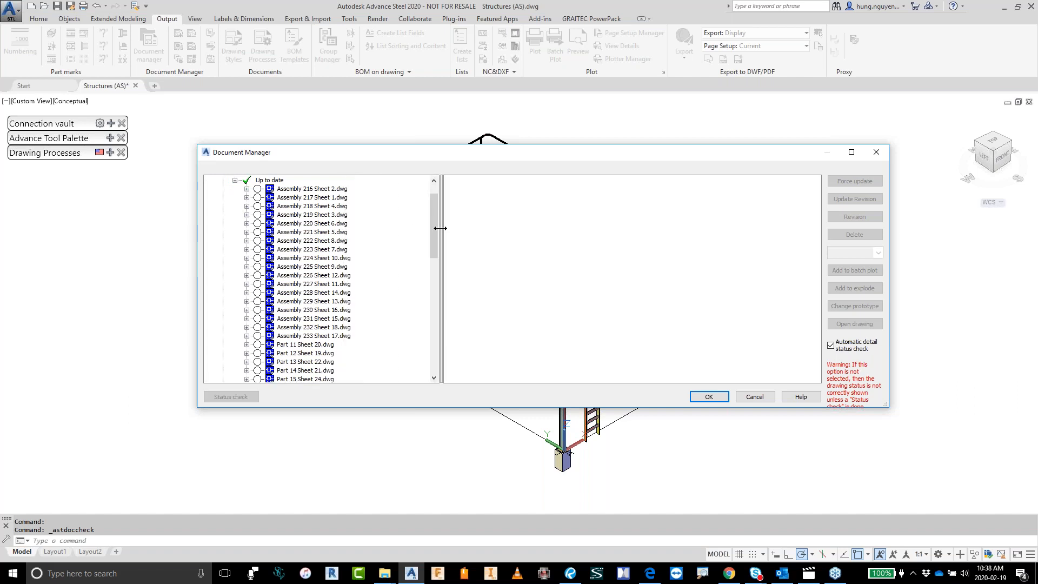
click(313, 292)
click(496, 180)
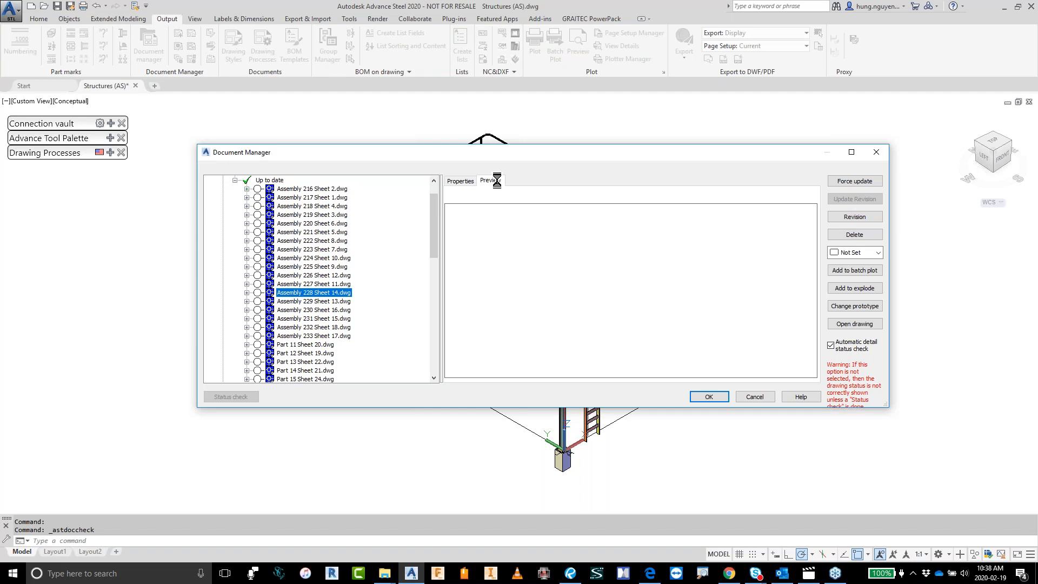
Step: Examine the views and dimensions of the previewed assembly drawing up close, and close the Document Manager without changes
scroll(752, 209, up, 4)
middle_drag(734, 240, 687, 130)
scroll(596, 342, up, 3)
scroll(599, 345, down, 3)
scroll(608, 342, down, 4)
scroll(733, 327, up, 4)
middle_drag(603, 288, 794, 430)
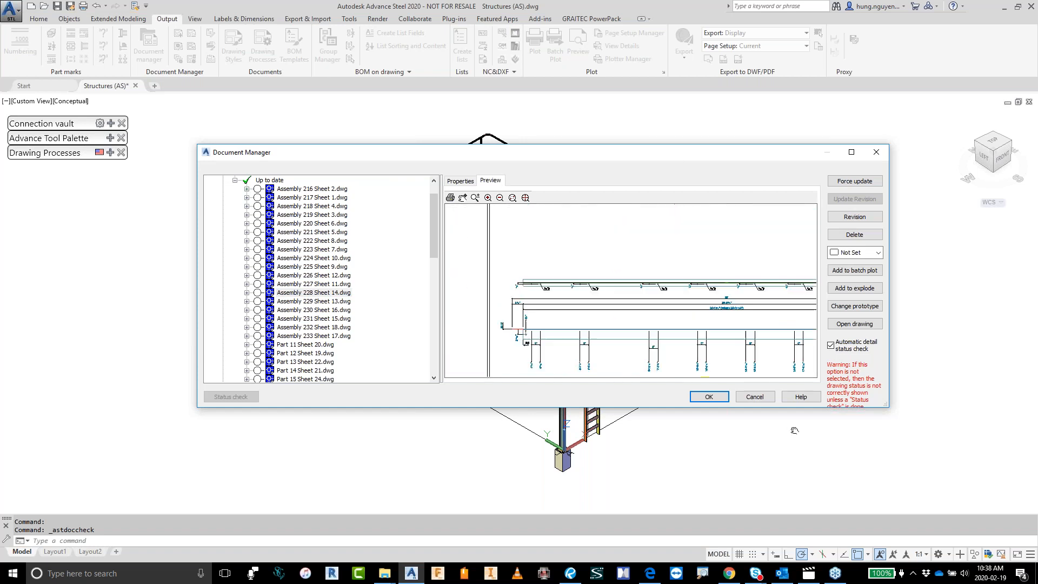
scroll(539, 319, up, 2)
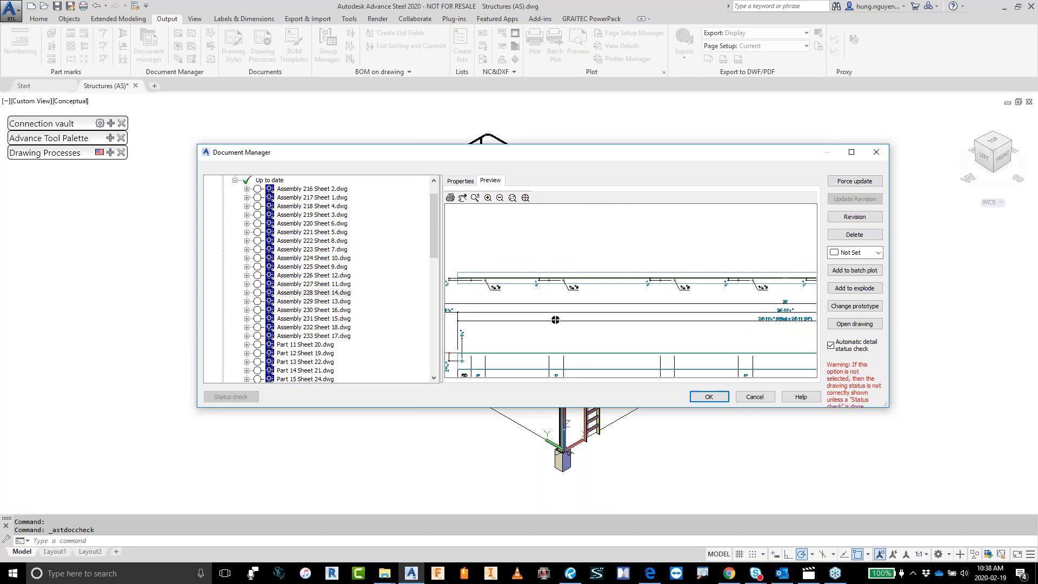
click(763, 398)
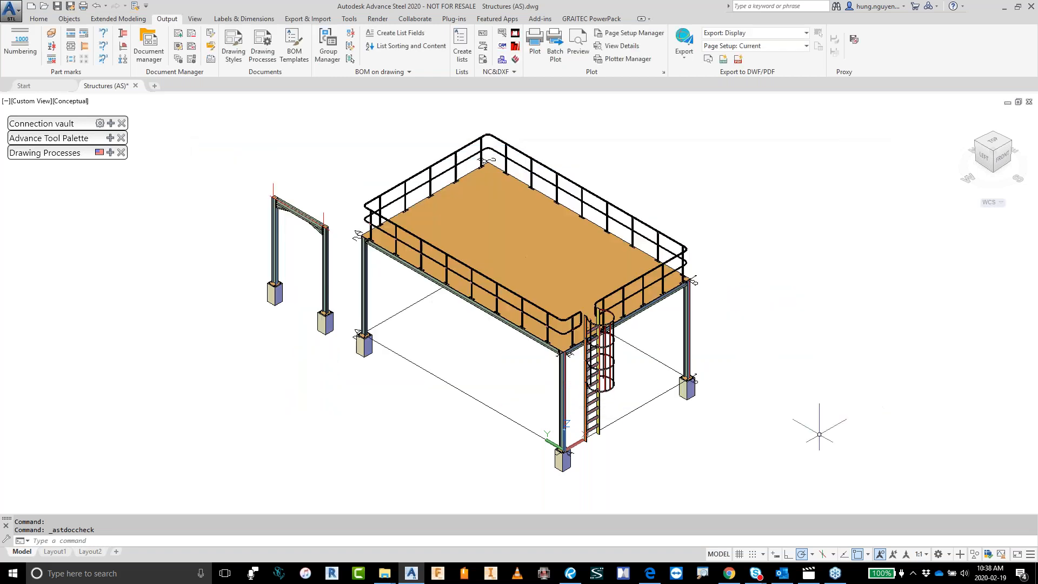
Step: Switch to the video player and play the AS Demo video
click(807, 580)
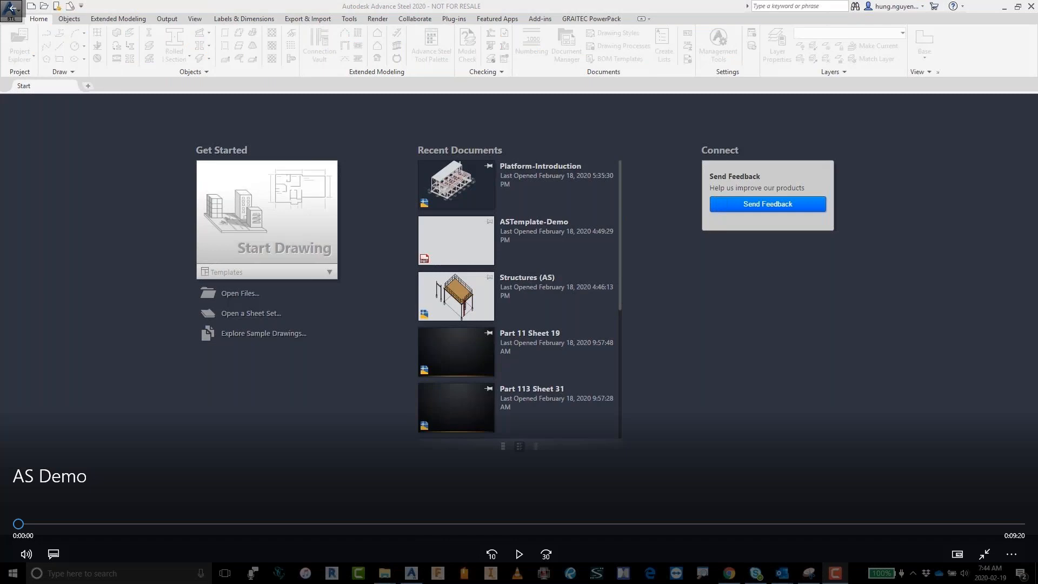
click(519, 554)
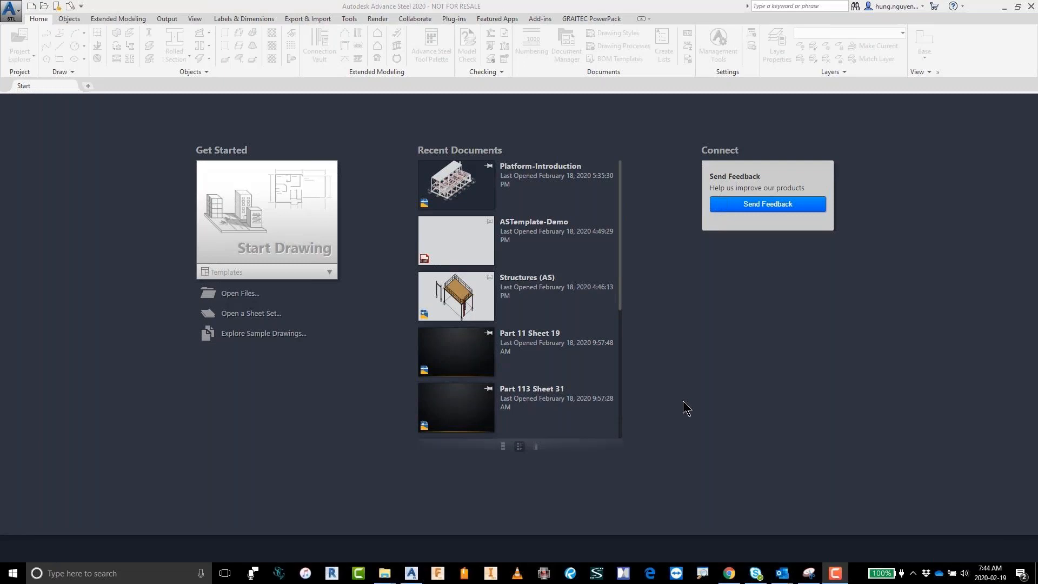
Step: Create a drawing from the ASTemplate-Demo.dwt template and import the Structures.smlx steel model into it
click(327, 273)
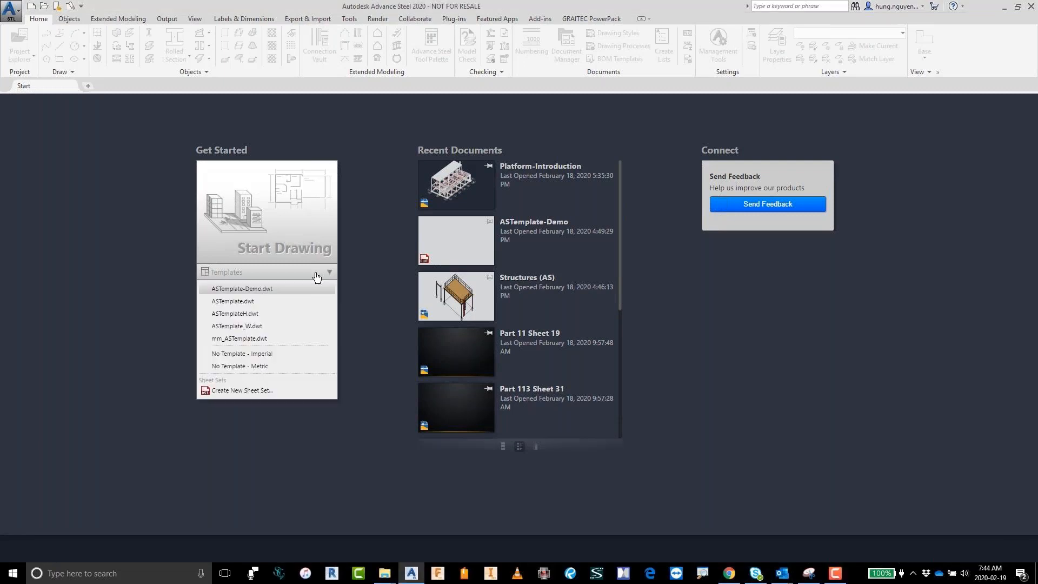
click(249, 292)
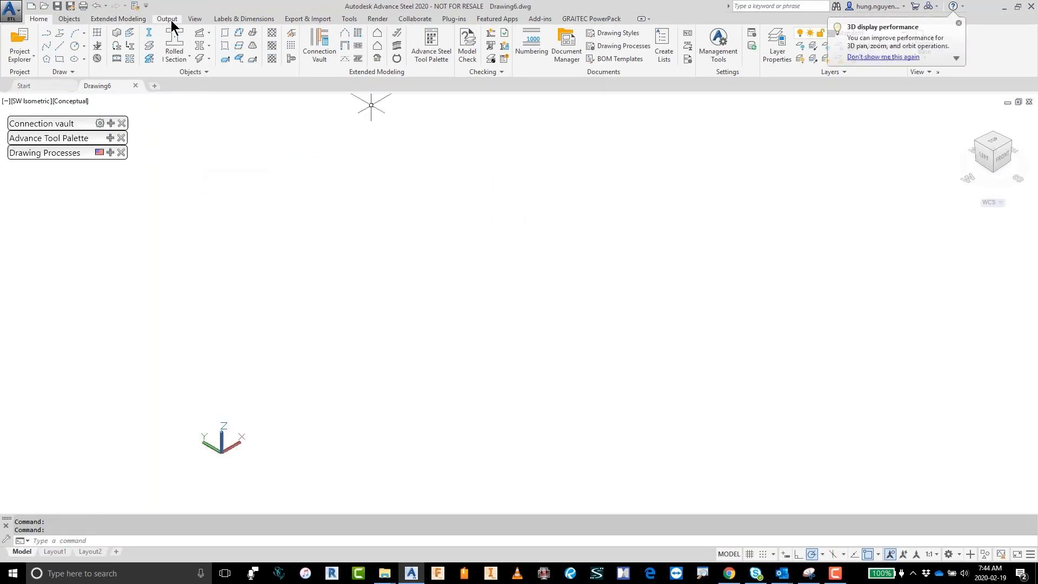
click(320, 18)
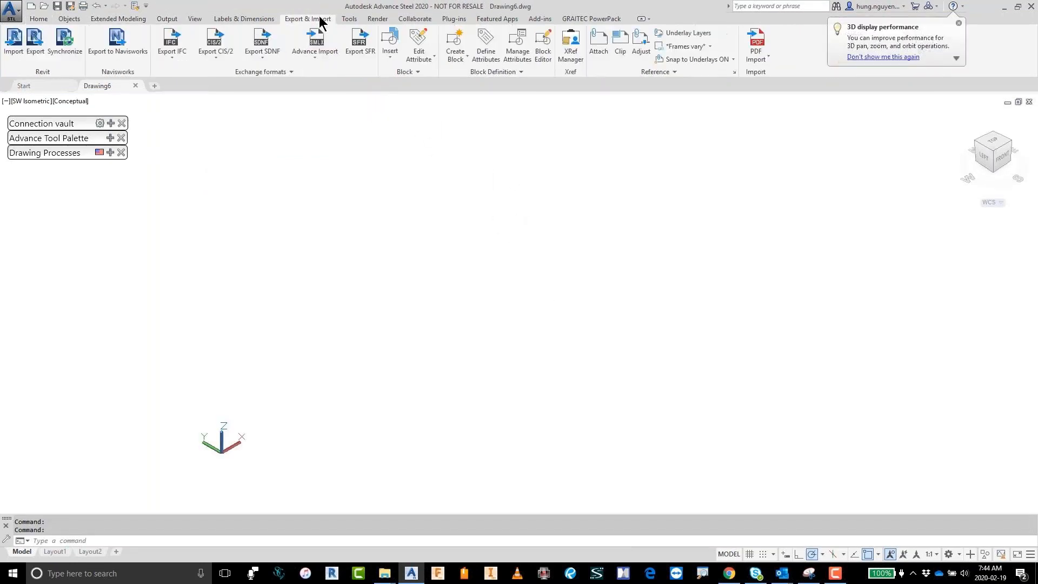
click(316, 47)
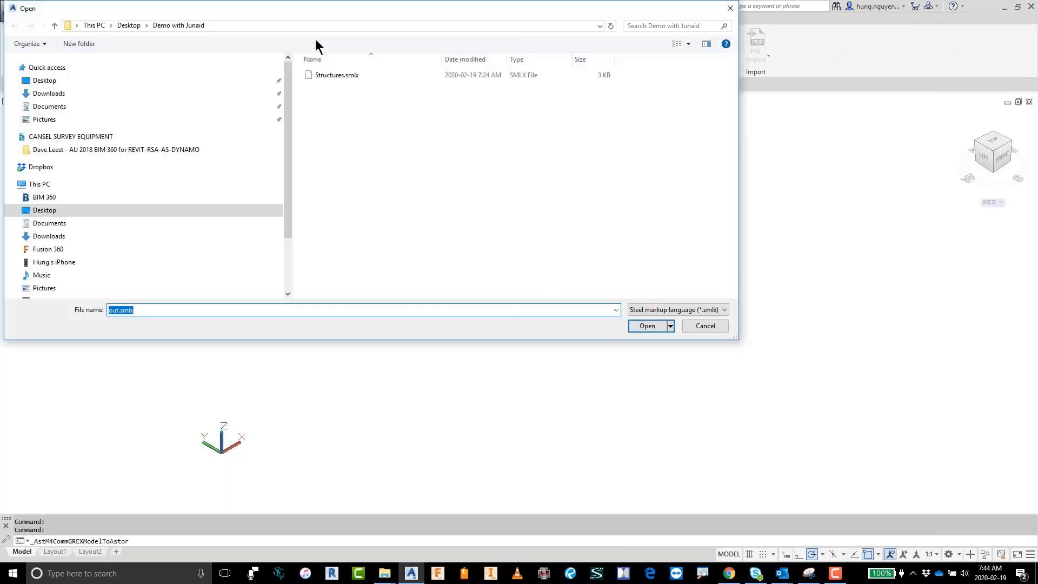
click(327, 76)
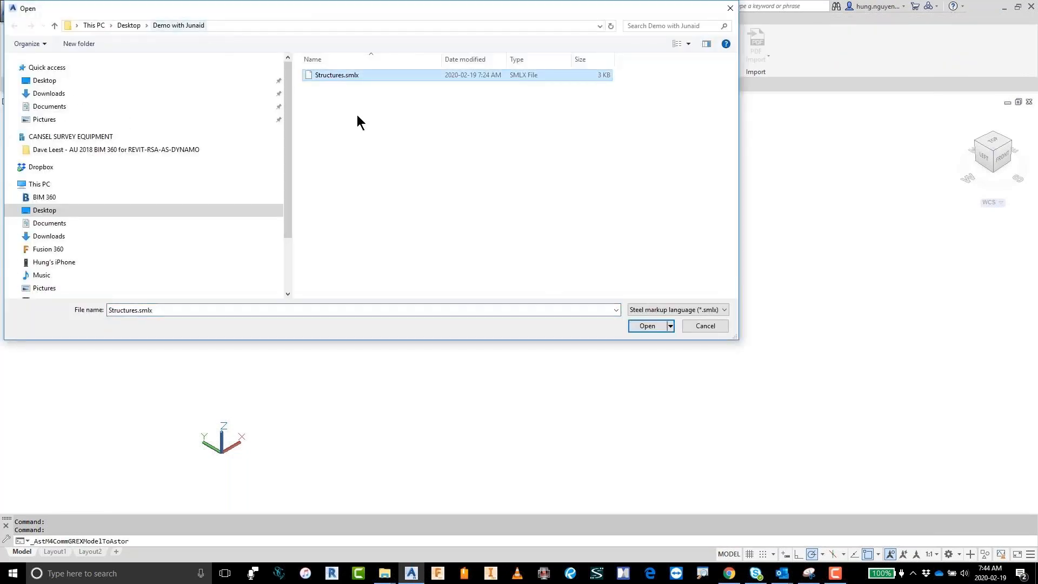
click(646, 324)
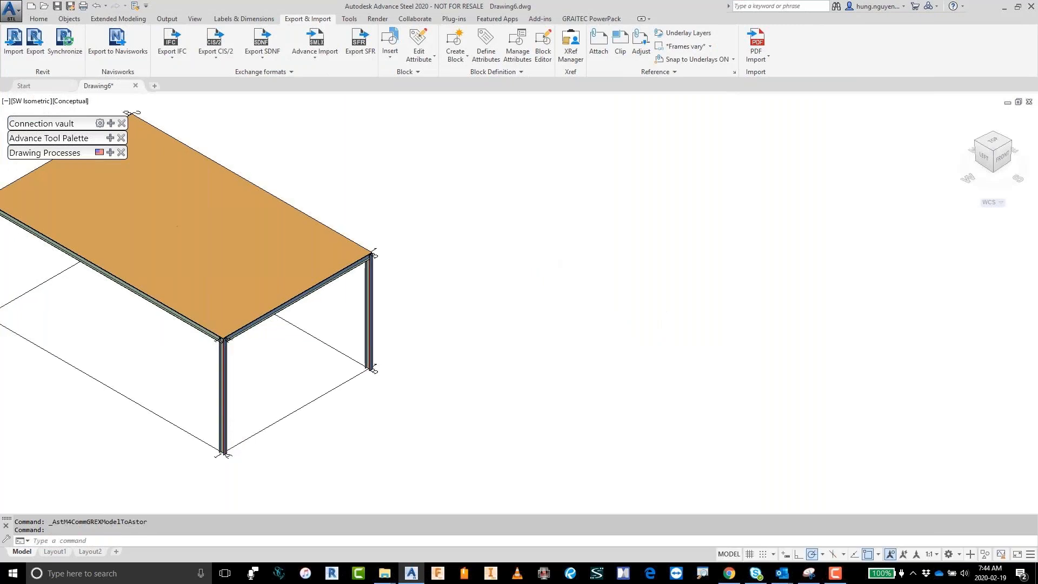
Step: Hide the large plate on top of the platform
click(542, 247)
right_click(542, 247)
click(735, 221)
right_click(735, 220)
mouse_move(811, 264)
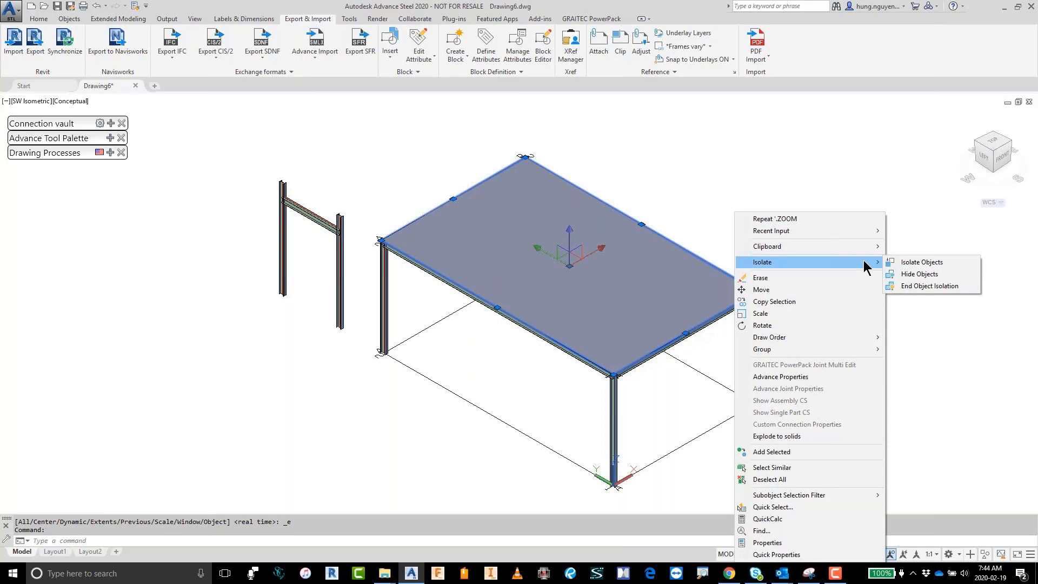
click(919, 274)
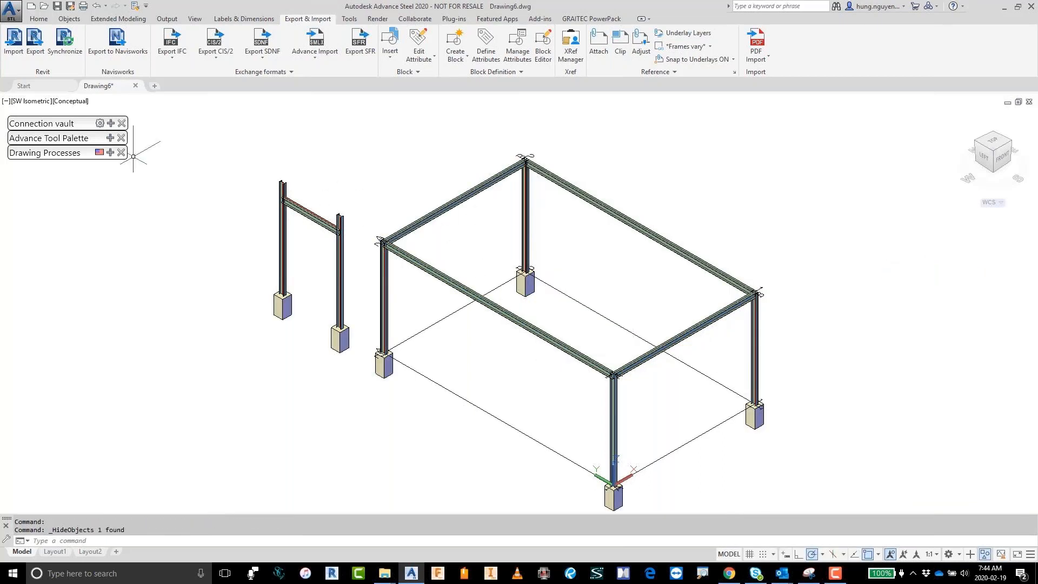
Step: Add a bolted knee-of-frame joint with haunch between the small frame's beam and the column farther from the platform
scroll(297, 212, up, 6)
click(109, 123)
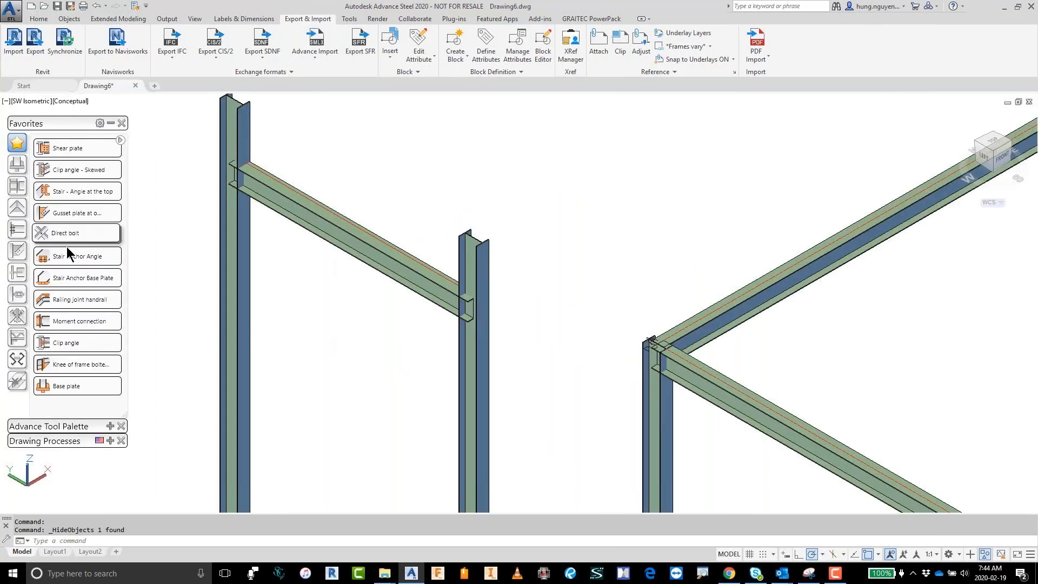
click(63, 367)
click(303, 213)
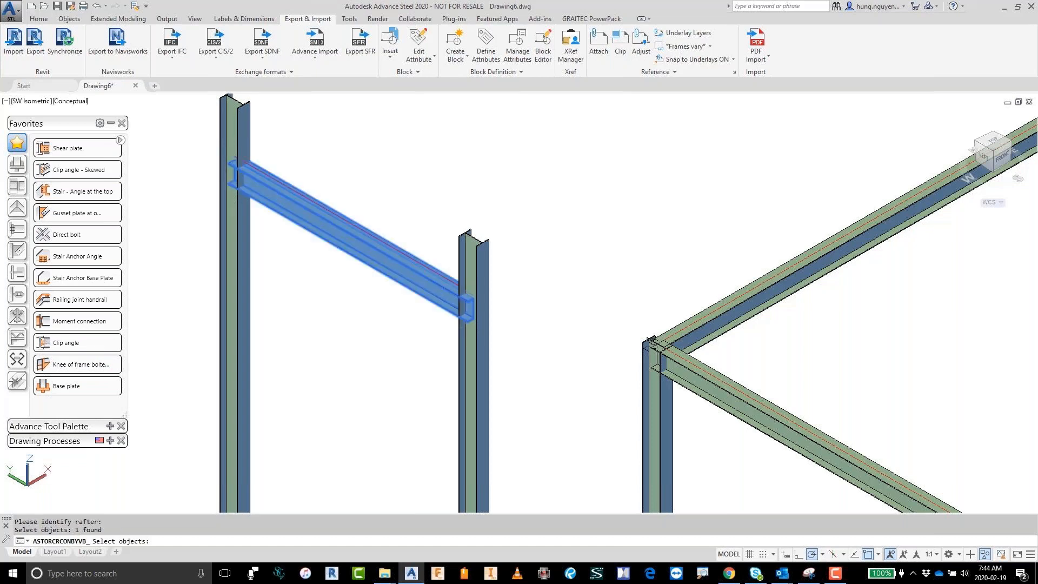
key(Return)
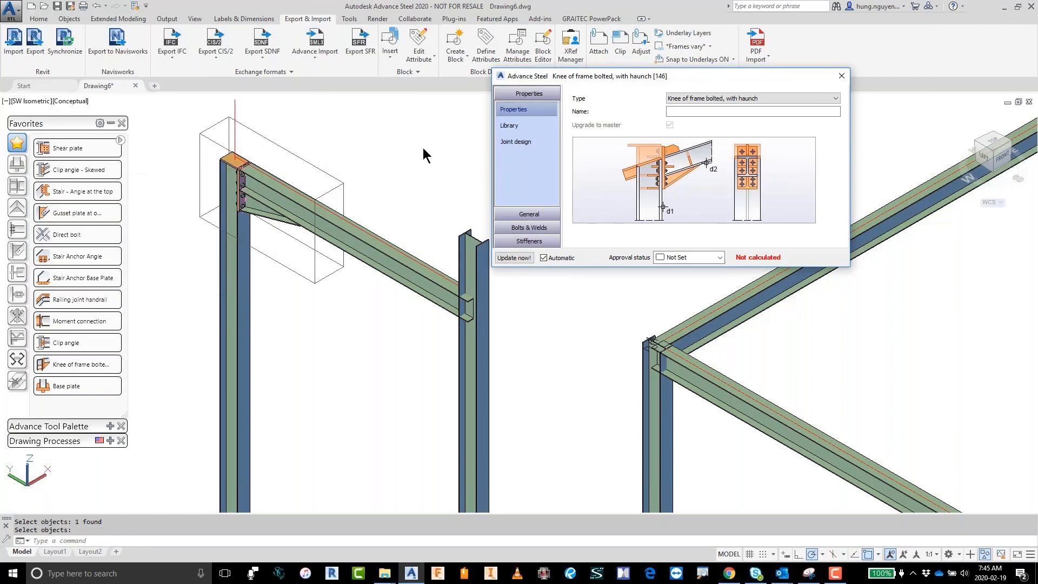
click(842, 77)
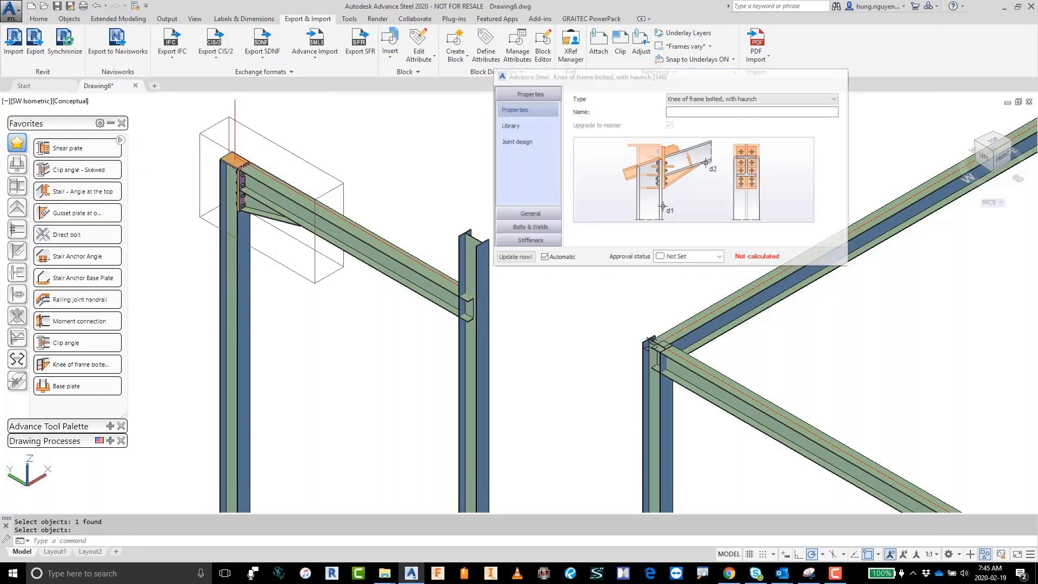
Step: Add a second bolted, haunched knee-of-frame joint at the small frame's beam end nearer the platform
click(57, 383)
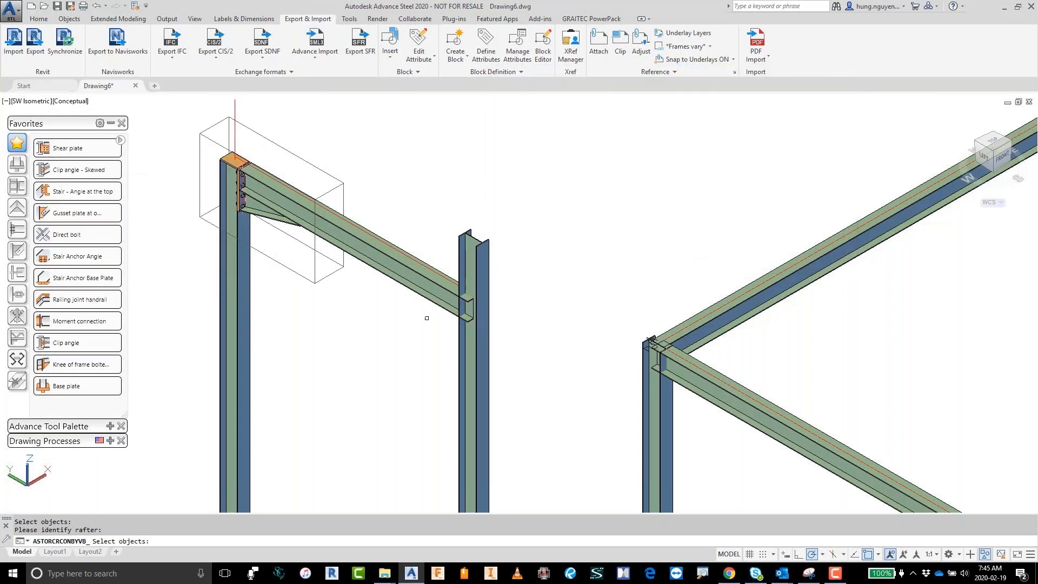
click(421, 303)
key(Return)
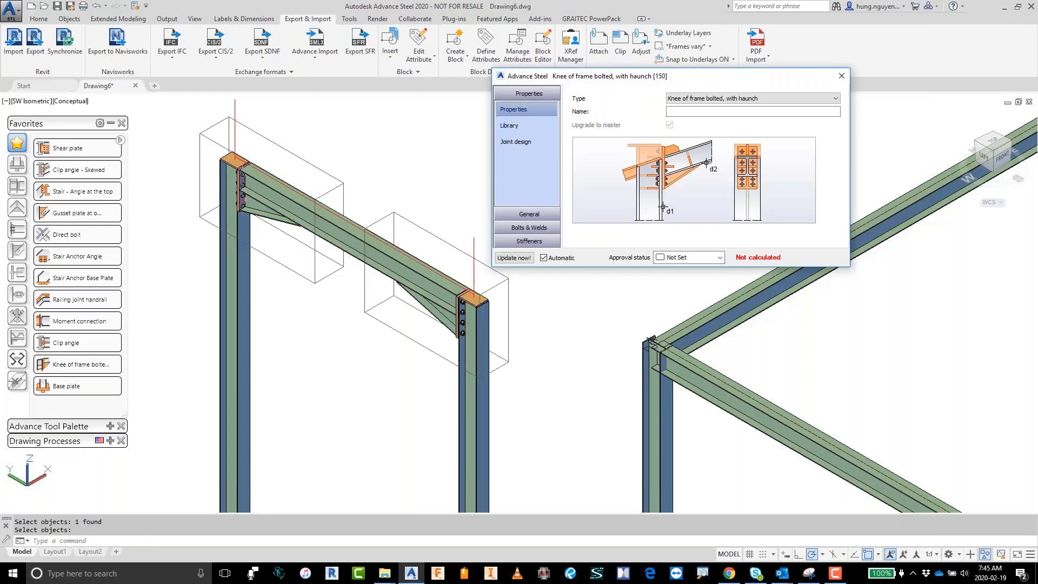
click(841, 76)
Step: Add a base plate joint to the small frame's outer column without selecting an additional concrete object
middle_drag(577, 312, 609, 124)
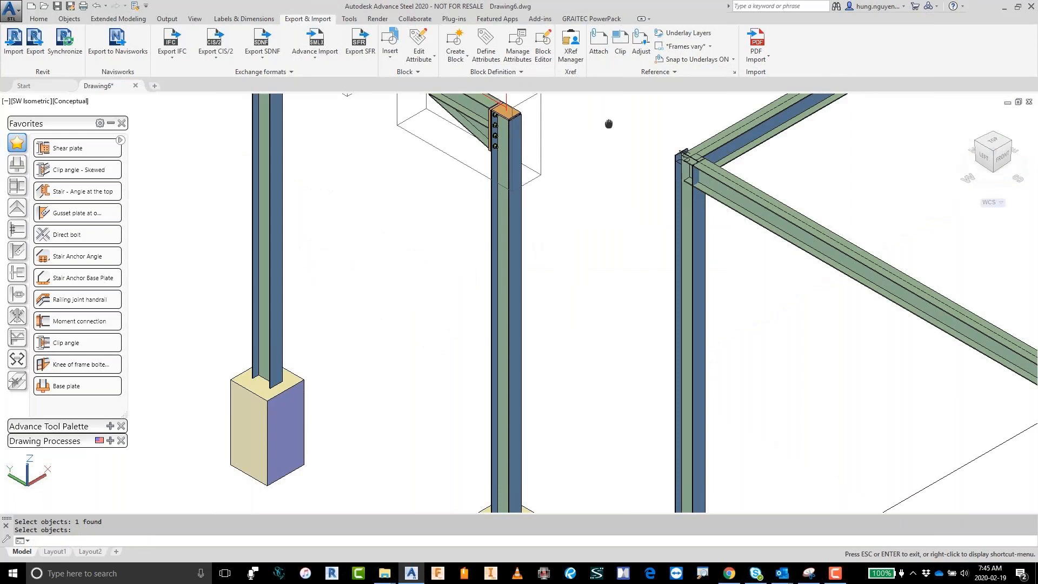
scroll(573, 242, down, 3)
click(84, 389)
click(378, 292)
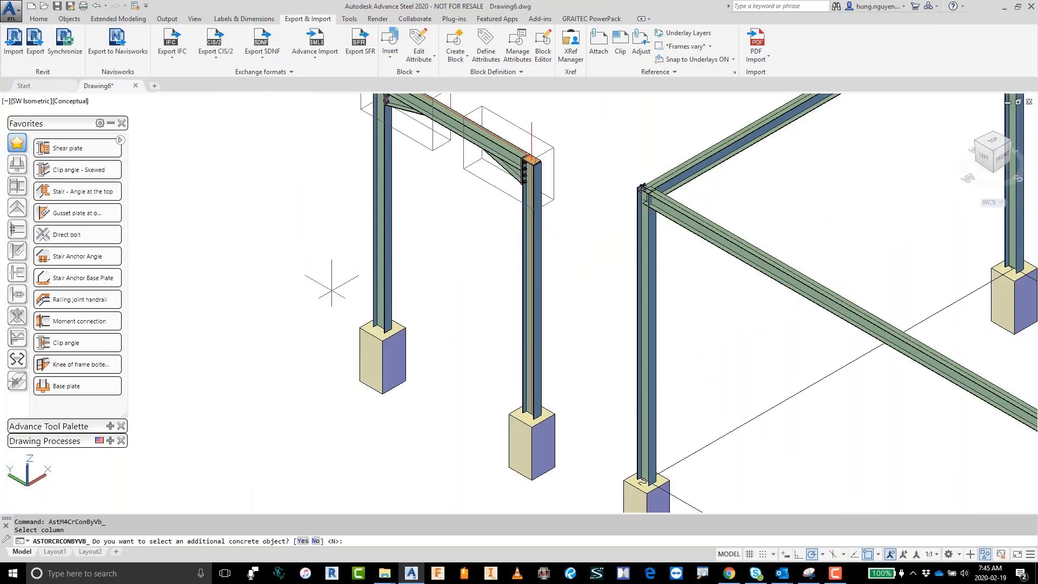
right_click(318, 292)
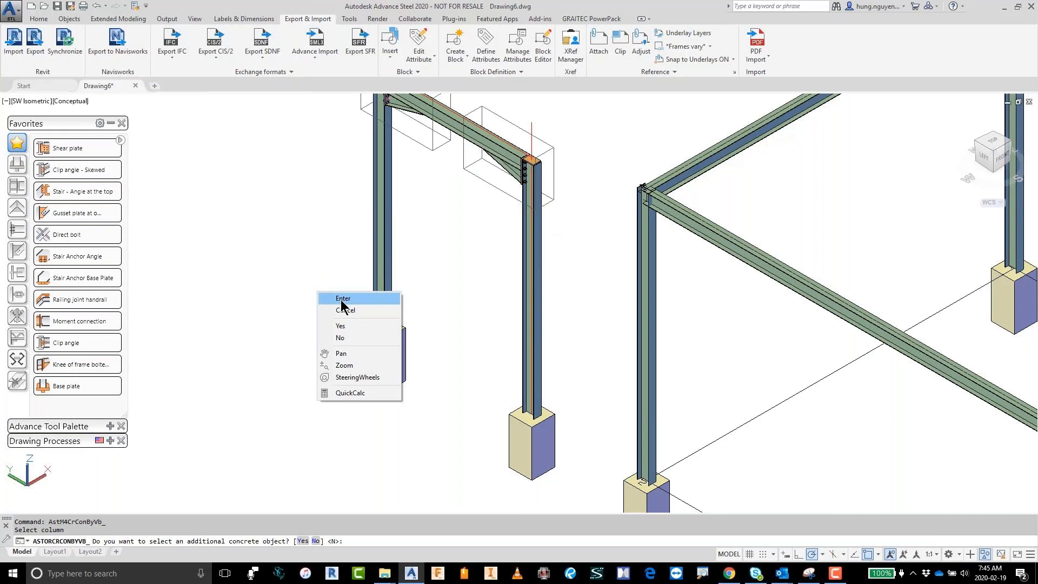
click(341, 301)
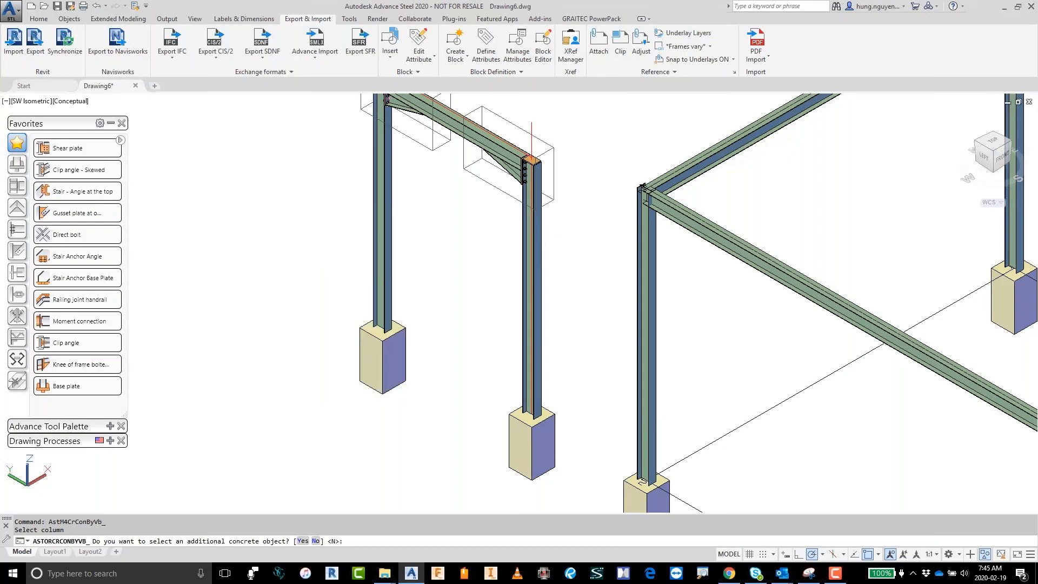
key(Return)
scroll(390, 330, up, 6)
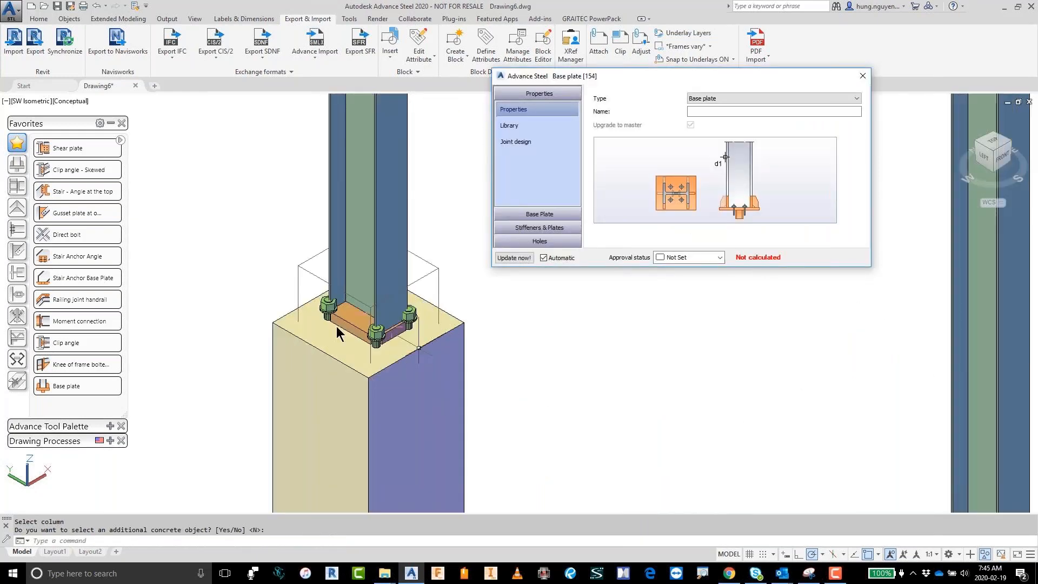
Step: Apply the DEMO-2 library settings to the new base plate joint and close its properties
click(524, 127)
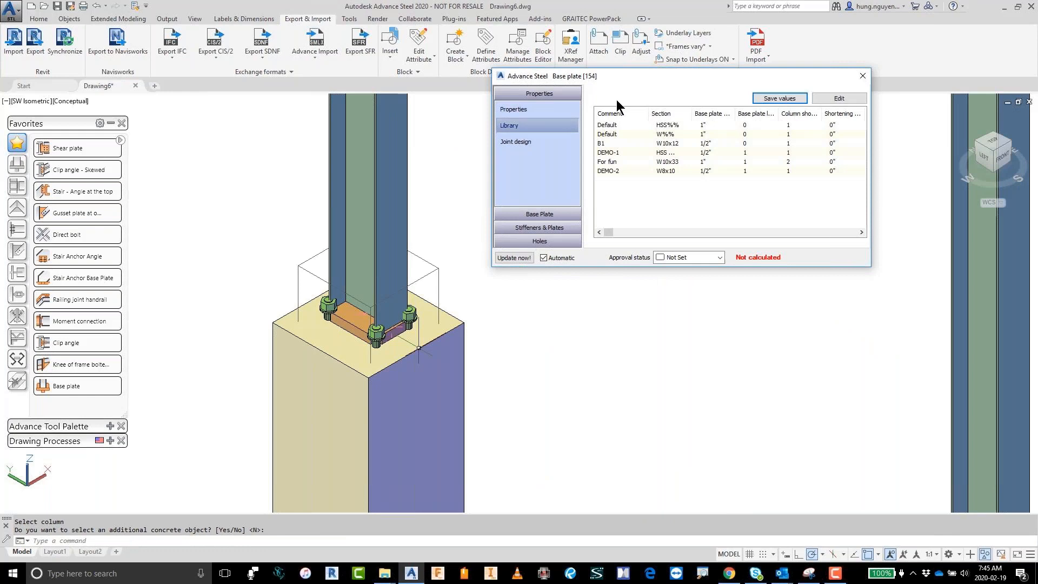
click(611, 161)
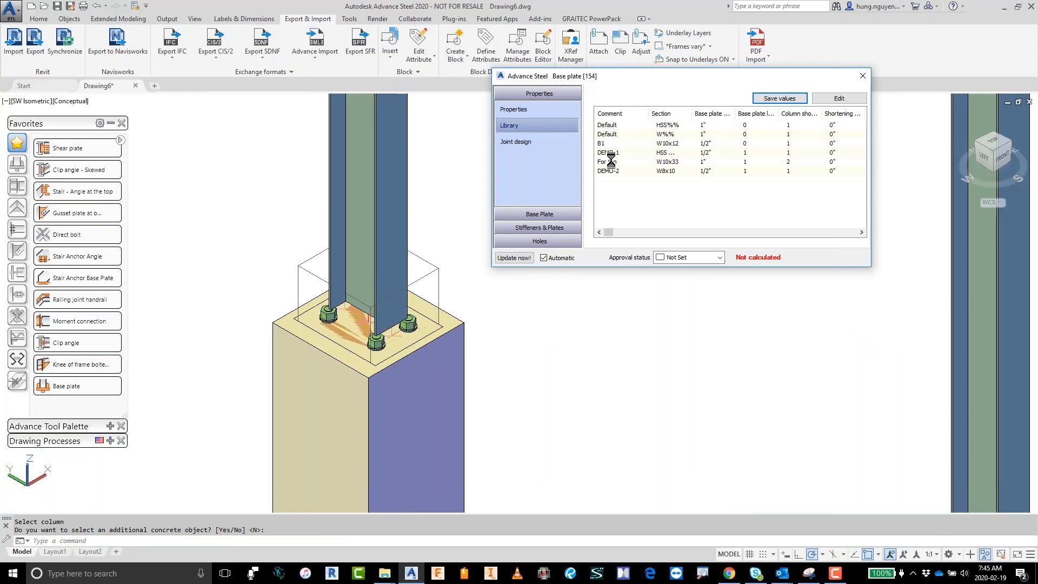
click(612, 170)
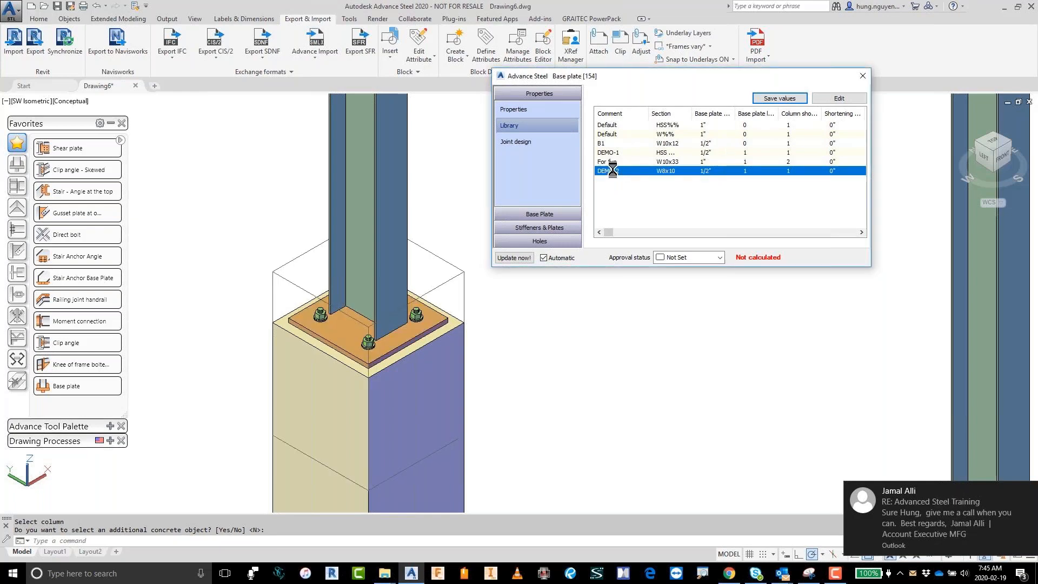
key(Escape)
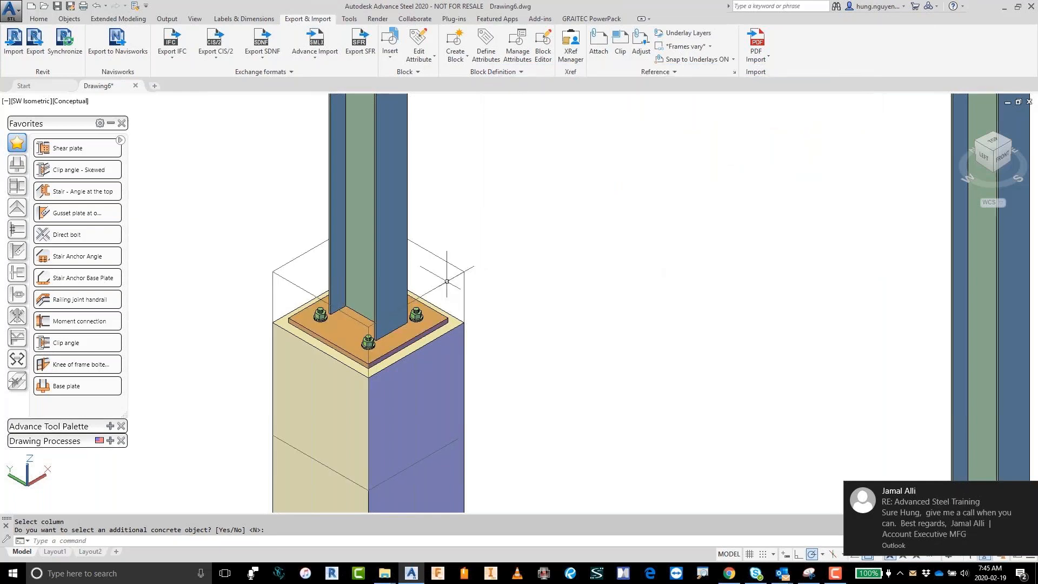
Step: Propagate the finished base plate joint to the other columns of the small frame and the platform
click(448, 281)
scroll(565, 299, down, 2)
scroll(566, 299, down, 2)
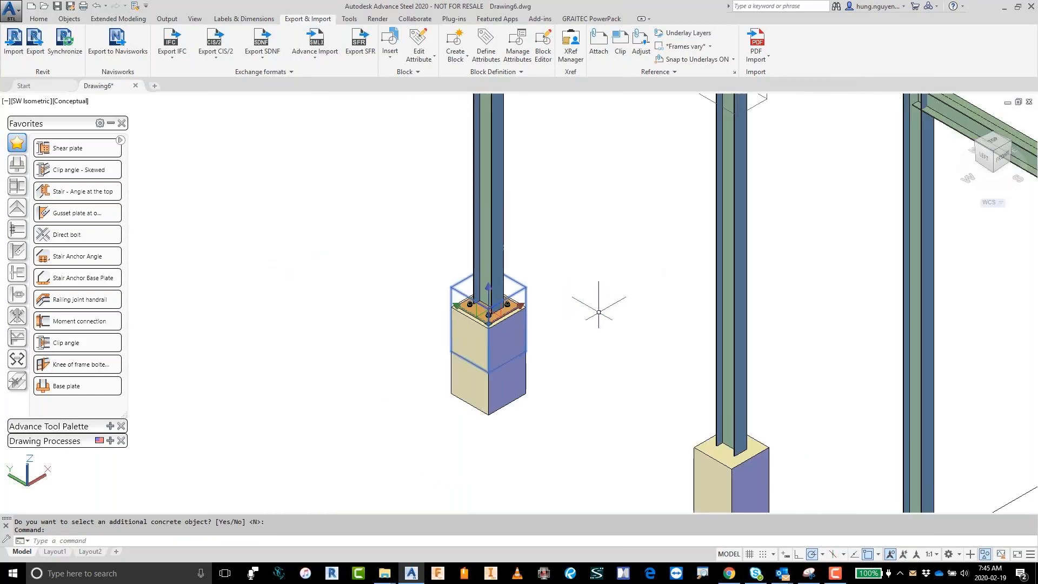
scroll(600, 314, down, 3)
middle_drag(612, 329, 242, 243)
right_click(328, 214)
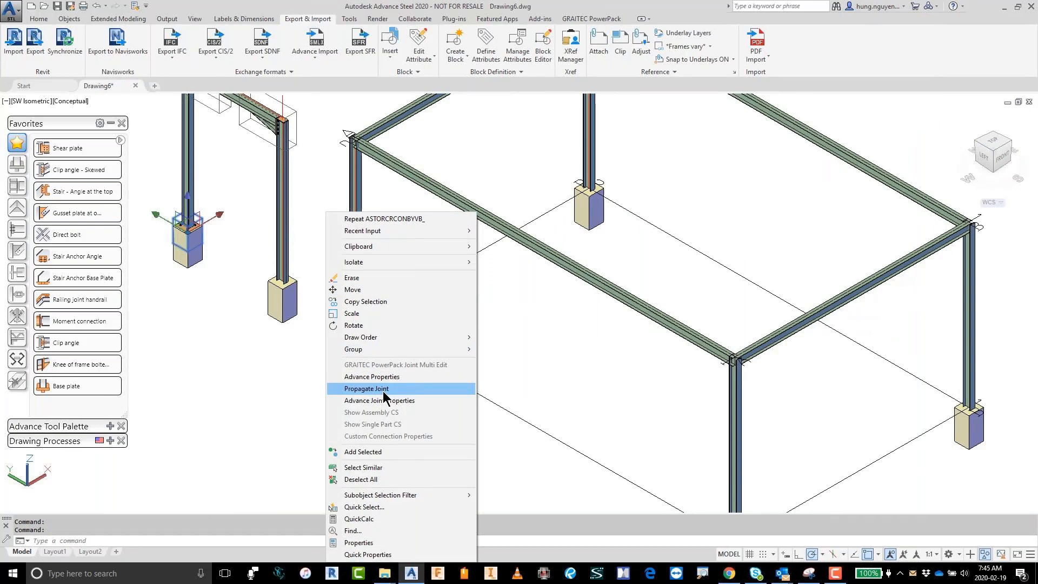
click(378, 389)
Step: Add a shear plate joint between the platform's corner column nearest the small frame and the long beam
middle_drag(520, 374, 538, 425)
scroll(358, 177, up, 6)
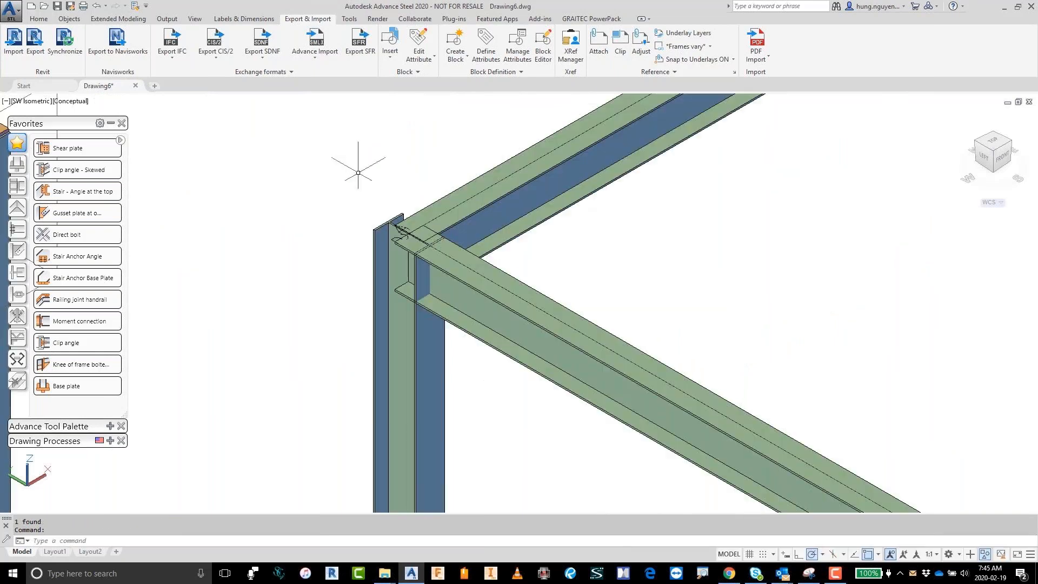
click(79, 170)
click(432, 366)
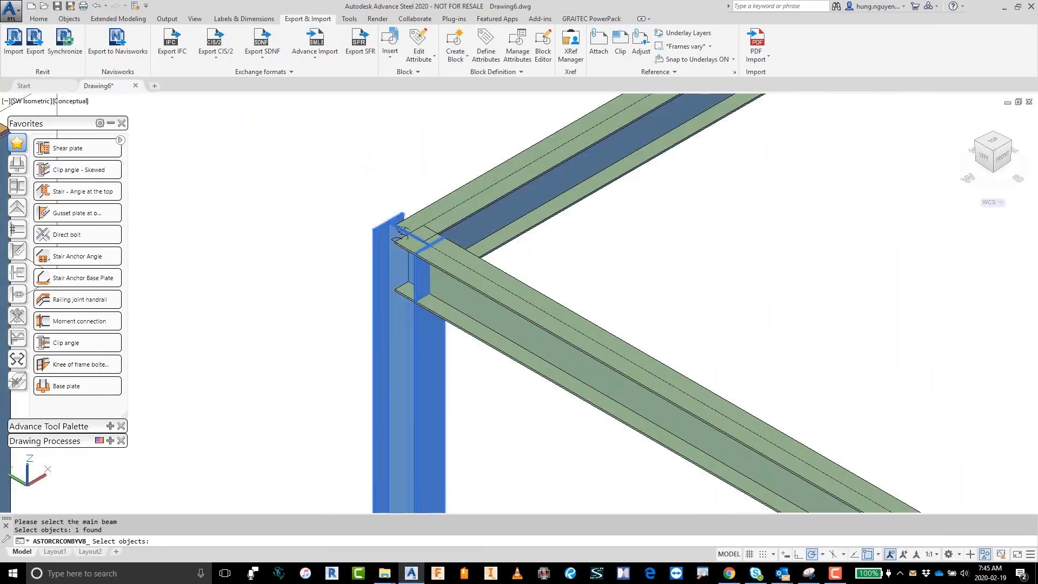
key(Return)
click(412, 326)
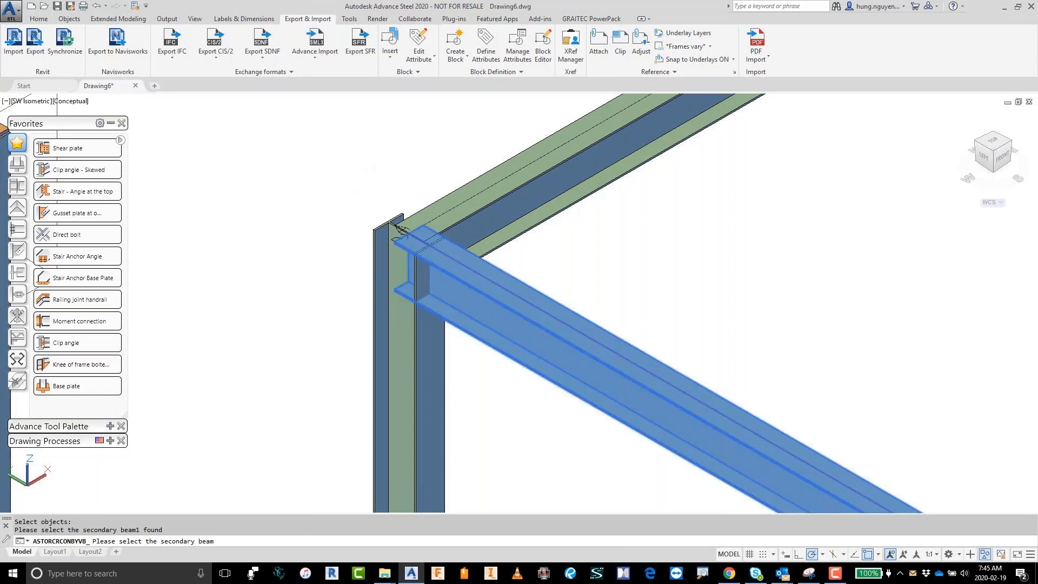
key(Return)
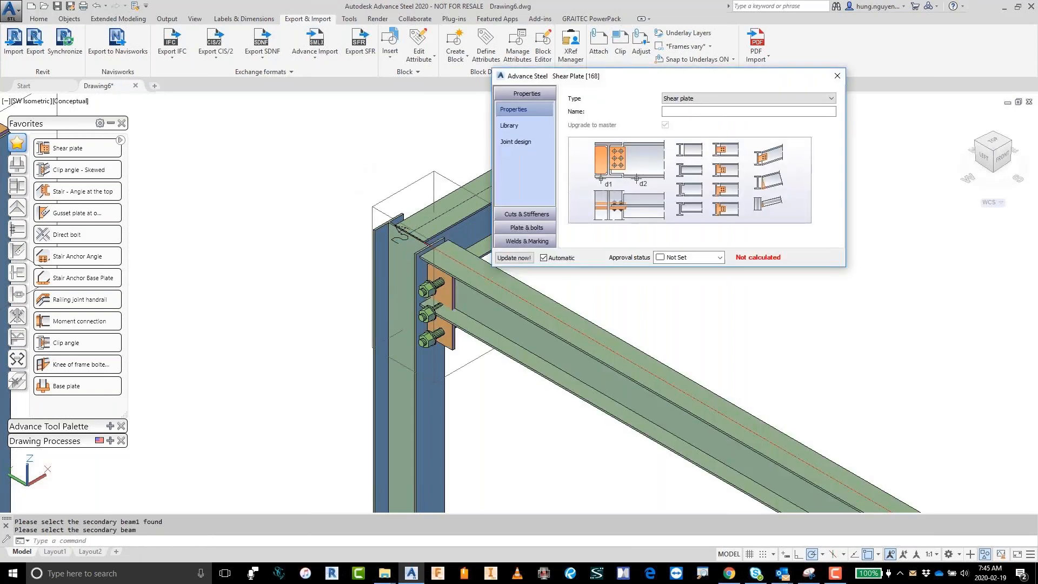
Step: Apply the STM Z140 library settings to the shear plate joint, check the connection, and close its properties
click(516, 130)
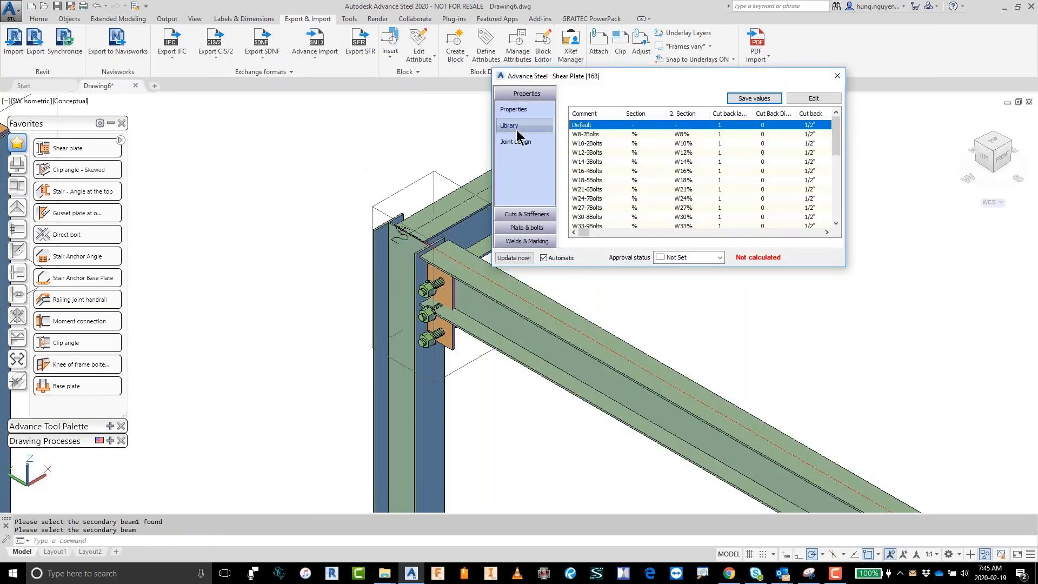
drag(835, 134, 833, 195)
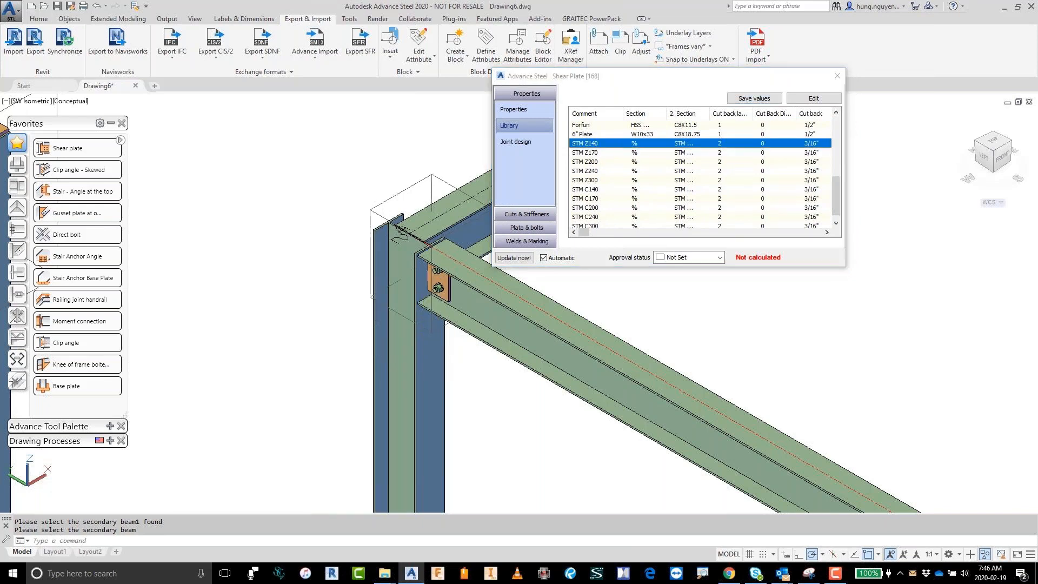
shift+middle_drag(389, 247, 491, 312)
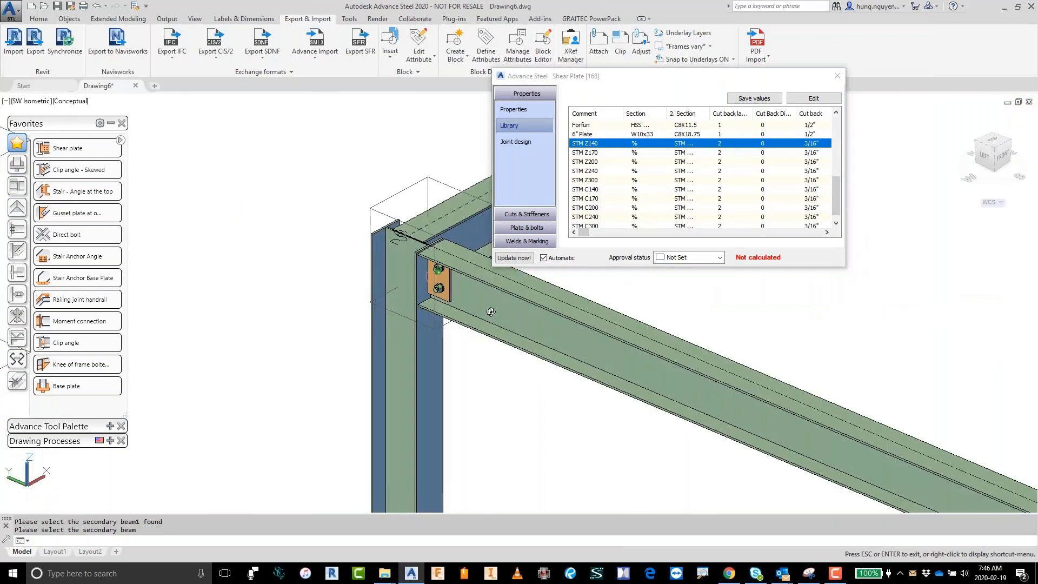
click(837, 75)
Step: Create multiple slave copies of the shear plate joint between the platform's columns and its two long beams
scroll(819, 251, down, 5)
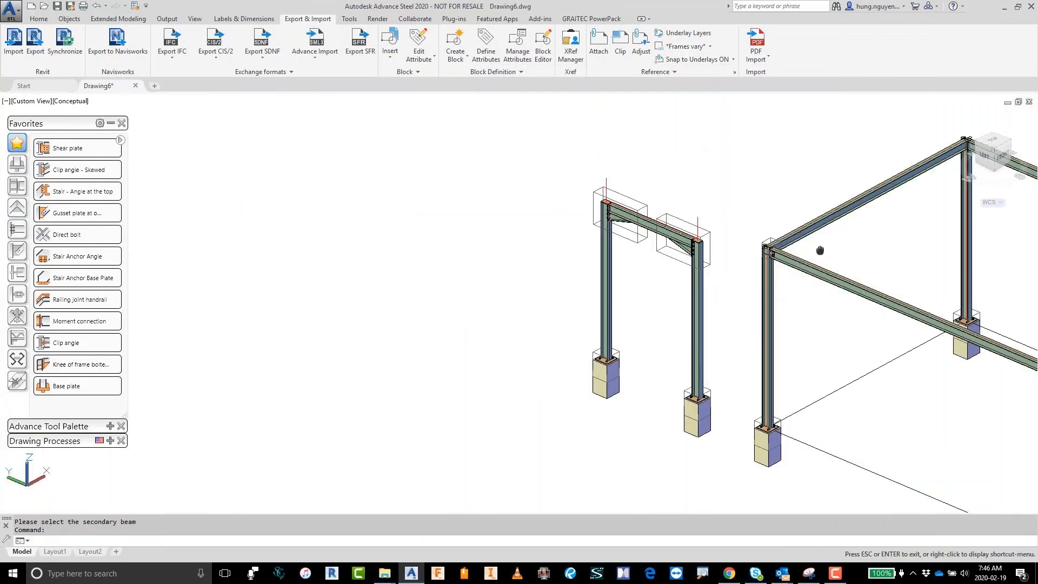
drag(820, 250, 386, 191)
key(Escape)
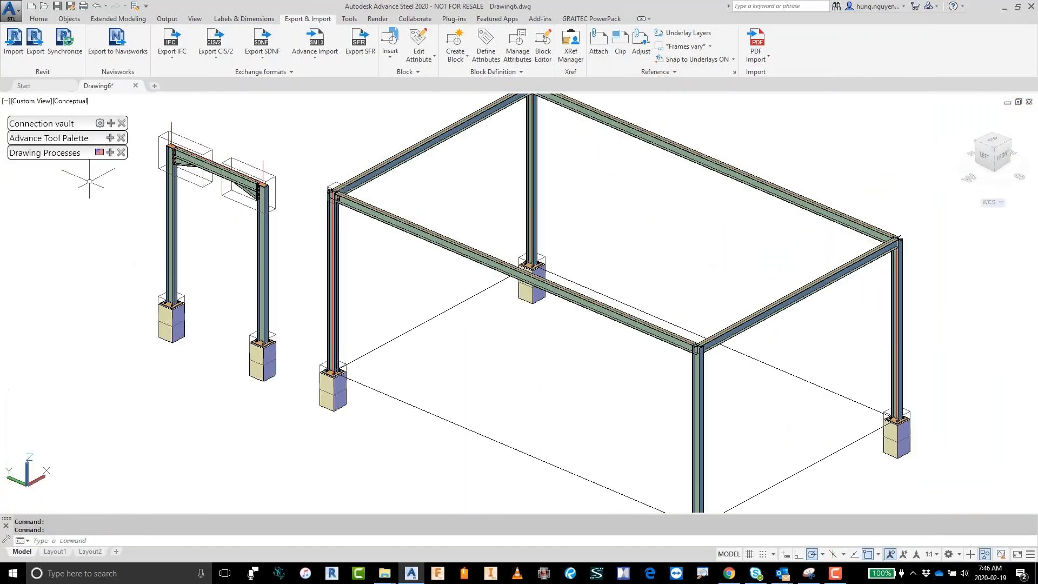
click(111, 138)
click(17, 157)
click(18, 176)
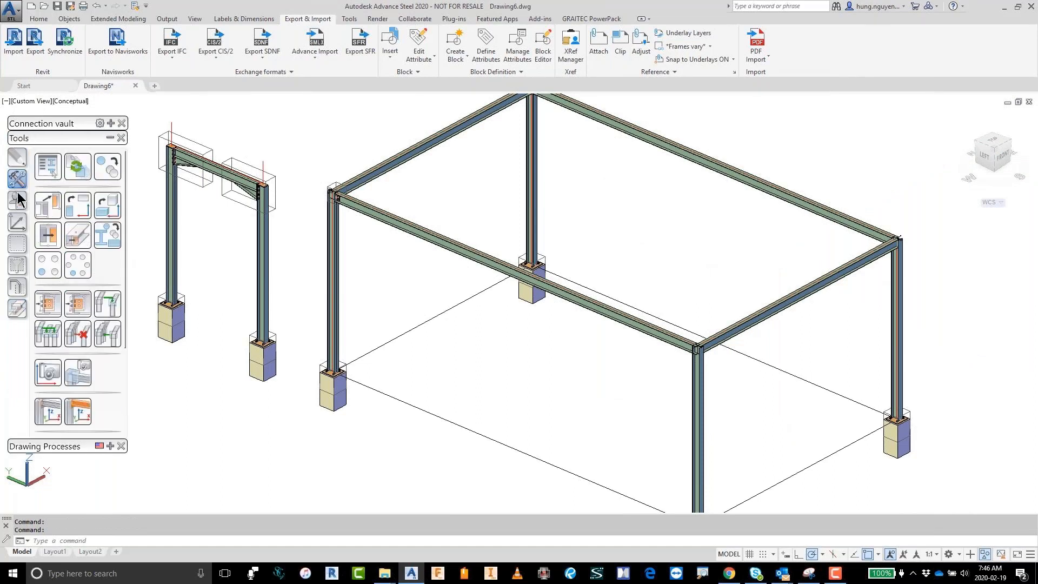
click(48, 335)
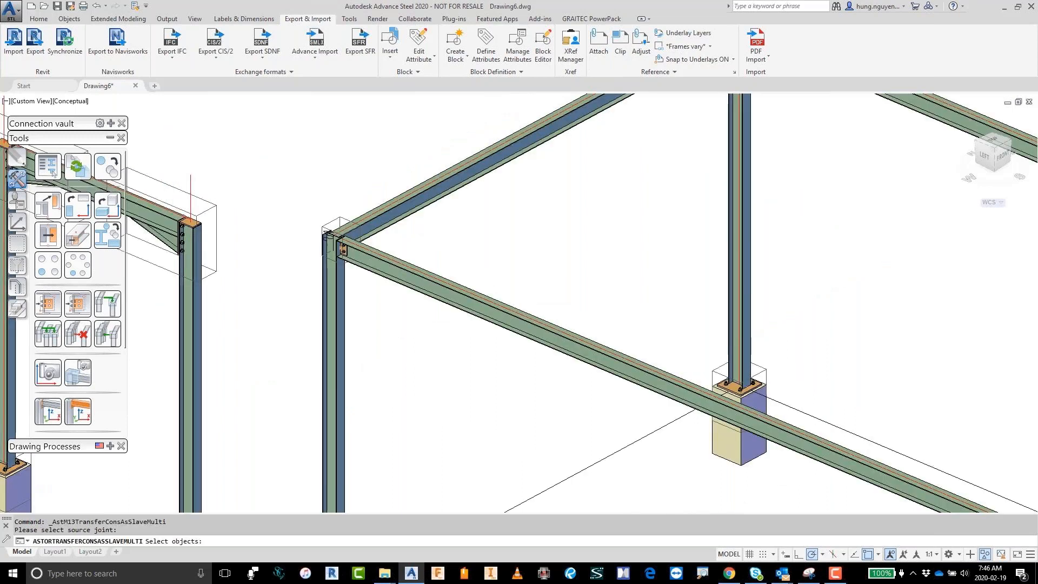
key(Return)
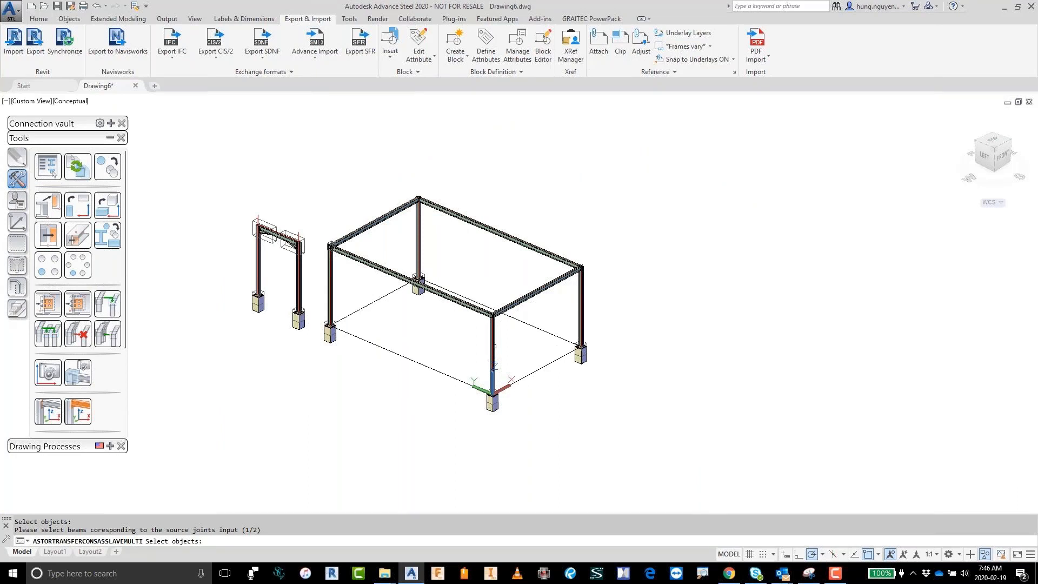
click(494, 346)
click(591, 301)
click(560, 311)
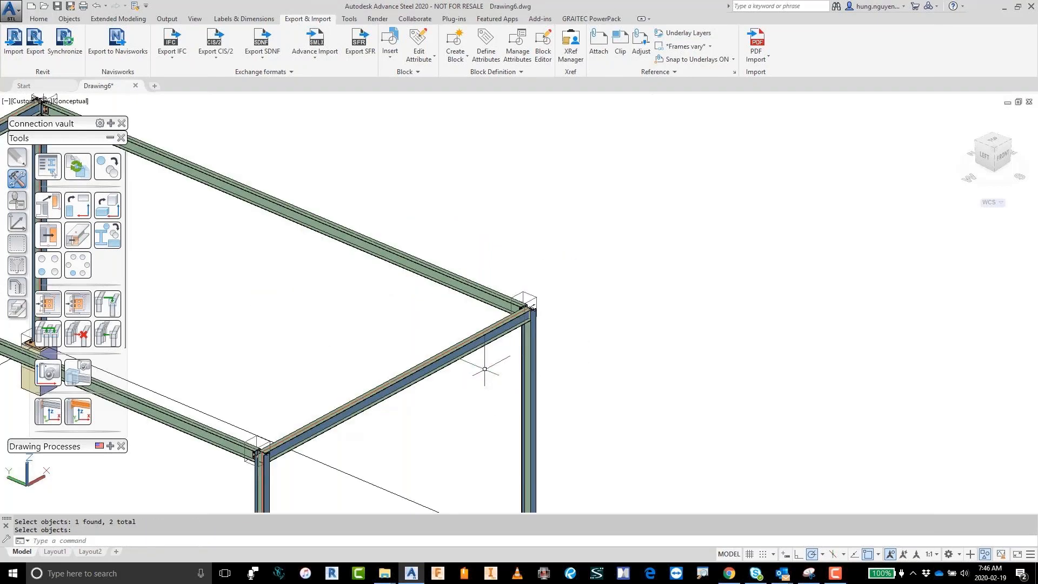
scroll(484, 368, down, 5)
middle_drag(420, 383, 533, 359)
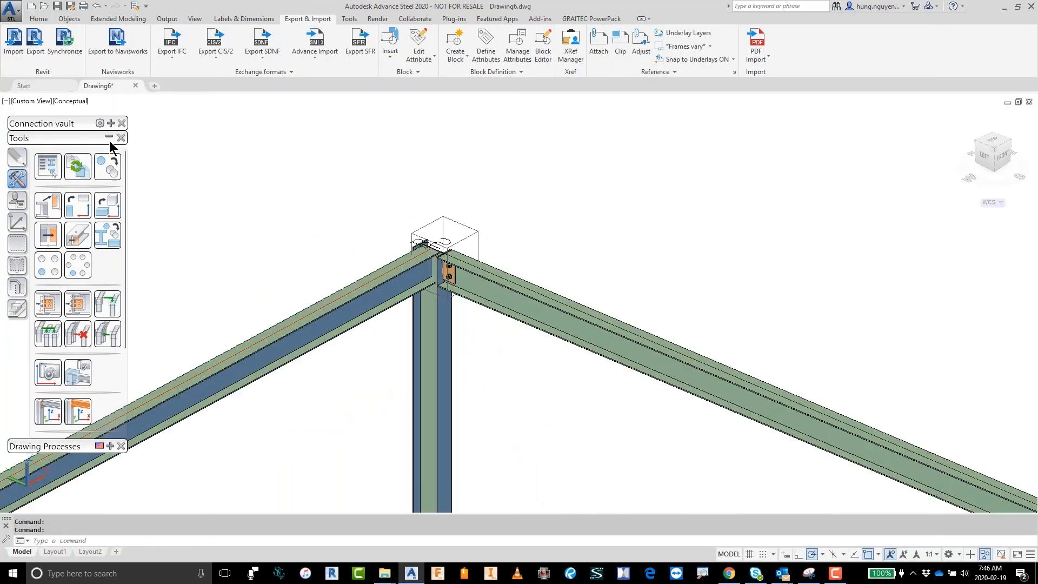
Step: Try a skewed clip angle joint between the platform's back corner column and its short beam
click(110, 138)
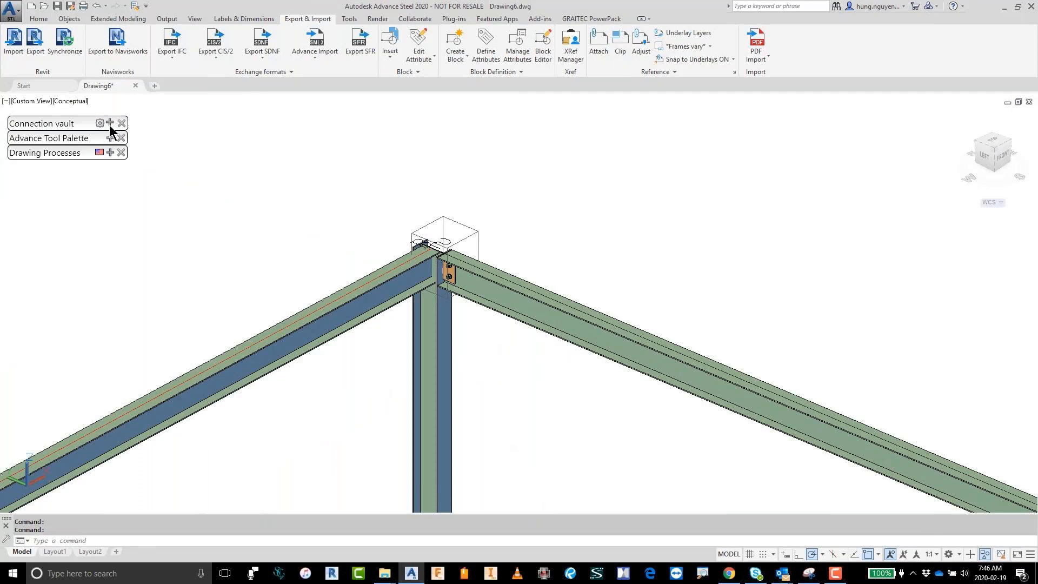
click(111, 124)
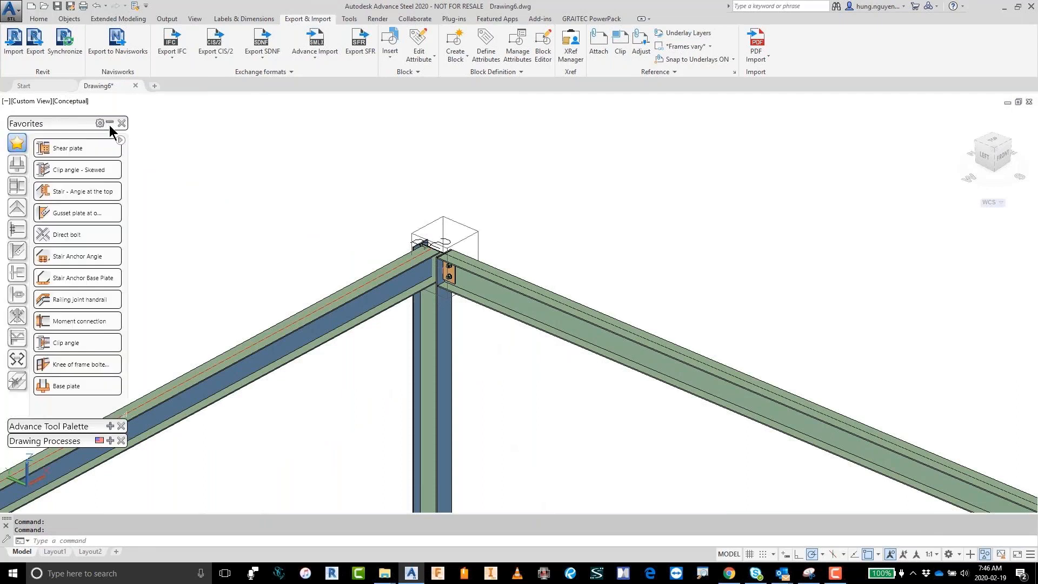
click(76, 169)
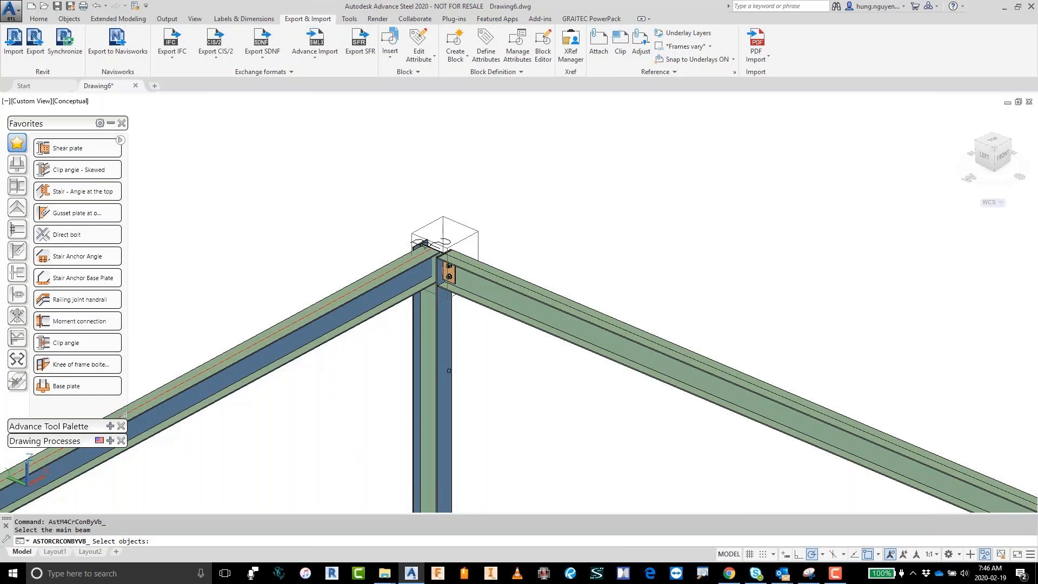
click(431, 346)
key(Return)
click(303, 329)
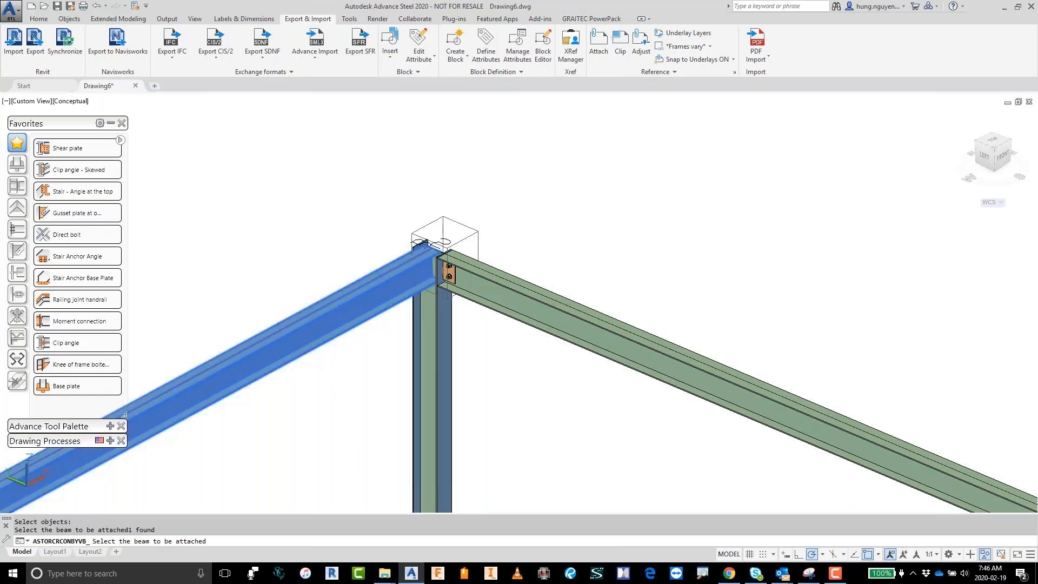
key(Return)
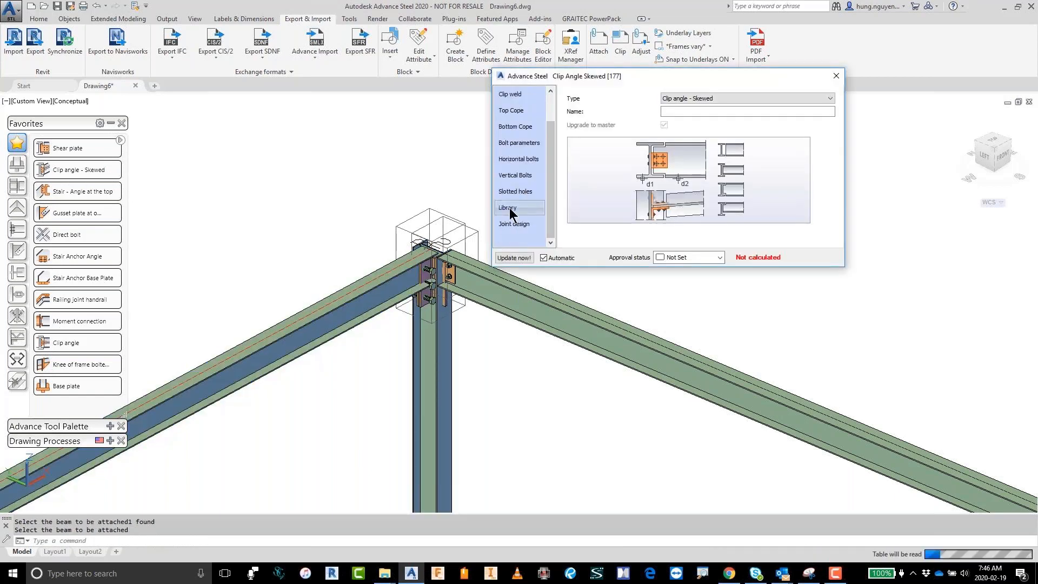
Step: Apply the "2 bolts mid" library settings to the skewed clip angle joint and check the connection
click(509, 209)
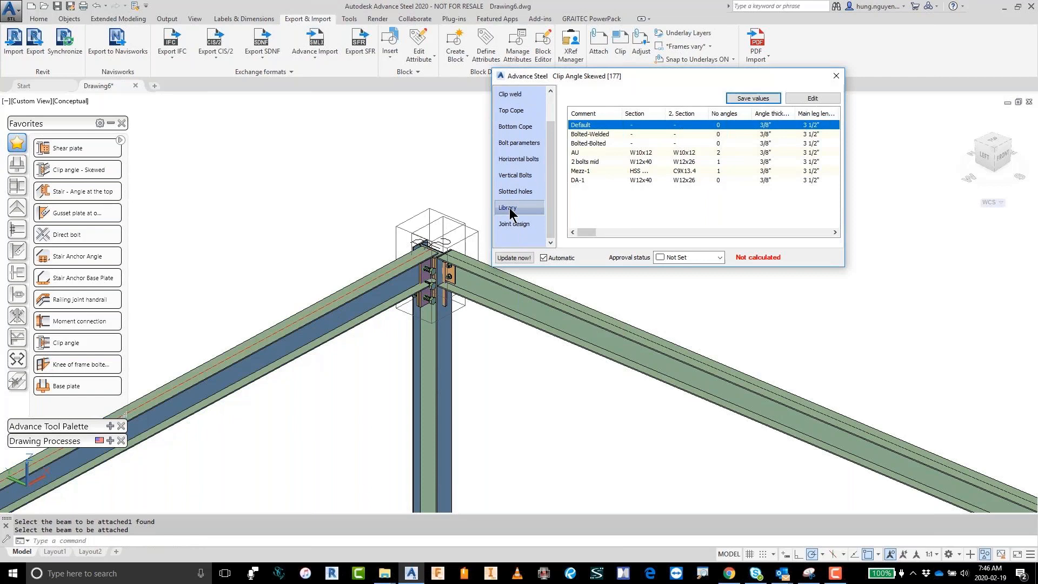
click(583, 179)
click(581, 161)
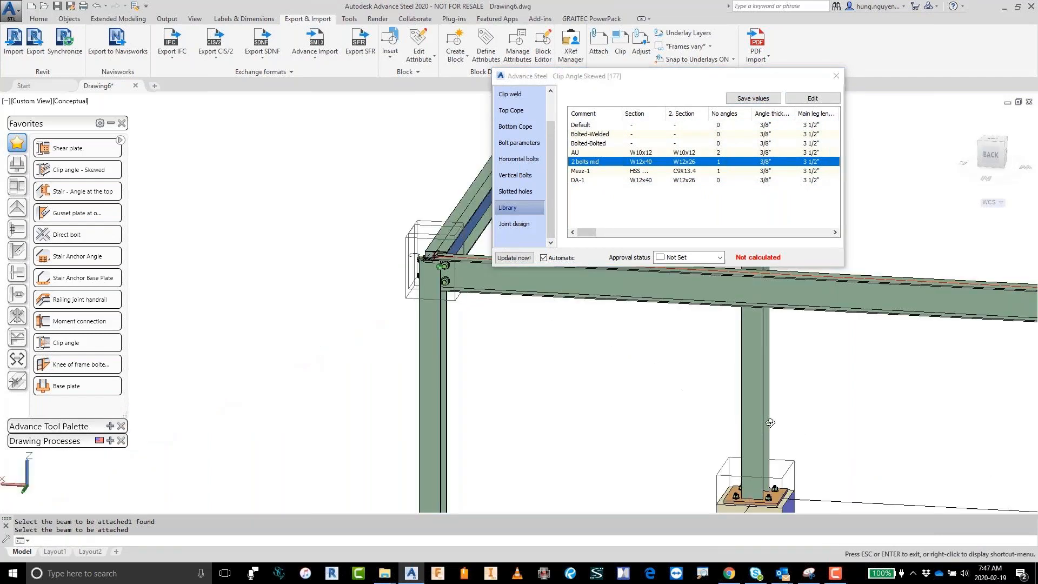
shift+middle_drag(770, 422, 532, 442)
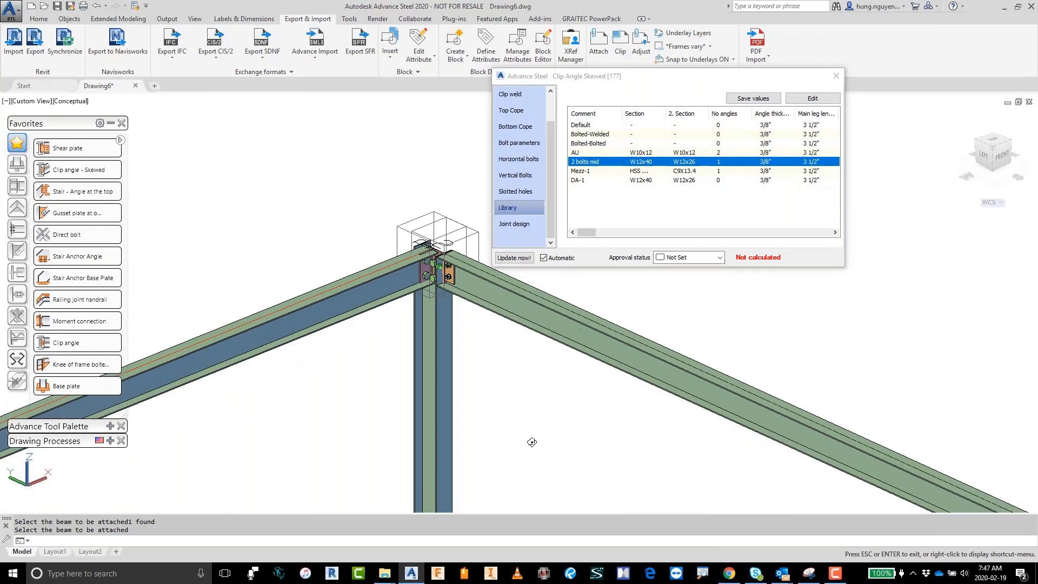
Step: Close the skewed clip angle's properties and erase the joint from the corner column
click(836, 76)
click(454, 267)
right_click(463, 277)
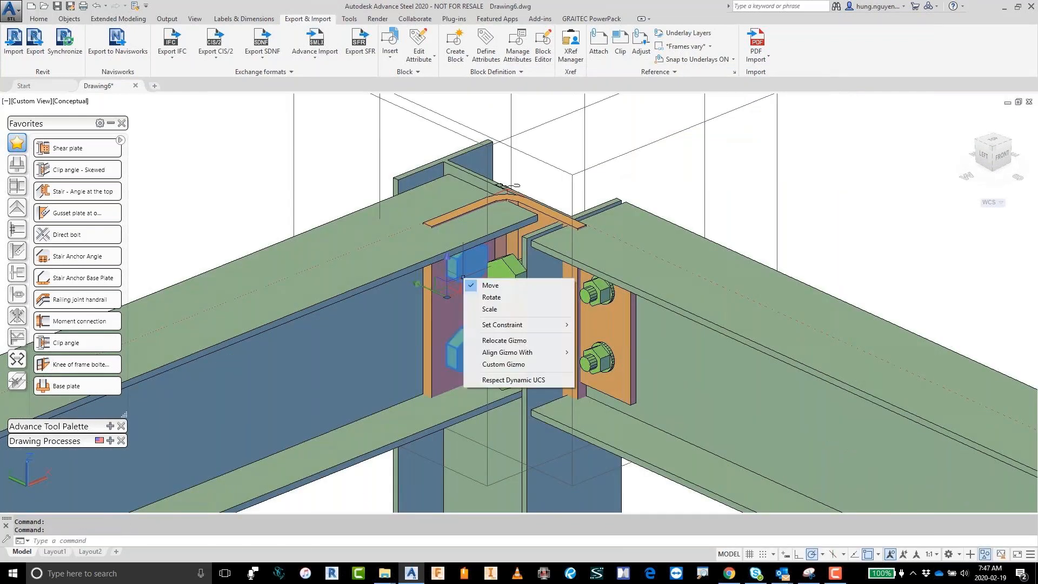
right_click(831, 182)
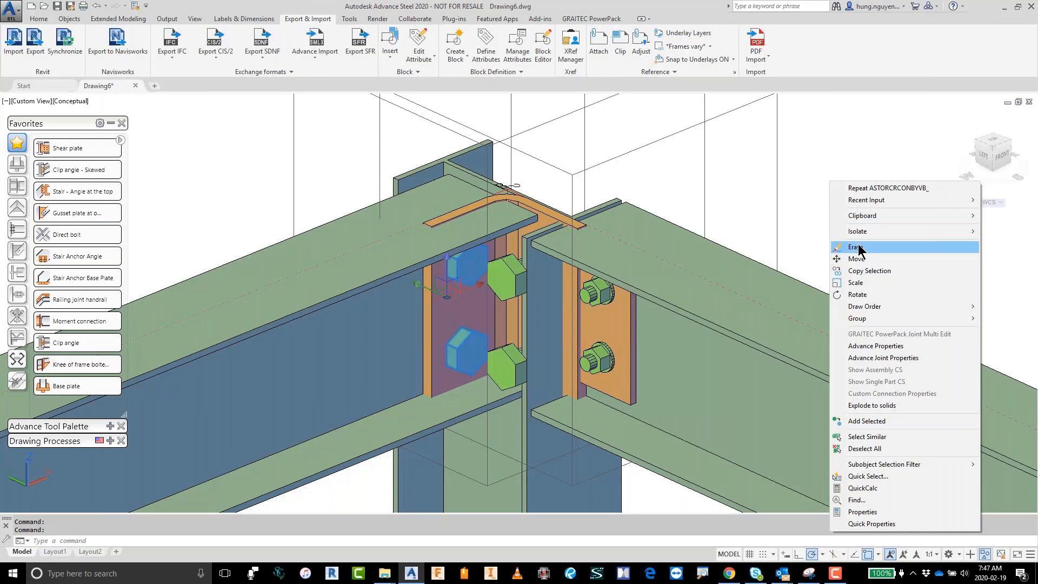
click(856, 247)
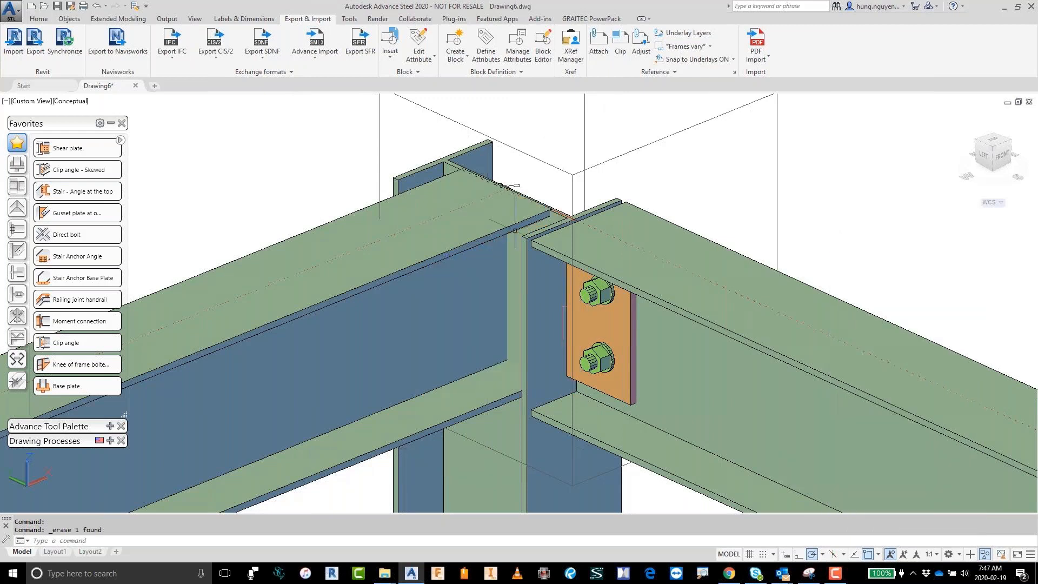
Step: Add a regular clip angle joint between the platform's back corner column and its short beam, and check the connection
click(65, 343)
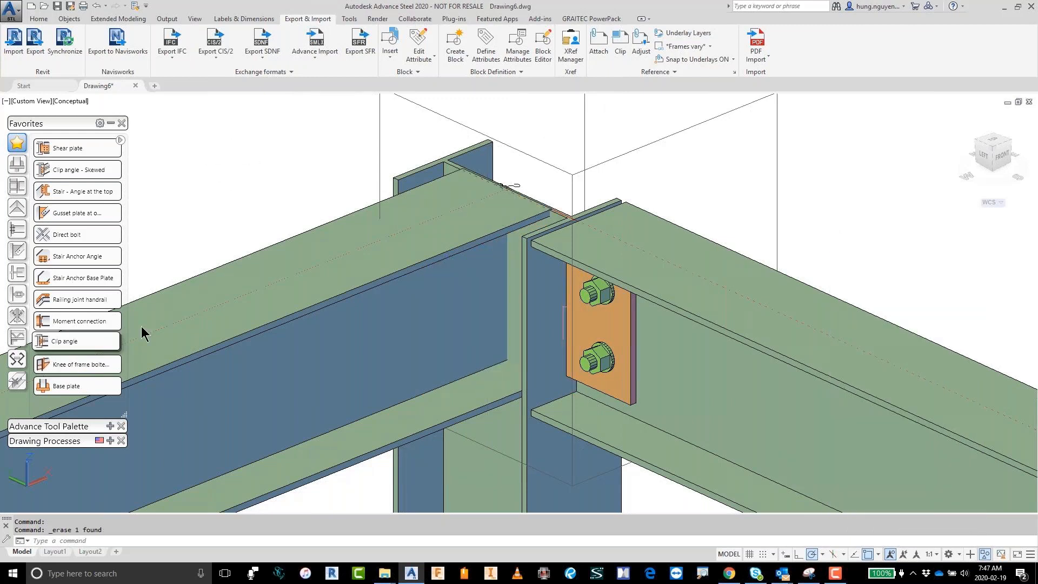
click(416, 477)
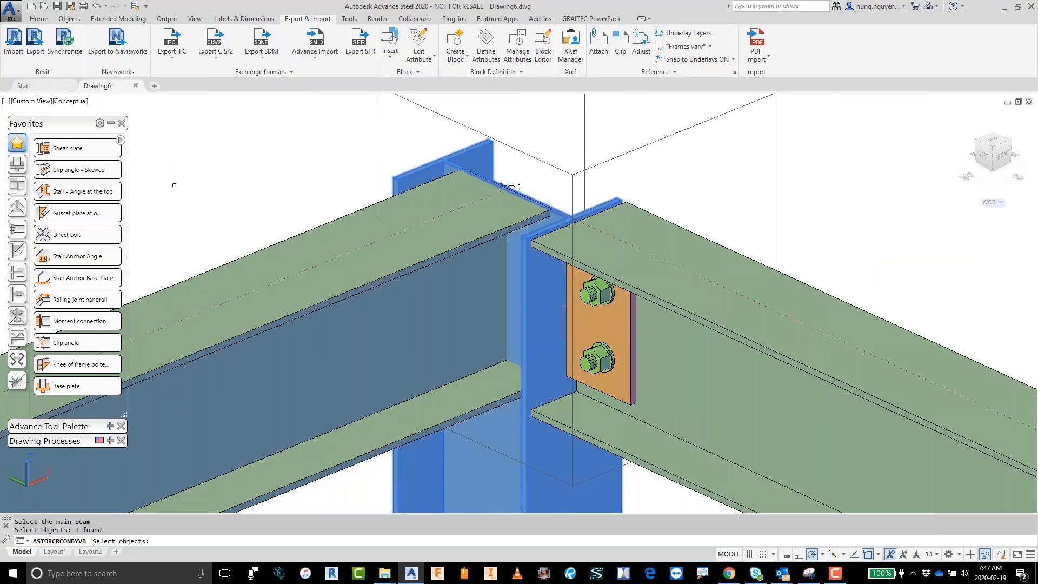
key(Return)
click(259, 297)
key(Return)
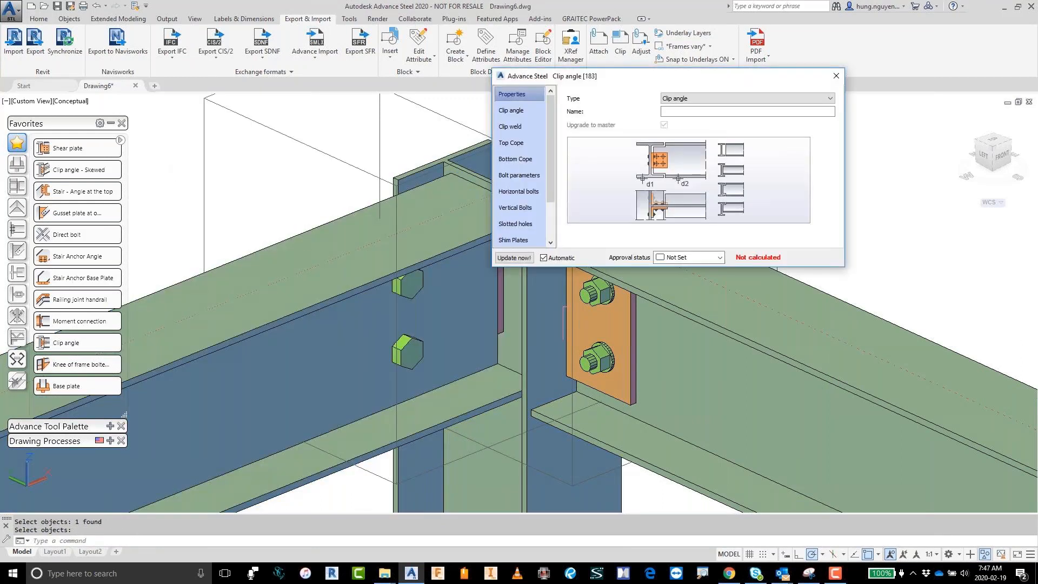
shift+middle_drag(293, 258, 465, 413)
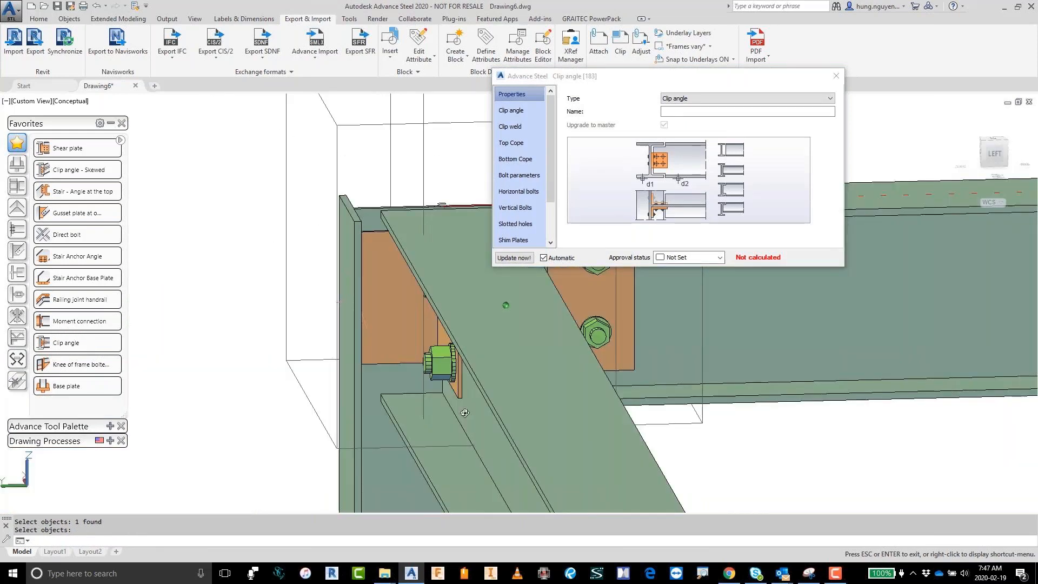
shift+middle_drag(465, 413, 525, 448)
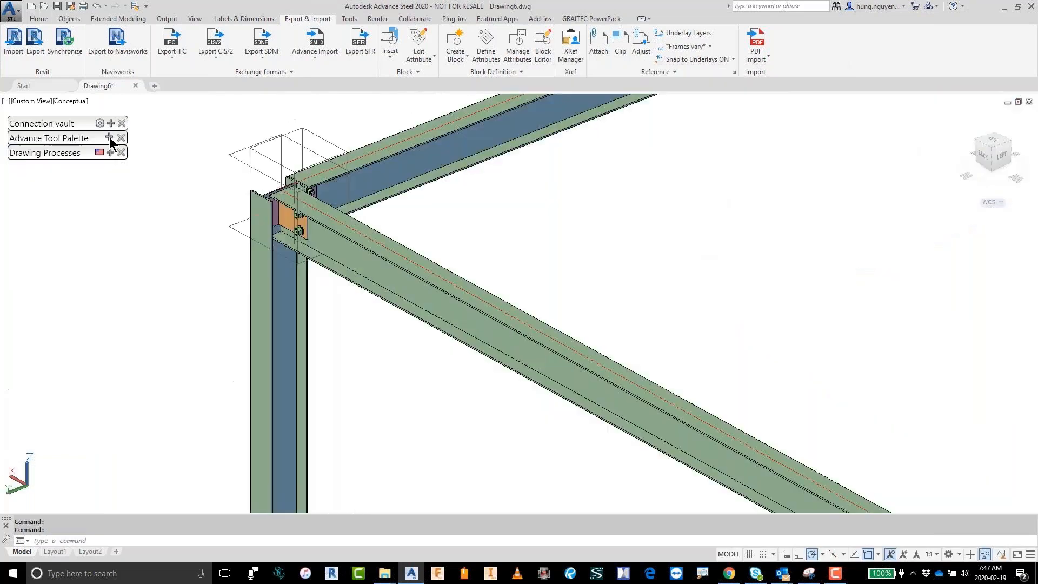
Step: Start multiple slave copies from the clip angle joint and choose the three other platform columns as the main members
click(108, 139)
click(48, 334)
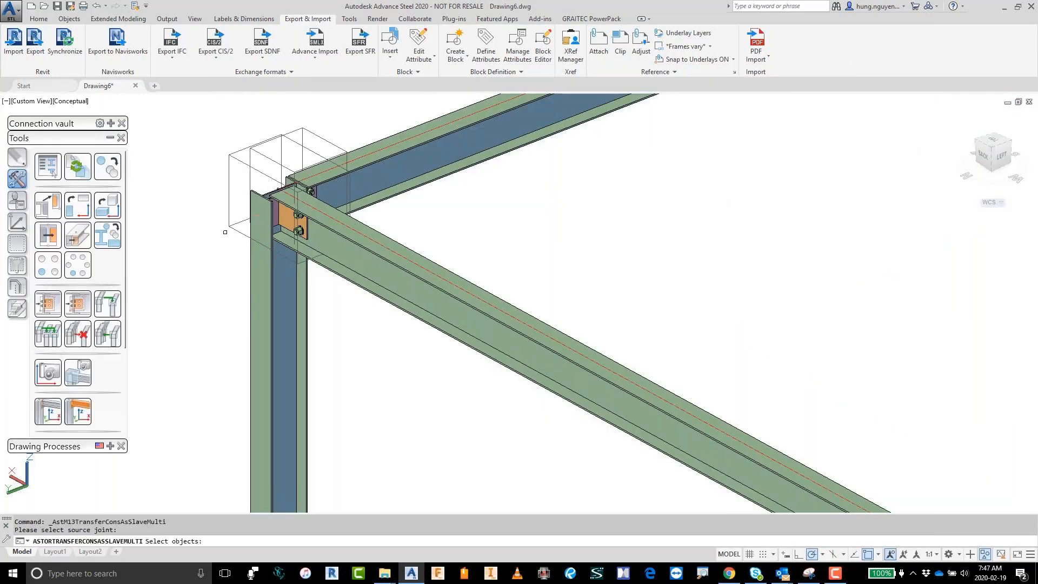
click(240, 222)
scroll(300, 143, up, 1)
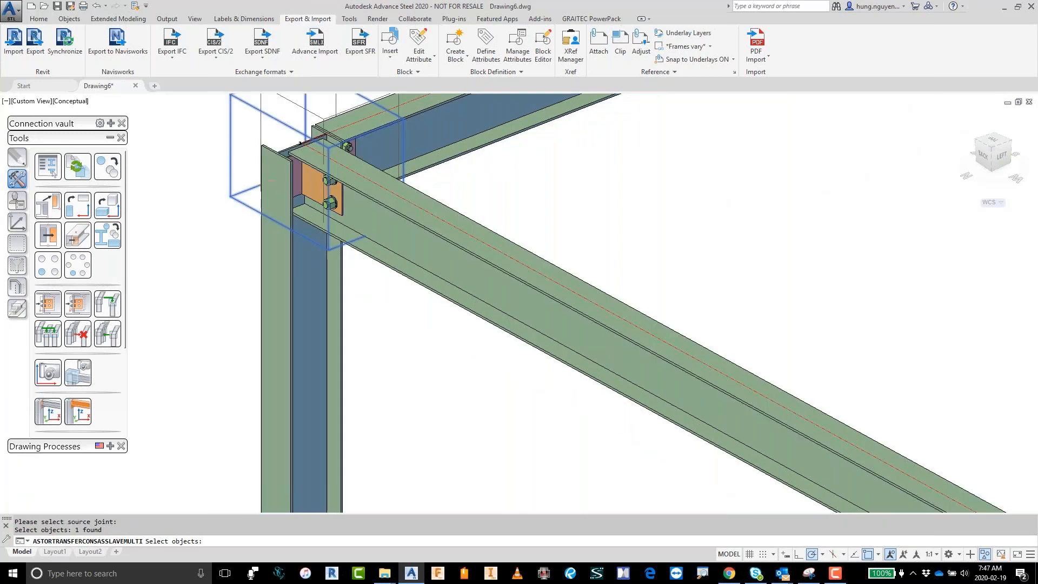
scroll(235, 284, down, 8)
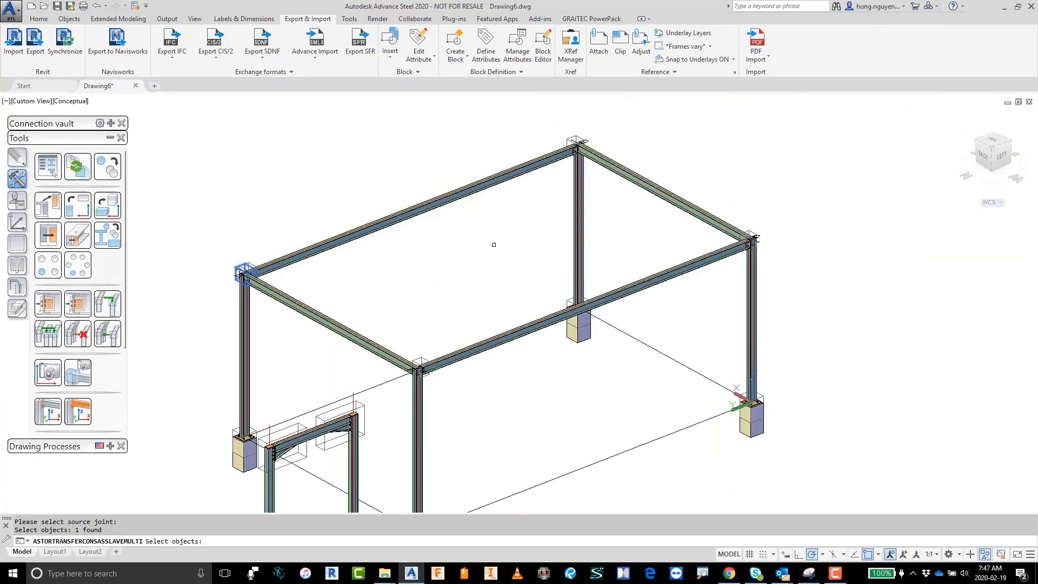
key(Return)
click(577, 261)
click(752, 325)
click(418, 410)
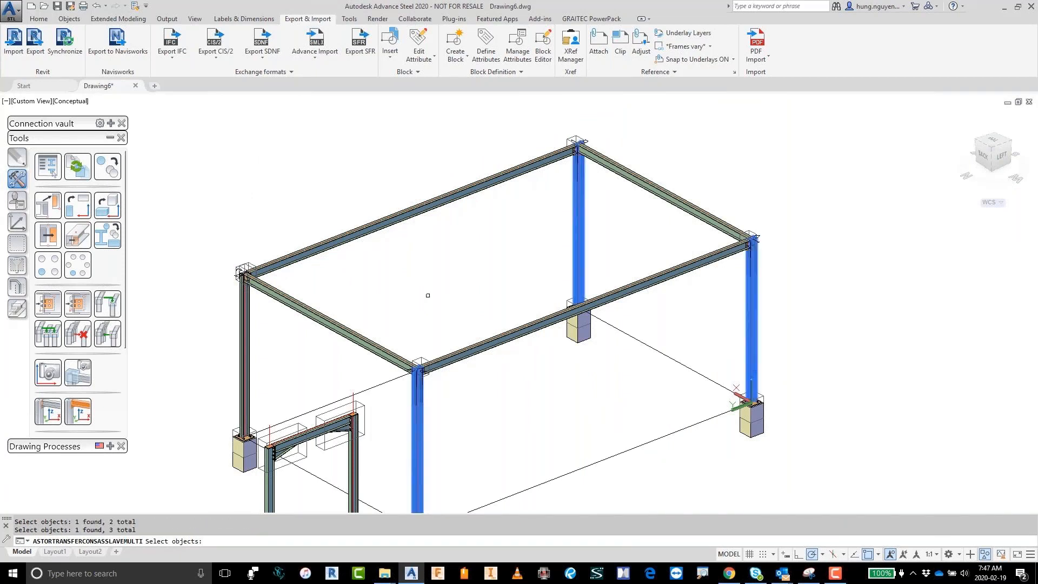
key(Return)
Step: Assign the platform's two short beams as attached beams for the slave clip angles, without separating the slaves from the master
click(384, 298)
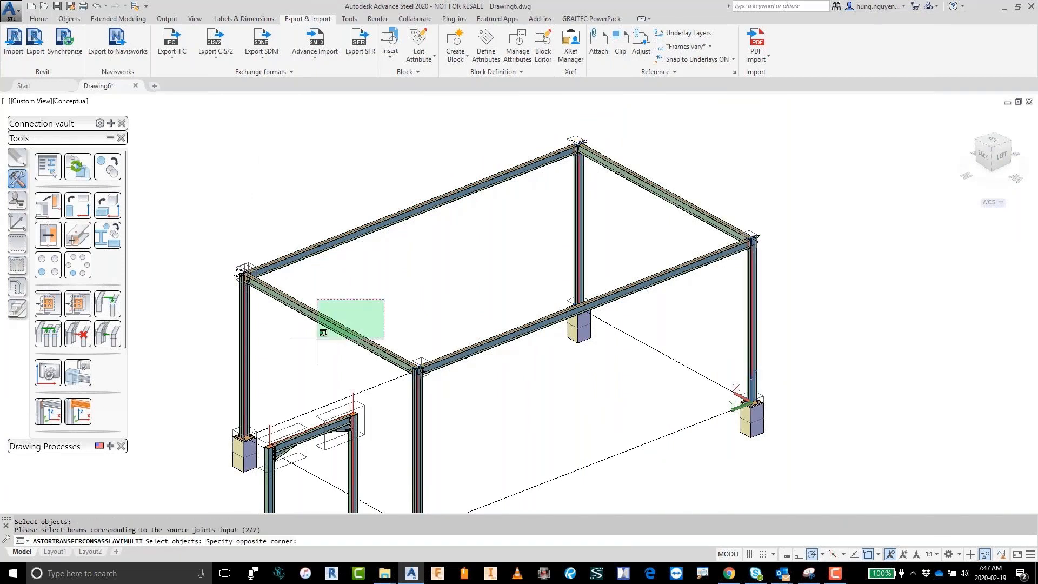
click(317, 333)
click(703, 160)
click(651, 206)
key(Return)
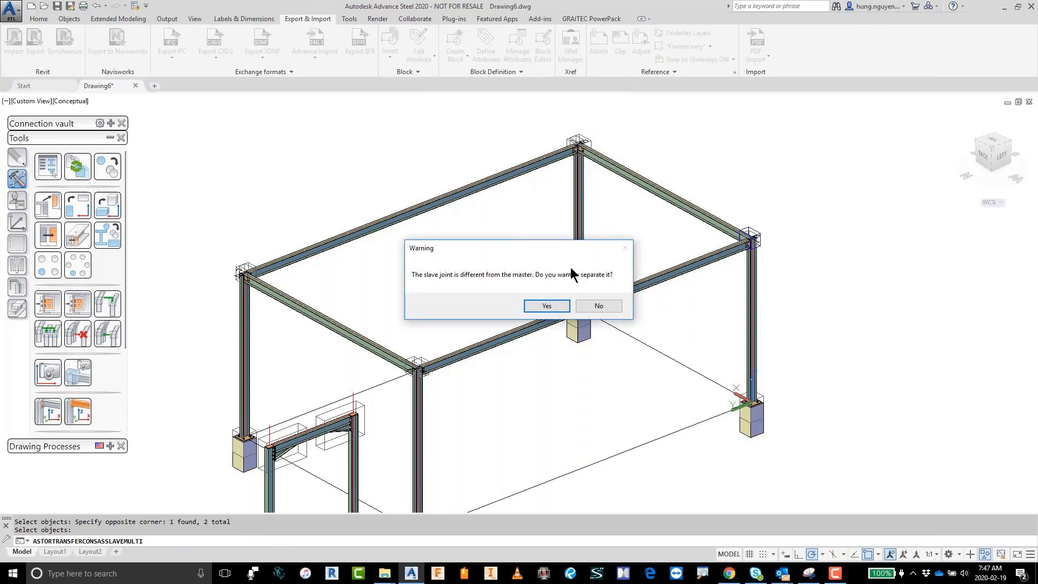
click(599, 306)
Step: Inspect the copied clip angle joints at the platform's corners, then collapse the tool palette
middle_drag(573, 141, 861, 343)
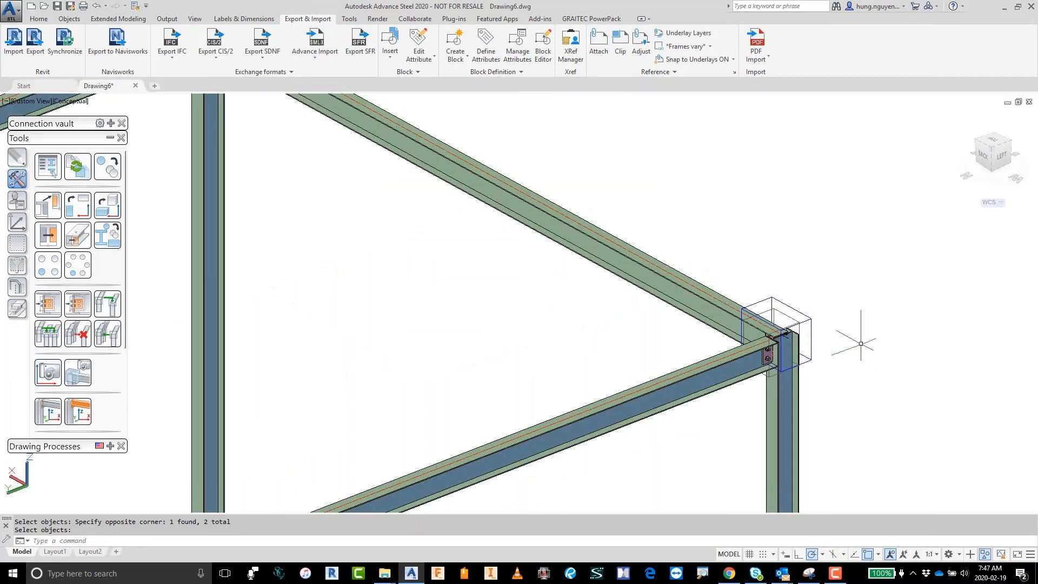
scroll(632, 372, down, 2)
middle_drag(217, 459, 621, 222)
scroll(441, 403, up, 1)
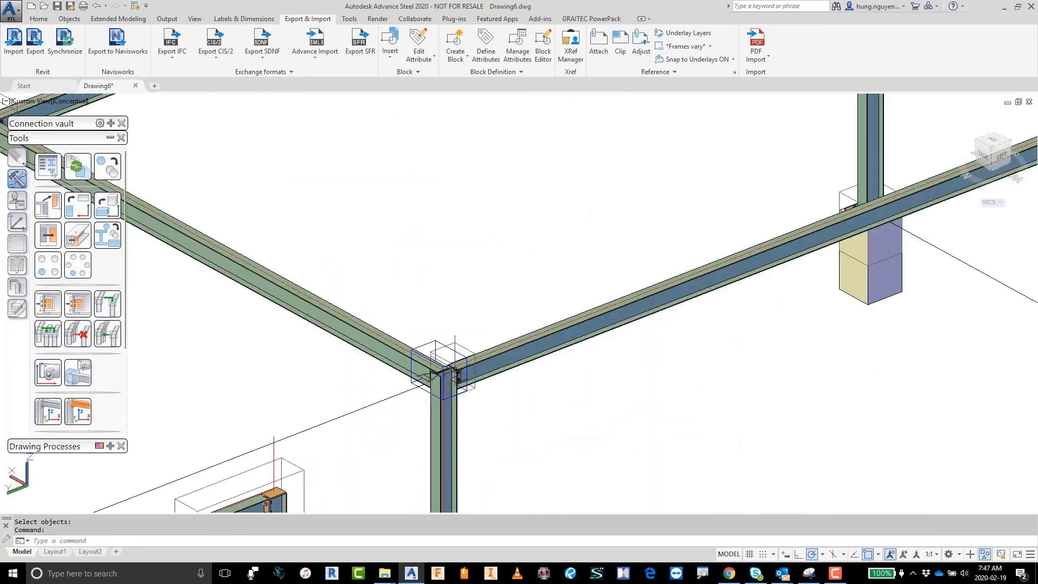
scroll(440, 403, up, 1)
scroll(460, 346, down, 4)
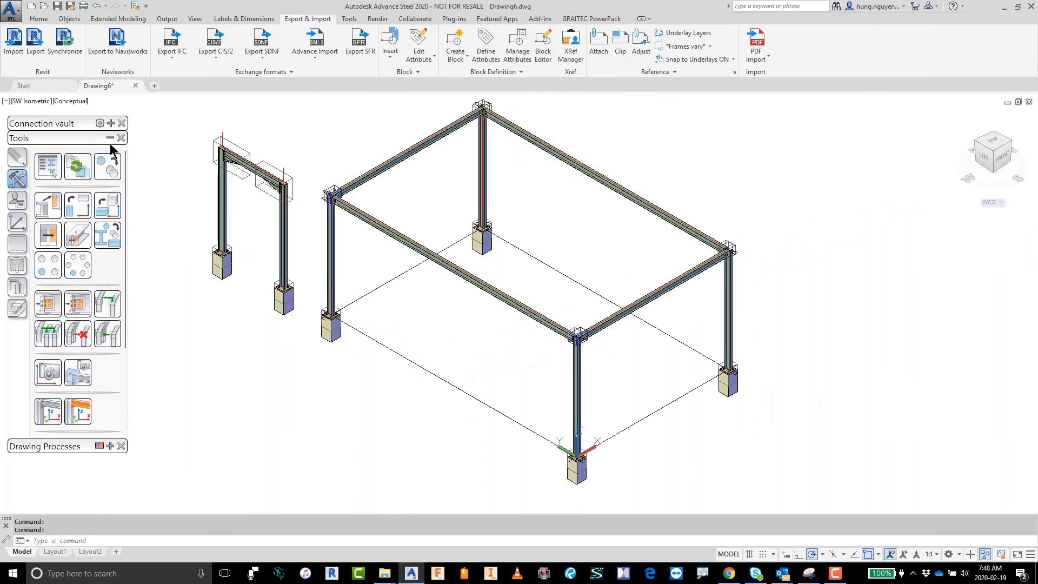
click(110, 138)
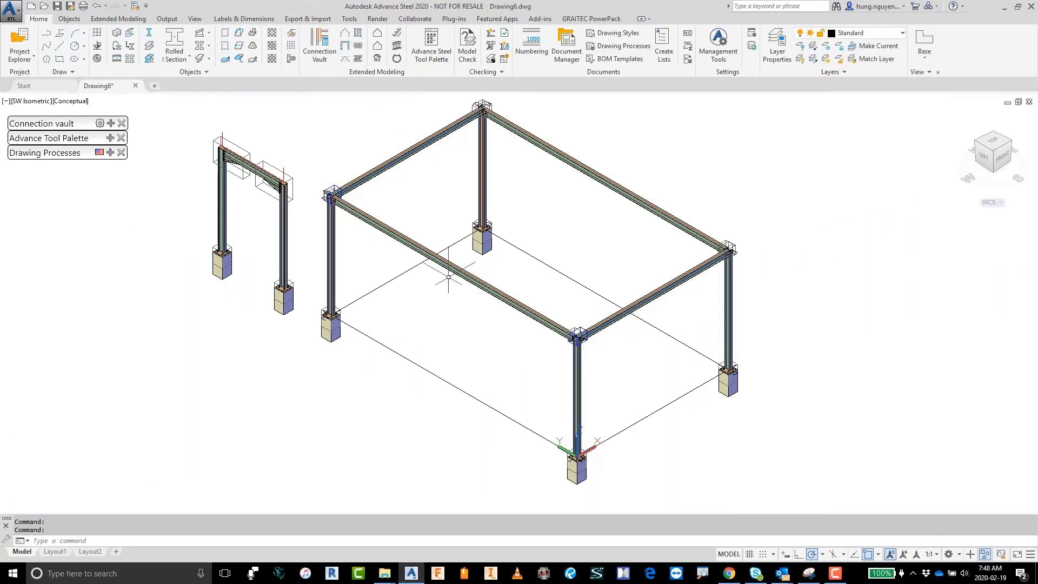
Step: Move the UCS origin to a nearest point on the platform's short base line and aim its Y axis outward from the platform
scroll(561, 469, up, 6)
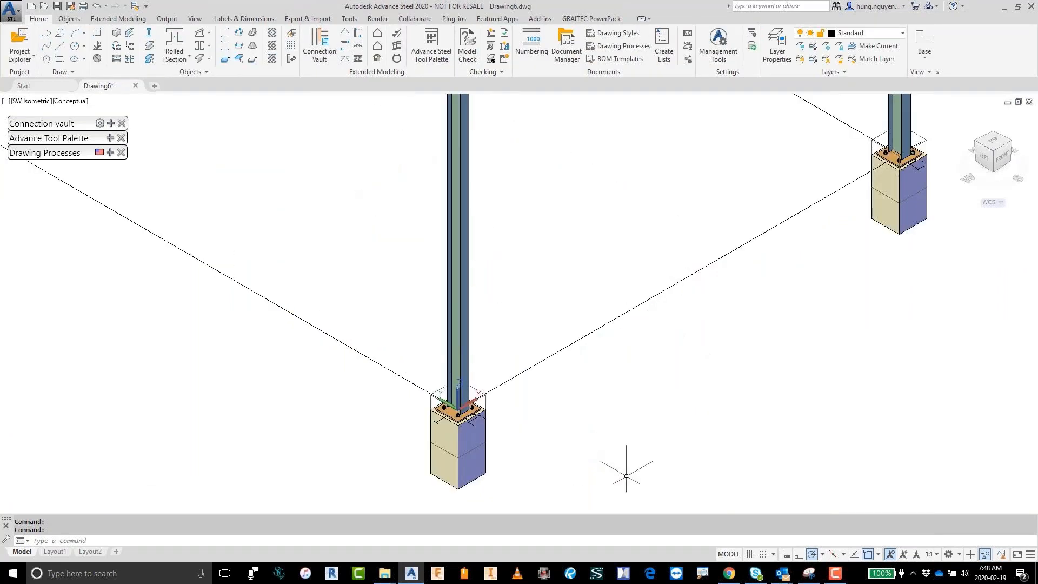
click(397, 372)
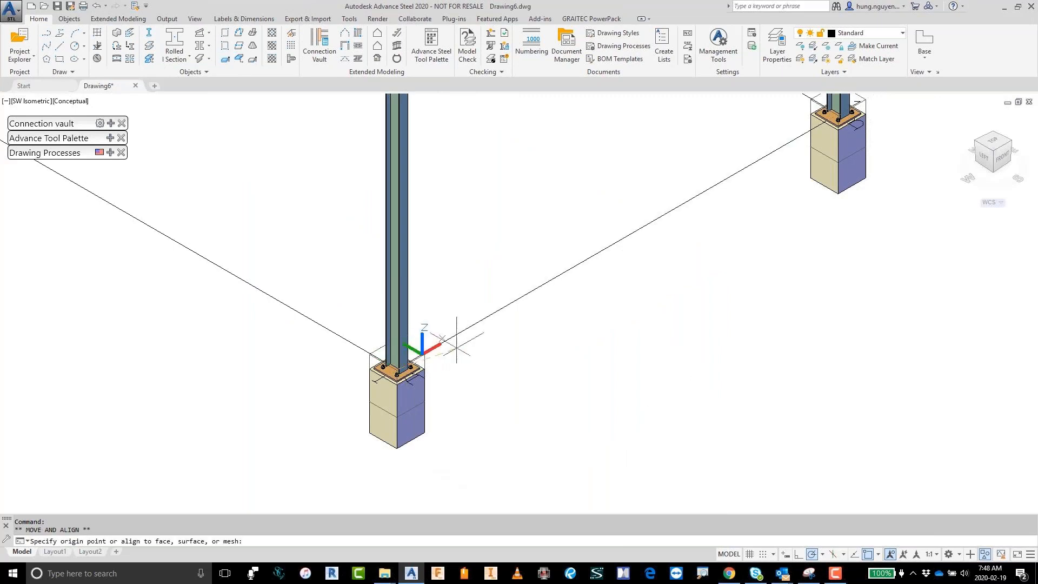
shift+right_click(563, 274)
click(596, 487)
click(560, 276)
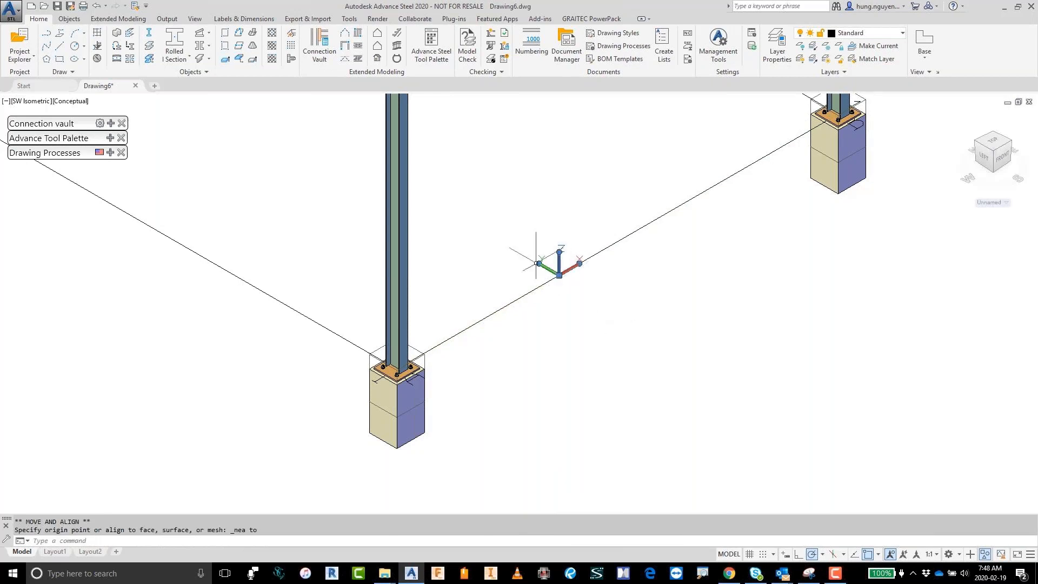
click(538, 263)
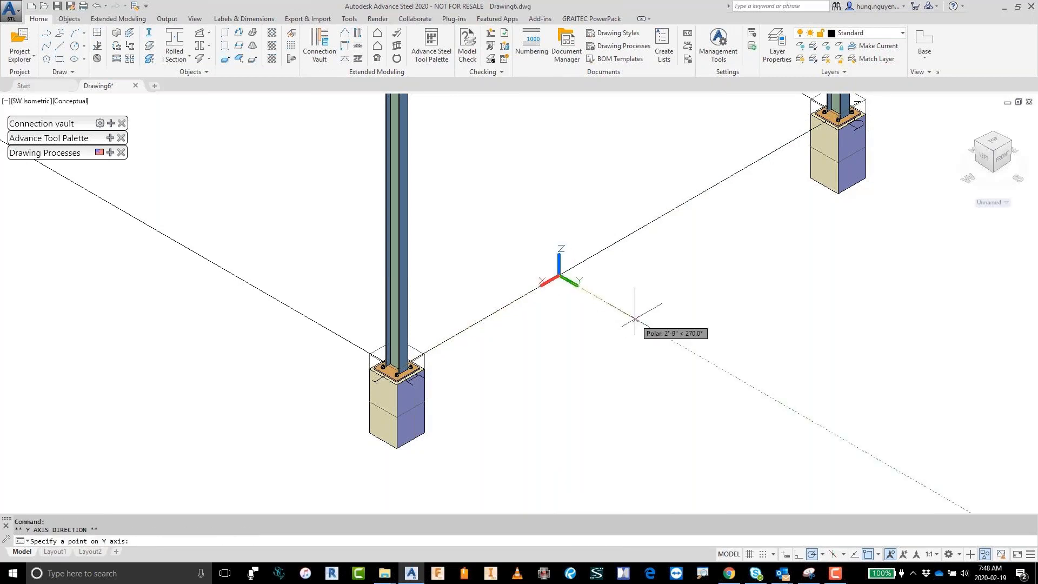
click(635, 319)
Step: Place a cage ladder at the platform's short side, starting at the UCS origin 0,0
scroll(654, 361, down, 4)
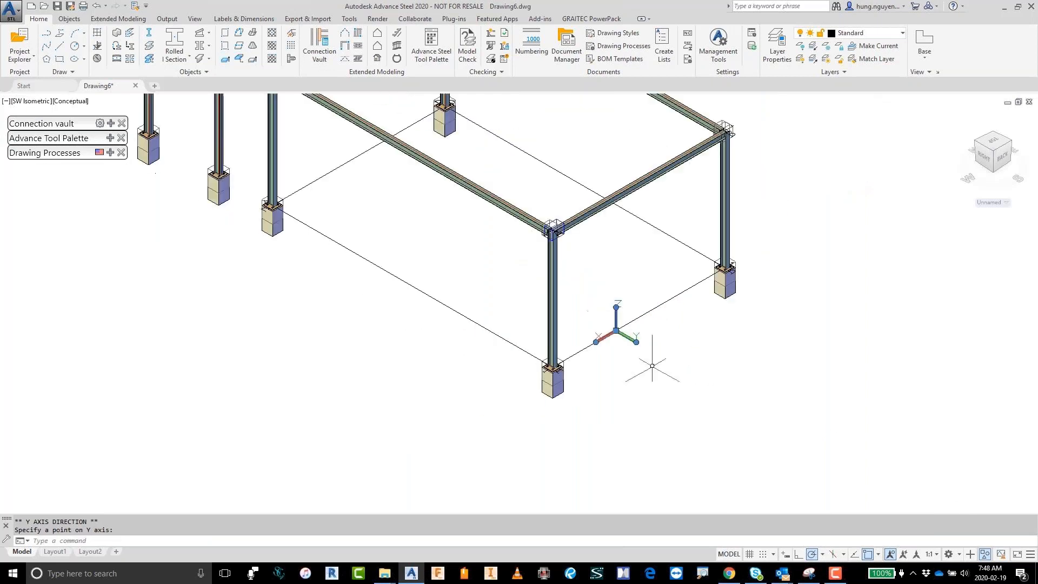
middle_drag(652, 366, 558, 404)
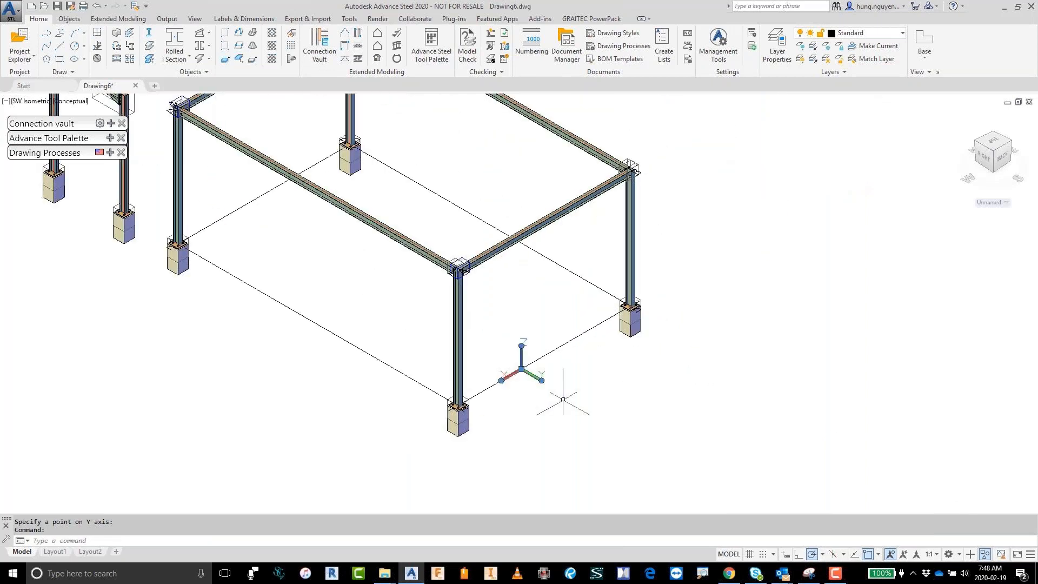
click(398, 57)
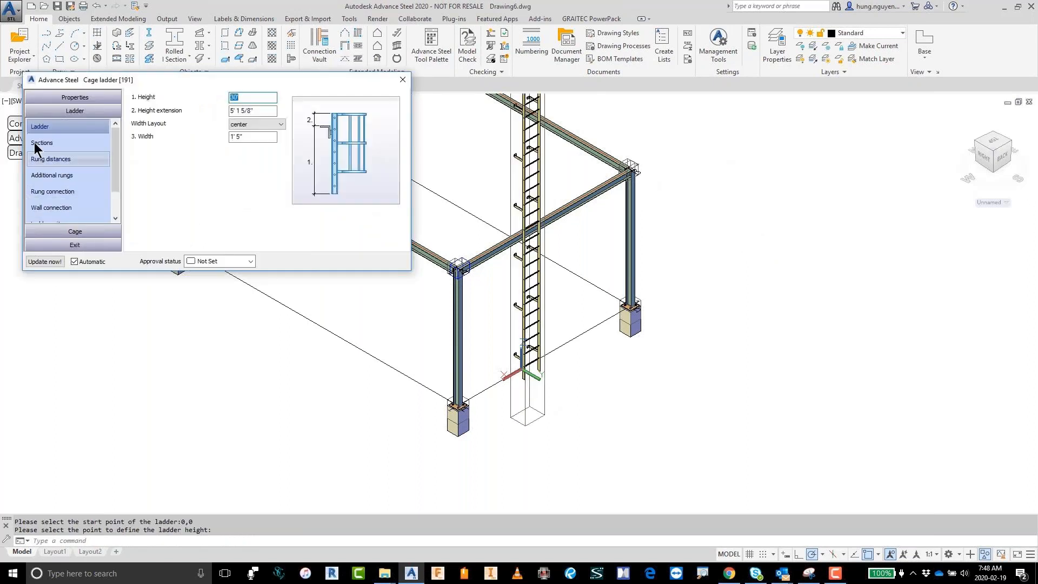
Step: Review the cage ladder's rung and cage settings and apply the ASC-1-Round library preset to it
click(37, 144)
click(44, 160)
click(49, 175)
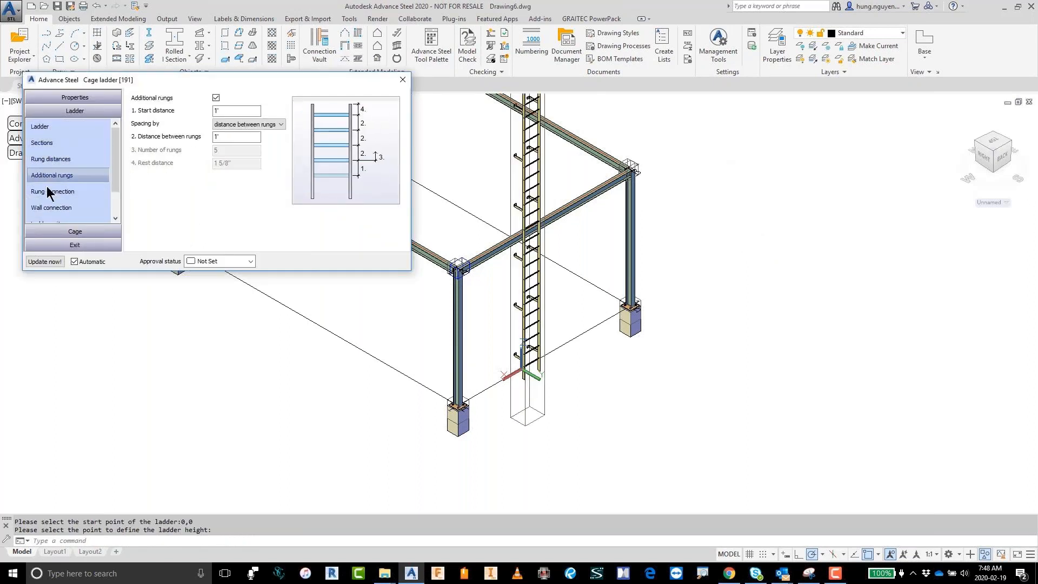
click(74, 232)
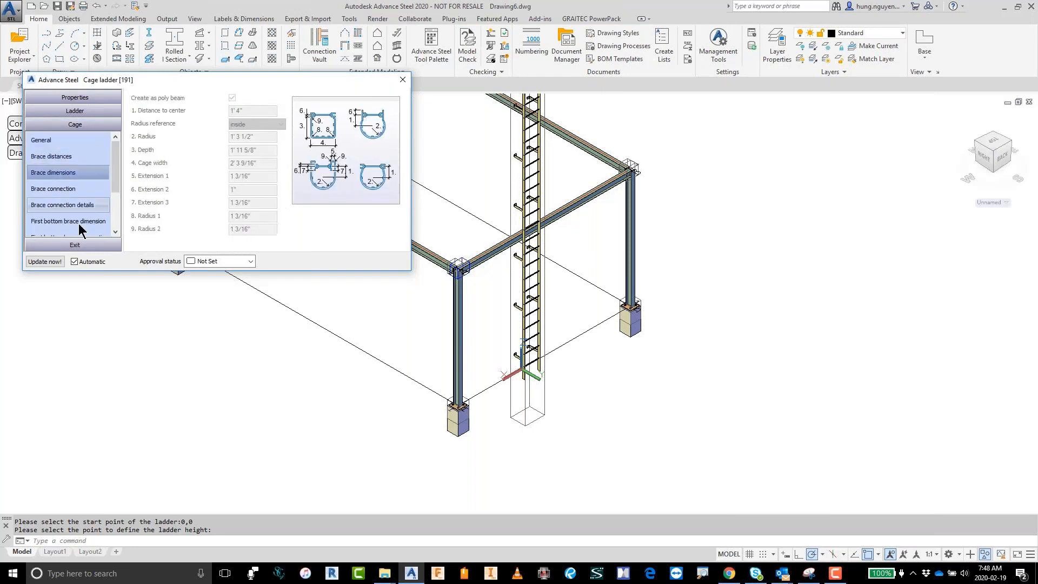
click(84, 98)
click(40, 129)
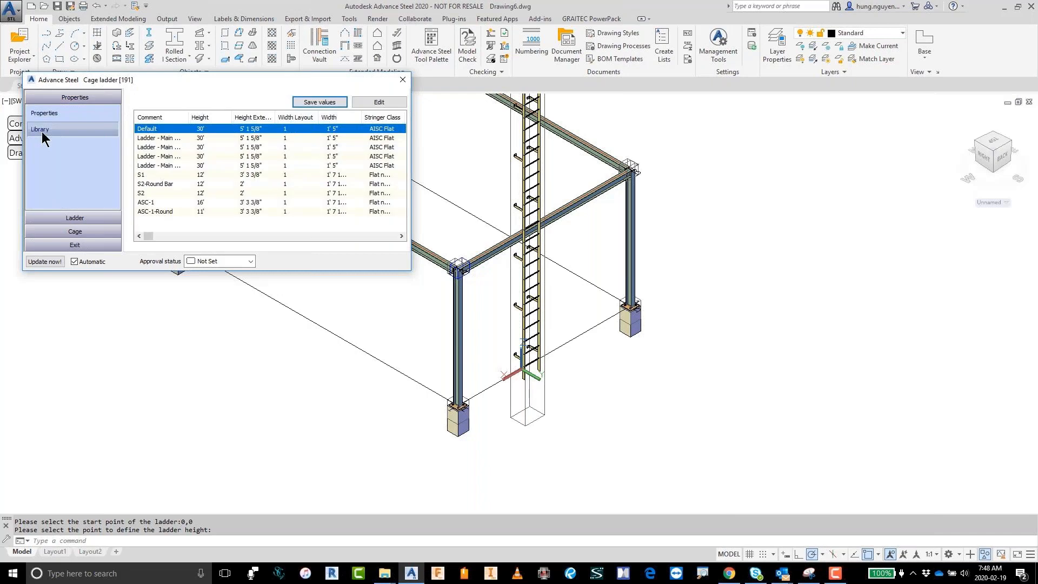
click(149, 203)
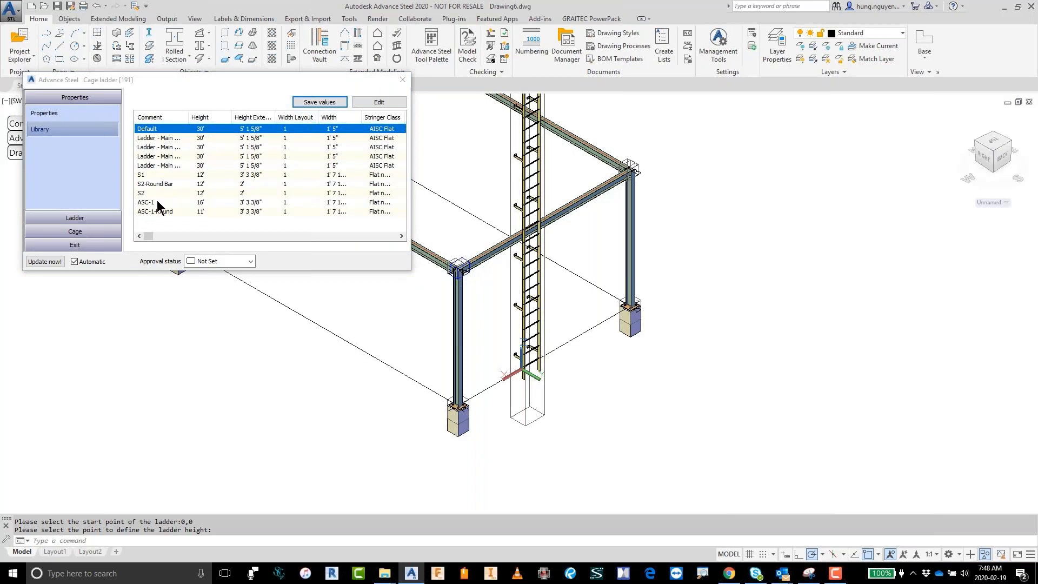
click(157, 203)
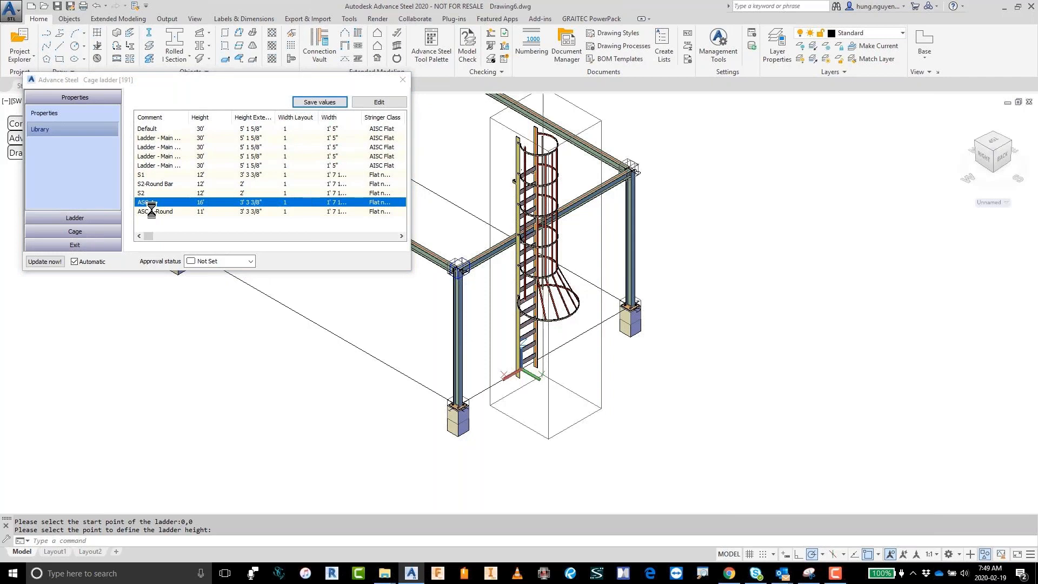
click(404, 81)
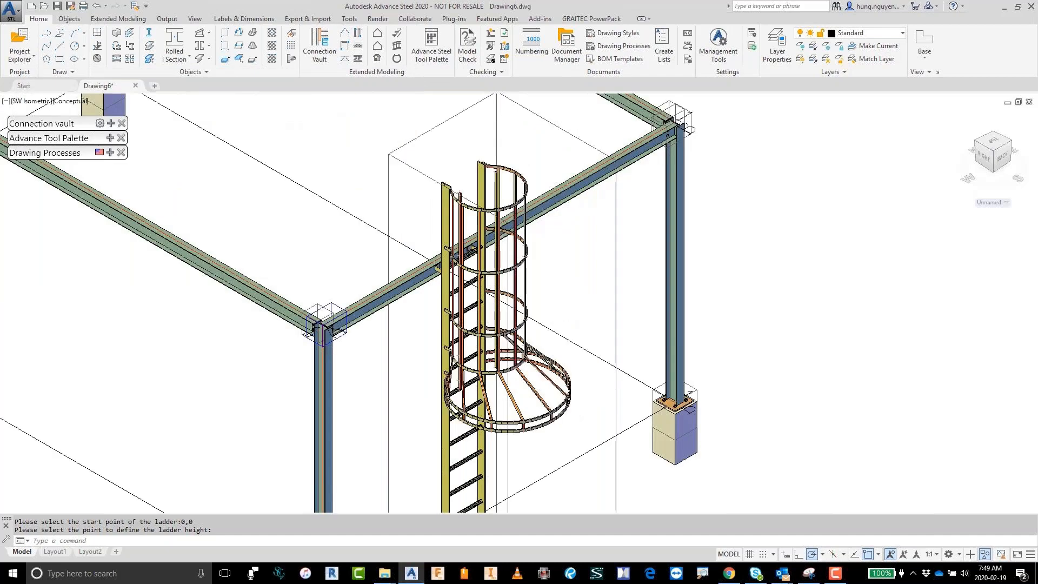
Step: Start a railing and select the platform's four top beams as its base beams
scroll(589, 211, up, 2)
scroll(351, 313, up, 5)
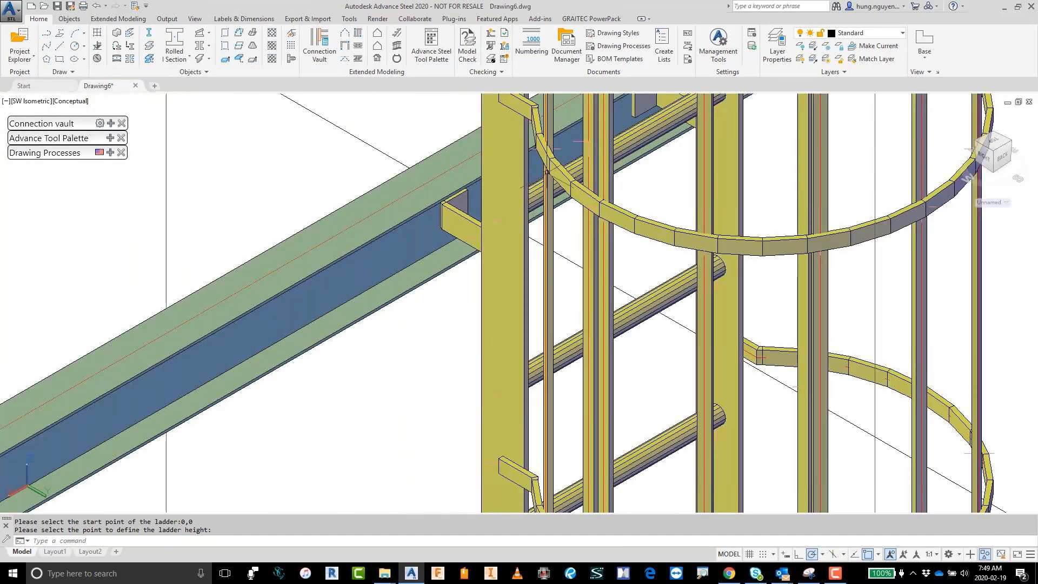
scroll(547, 172, down, 10)
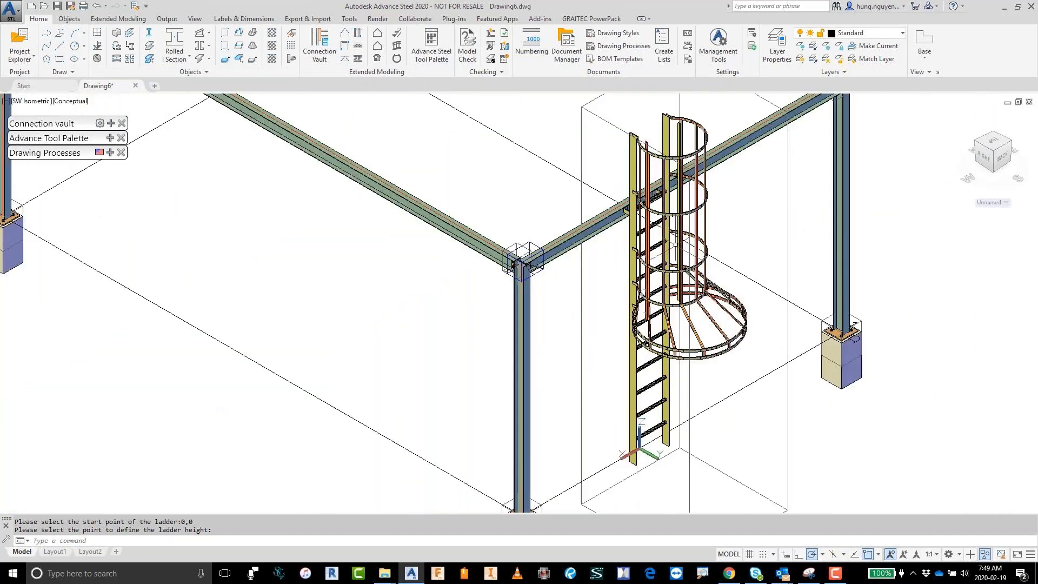
scroll(675, 245, down, 4)
middle_drag(676, 245, 620, 321)
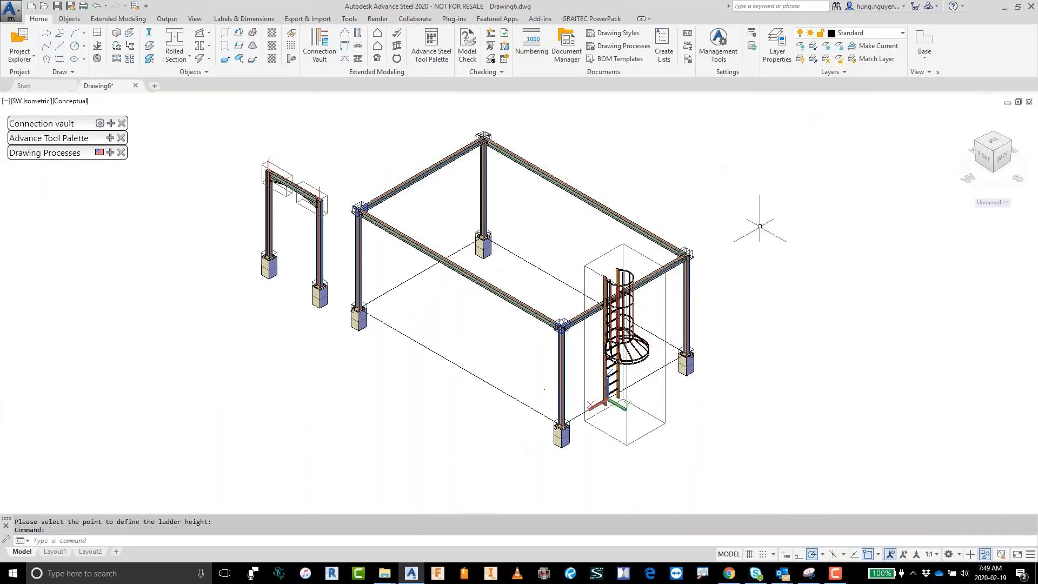
click(397, 49)
scroll(731, 259, up, 2)
click(621, 278)
click(439, 327)
click(251, 154)
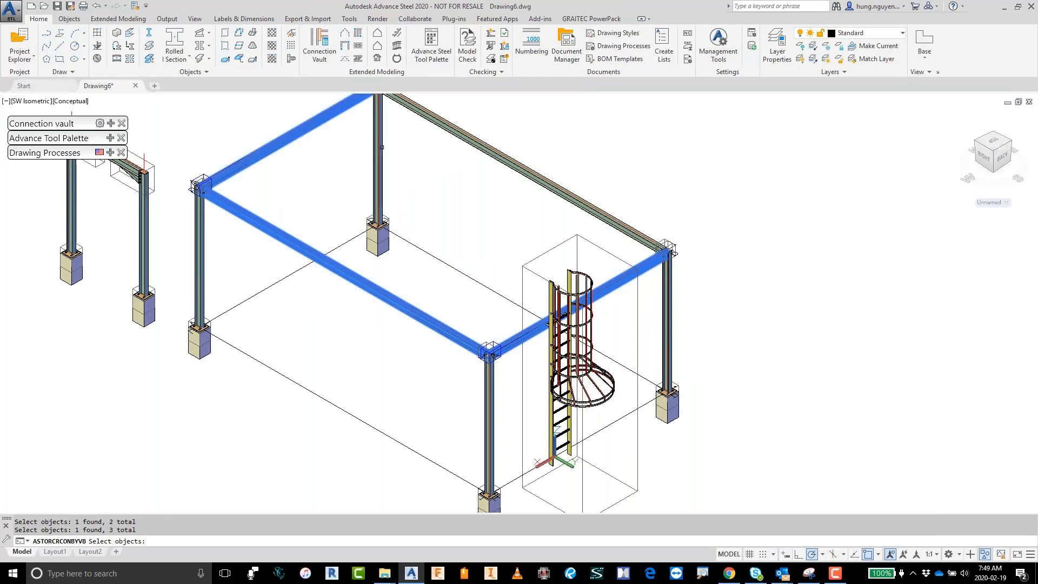
click(519, 170)
key(Return)
Step: Set the railing's start point at a nearest point on the short beam, just beside the ladder toward the front corner
shift+right_click(715, 279)
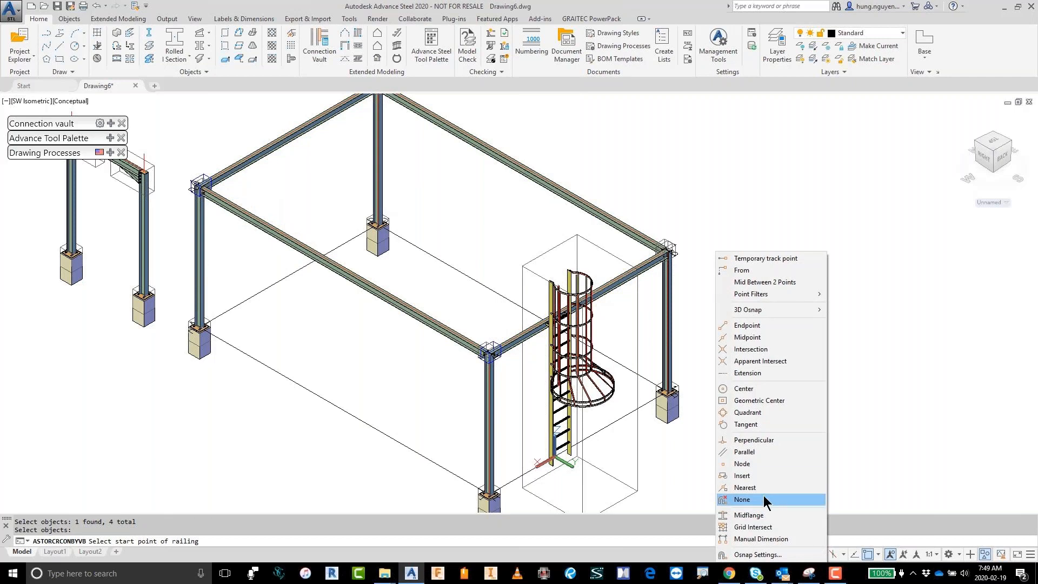
click(746, 487)
scroll(565, 327, up, 5)
scroll(539, 306, up, 2)
click(477, 303)
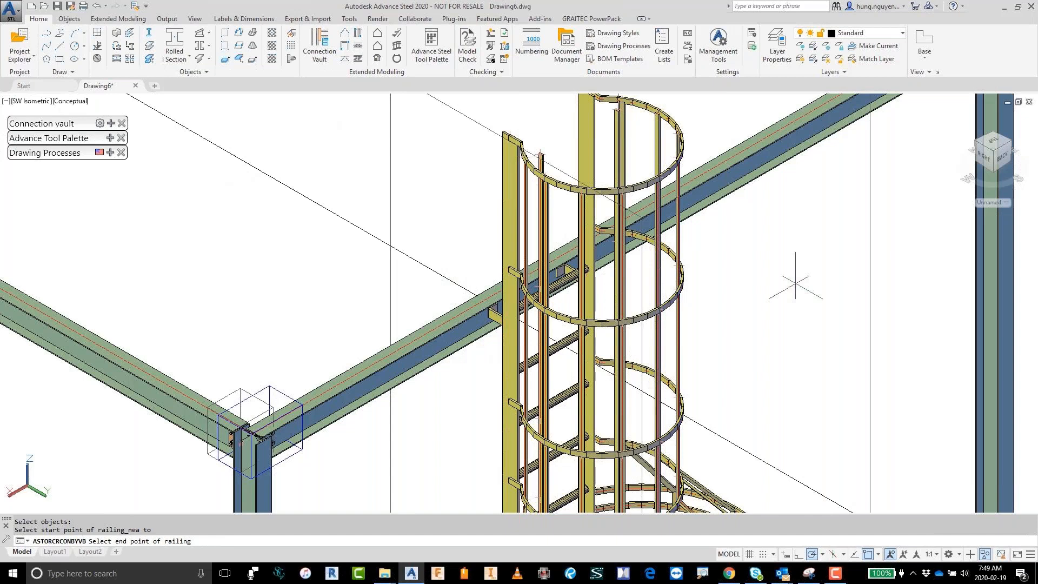
Step: Set the railing's end point at a nearest point on the same beam beyond the ladder, and create it without a nosing point
shift+right_click(811, 281)
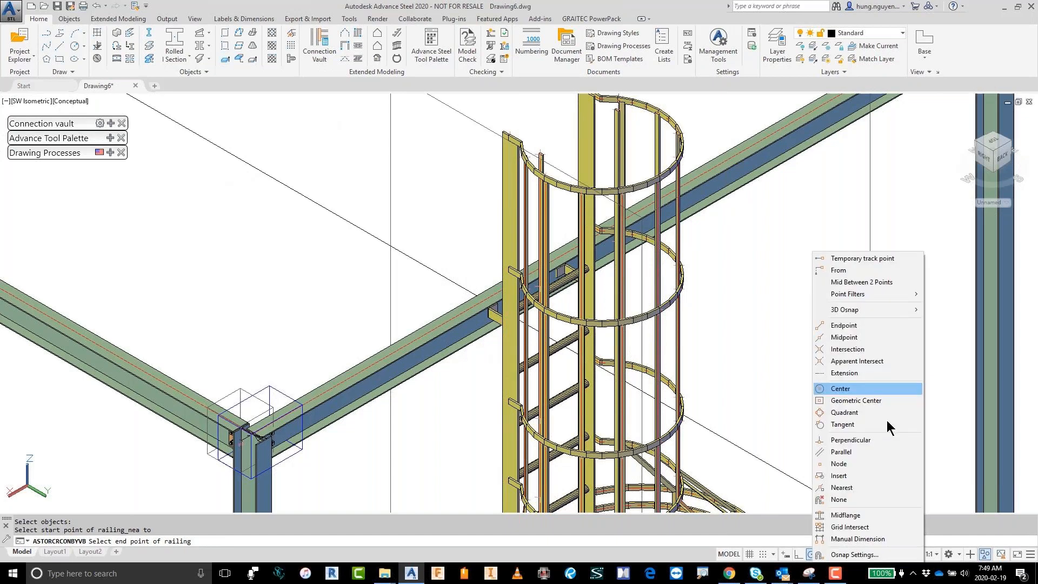
click(843, 475)
shift+right_click(714, 166)
click(743, 403)
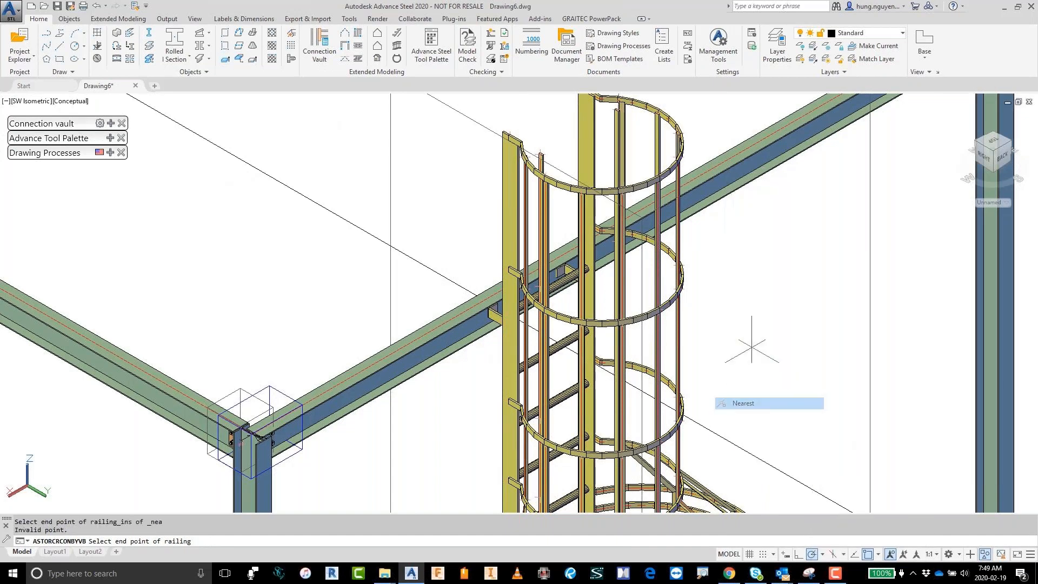
shift+right_click(706, 173)
click(741, 409)
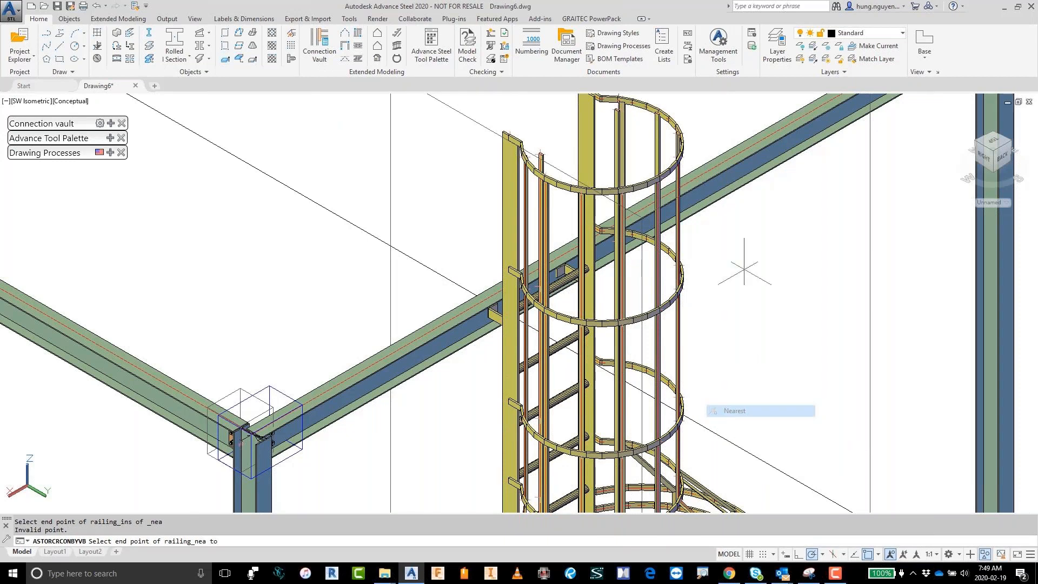
click(707, 172)
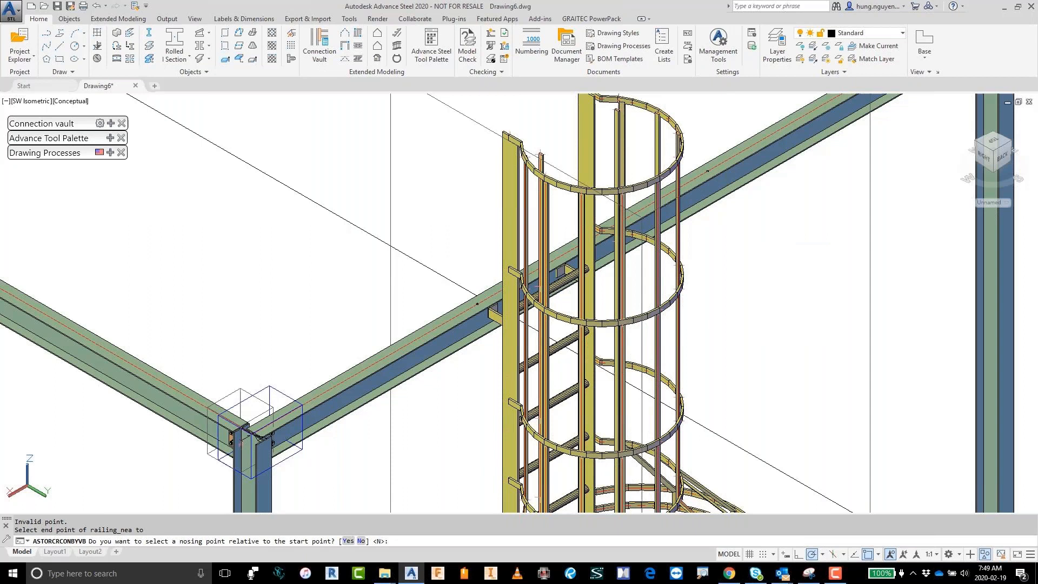
key(Return)
key(Return)
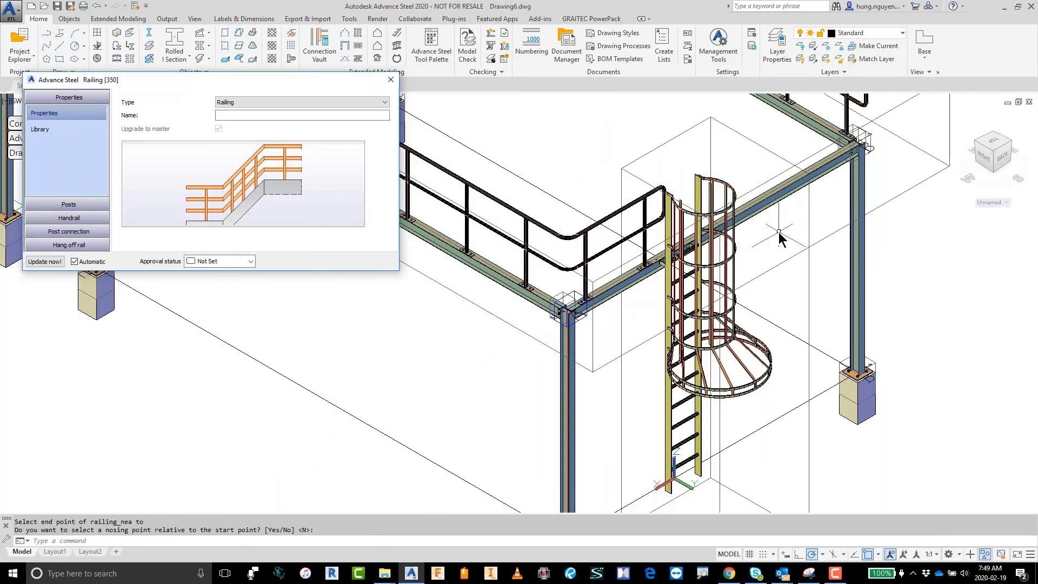
Step: Examine the new railing around the platform and its post, post connection and hang off rail settings
scroll(780, 238, down, 2)
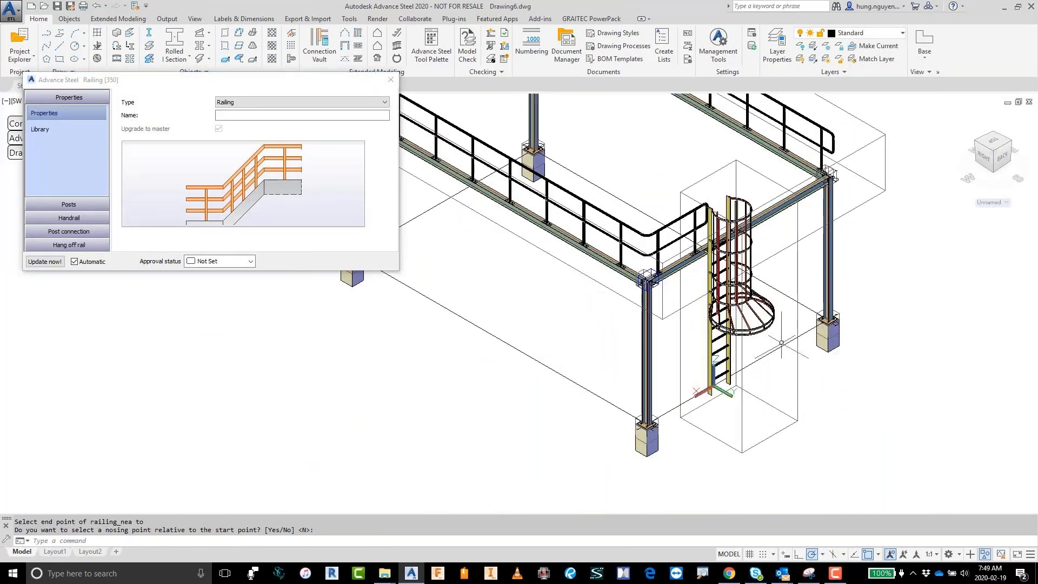
scroll(782, 343, down, 1)
middle_drag(781, 342, 714, 438)
scroll(711, 391, up, 1)
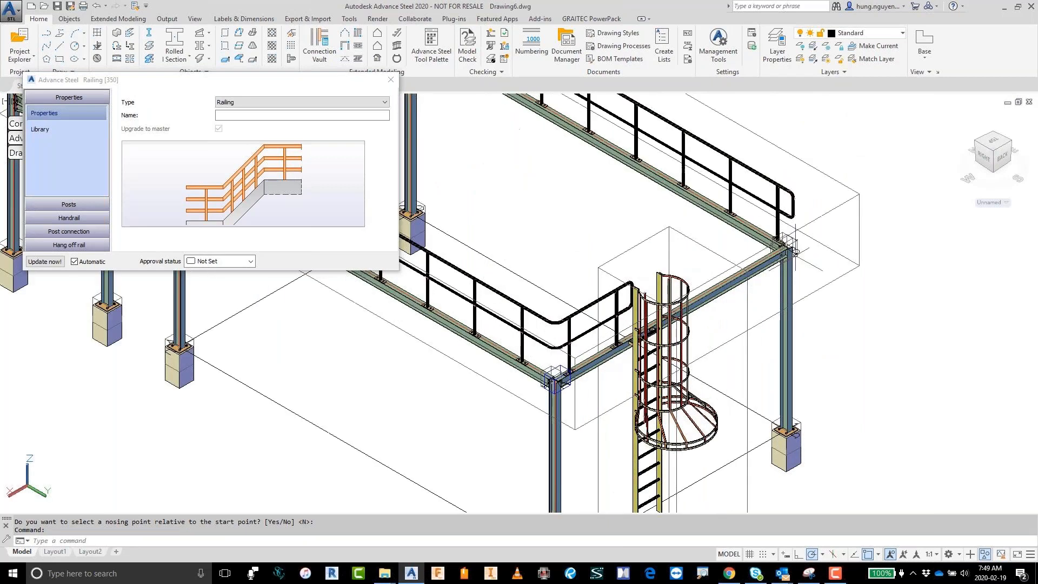
click(69, 207)
click(57, 145)
click(70, 231)
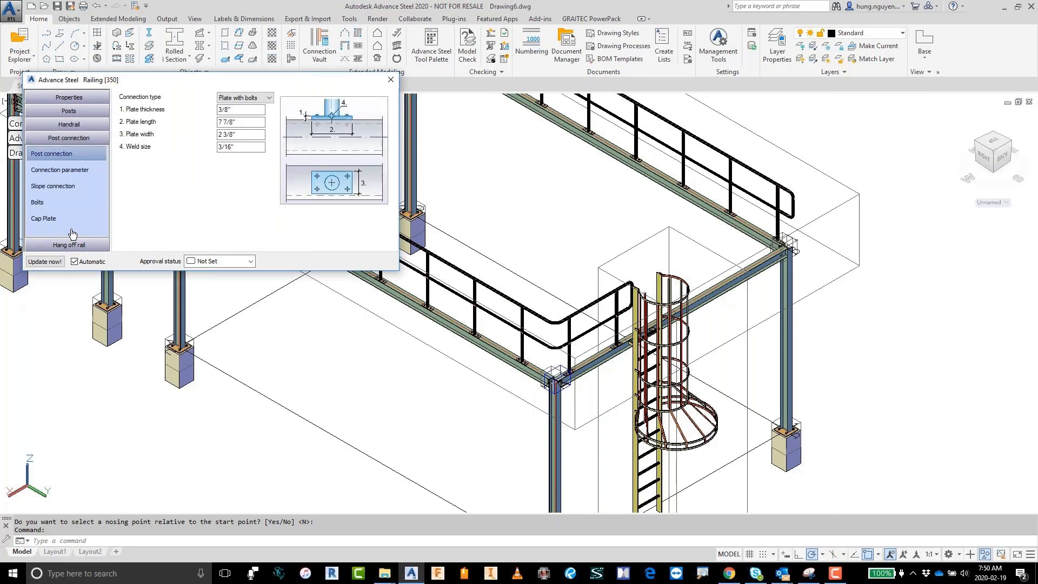
click(69, 245)
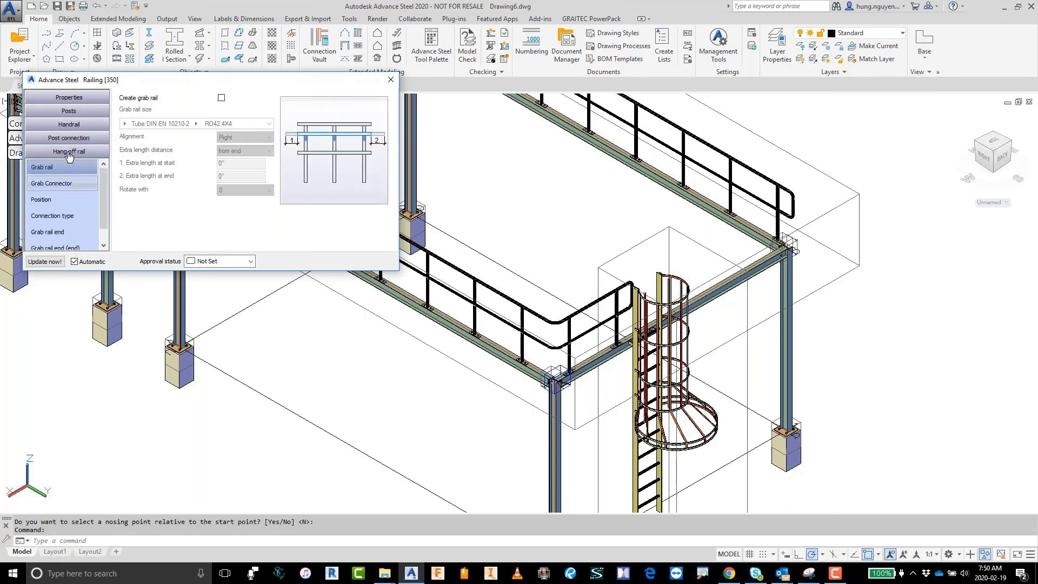
Step: Apply the Demo-noend library preset to the railing that runs around the platform
click(69, 97)
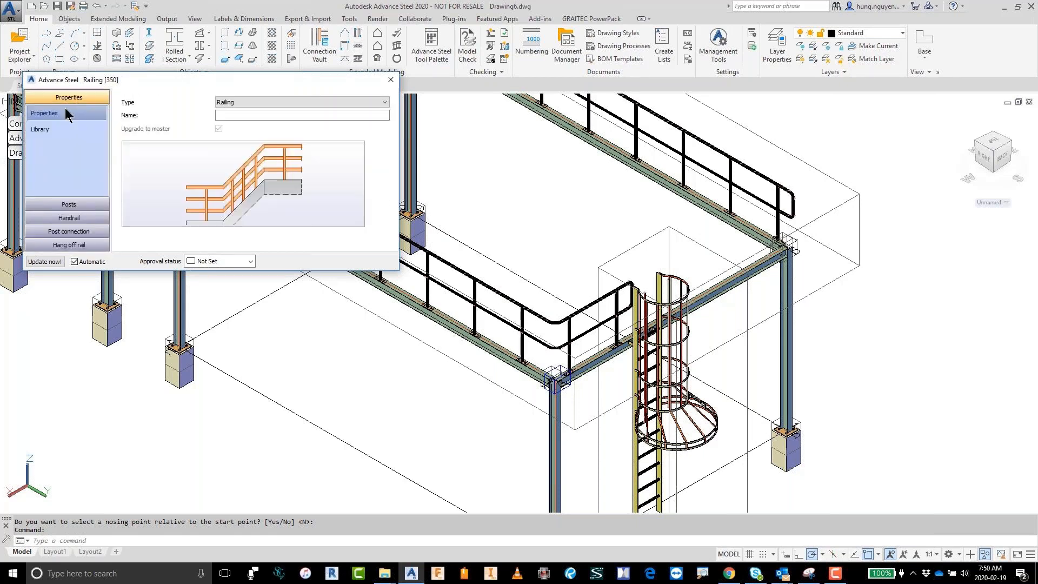
click(39, 131)
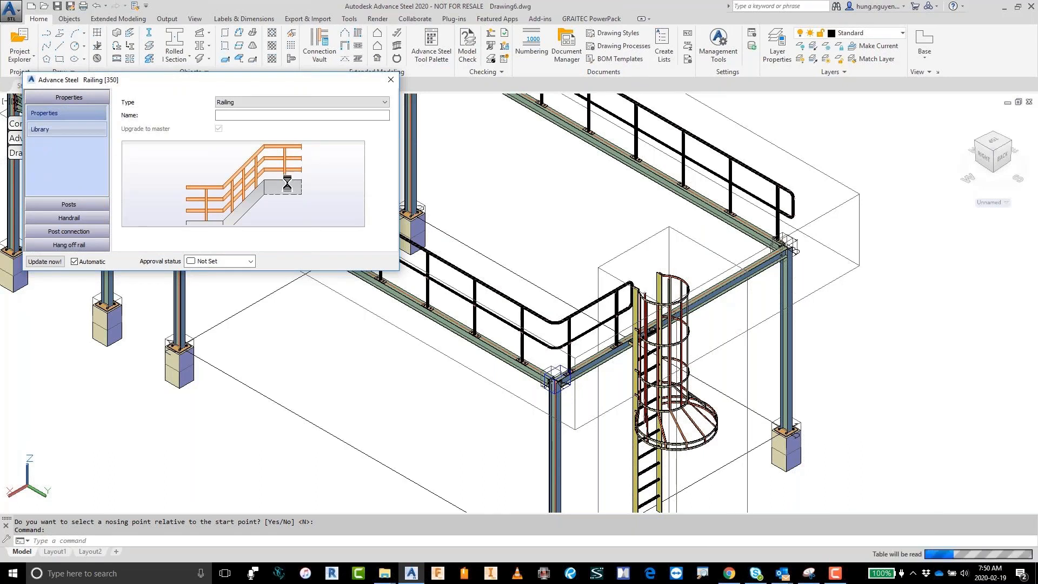
drag(387, 170, 386, 225)
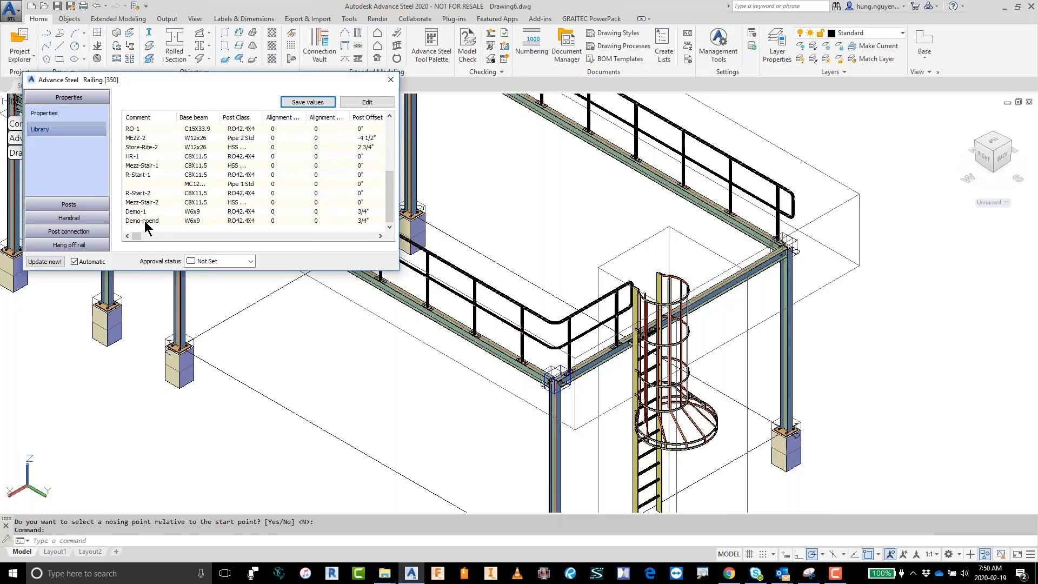
click(144, 221)
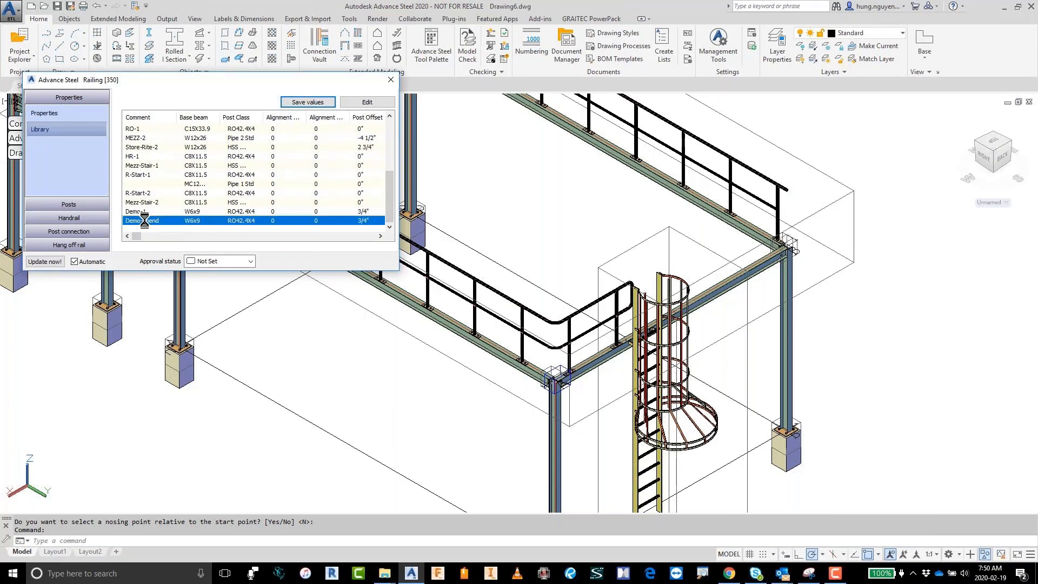
click(390, 80)
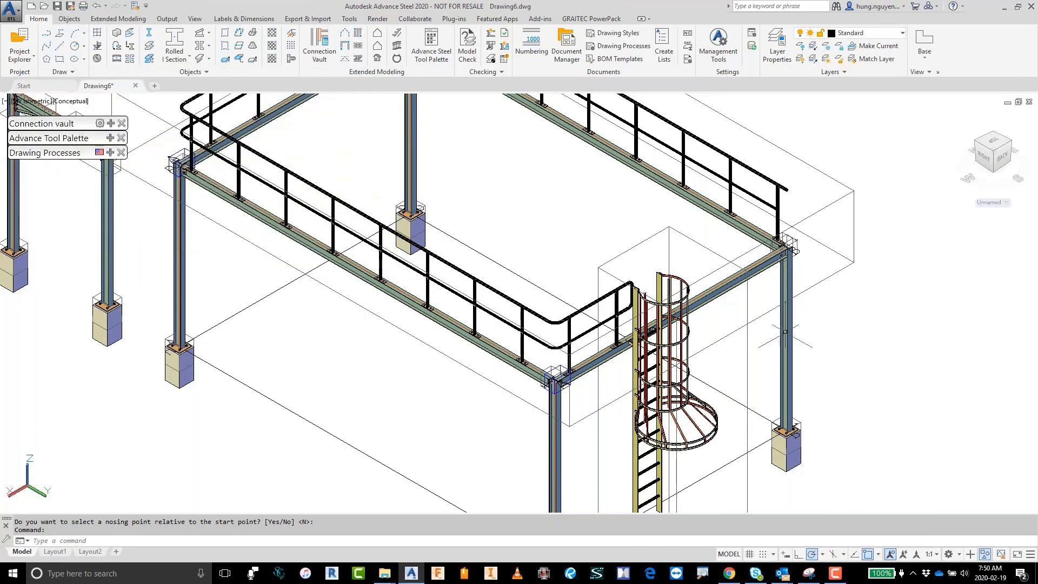
Step: Start a second railing on the ladder-side short beam, beginning at a nearest point just beyond the ladder cage
shift+middle_drag(785, 332, 880, 351)
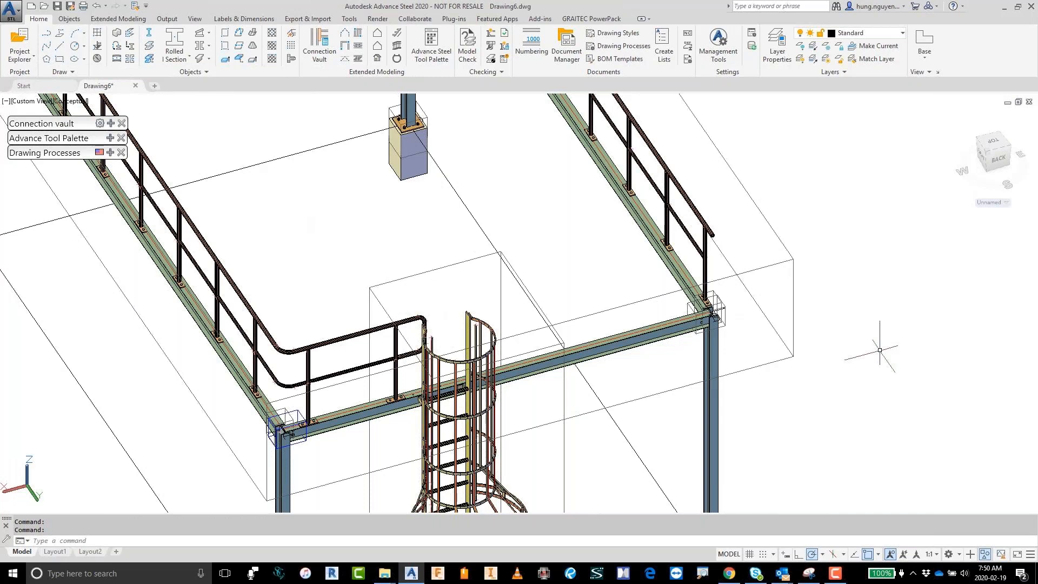
click(396, 51)
click(569, 342)
key(Return)
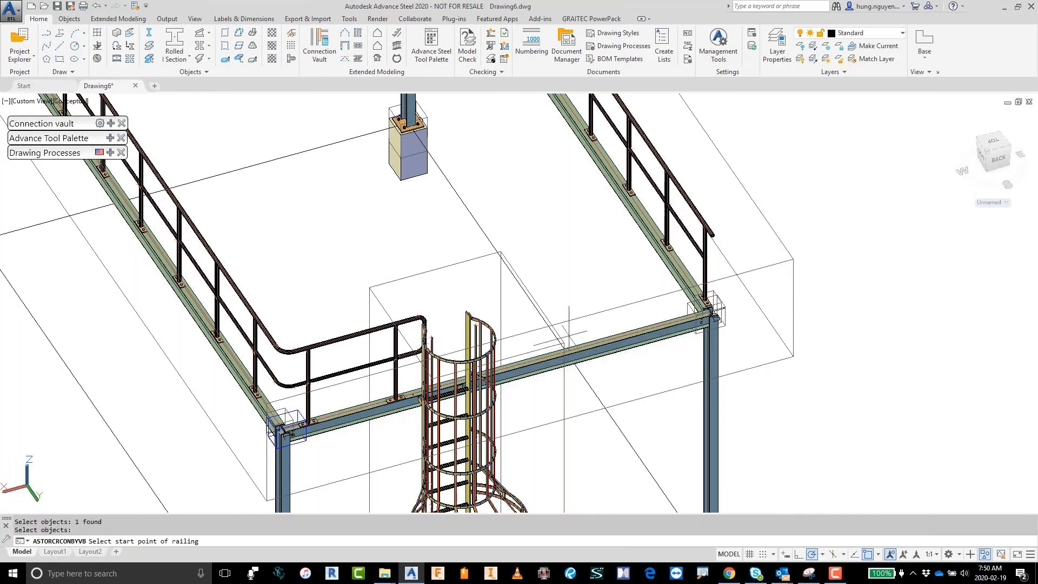
shift+right_click(569, 342)
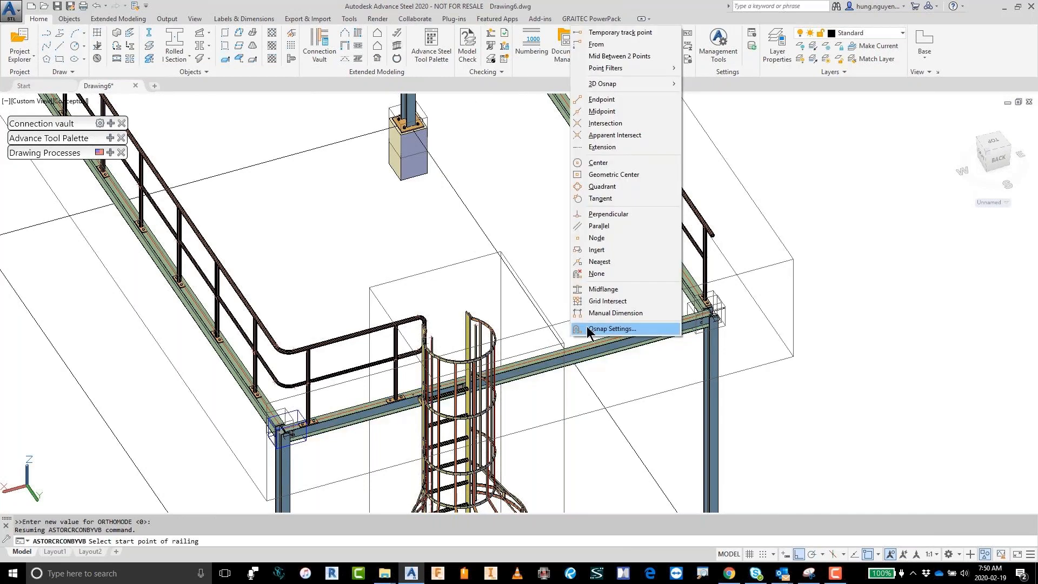
click(598, 261)
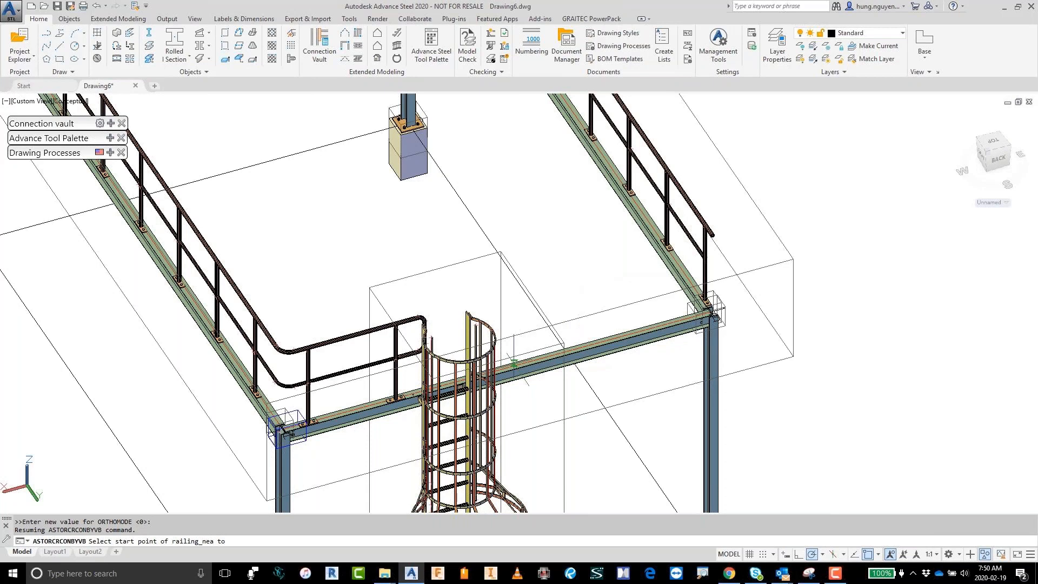
click(513, 364)
Step: End the second railing at a nearest point on the beam close to the open corner, without a nosing point
shift+right_click(598, 346)
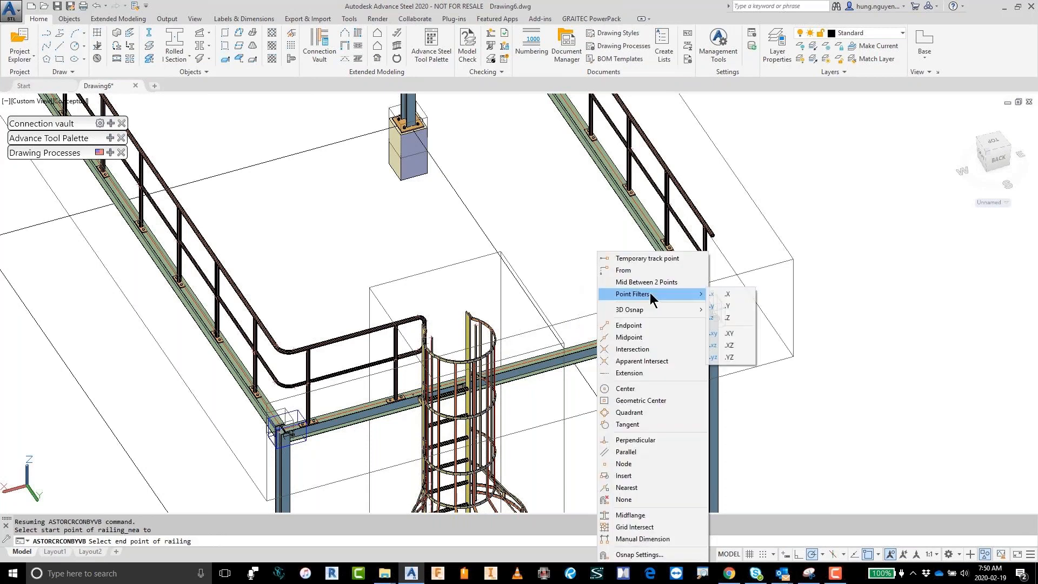
click(637, 484)
click(676, 321)
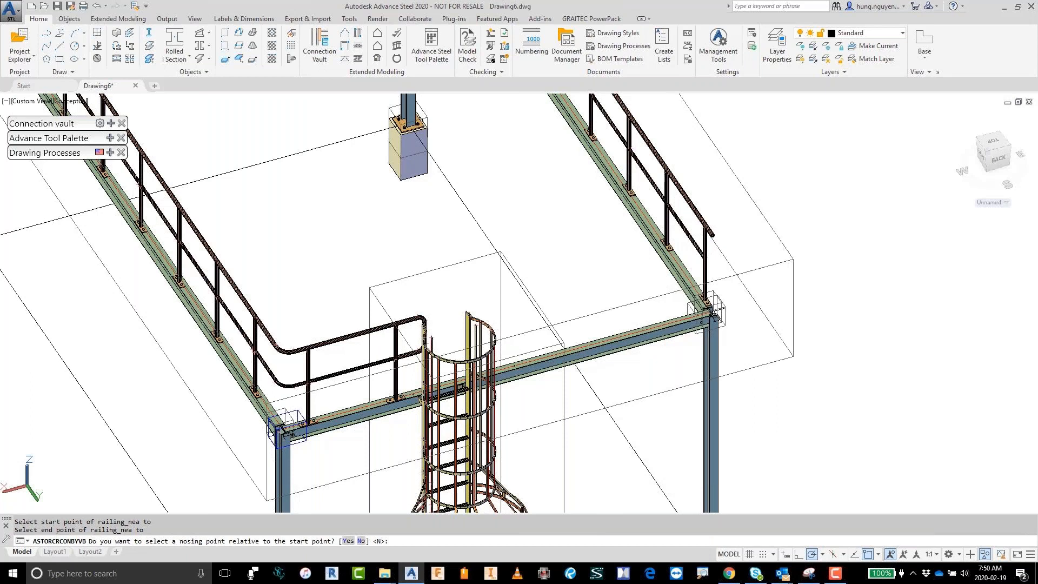
key(Return)
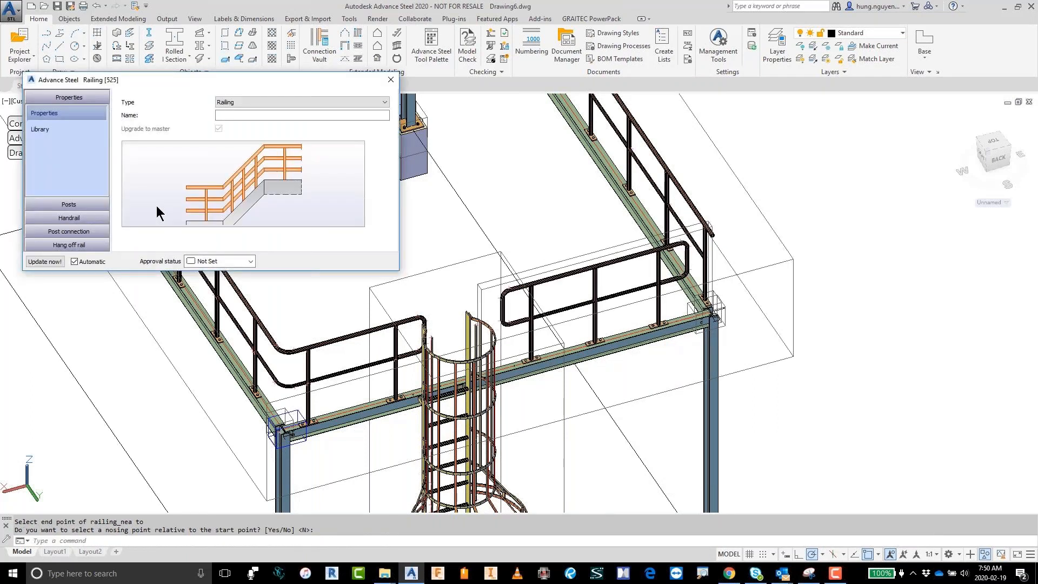
Step: Apply the Demo-noend library preset to the short railing between the ladder and the corner
click(39, 129)
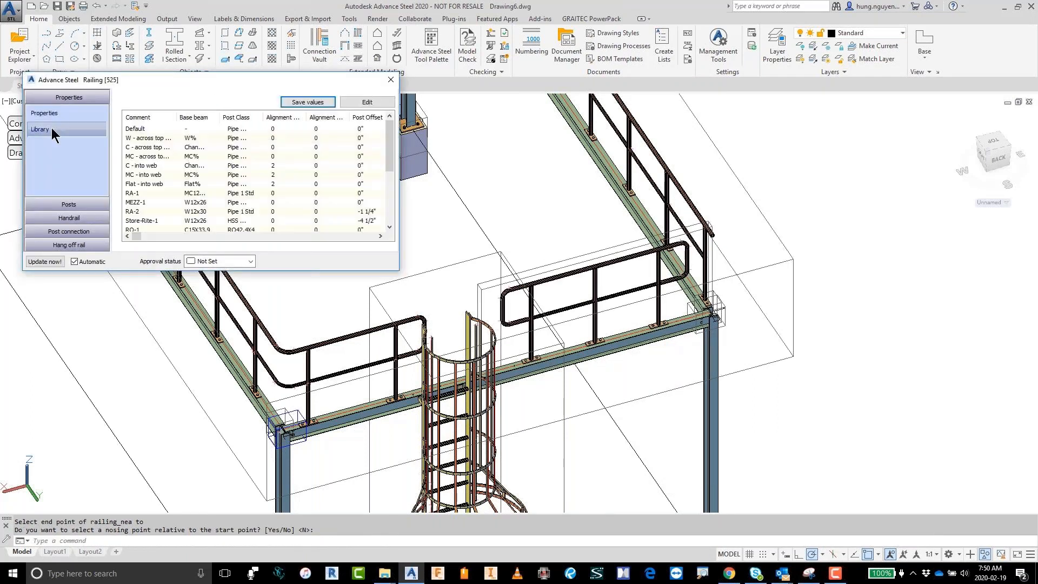
click(389, 213)
click(158, 220)
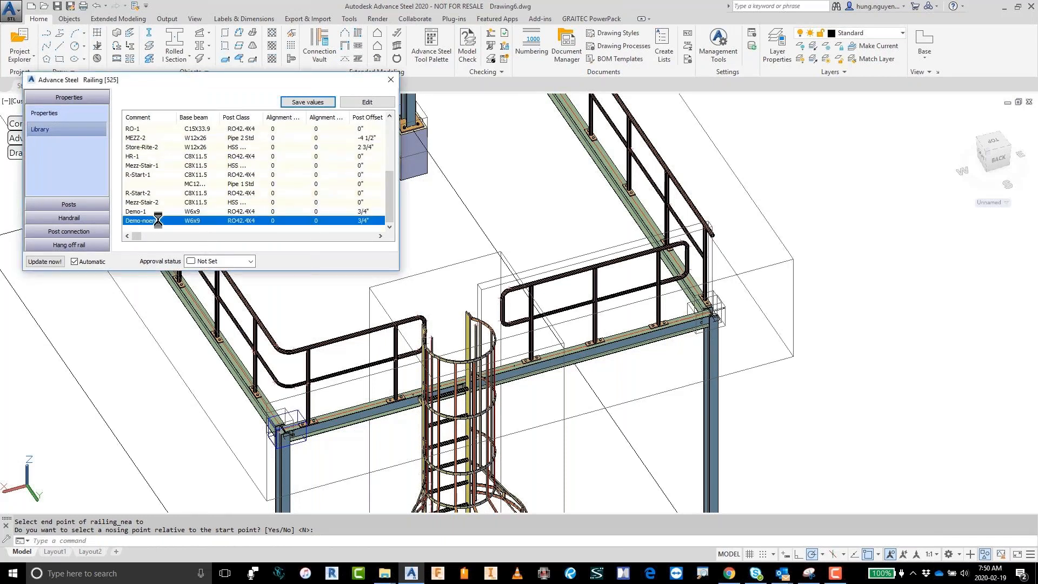
click(392, 81)
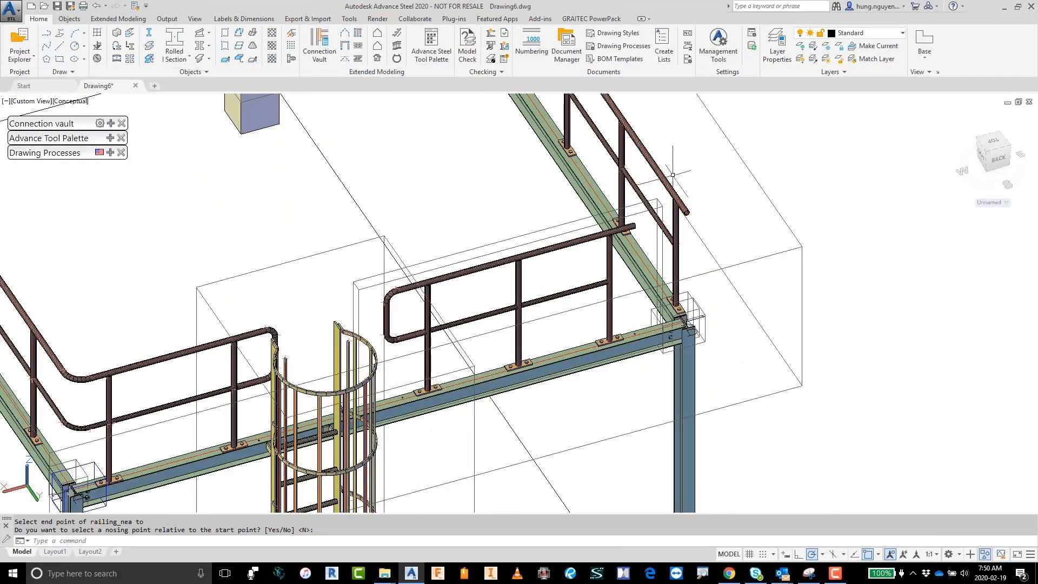
scroll(755, 265, up, 2)
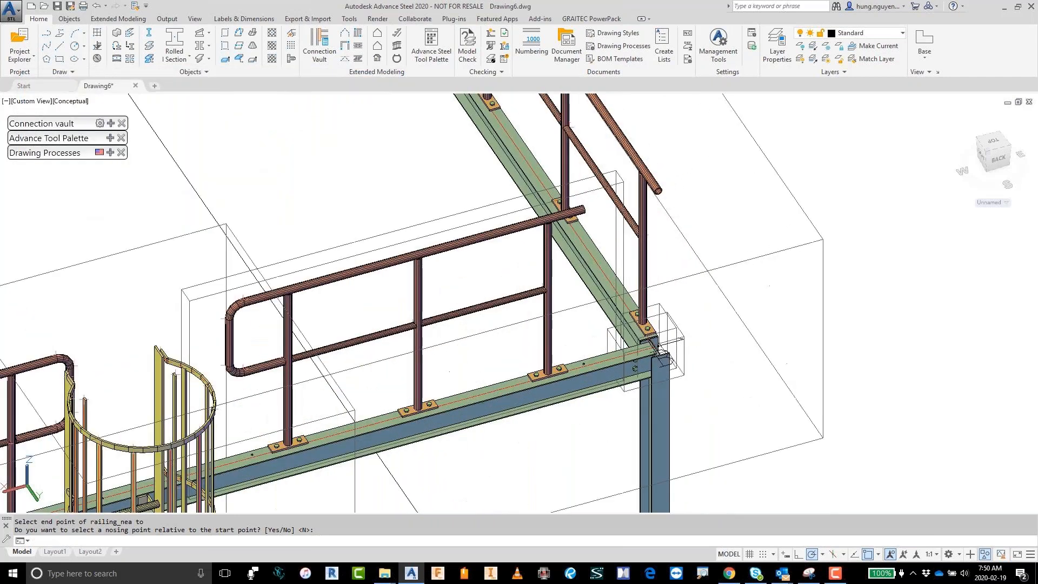
Step: Add a Railing joint handrail connection between the top rails of the short railing and the adjacent railing at the open corner
middle_drag(756, 264, 711, 323)
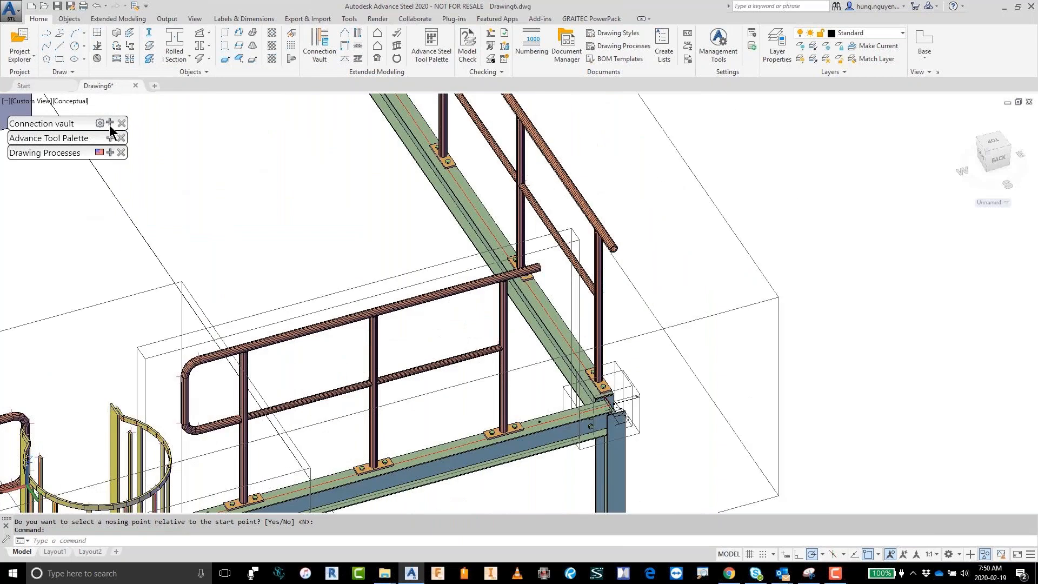
click(111, 124)
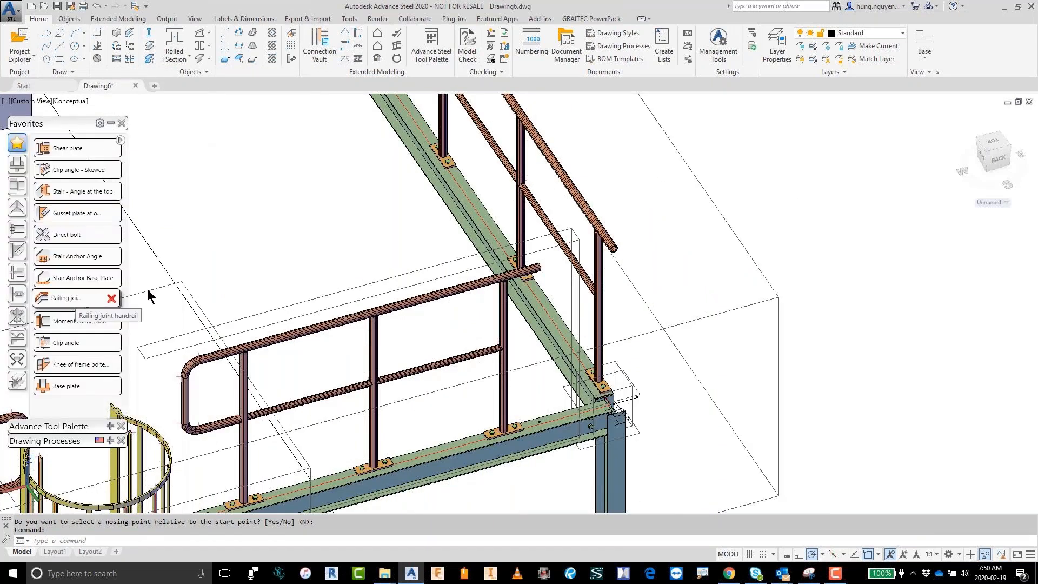
click(67, 298)
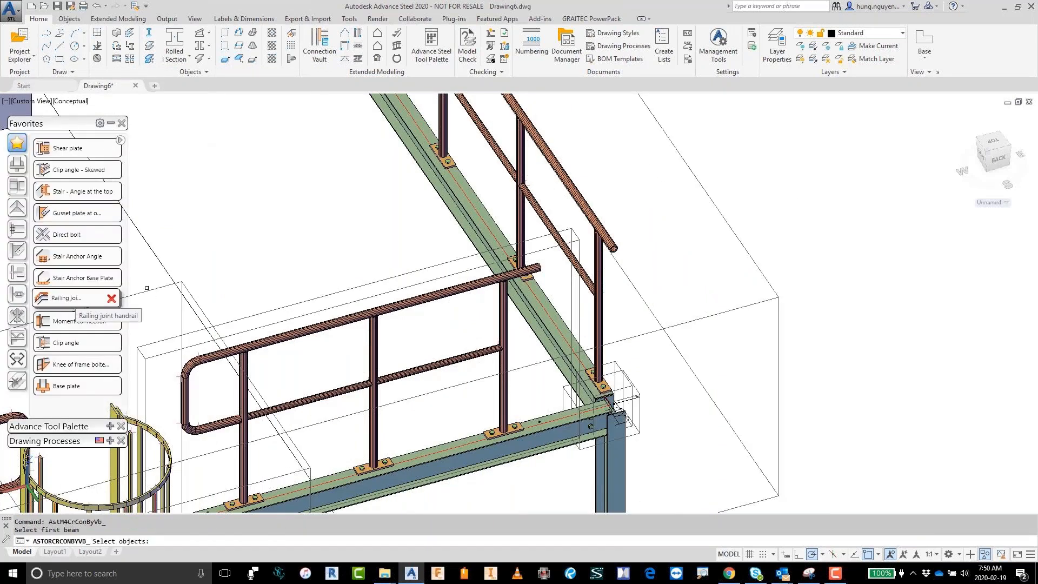
click(493, 284)
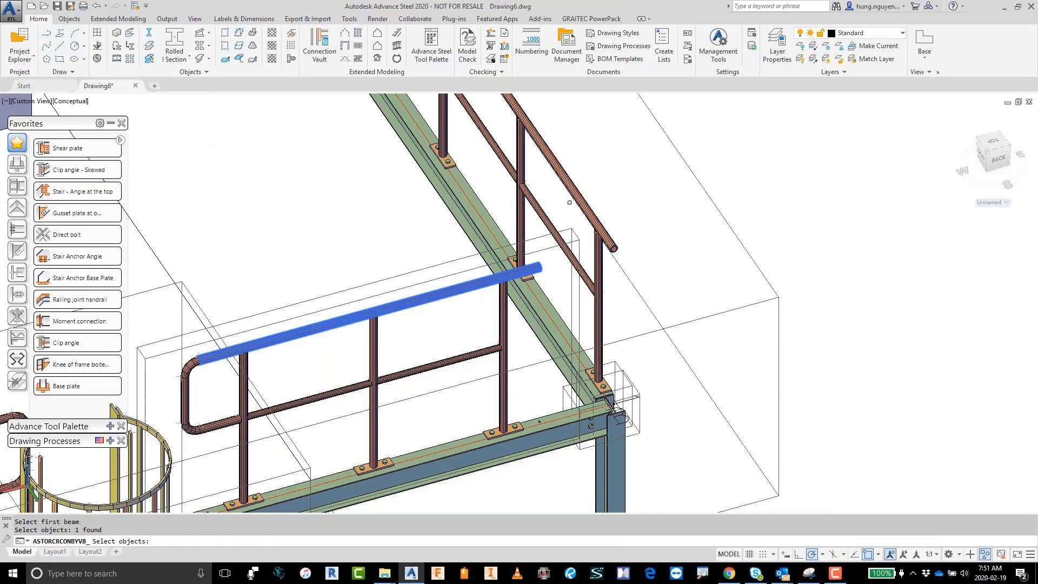
key(Return)
click(579, 199)
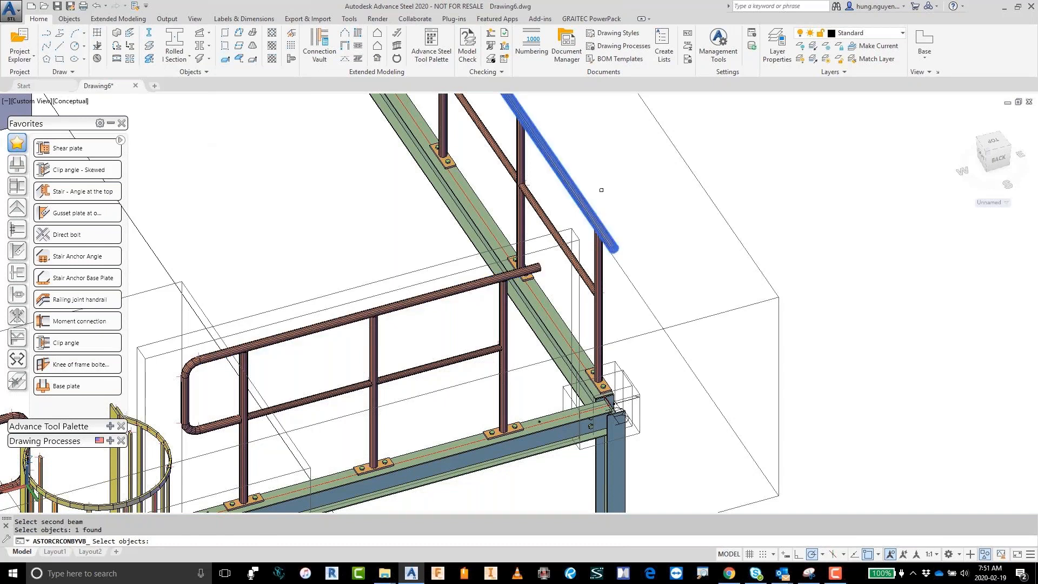
key(Return)
Step: Set the connection type of the top rail corner joint to Knee
scroll(642, 238, up, 5)
click(44, 114)
click(206, 99)
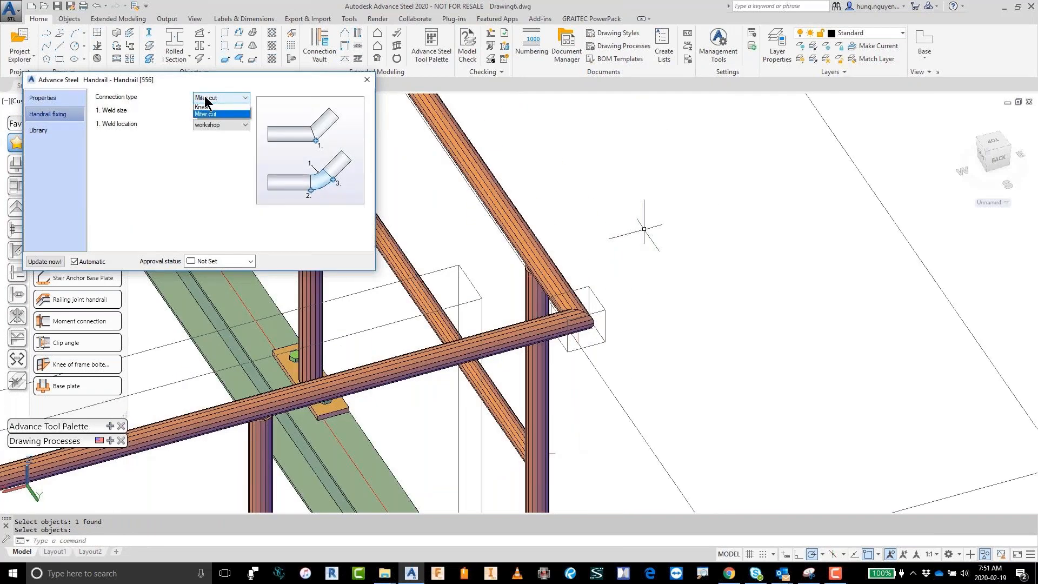
click(203, 106)
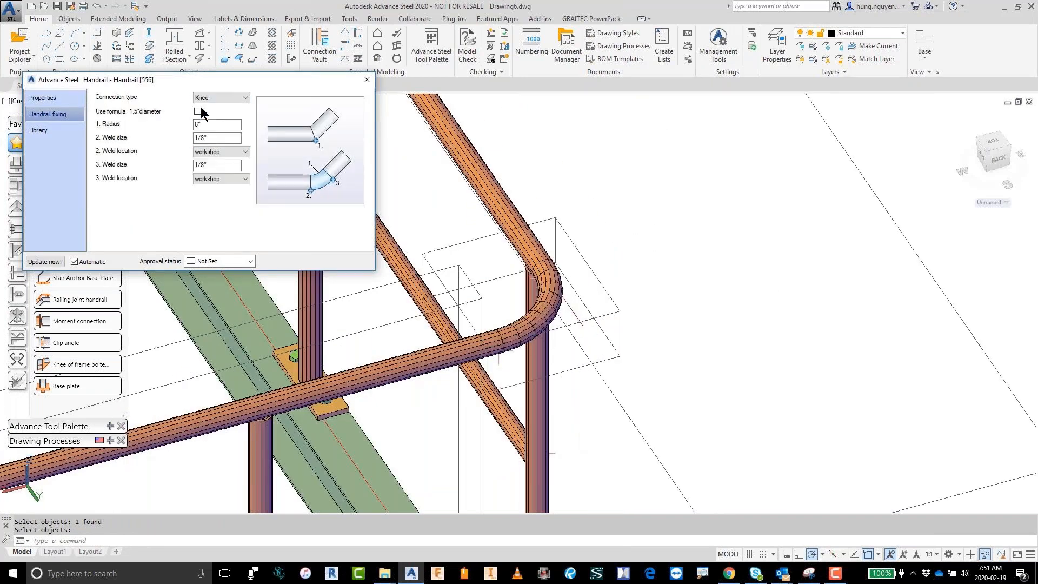
click(367, 81)
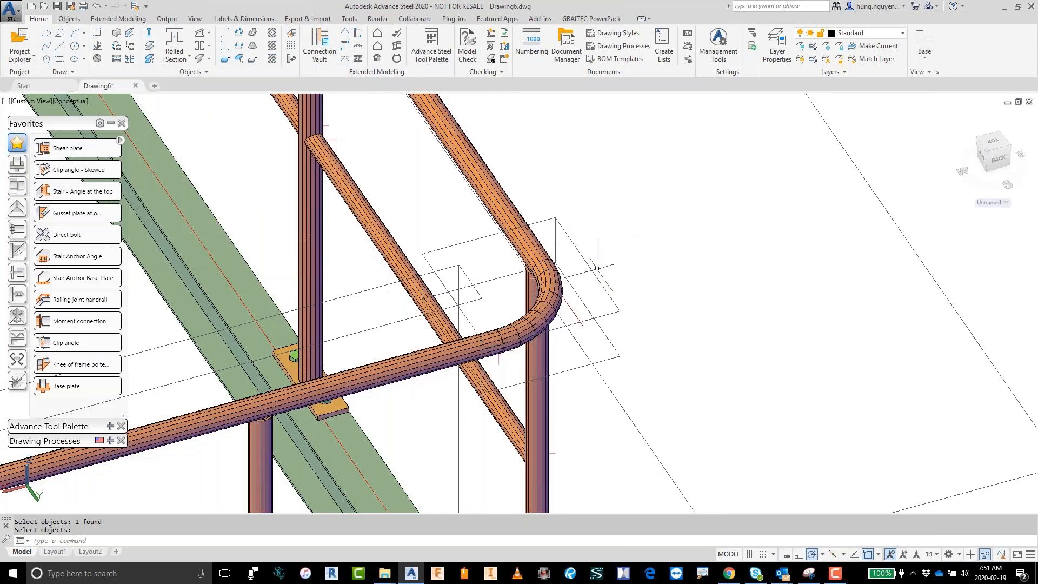
Step: Join the two middle rails at the same corner with a Railing joint handrail connection, using the Knee type
scroll(694, 323, down, 5)
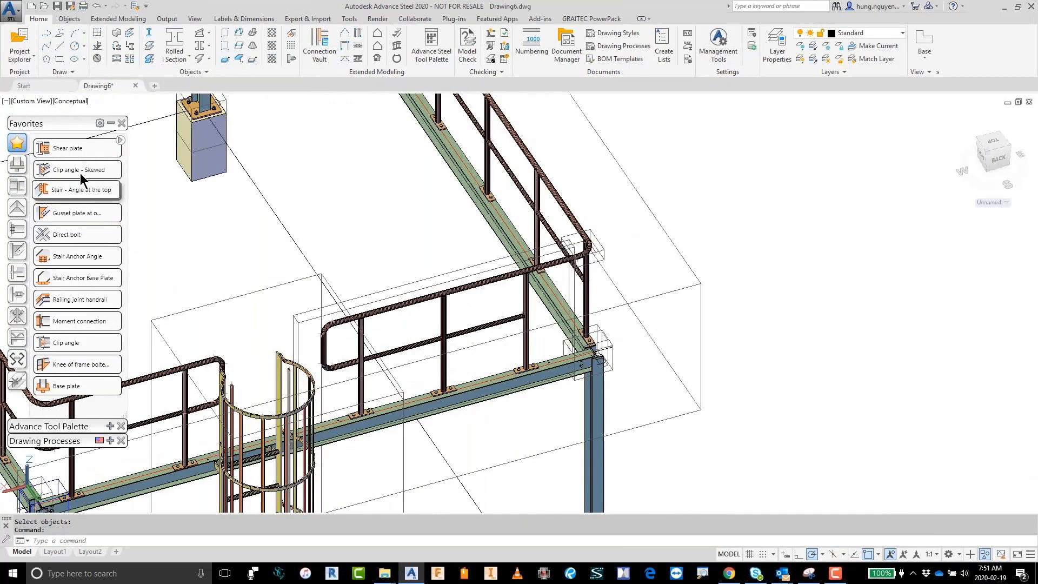
click(80, 187)
click(507, 320)
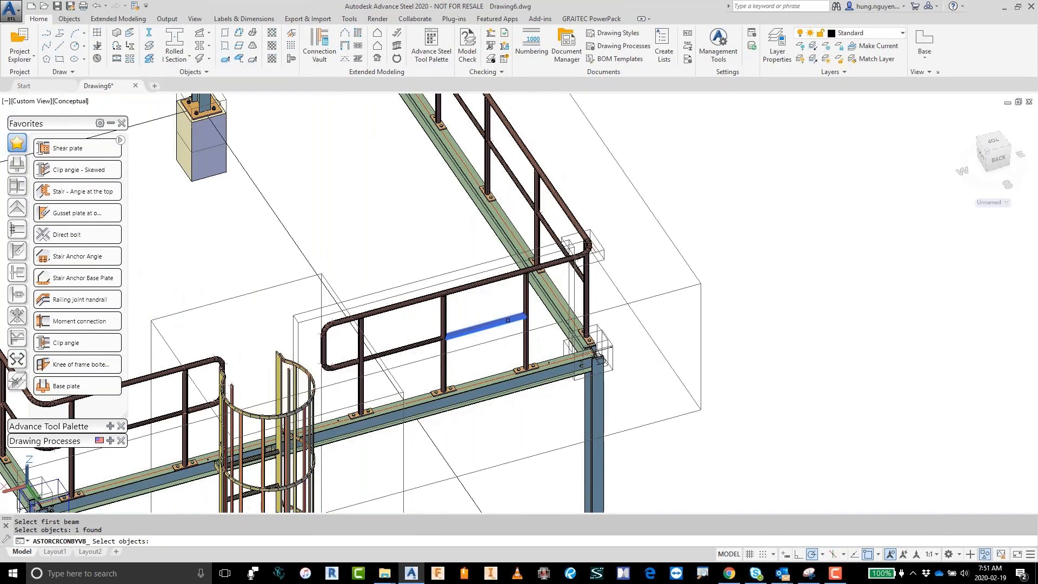
key(Return)
scroll(540, 300, up, 5)
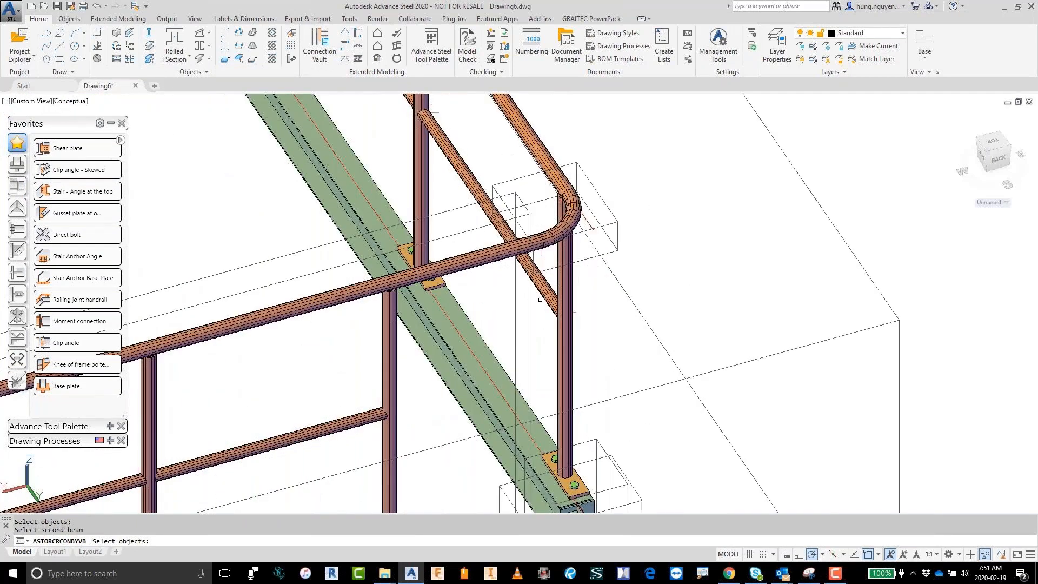
click(540, 299)
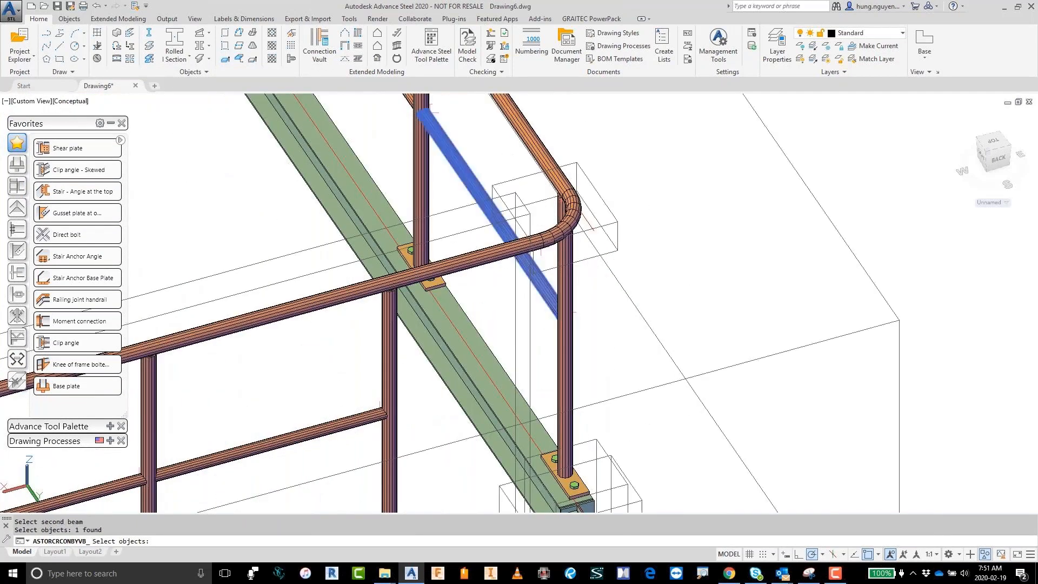
key(Return)
click(48, 115)
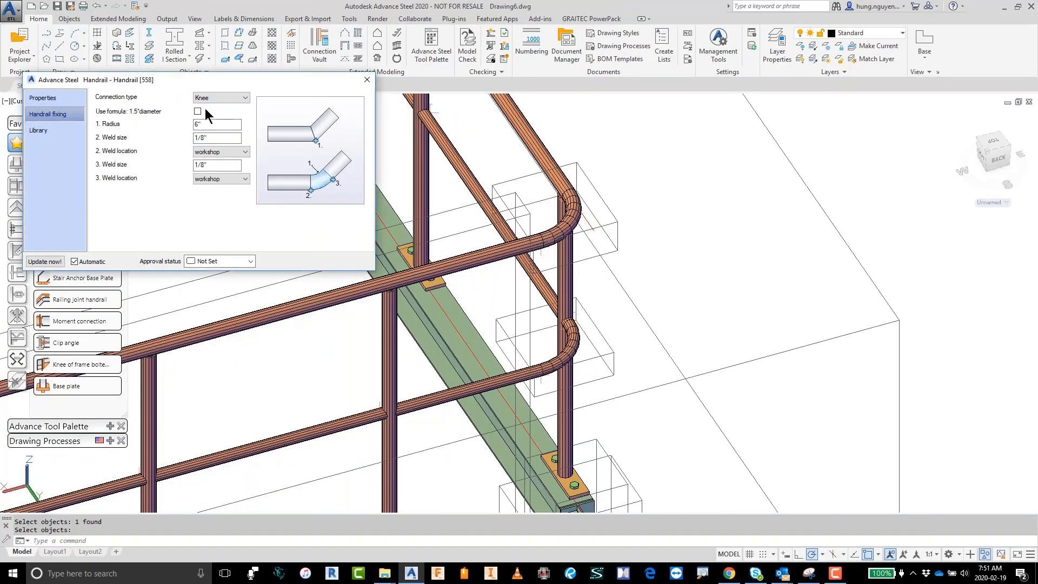
click(367, 80)
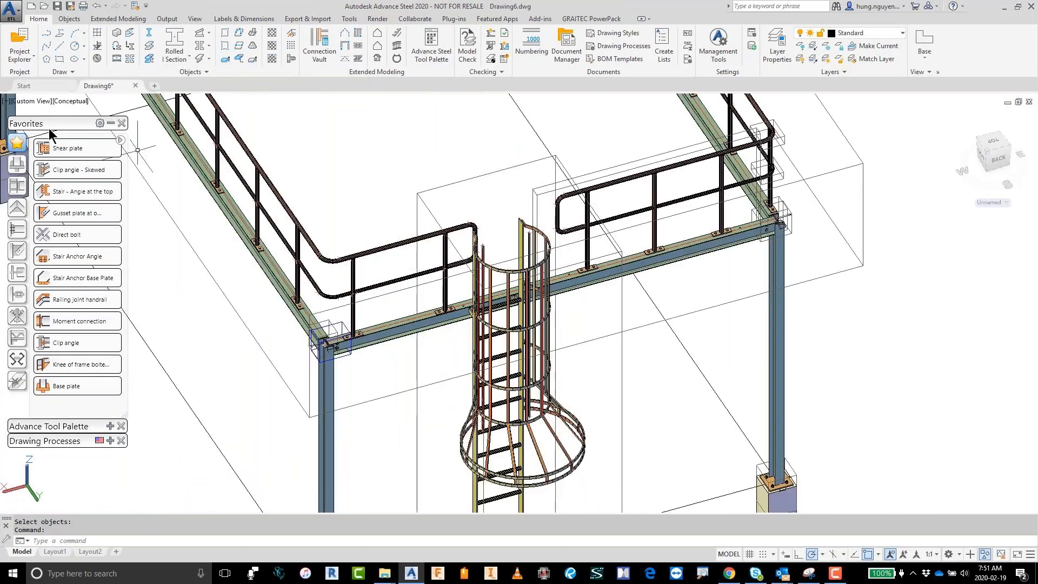
Step: Collapse the connection vault, set the visual style to 2D Wireframe and show the ladder opening in top view
click(112, 125)
click(73, 101)
click(108, 128)
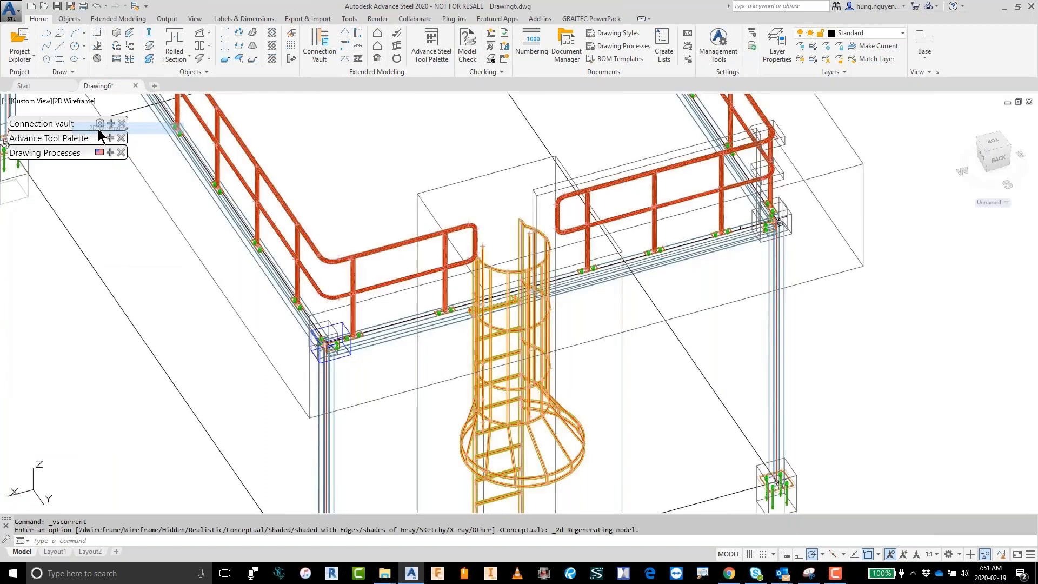
drag(1022, 146, 802, 317)
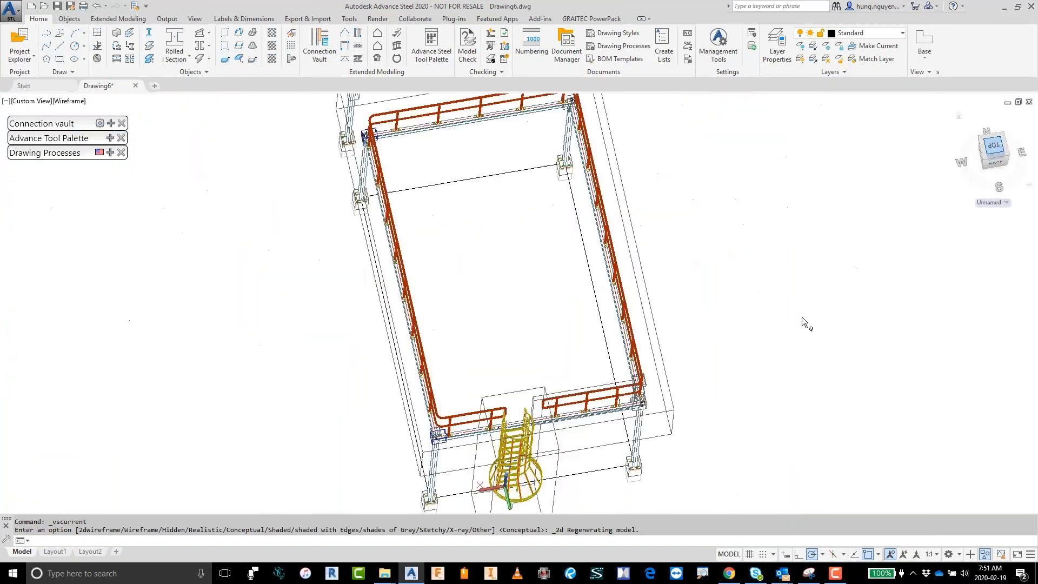
scroll(310, 356, up, 5)
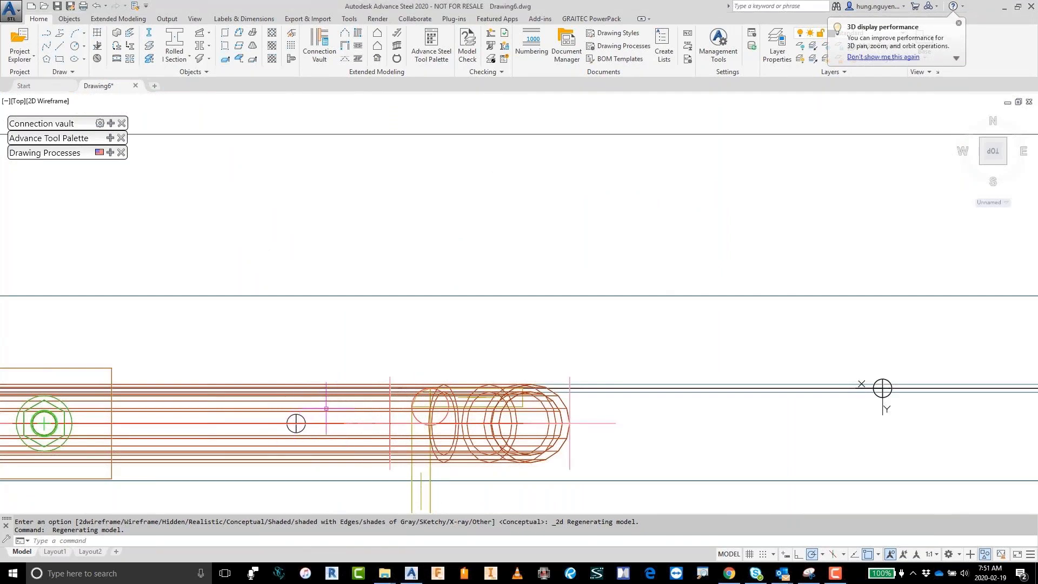
scroll(294, 273, down, 6)
scroll(780, 335, up, 2)
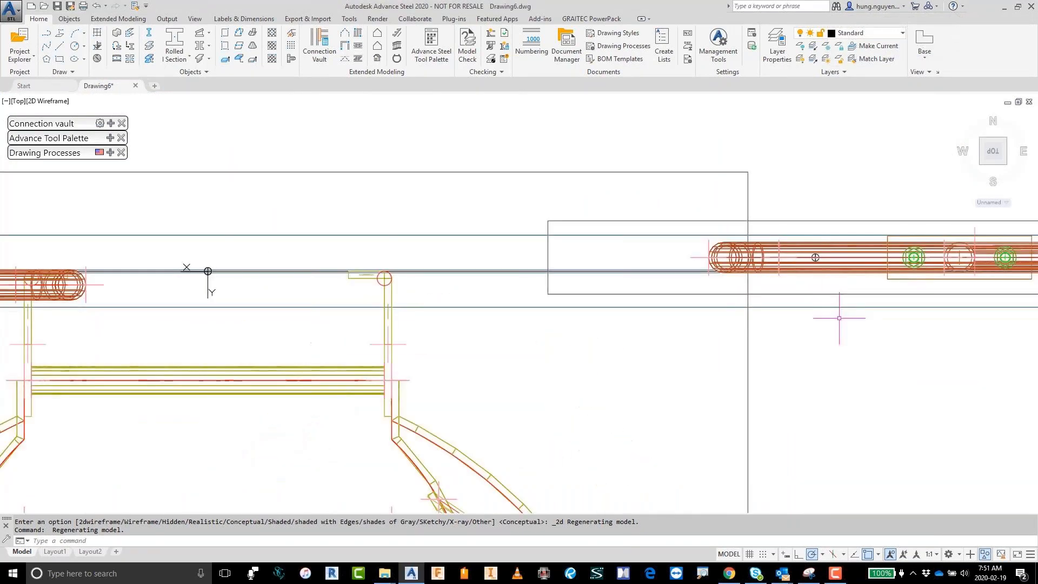
Step: Stretch the start point of the short railing along the beam so its rounded end sits just beside the ladder
click(817, 258)
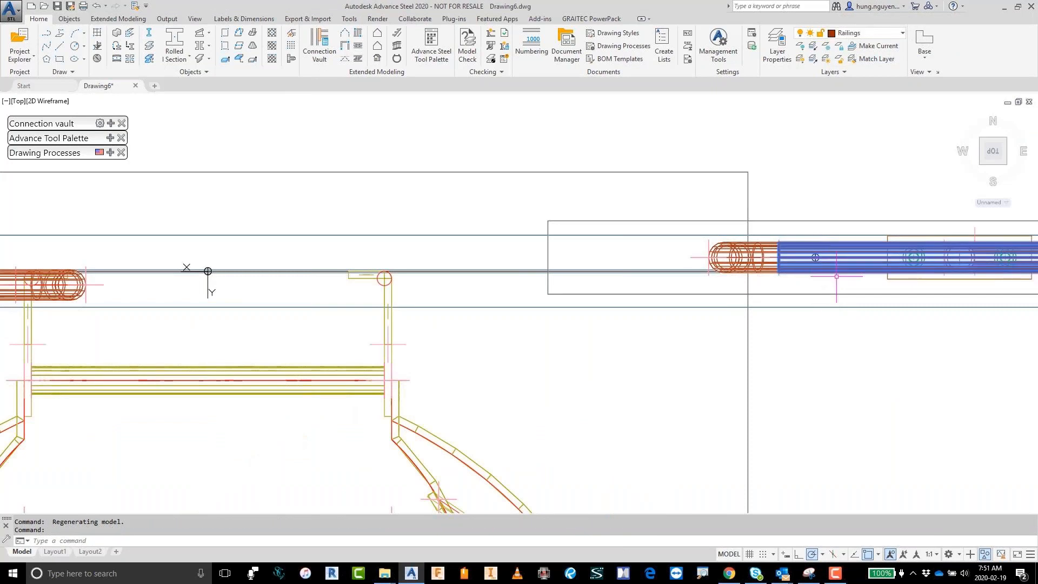
scroll(837, 276, up, 4)
click(768, 244)
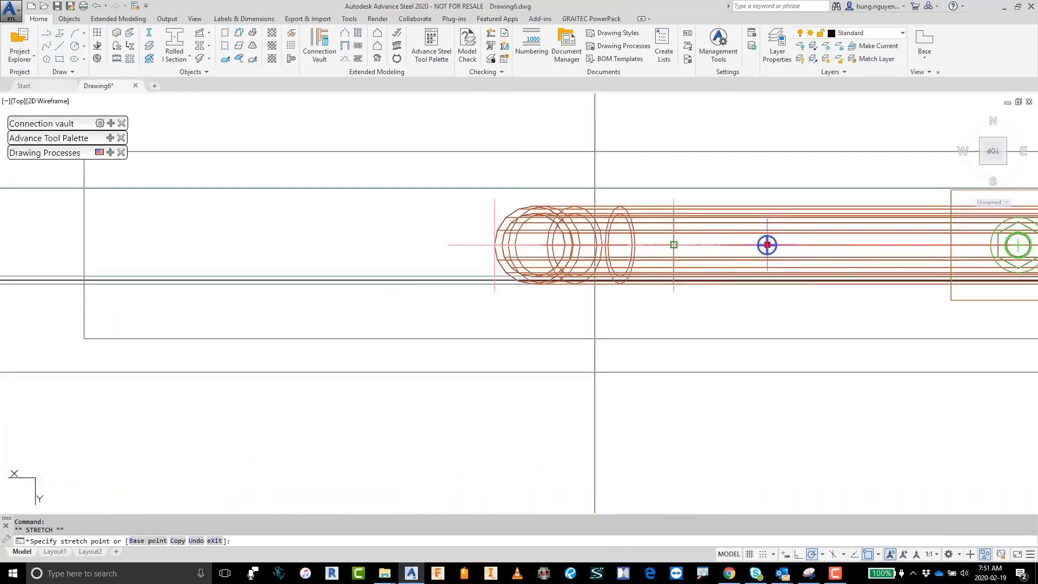
scroll(768, 245, down, 2)
scroll(767, 244, down, 2)
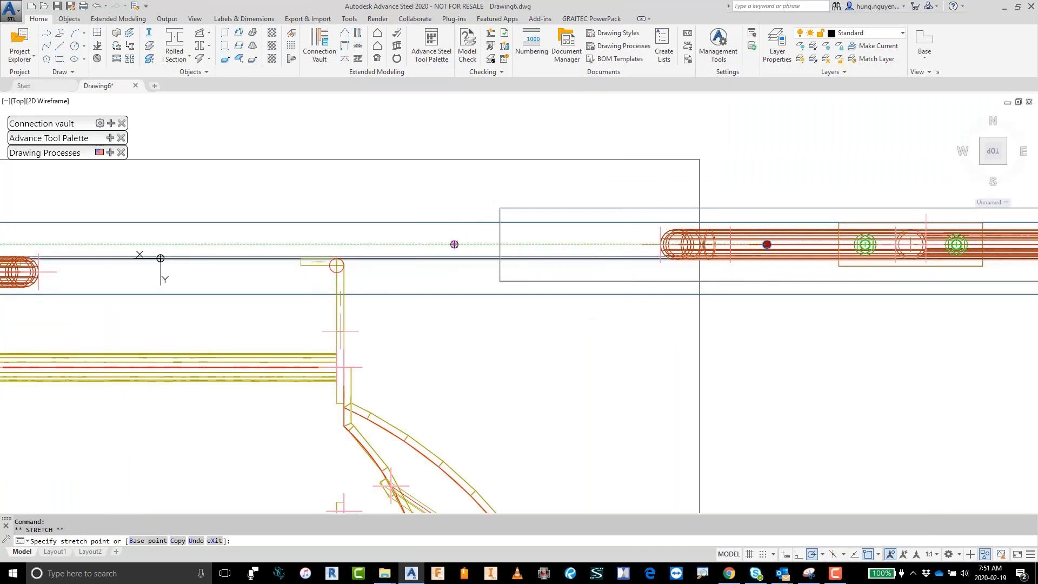
click(455, 245)
scroll(602, 352, down, 2)
middle_drag(603, 352, 792, 337)
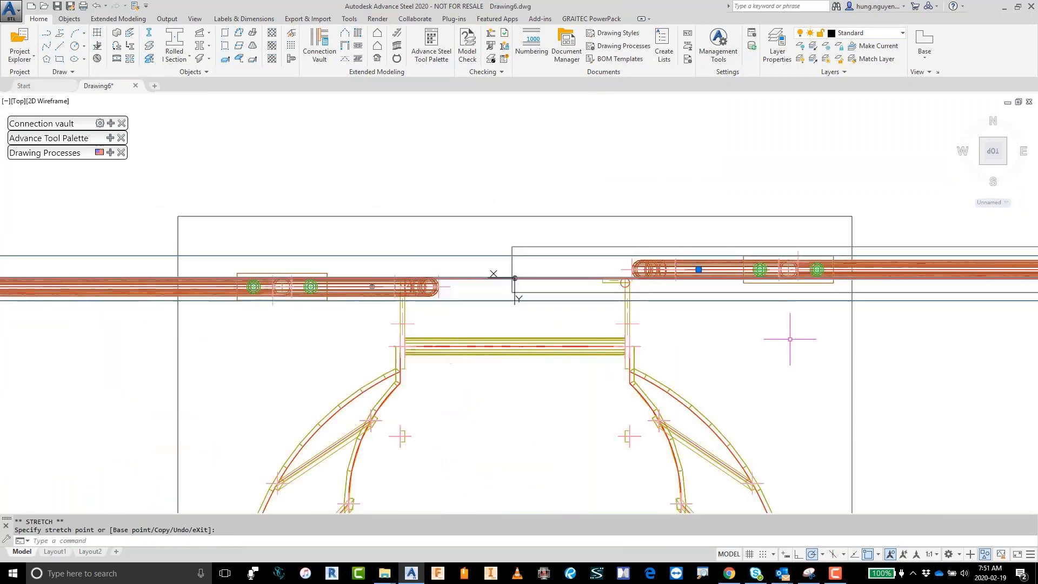
scroll(316, 337, up, 4)
key(Escape)
Step: Pull the ladder-side end point of the long railing back along the beam until its rounded end clears the ladder
click(437, 187)
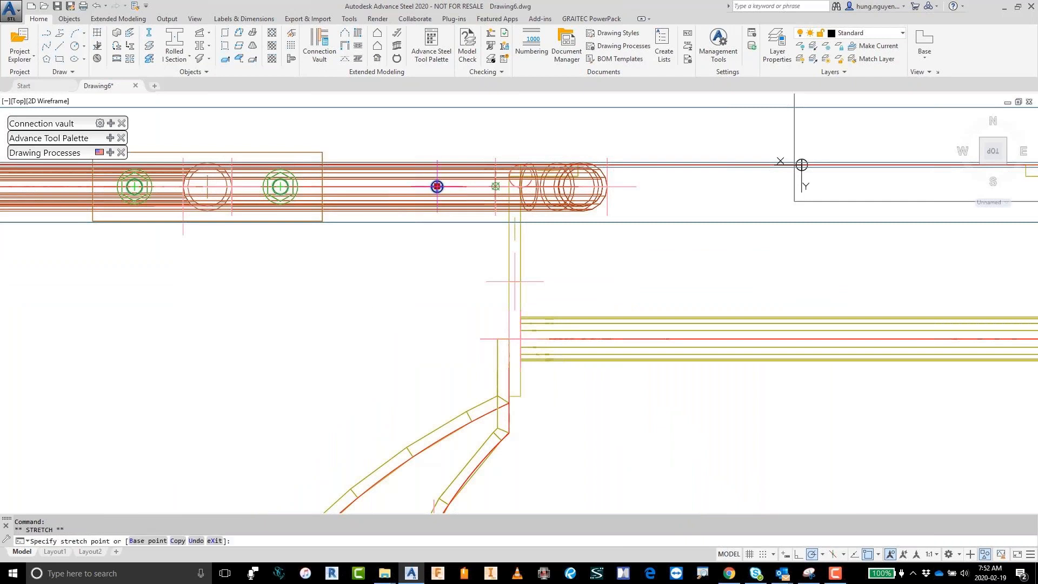
click(353, 187)
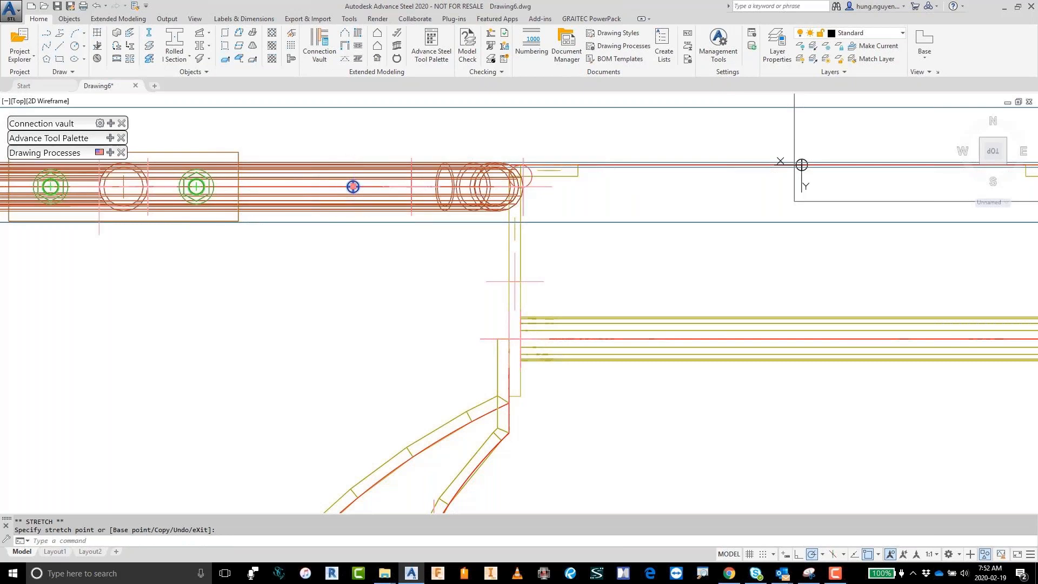
click(353, 186)
click(319, 186)
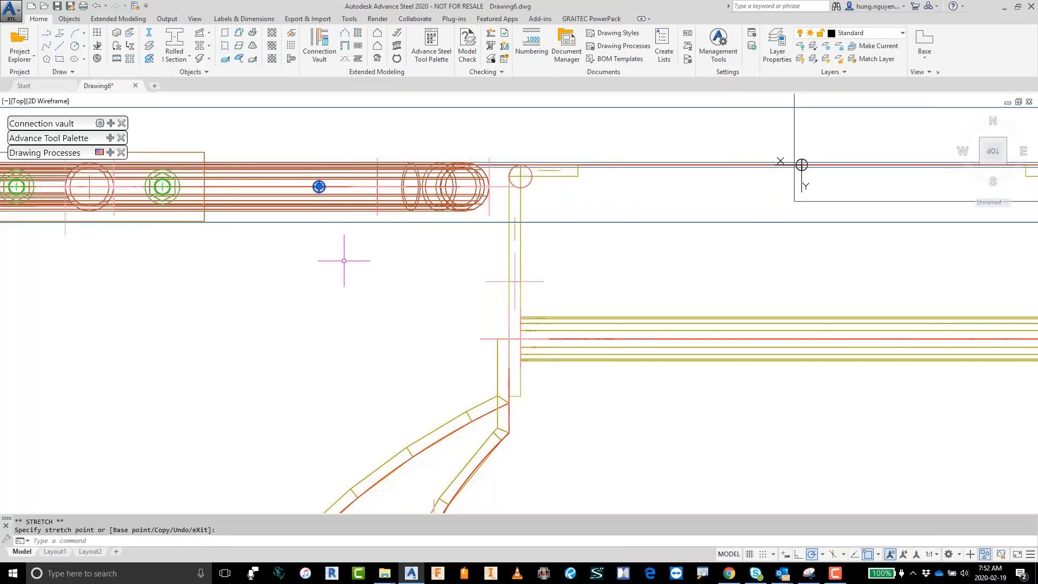
key(Escape)
scroll(367, 241, down, 2)
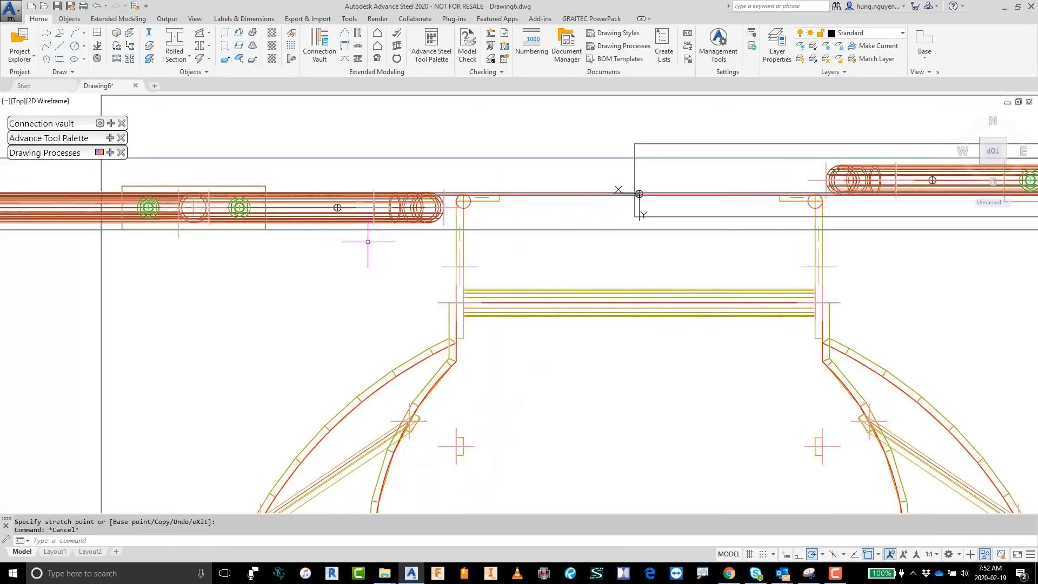
scroll(368, 242, down, 2)
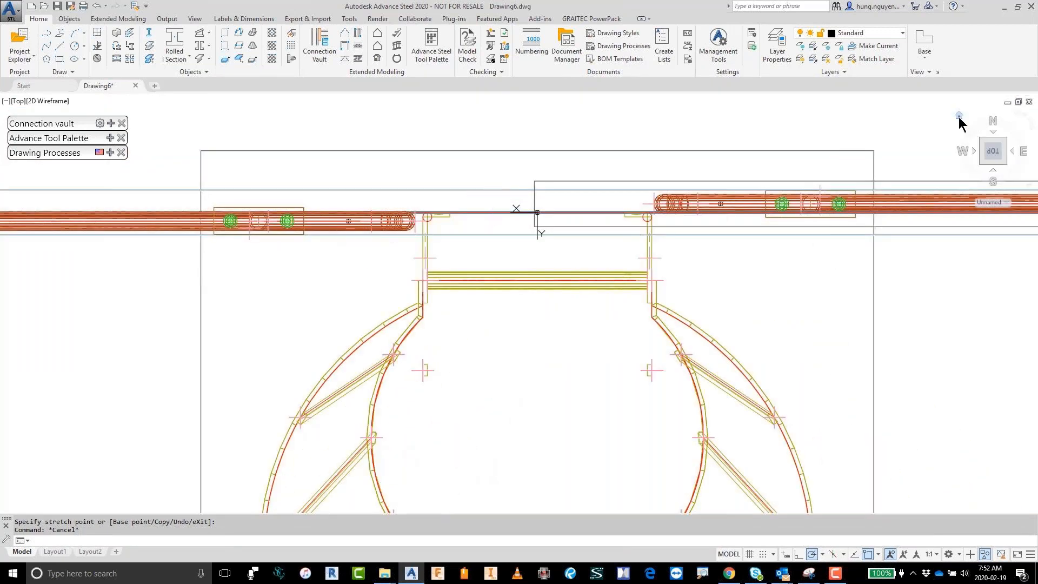
Step: Return to the SW Isometric view and turn off the Connection boxes layer
click(959, 117)
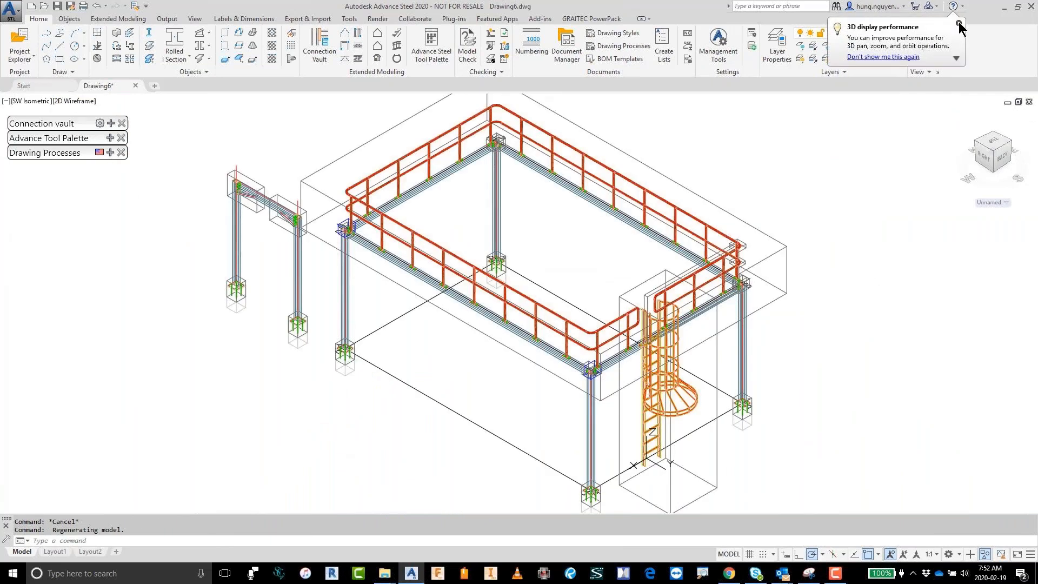
click(959, 22)
click(902, 34)
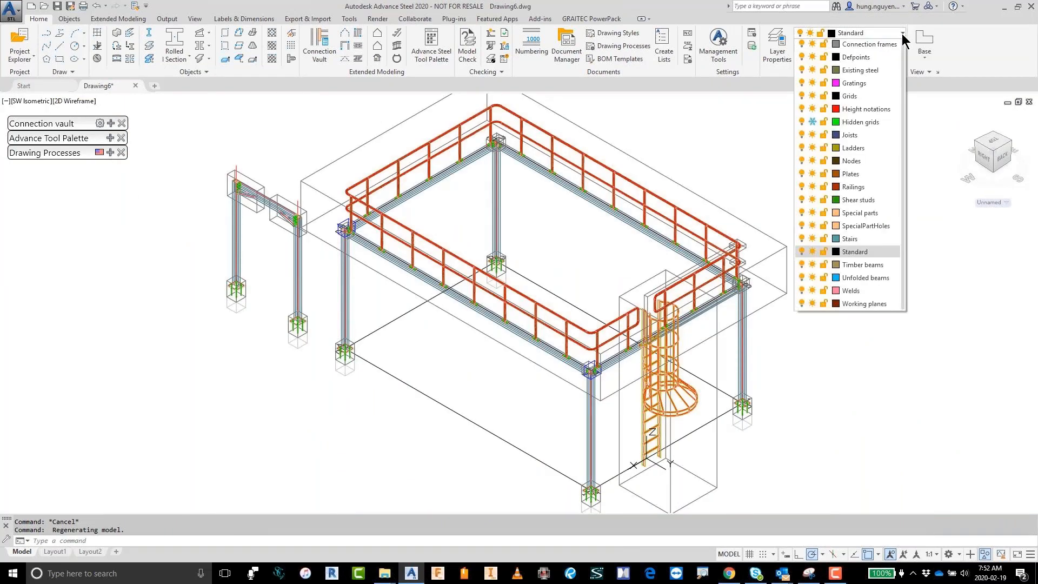
scroll(896, 185, up, 3)
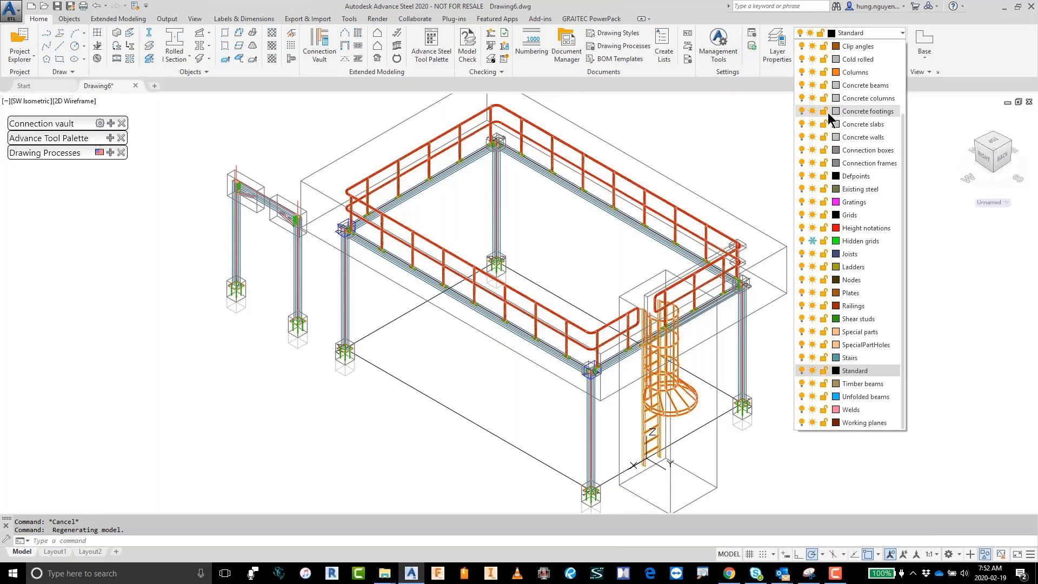
click(802, 149)
Step: Set the visual style to Conceptual and end the object isolation to bring back the platform plate
click(83, 101)
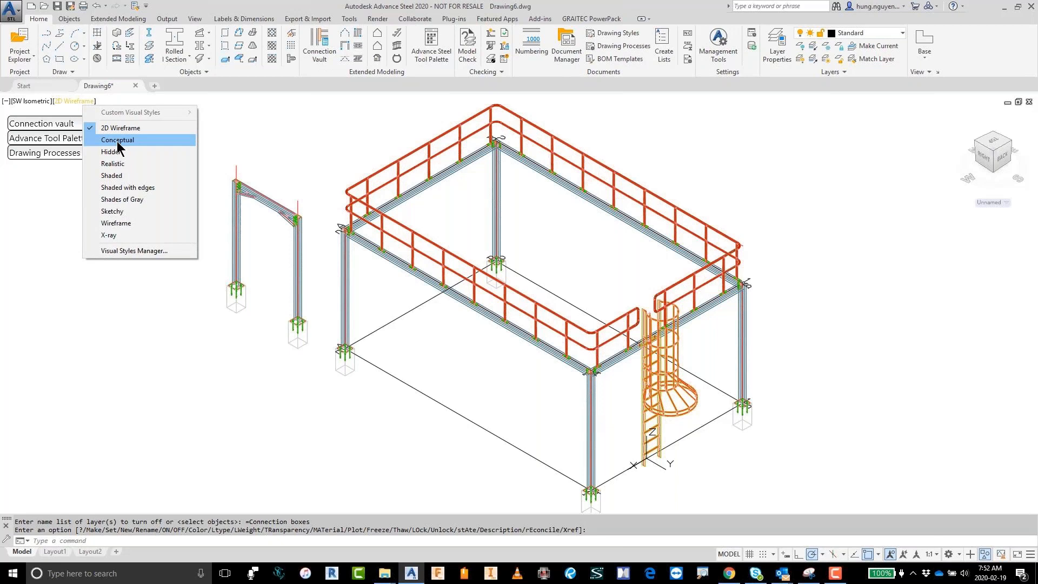
click(118, 140)
right_click(738, 162)
mouse_move(865, 213)
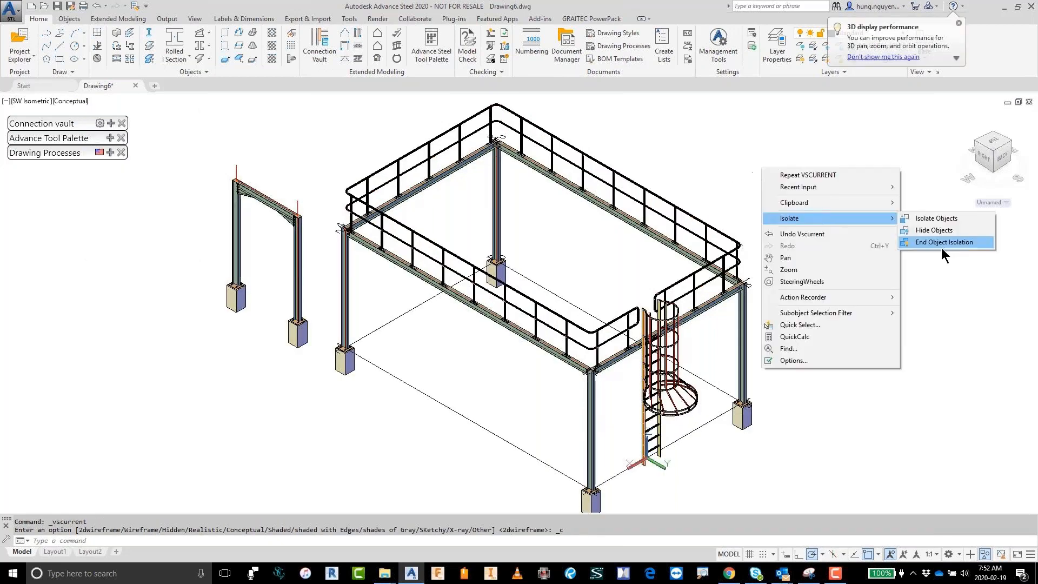
click(942, 248)
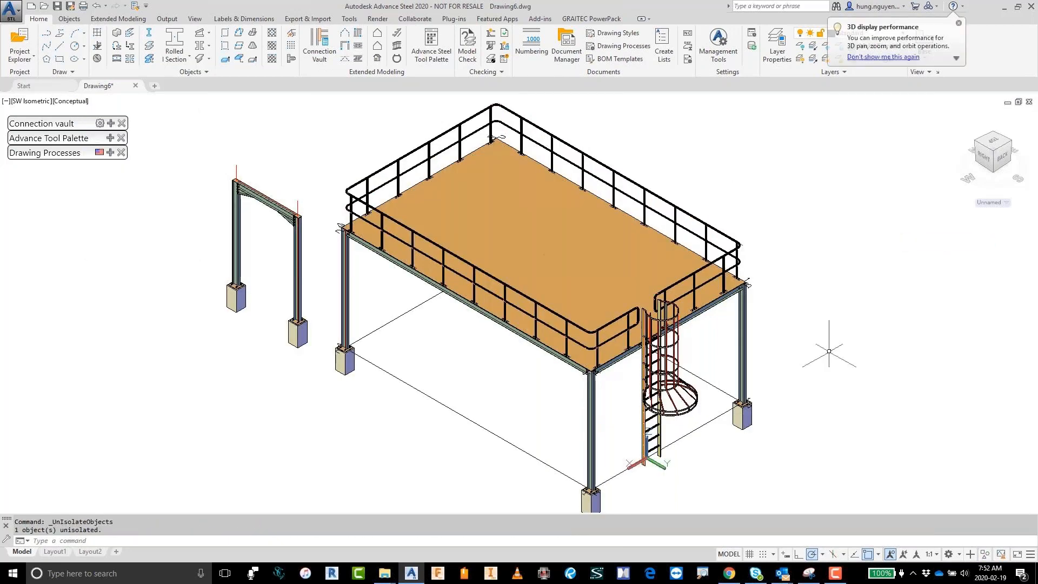
Step: Set the visual style to 2D Wireframe for the close-up of the long side's railing post base nearest the ladder-side corner
scroll(579, 357, up, 6)
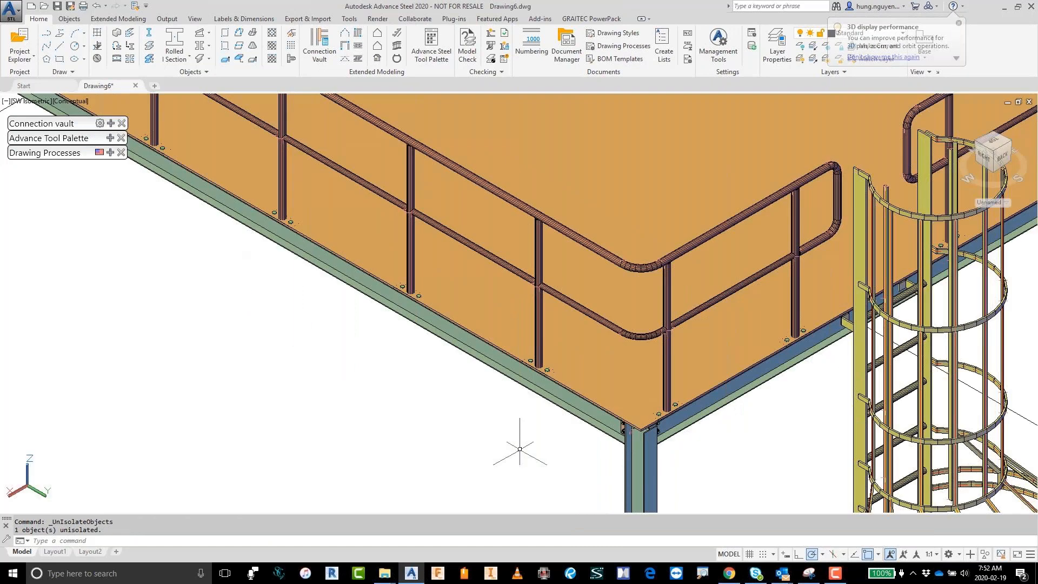
scroll(520, 449, up, 10)
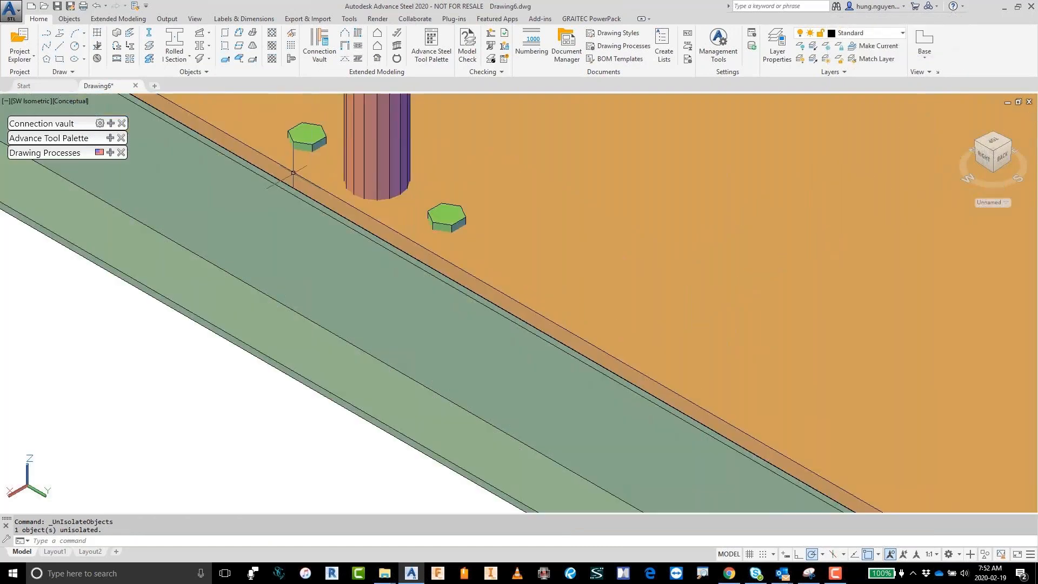
click(73, 102)
click(104, 128)
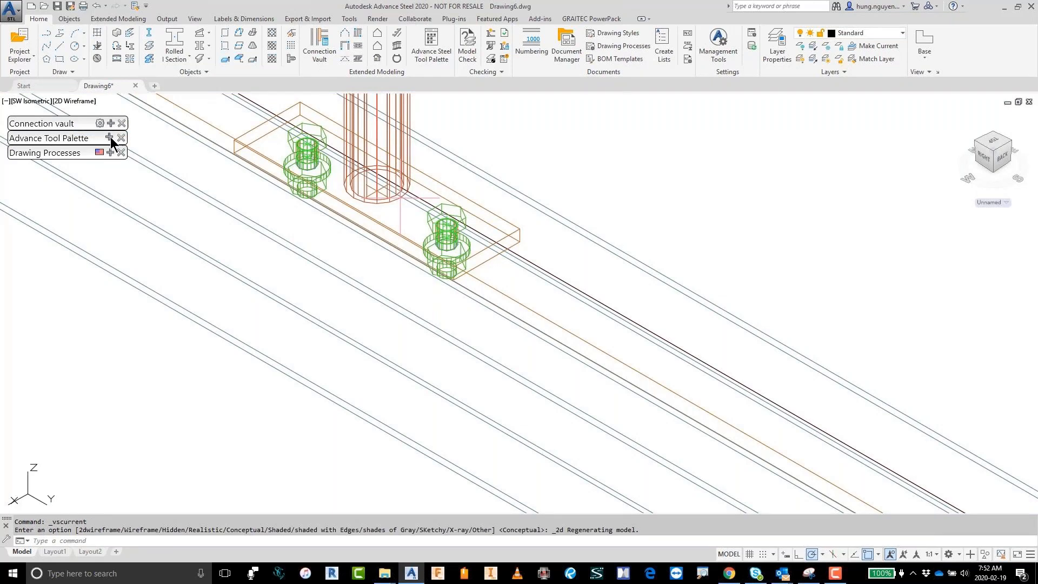
Step: Cut the platform plate to the railing post's base plate with the plate contour notch feature, leaving Side 1 off in the boundary settings
click(110, 138)
click(17, 308)
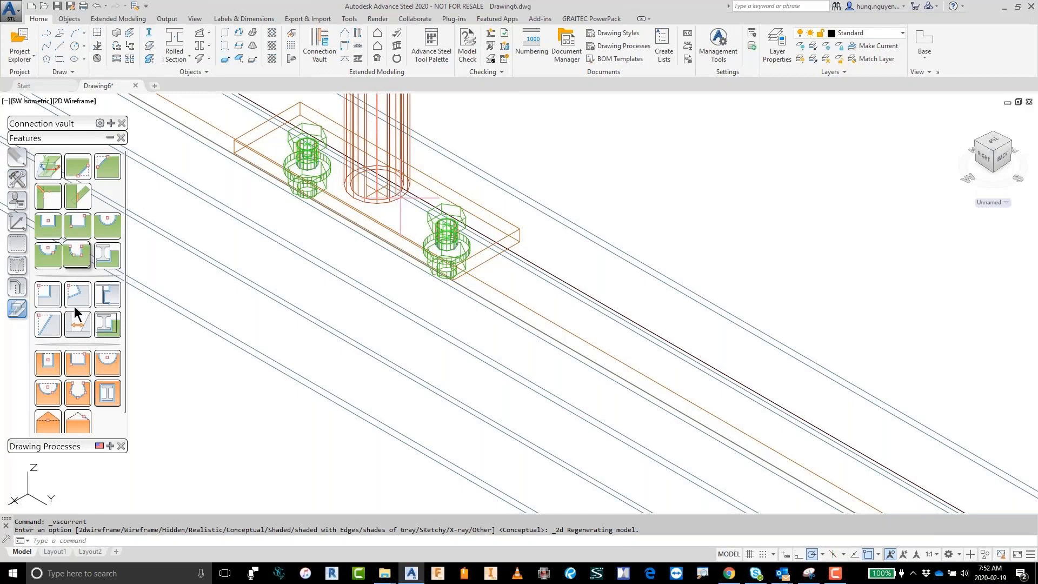
click(60, 372)
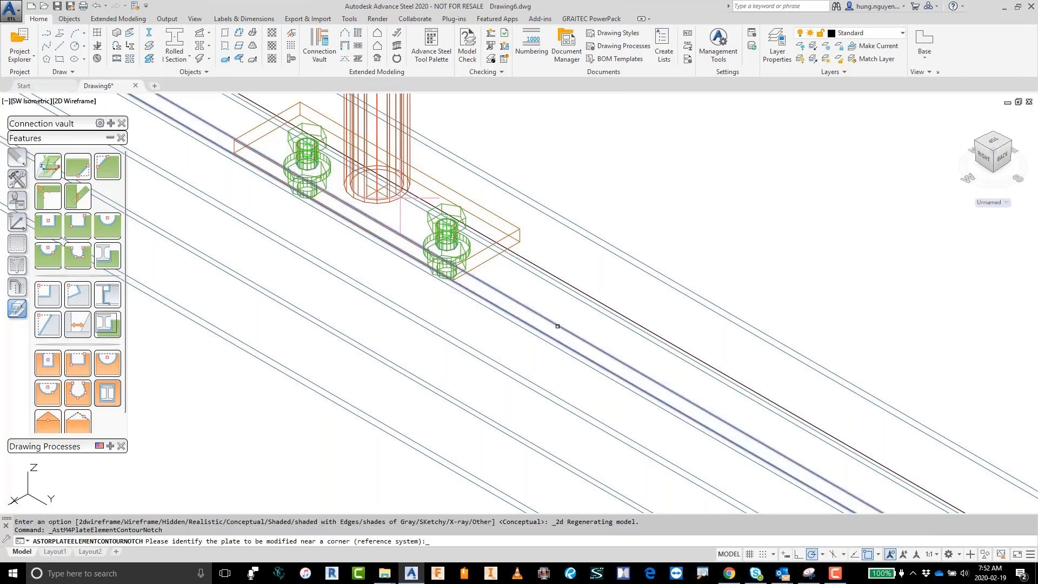
click(557, 326)
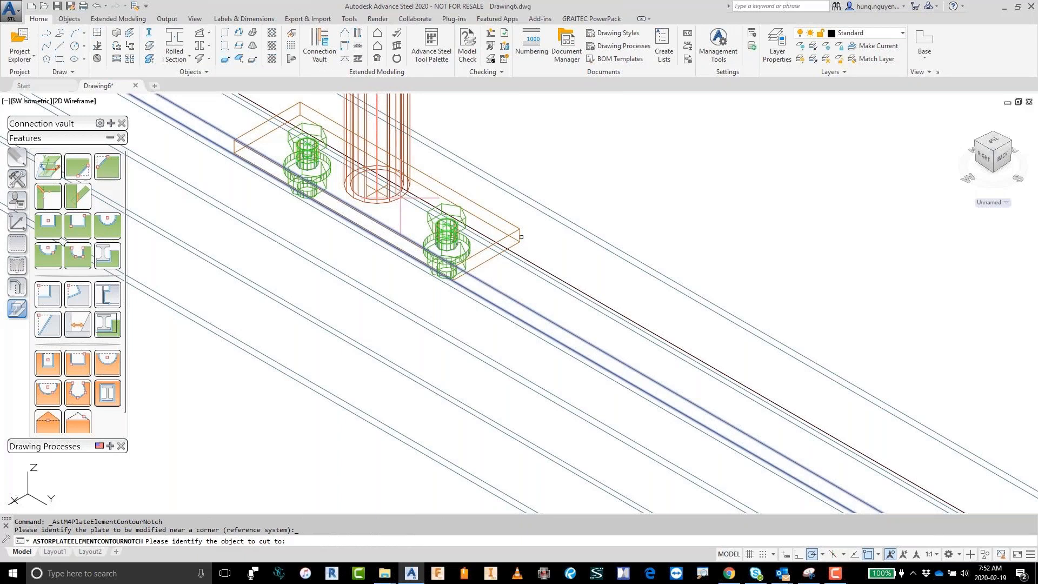
click(521, 236)
click(106, 181)
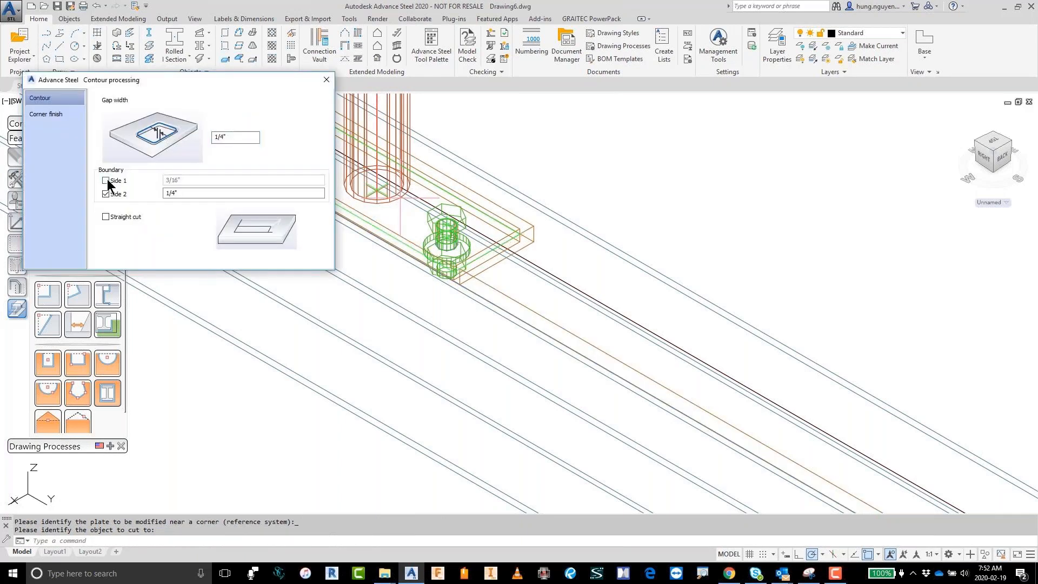
click(326, 80)
Step: Set the visual style to Conceptual and examine the cutout in the platform plate around the post's base plate
click(74, 101)
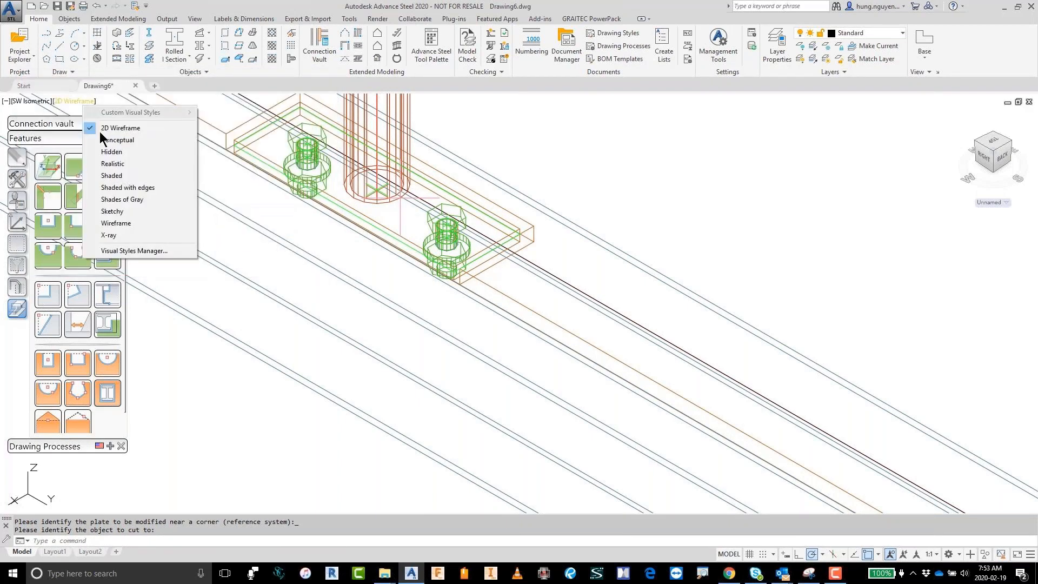
click(103, 140)
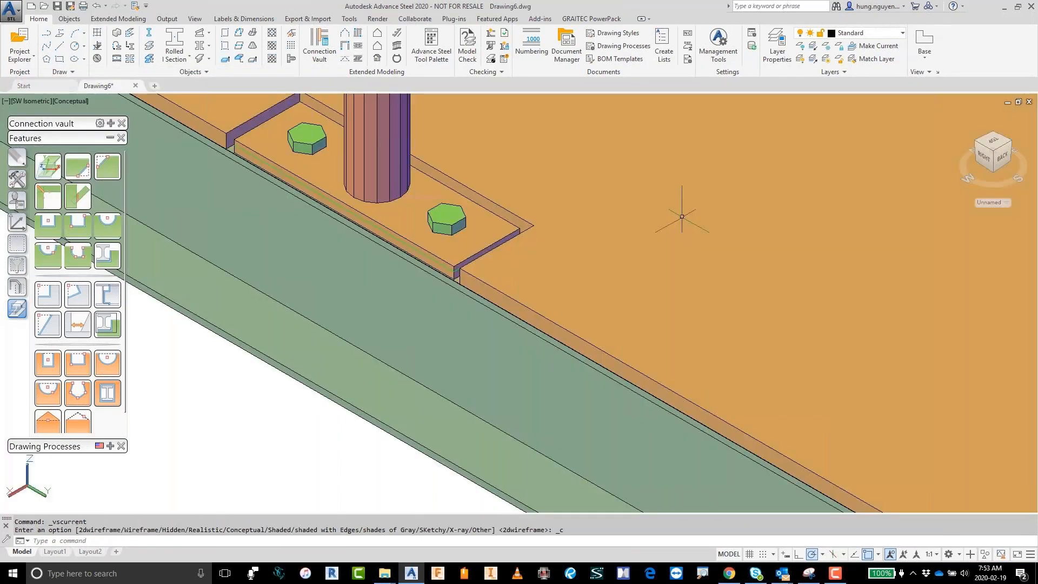
scroll(682, 216, down, 5)
middle_drag(682, 217, 902, 450)
scroll(157, 103, up, 3)
Step: Notch the platform plate around the next post's base plate in 2D Wireframe, and return to the Conceptual style
click(76, 101)
click(115, 132)
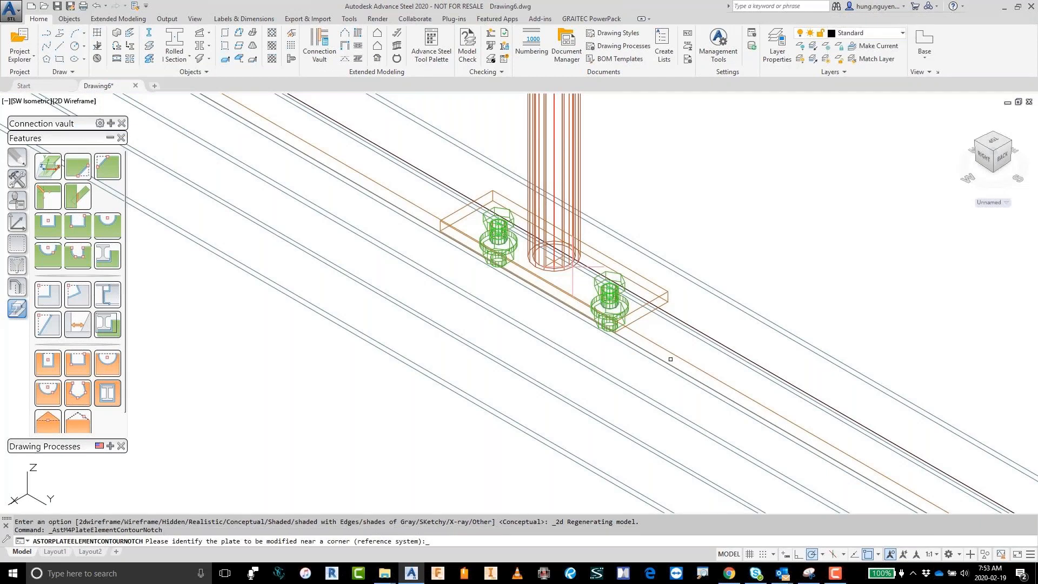
click(643, 313)
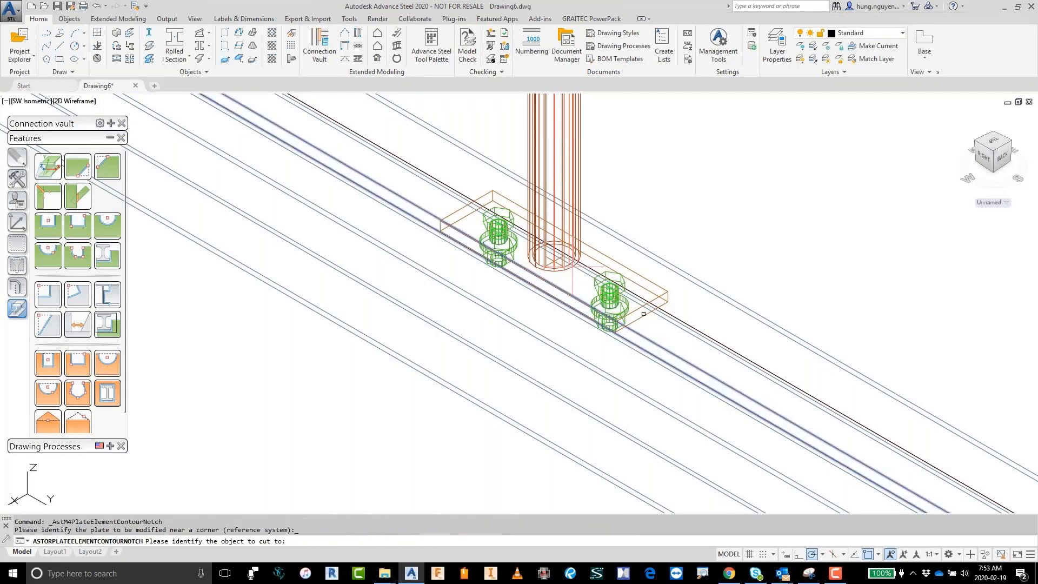
click(644, 313)
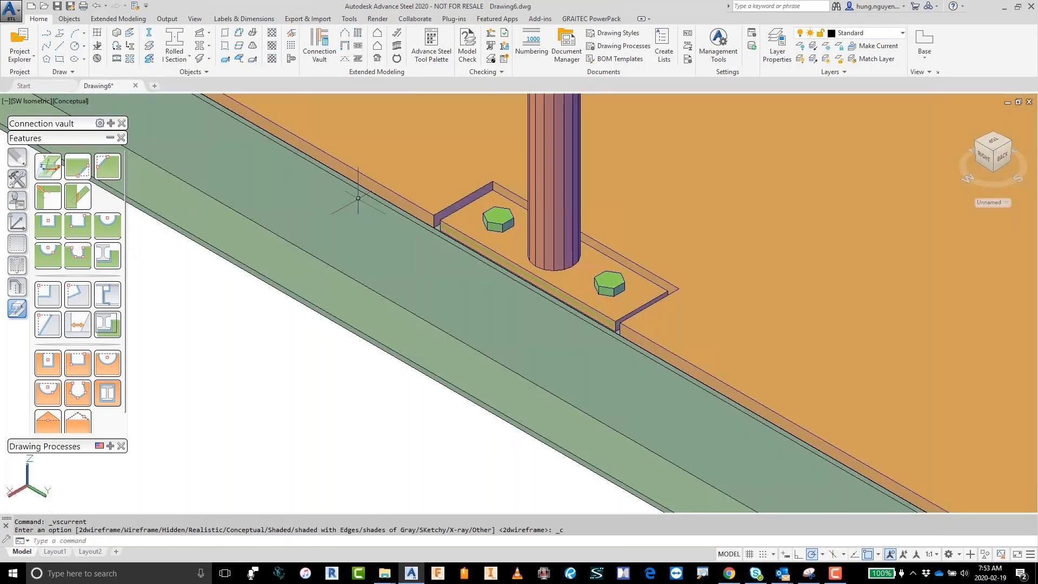
scroll(358, 199, down, 8)
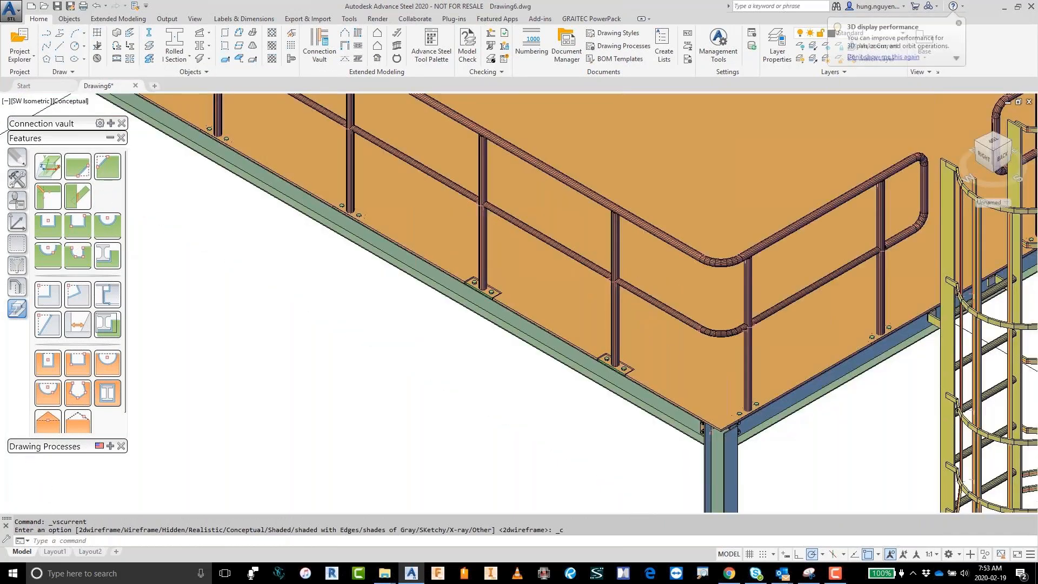
scroll(427, 319, down, 3)
scroll(428, 362, down, 5)
middle_drag(428, 361, 527, 355)
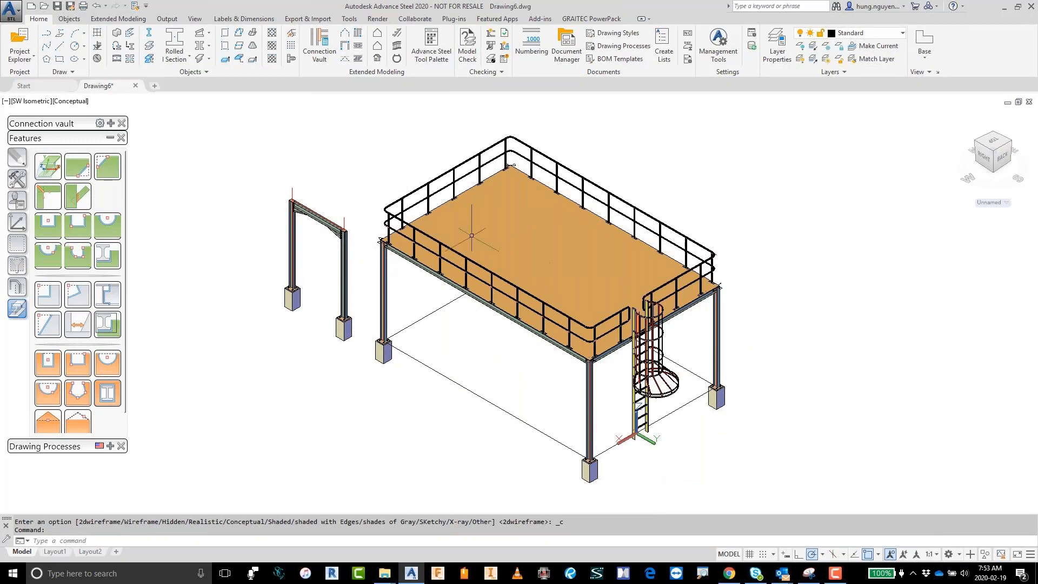
click(836, 576)
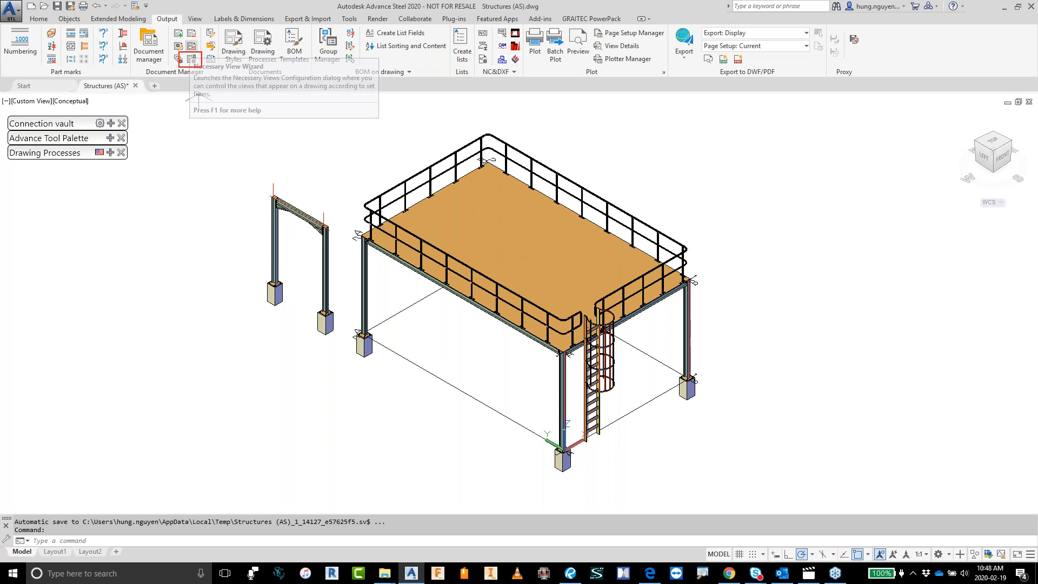
Step: Open the Document Manager to review the up-to-date assembly and part drawings of Structures (AS).dwg
click(191, 58)
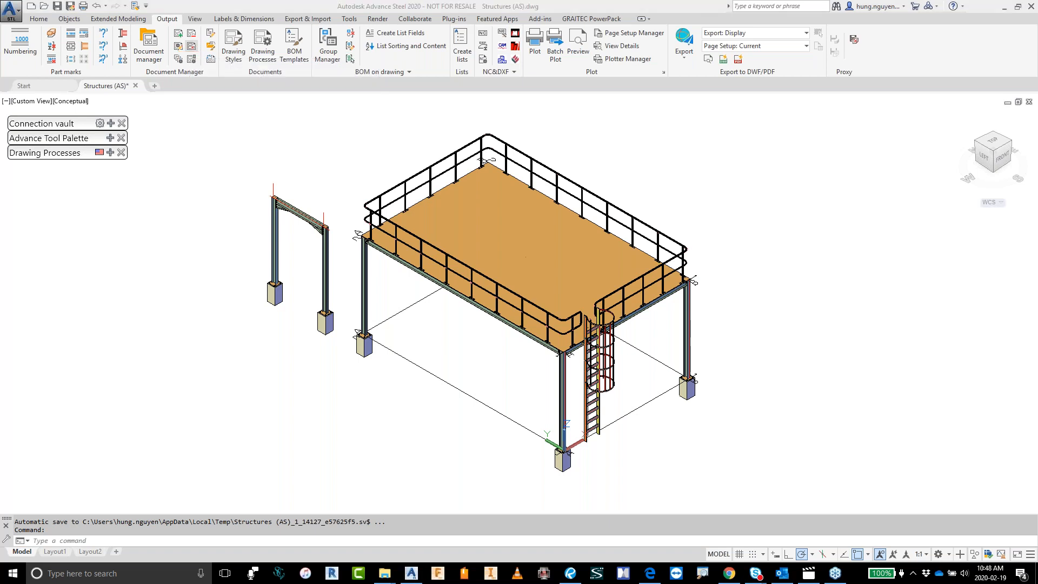
click(146, 42)
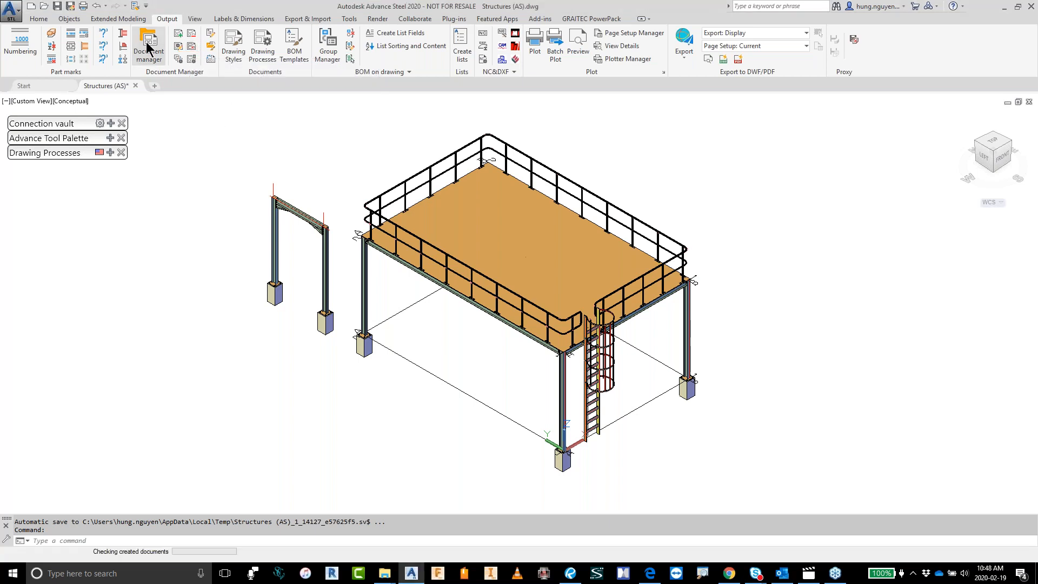
click(236, 207)
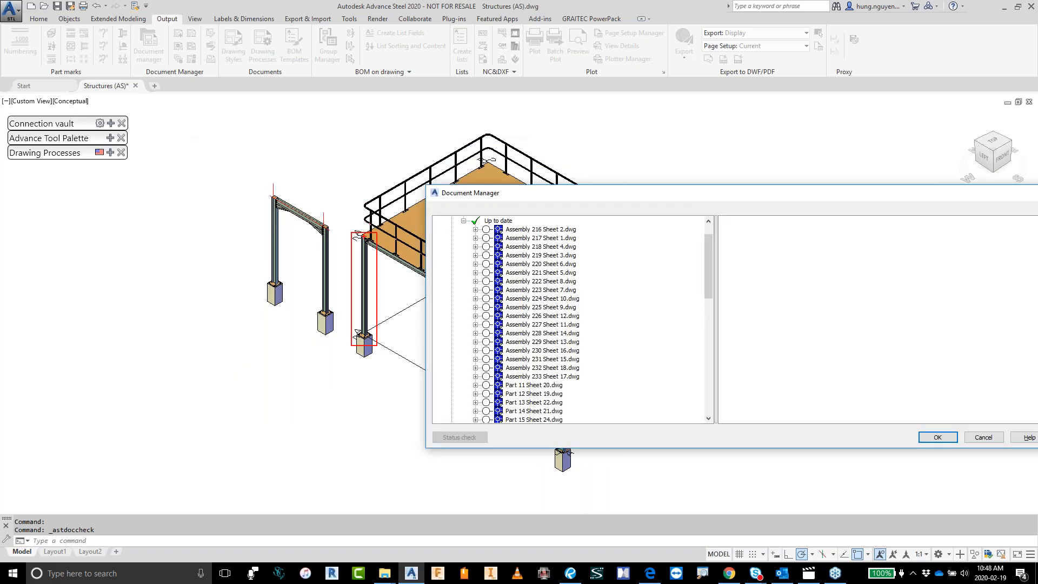
drag(373, 260, 511, 233)
key(Escape)
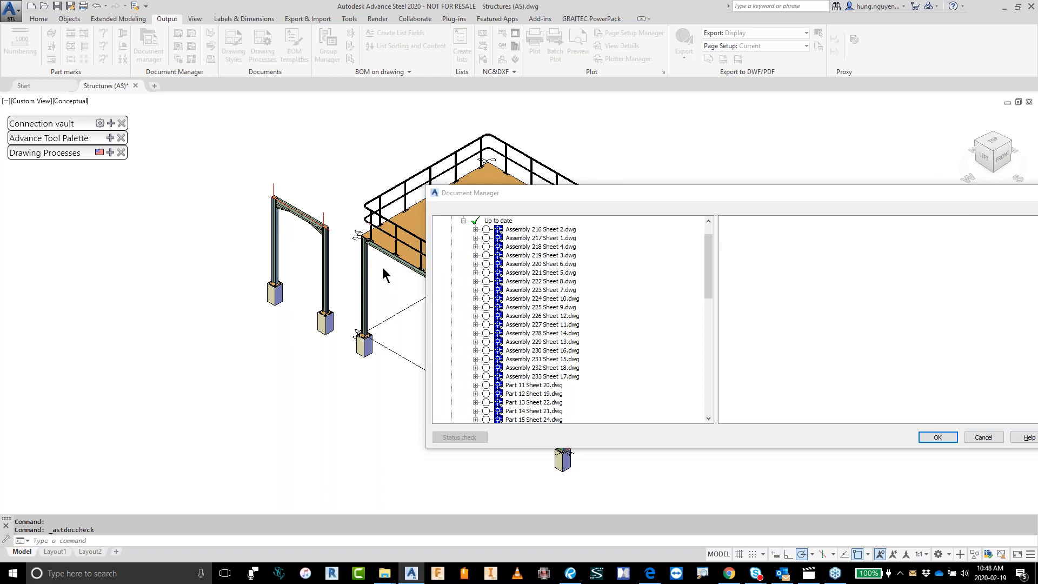
Step: Preview Part 28 Sheet 60.dwg and examine its plate drawing, revision table and title block up close
scroll(582, 316, down, 1)
scroll(581, 316, down, 7)
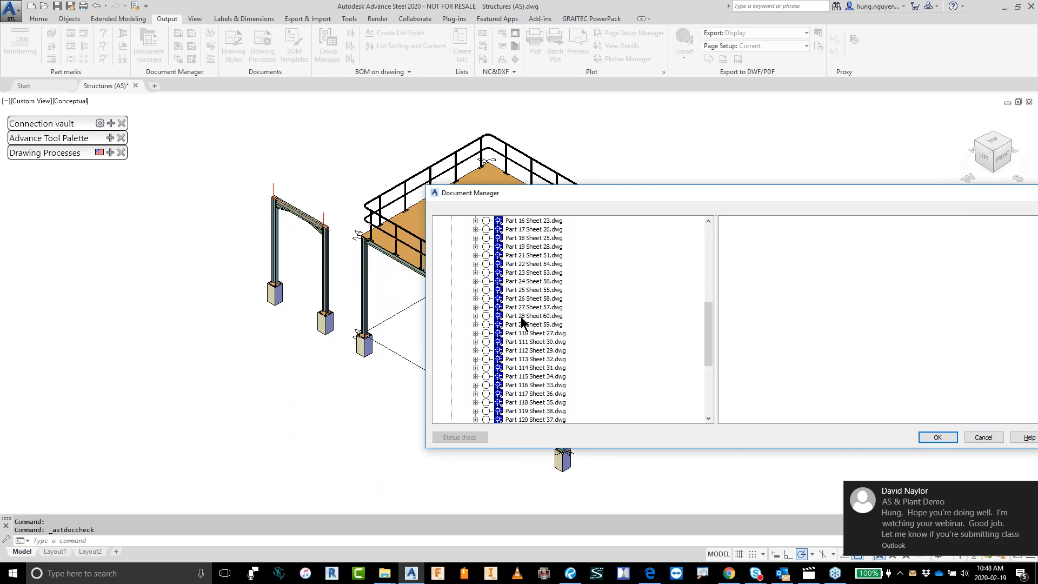
click(502, 316)
click(765, 221)
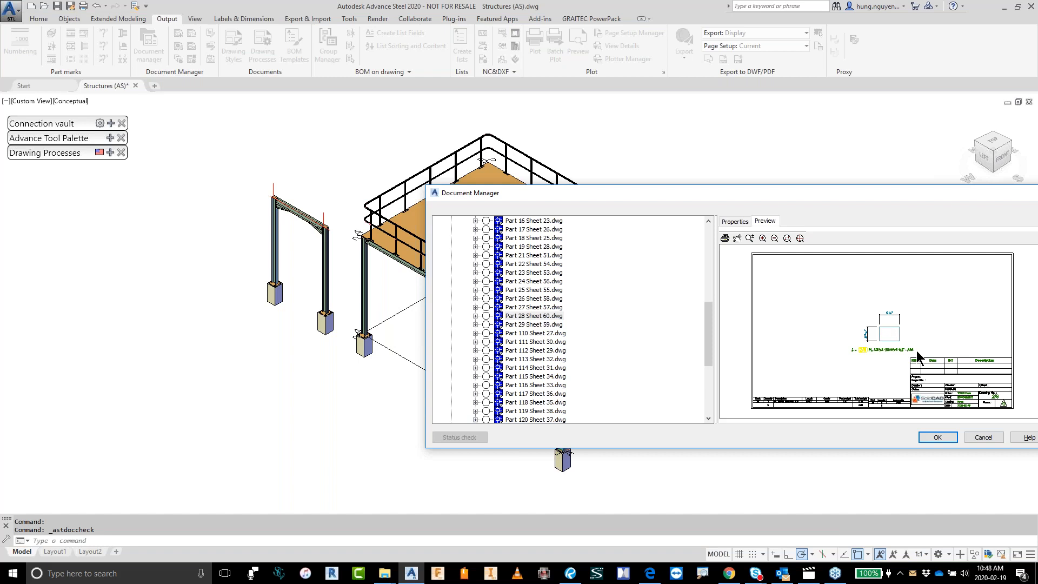
scroll(912, 349, up, 3)
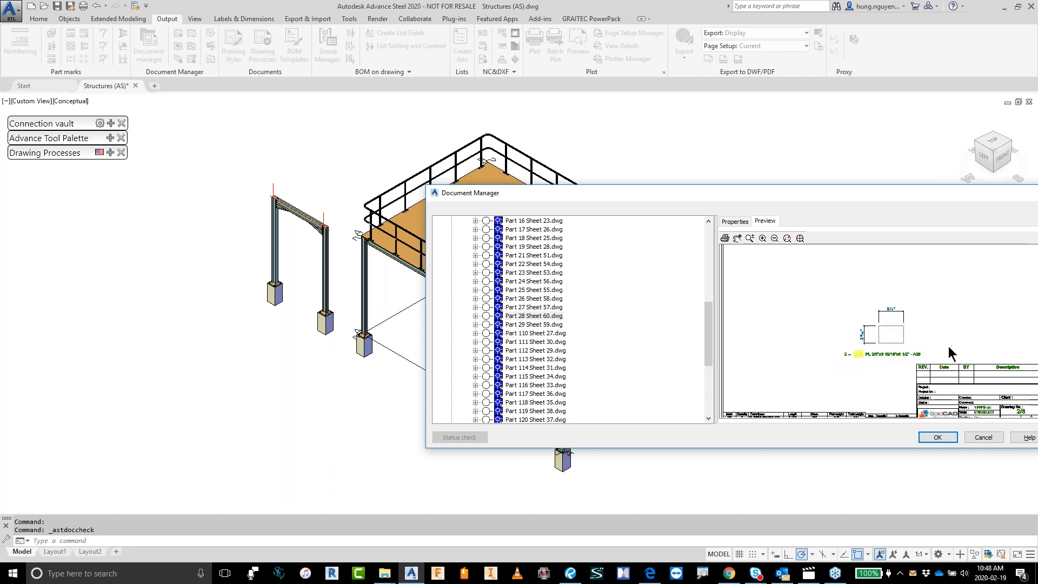
mouse_move(961, 371)
middle_down()
mouse_move(872, 286)
mouse_move(871, 357)
middle_up()
scroll(852, 291, up, 2)
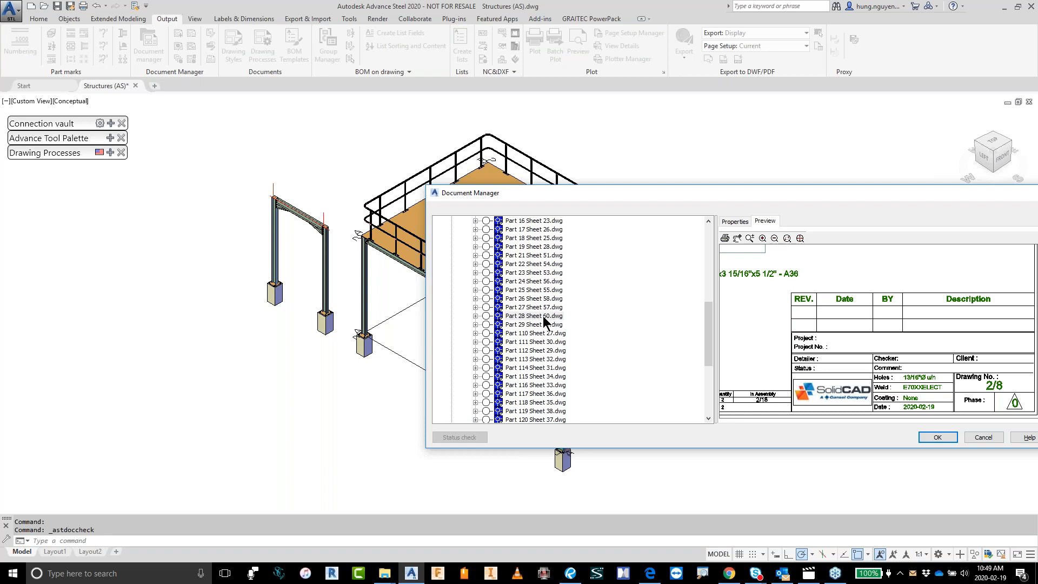
Step: Reselect Part 28 Sheet 60.dwg in the document list and close the Document Manager
mouse_move(517, 326)
mouse_down()
mouse_move(510, 310)
mouse_move(572, 323)
mouse_move(714, 247)
mouse_move(797, 291)
mouse_up()
mouse_move(996, 301)
mouse_down()
mouse_move(887, 292)
mouse_move(863, 329)
mouse_move(986, 310)
mouse_up()
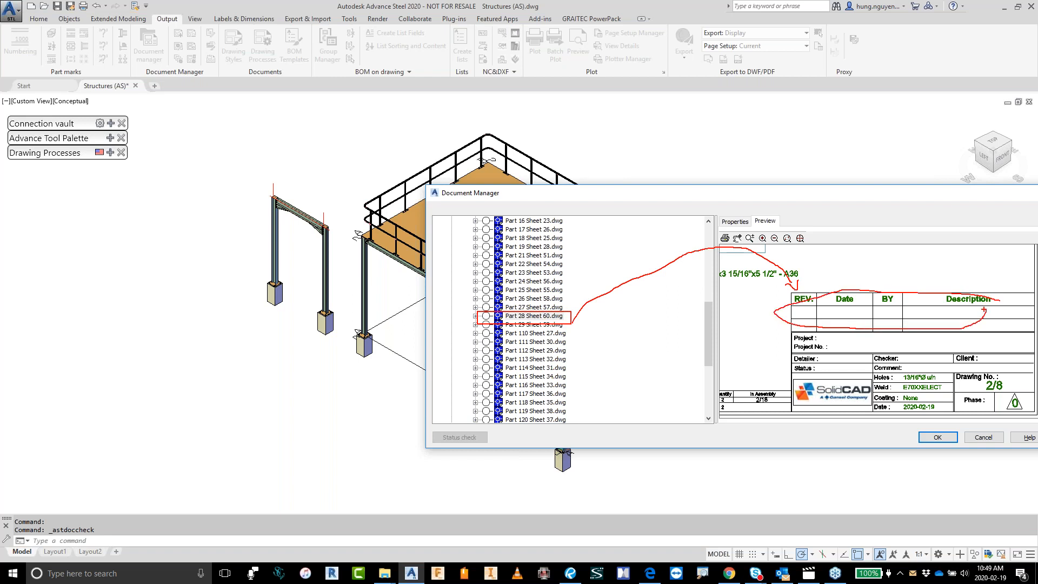
key(Escape)
click(546, 316)
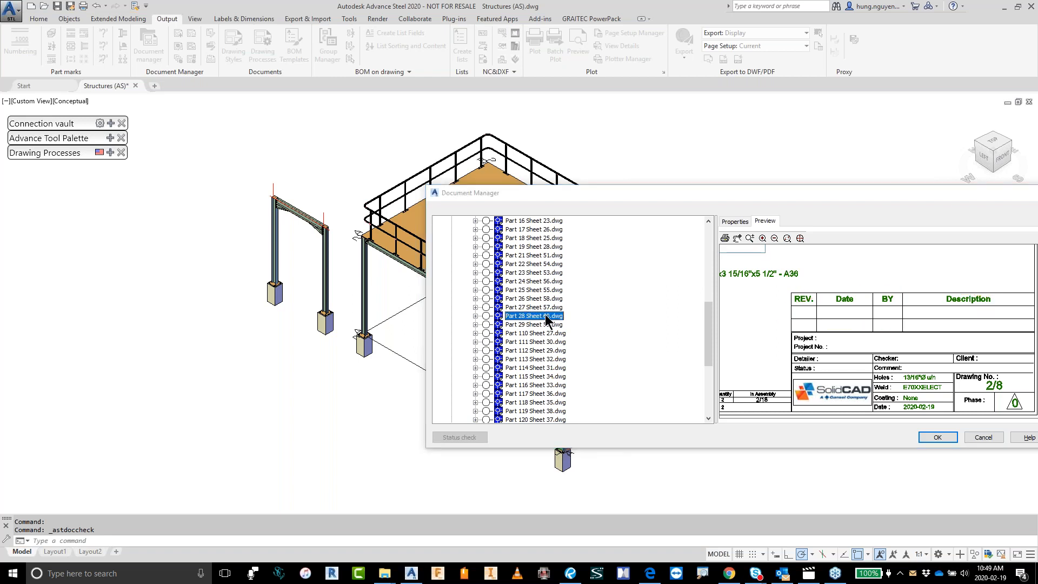
drag(621, 194, 413, 148)
click(779, 390)
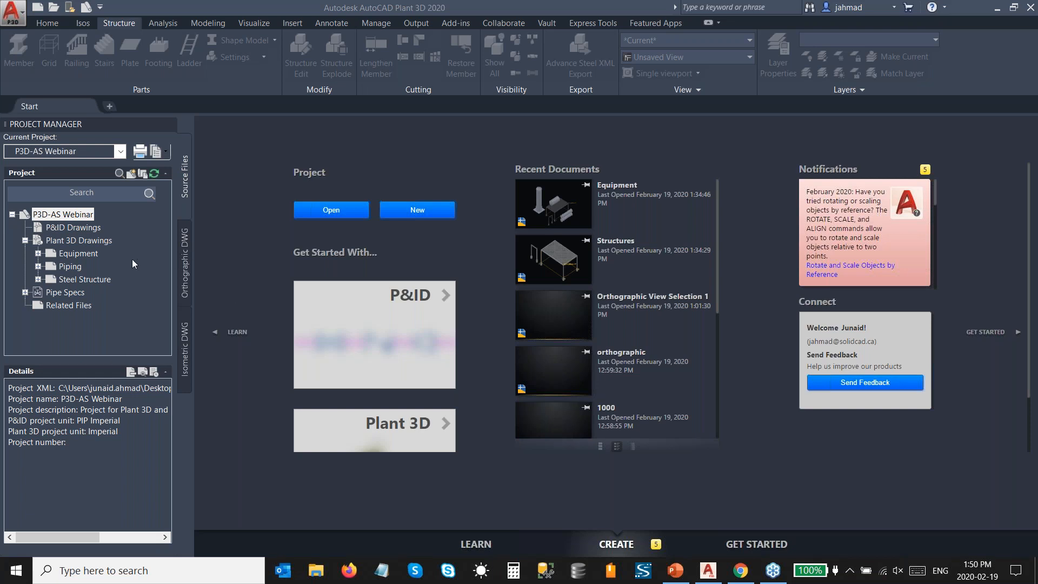
Step: In AutoCAD Plant 3D, create a folder named Advance Steel under Plant 3D Drawings in the P3D-AS Webinar project
right_click(87, 241)
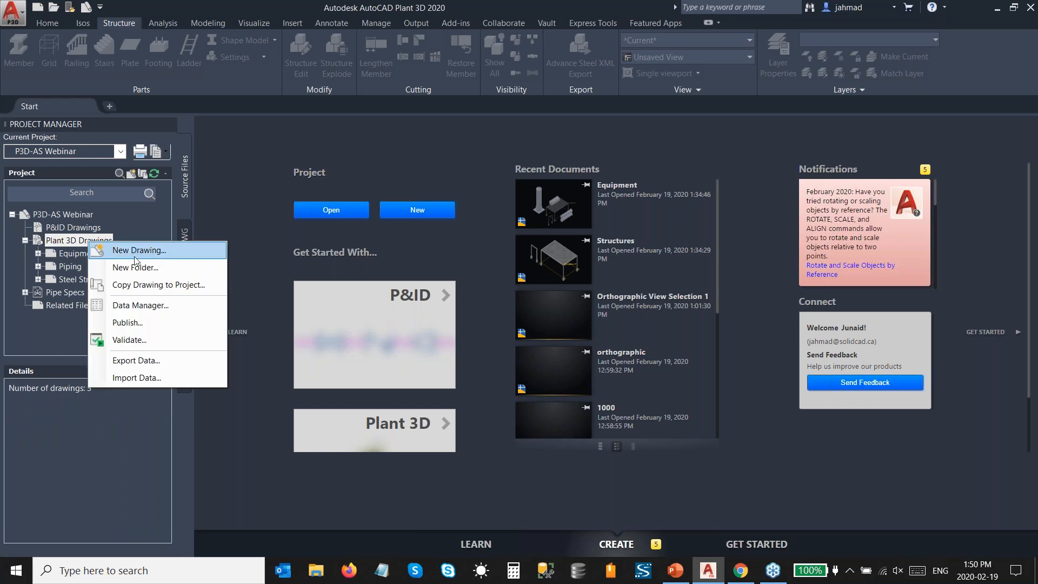
click(138, 268)
text(Advance Steel)
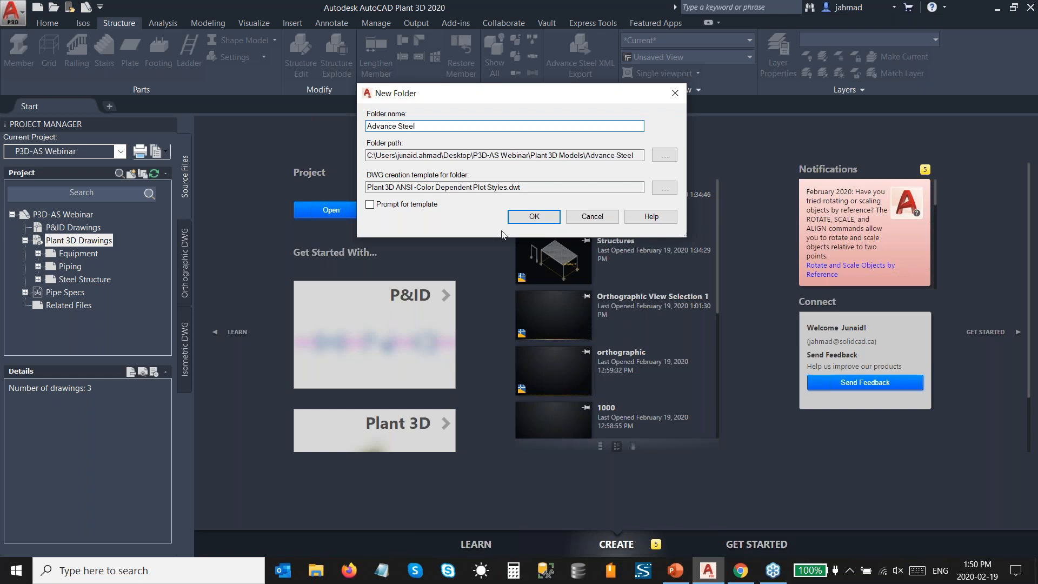
click(523, 218)
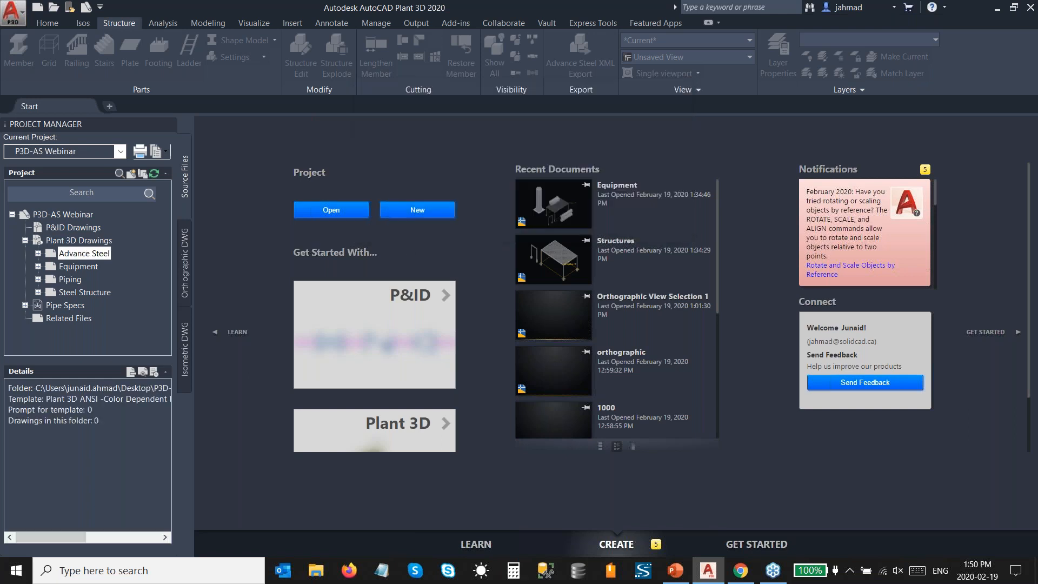
Step: Copy Structures (AS).dwg from the Desktop into the project's Advance Steel folder and open the copied drawing
right_click(81, 253)
click(147, 314)
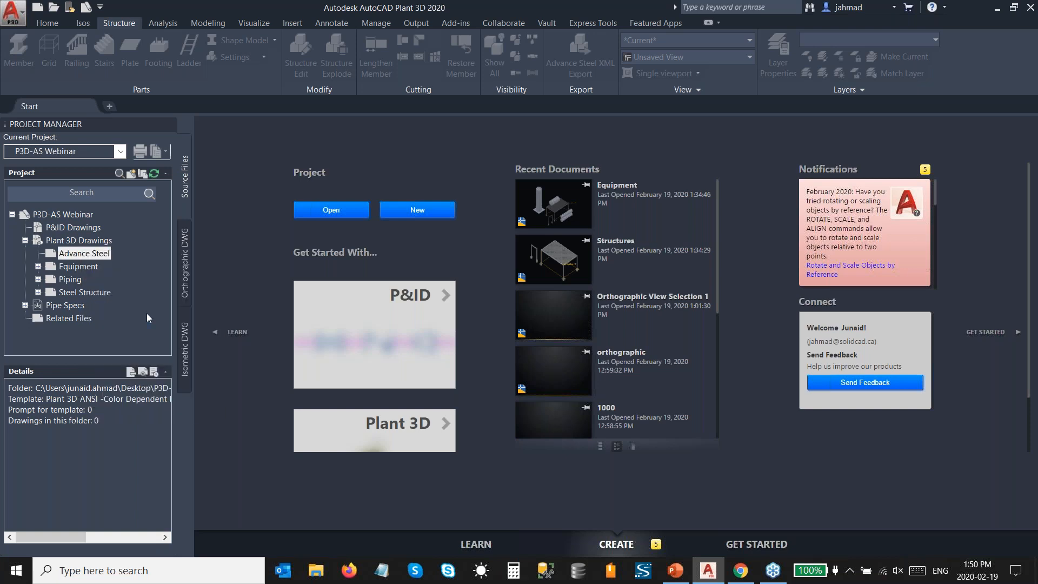
click(353, 244)
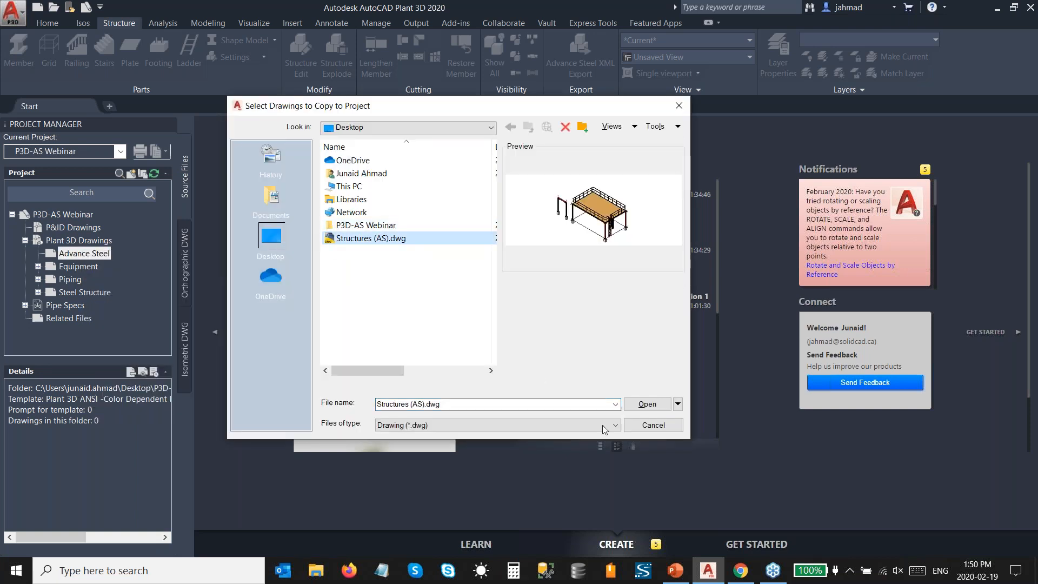
click(647, 404)
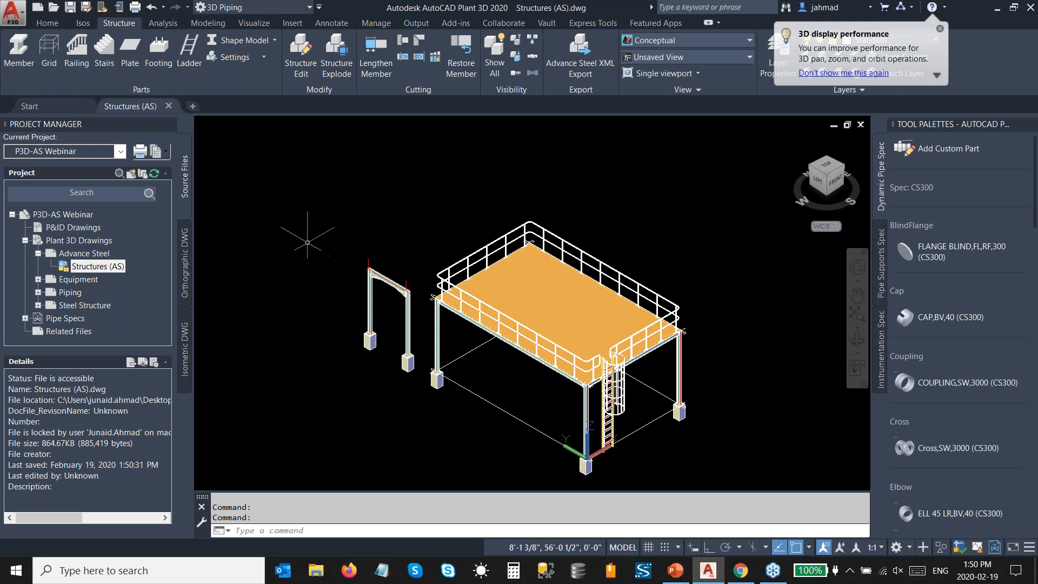
Step: Set the Structures (AS) drawing's visual style to Realistic and save the drawing
click(285, 129)
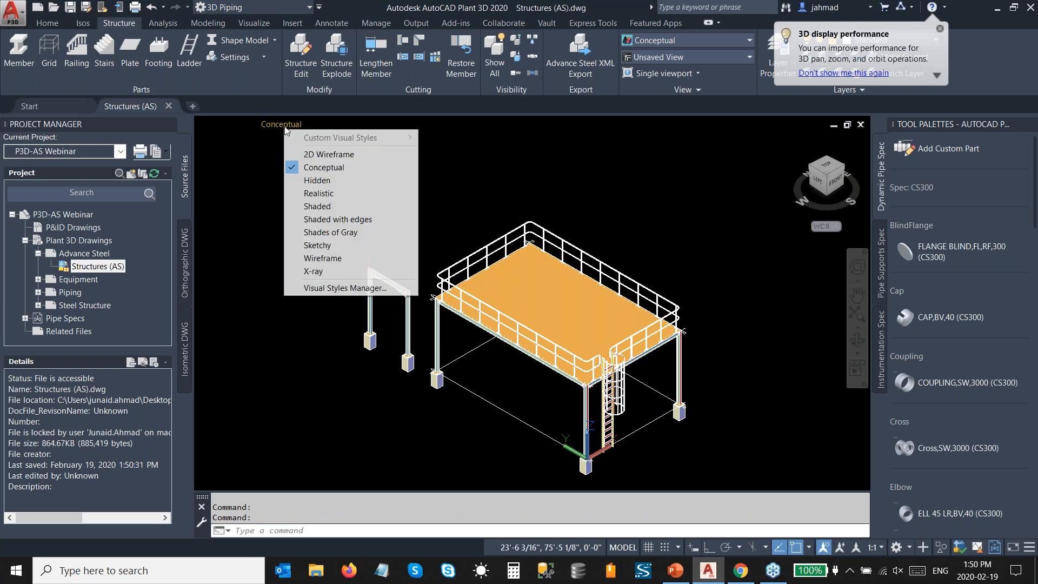
click(312, 195)
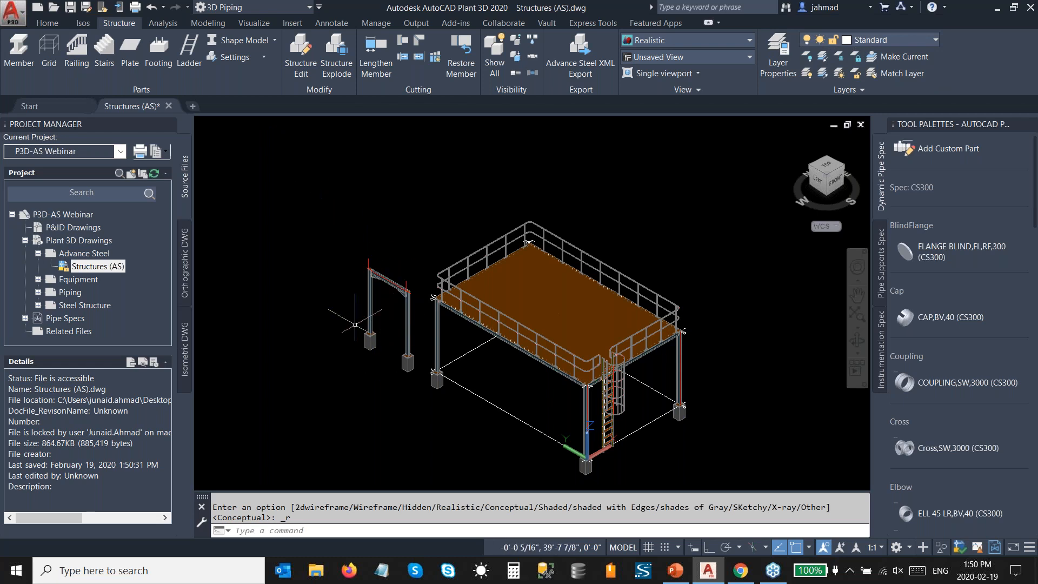
key(ctrl+s)
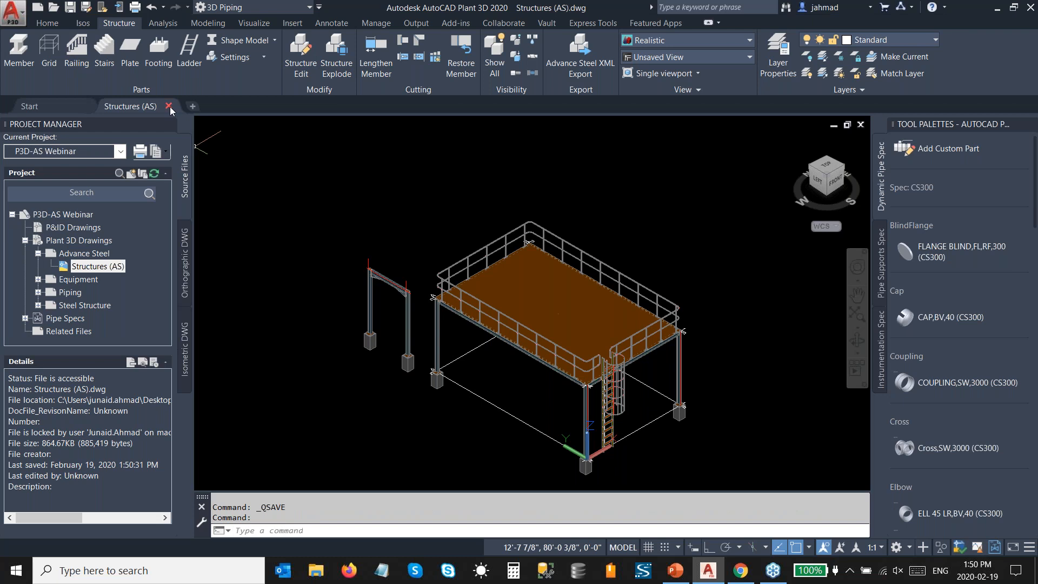
Step: Close the Structures (AS) drawing and open the Equipment drawing from the project's Equipment folder
click(169, 106)
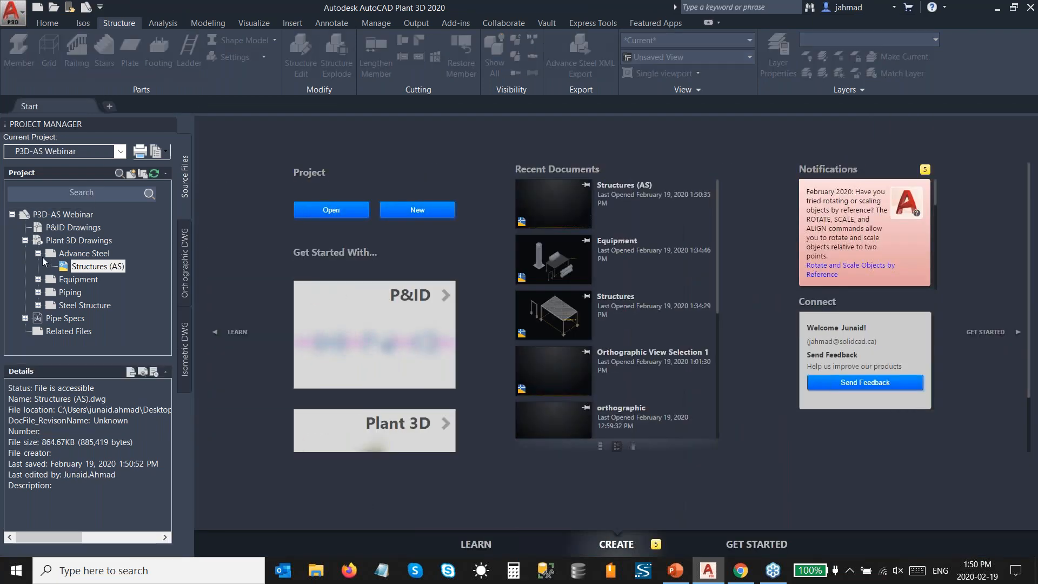
click(38, 253)
click(38, 266)
click(82, 280)
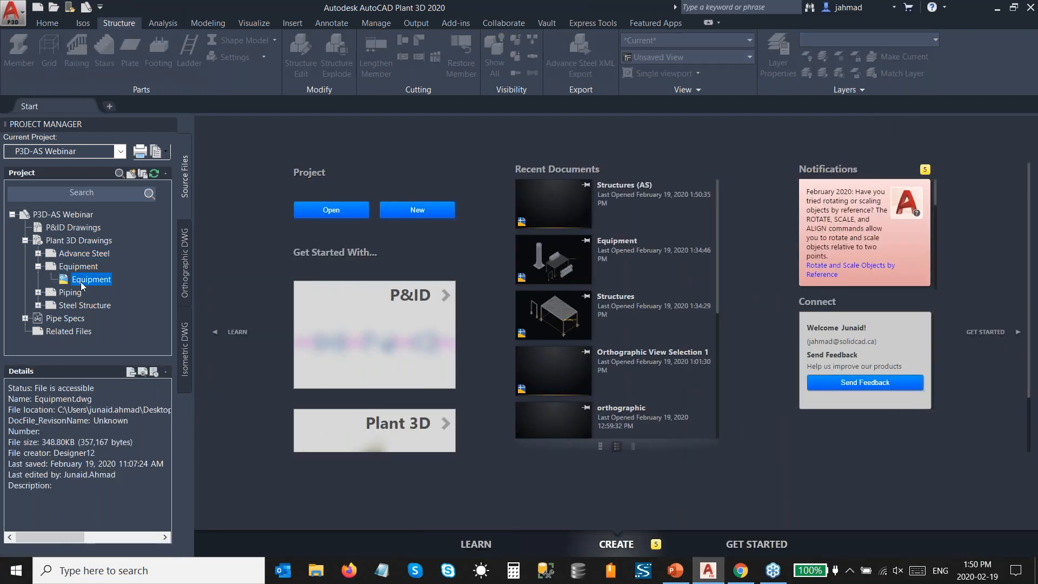
double_click(82, 280)
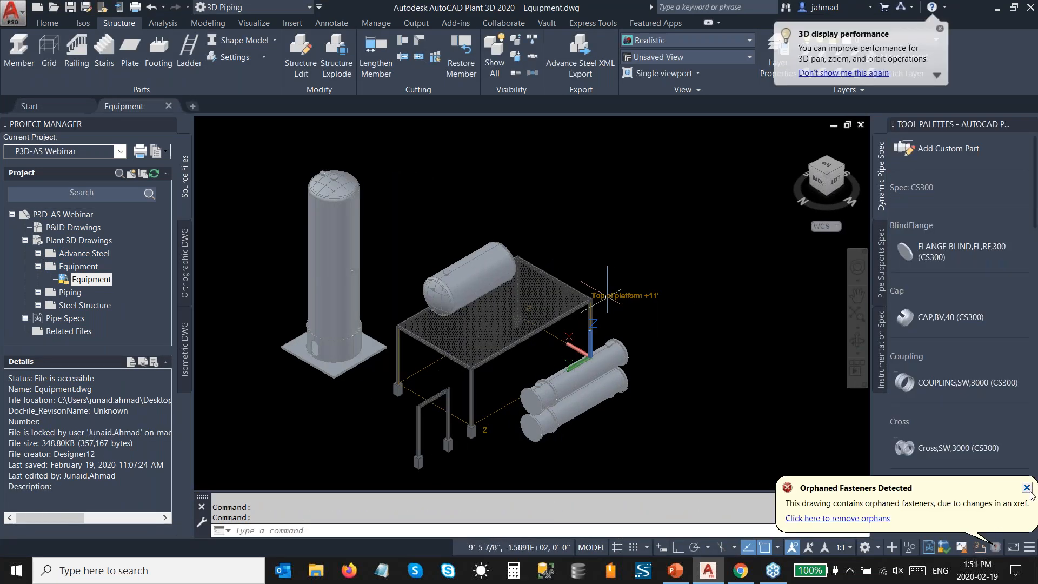
click(1027, 488)
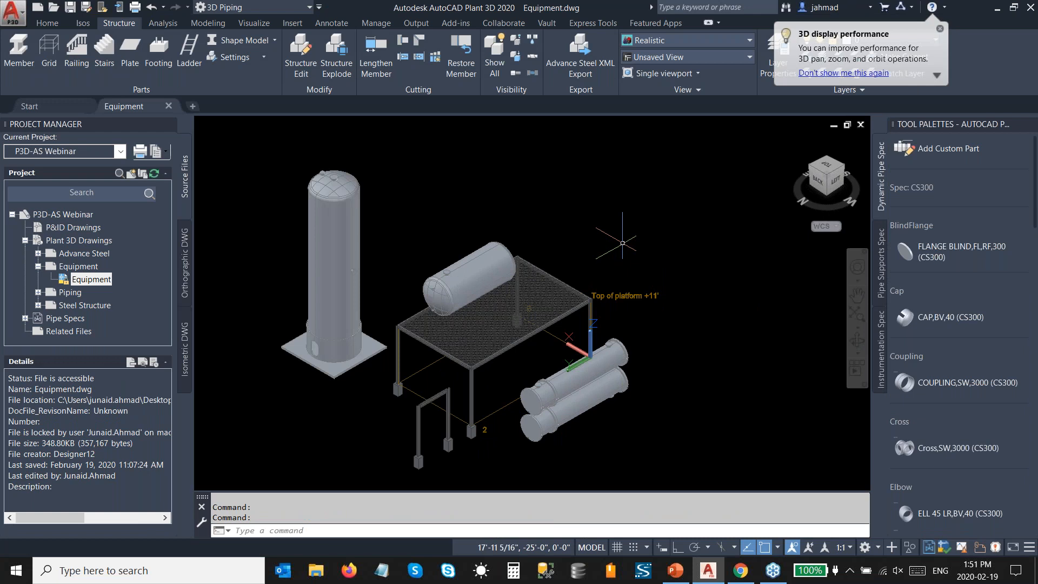
Step: Detach the Structures external reference from the Equipment drawing
text(xr)
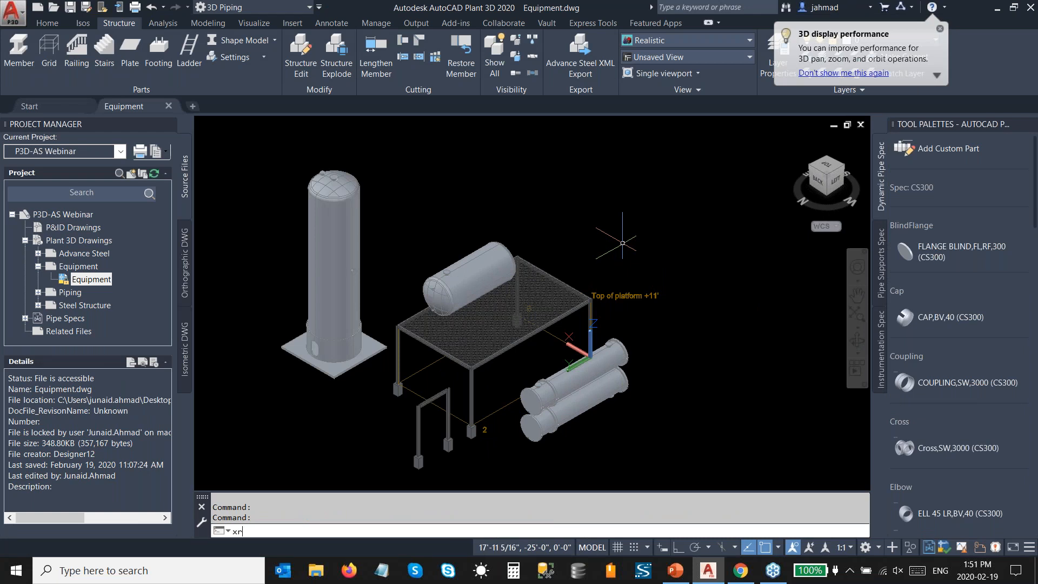
key(Return)
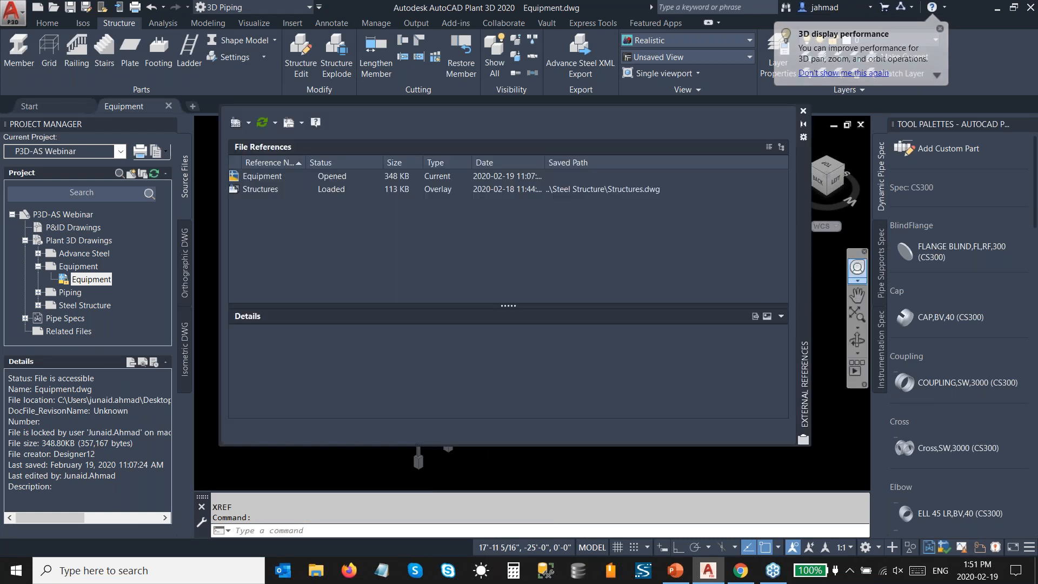
click(261, 192)
right_click(261, 192)
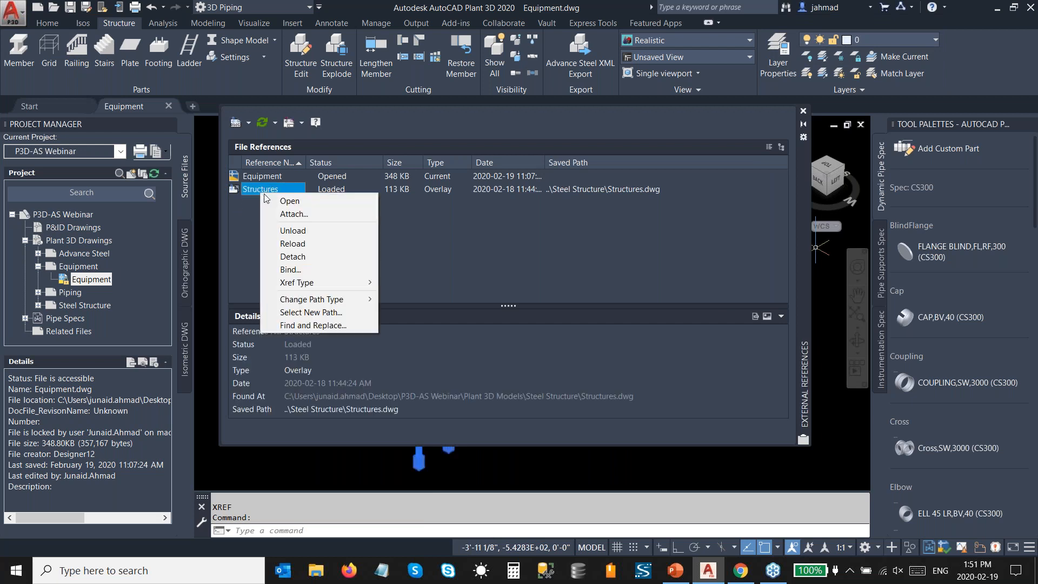
click(311, 257)
click(803, 111)
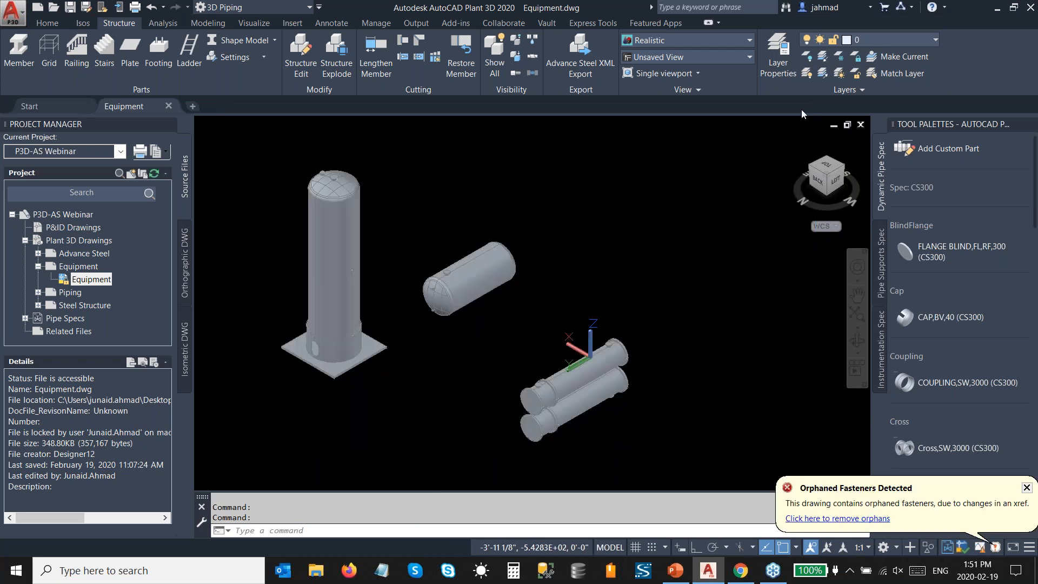
click(1027, 488)
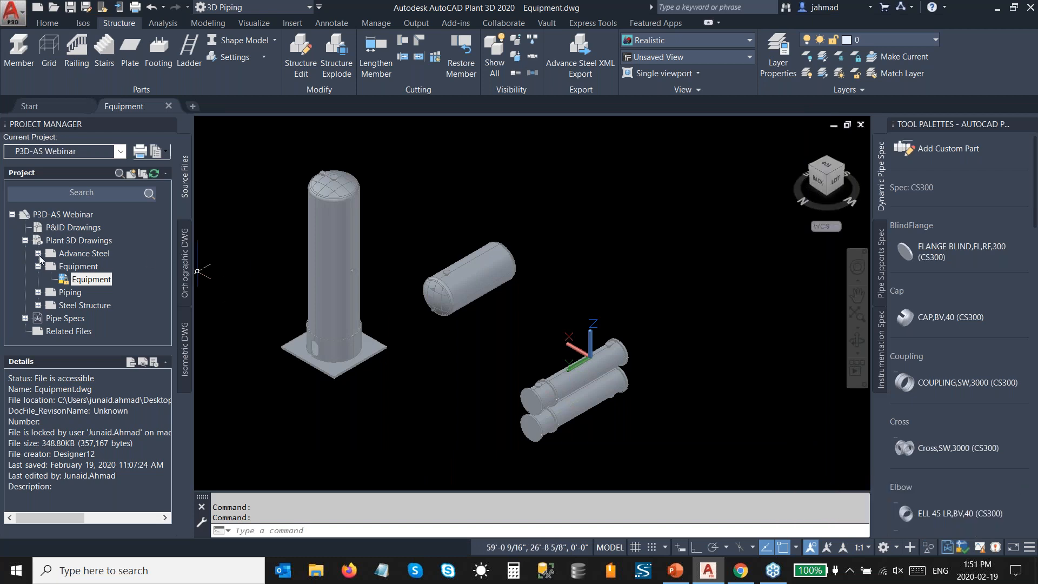
Step: Attach Structures (AS) from the Advance Steel folder to the Equipment drawing as an overlay with a relative path at insertion point 0,0,0
click(38, 254)
click(89, 267)
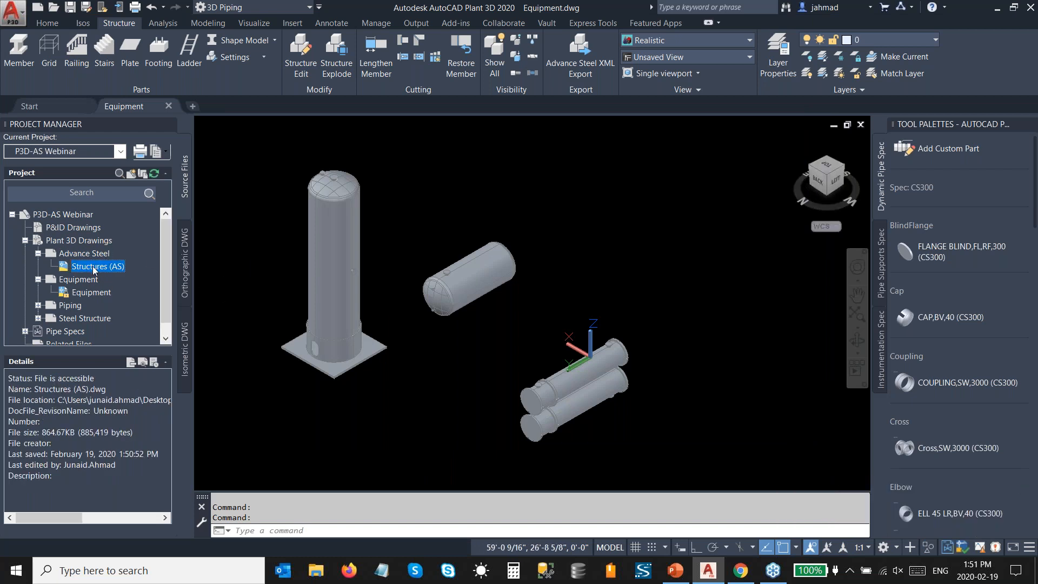
right_click(93, 269)
click(139, 396)
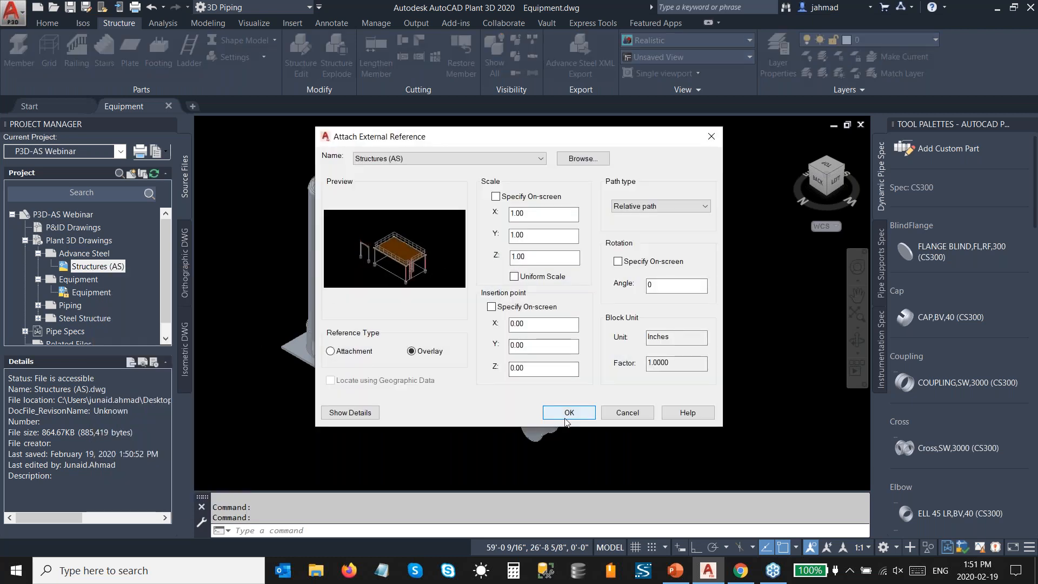
click(565, 416)
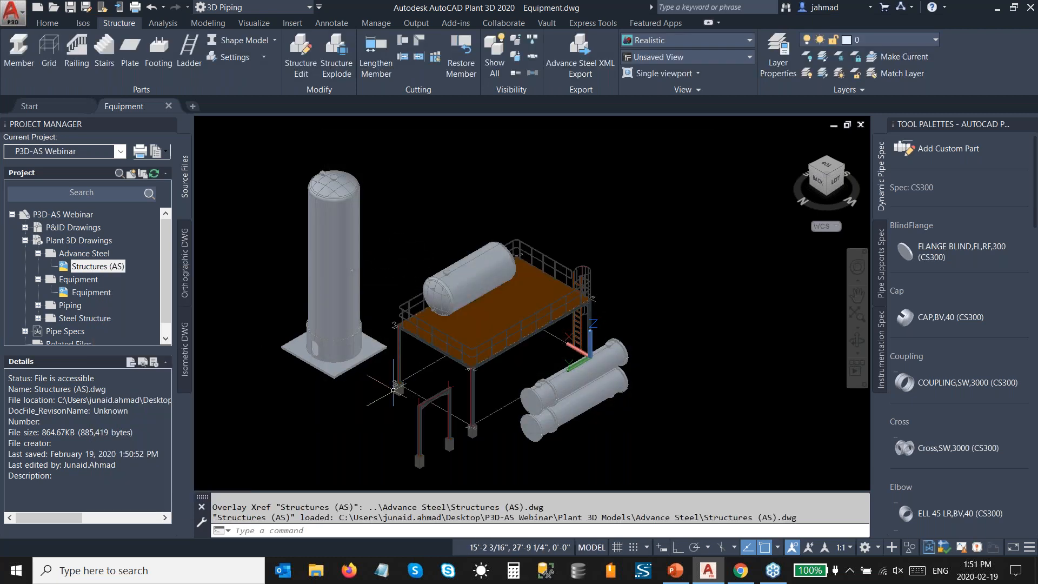
scroll(385, 432, up, 5)
middle_drag(388, 445, 417, 382)
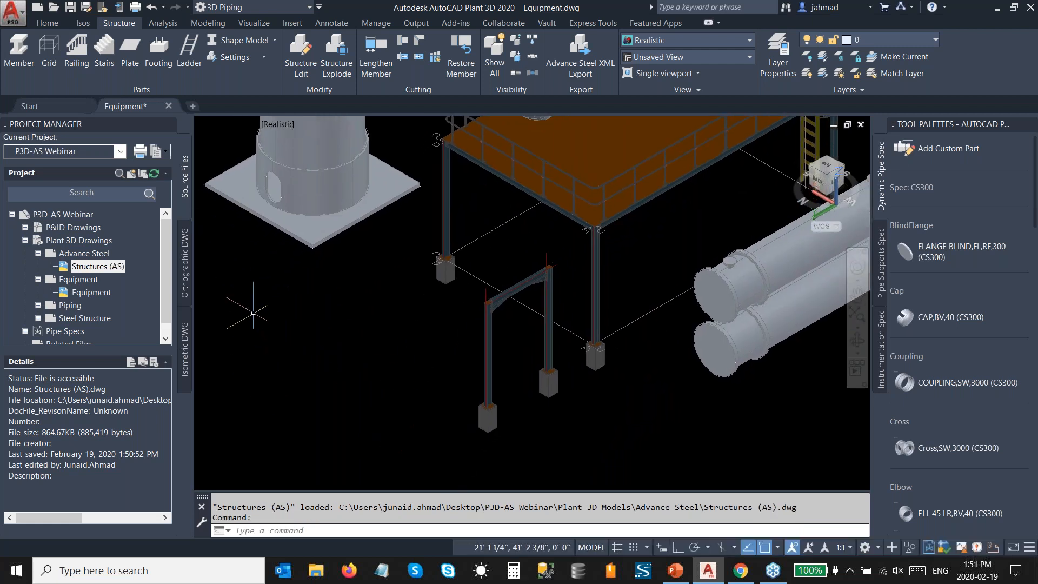
Step: Set up a new piece of equipment as a Centrifugal Pump and assign it the tag P-100A
click(47, 23)
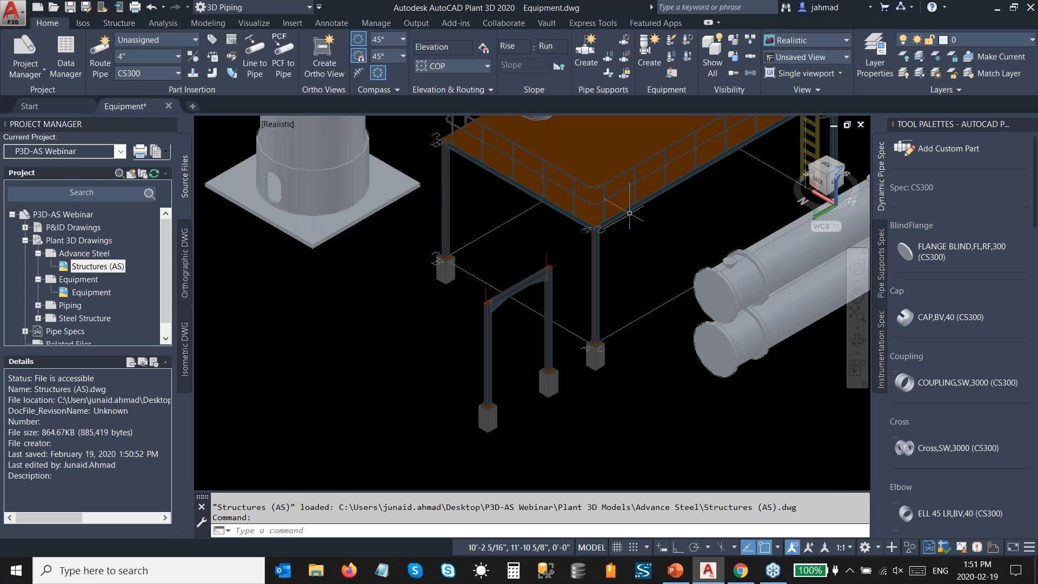
click(650, 53)
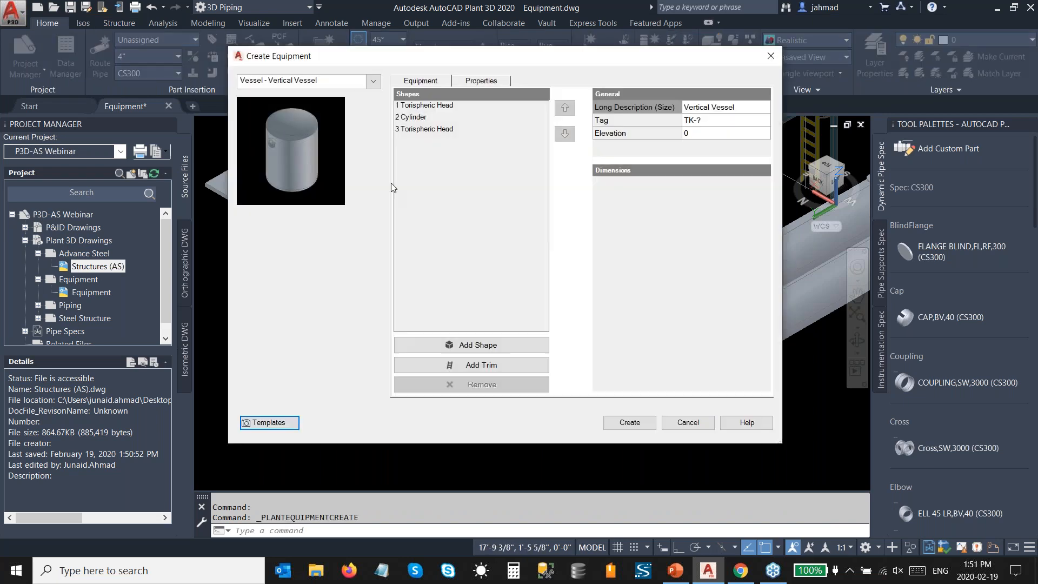
click(319, 81)
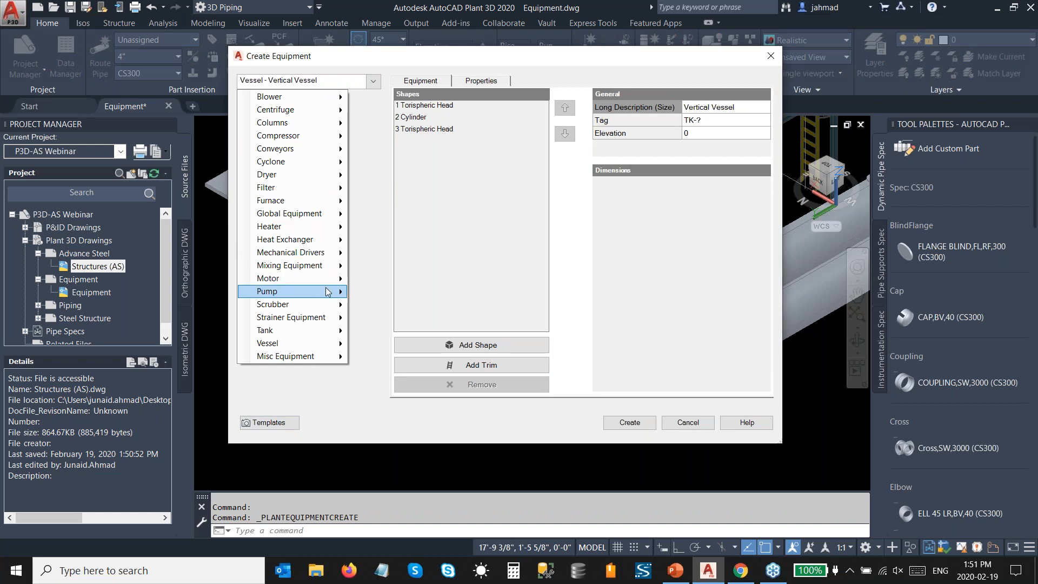
mouse_move(324, 292)
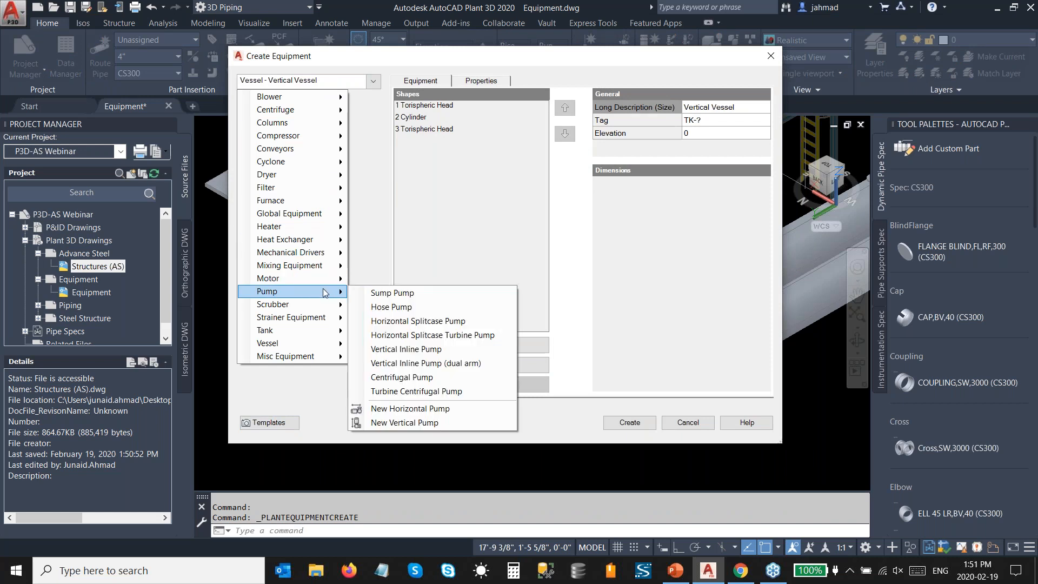
click(403, 377)
click(546, 121)
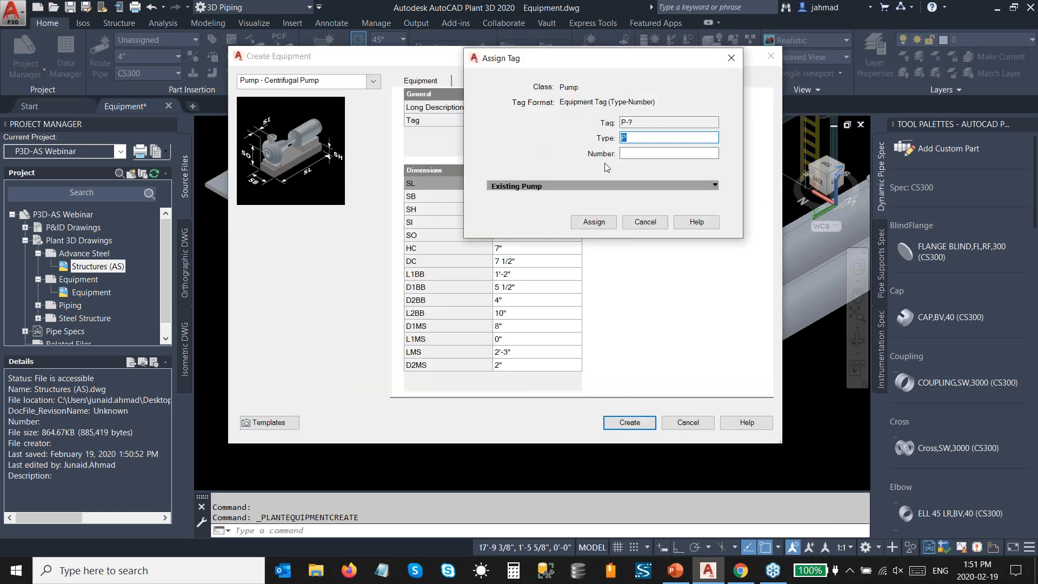
click(636, 154)
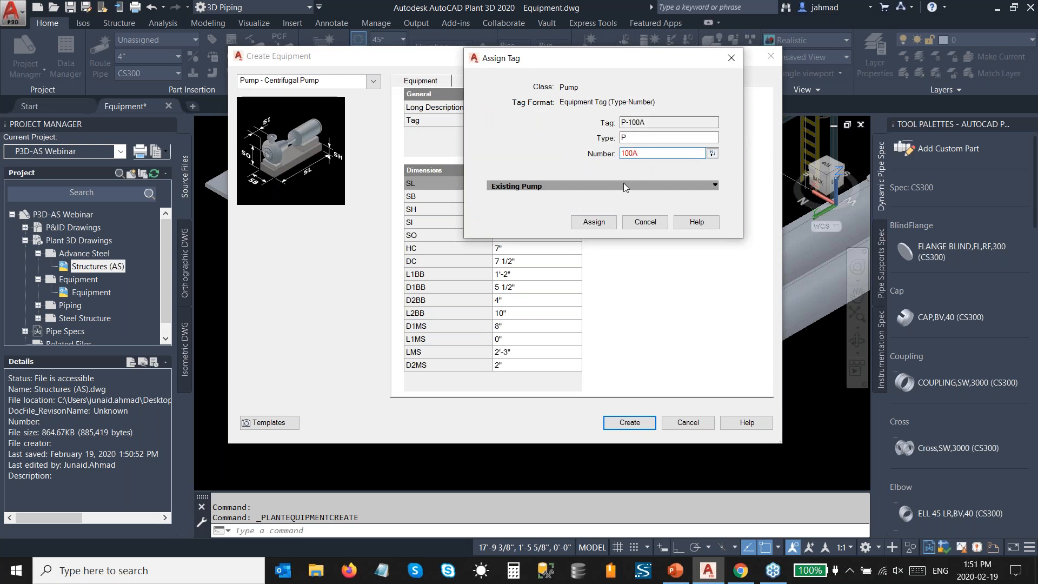
click(611, 221)
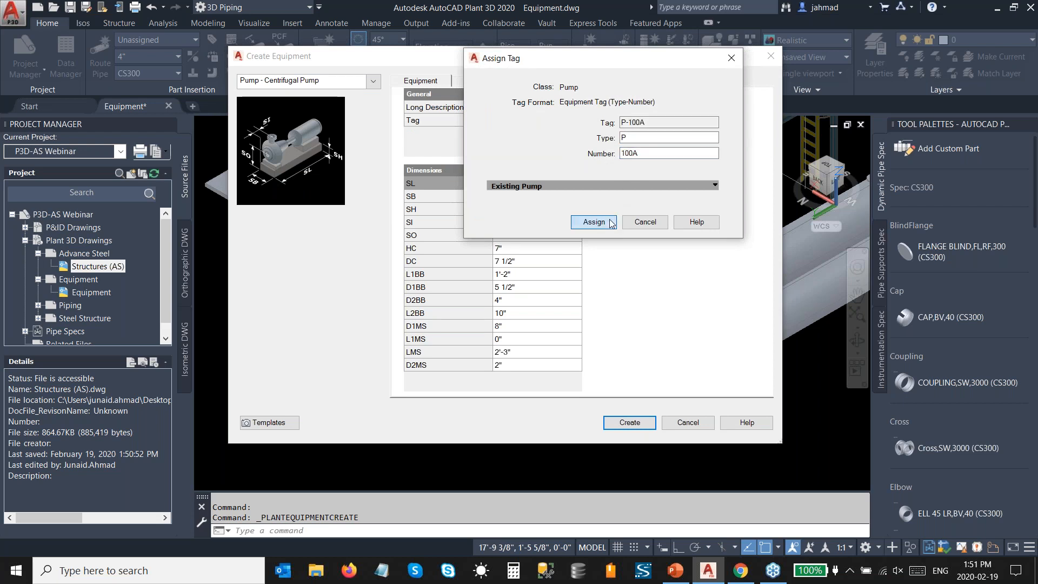
Step: Place the centrifugal pump at 15',33',0 and rotate it so its discharge end faces the platform structure
click(631, 423)
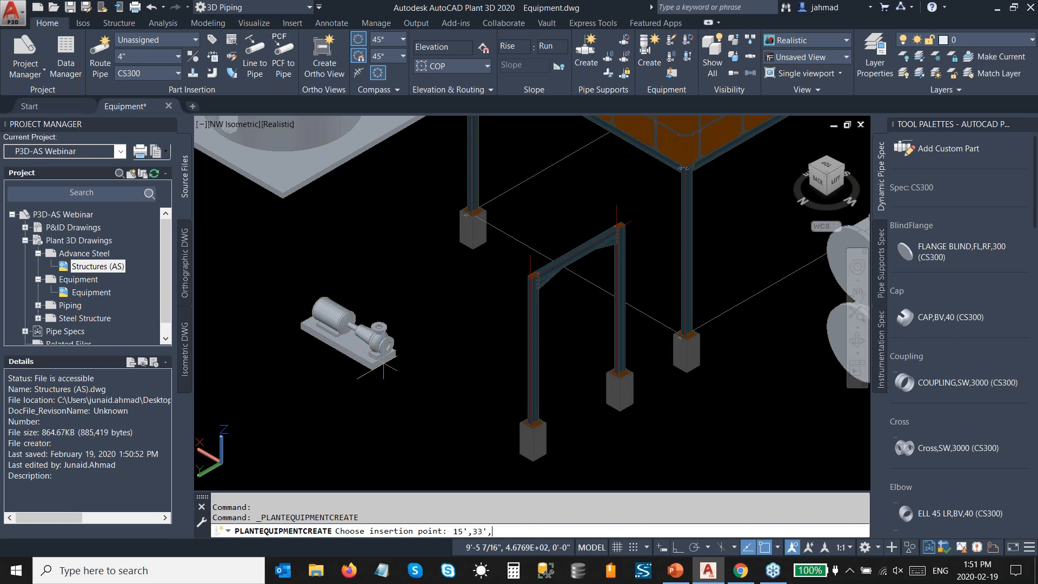
key(Return)
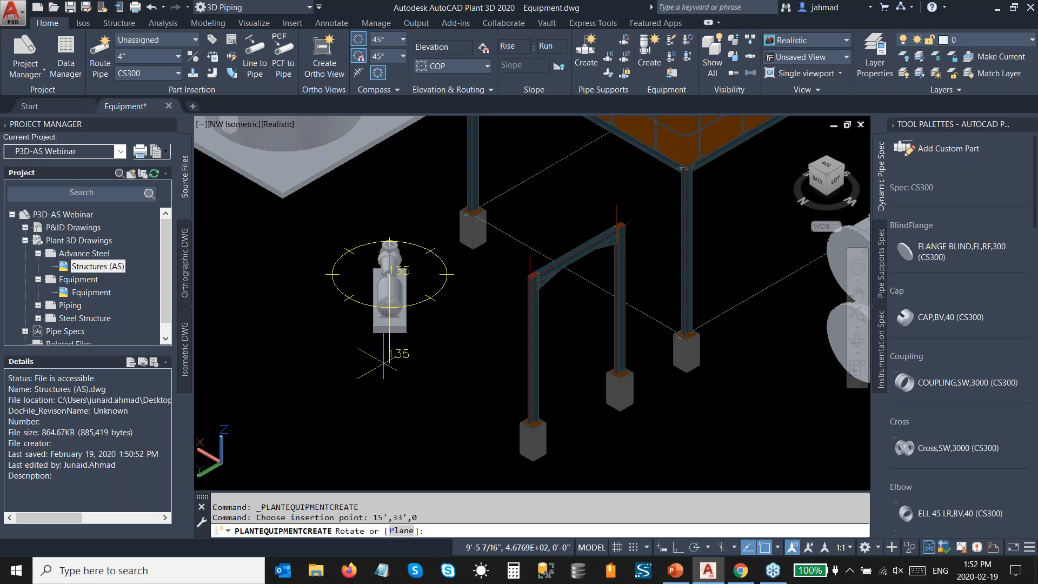
click(306, 336)
key(Escape)
scroll(317, 274, up, 3)
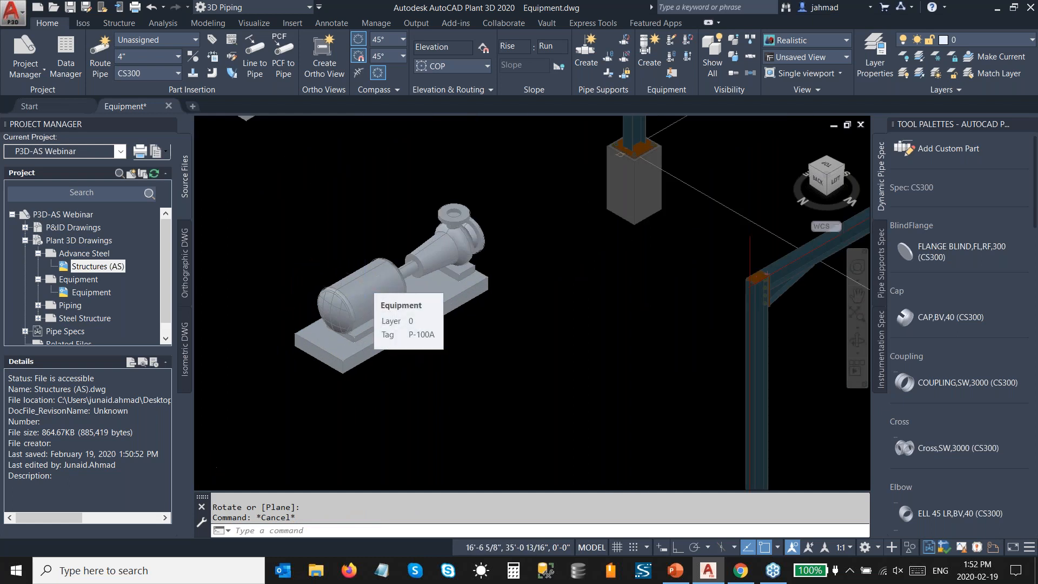
Step: Copy pump P-100A from its base corner 4' in the 180° direction with Ortho on, then turn Ortho off
scroll(365, 284, down, 2)
click(365, 283)
right_click(365, 283)
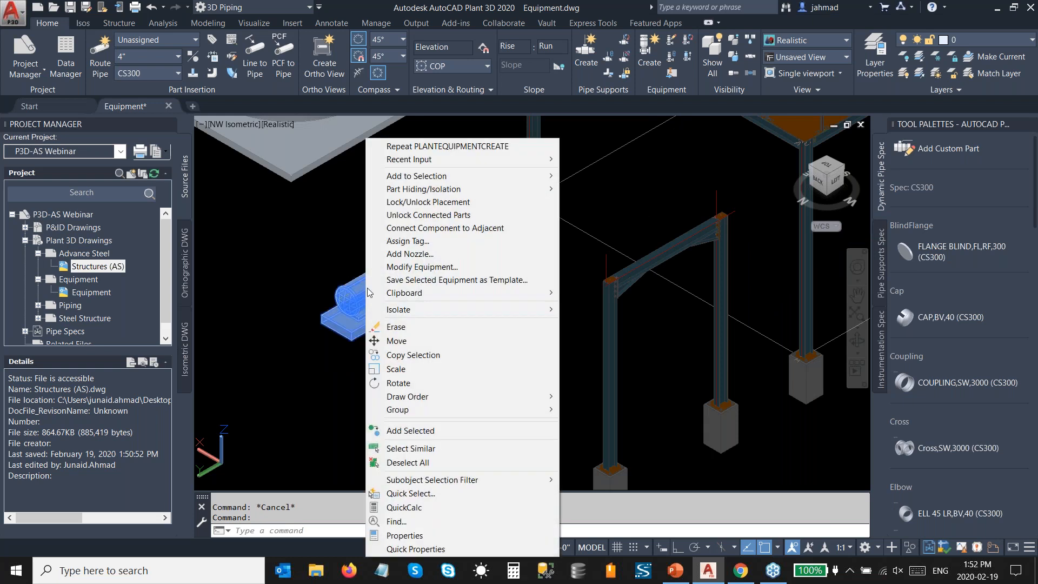
click(415, 357)
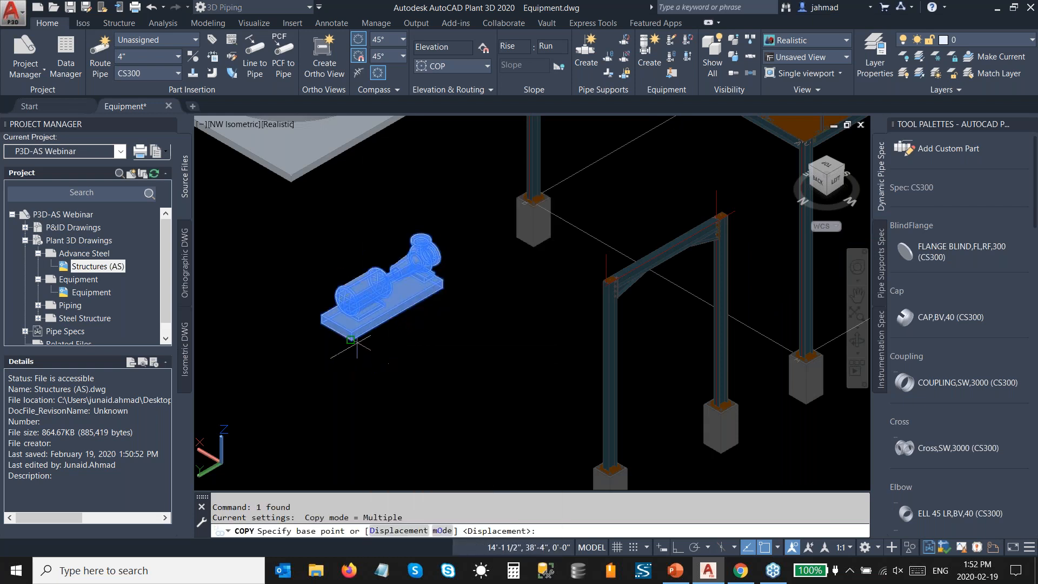
click(360, 341)
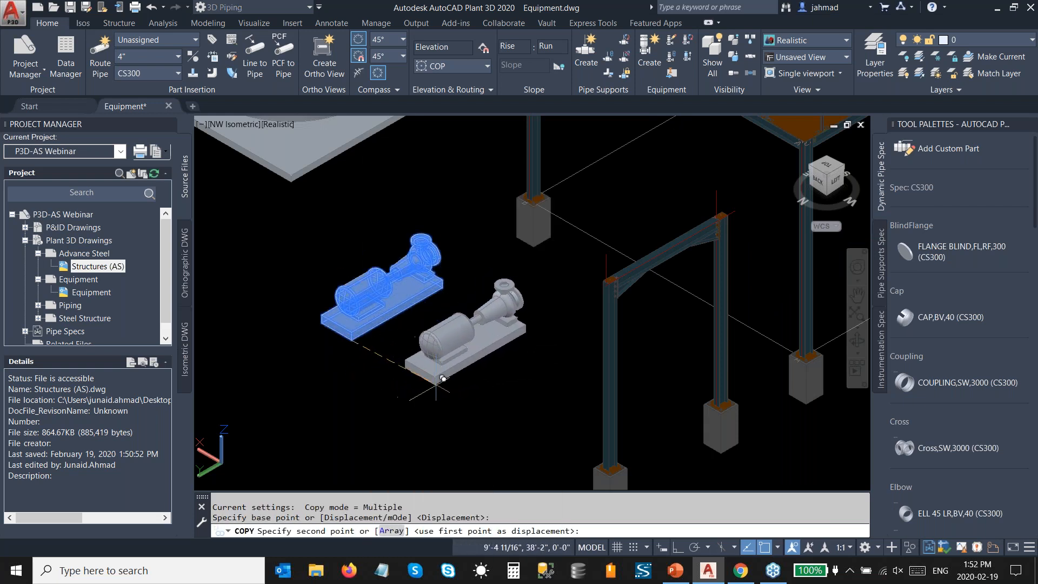
click(679, 547)
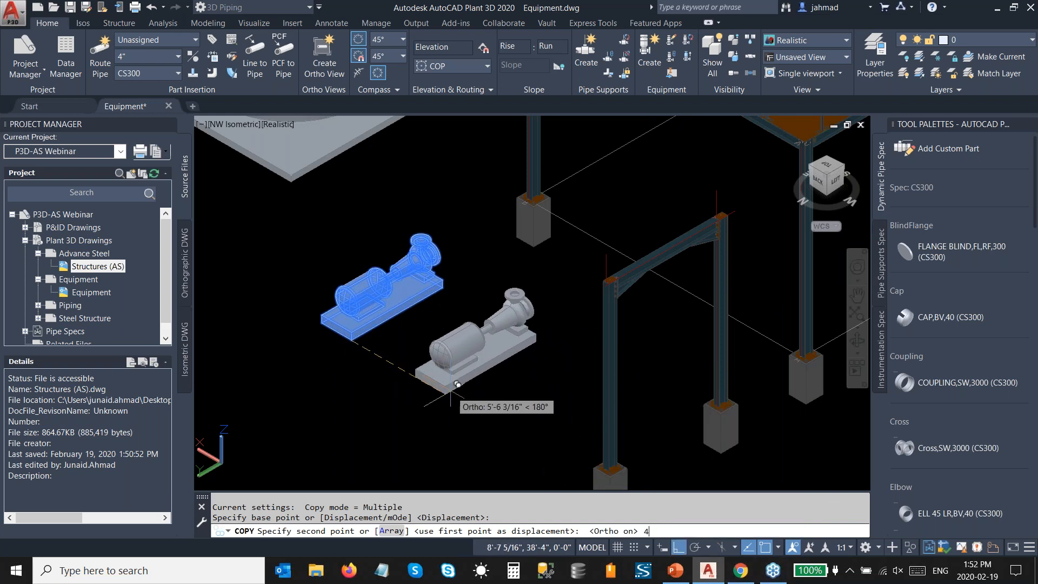
text(4')
key(Return)
key(Escape)
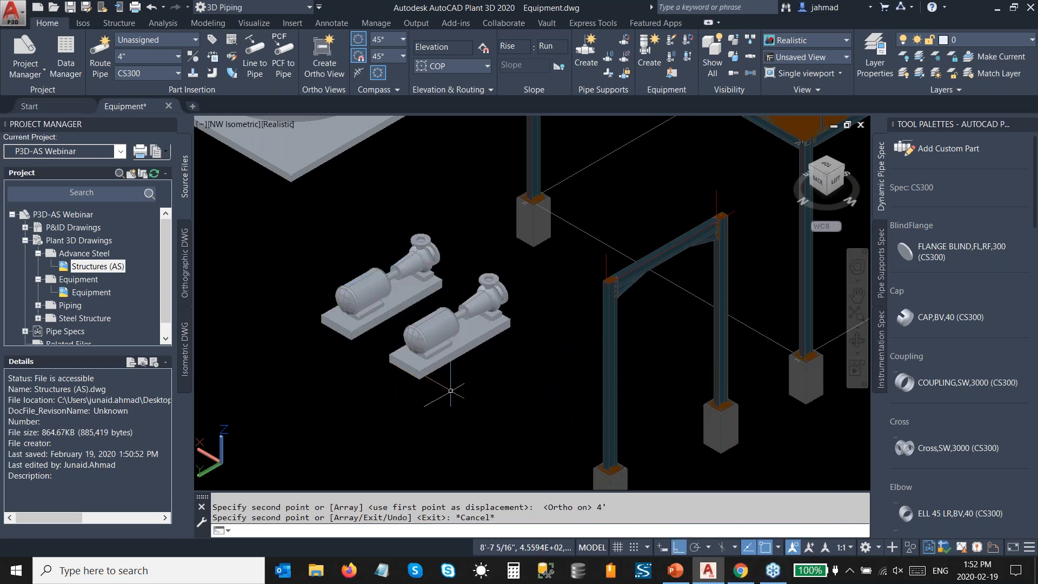
click(679, 547)
Step: Assign the tag P-100B to the copied pump
scroll(438, 327, up, 2)
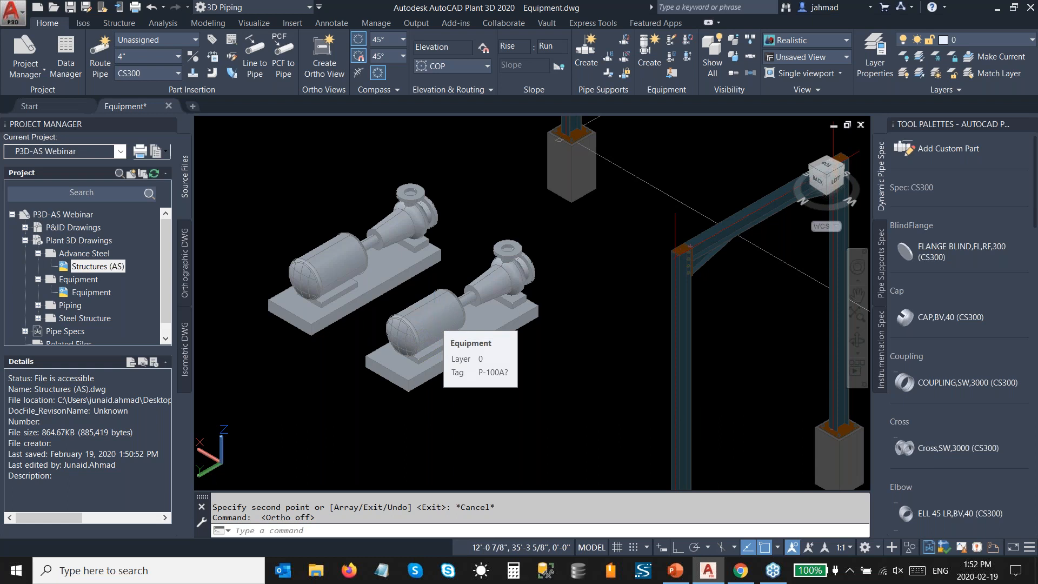
click(437, 327)
right_click(437, 327)
click(471, 241)
double_click(661, 154)
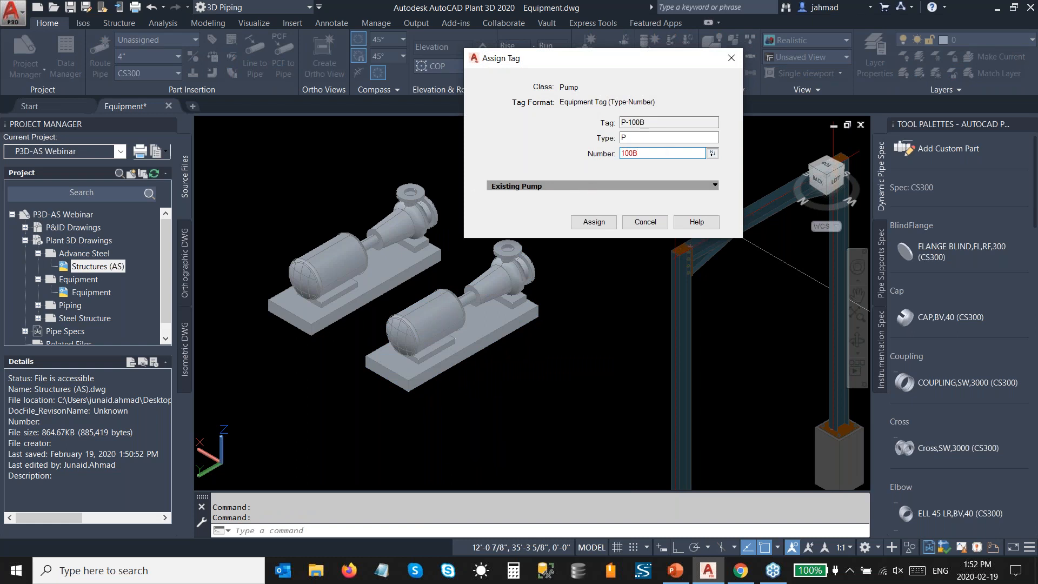
click(594, 221)
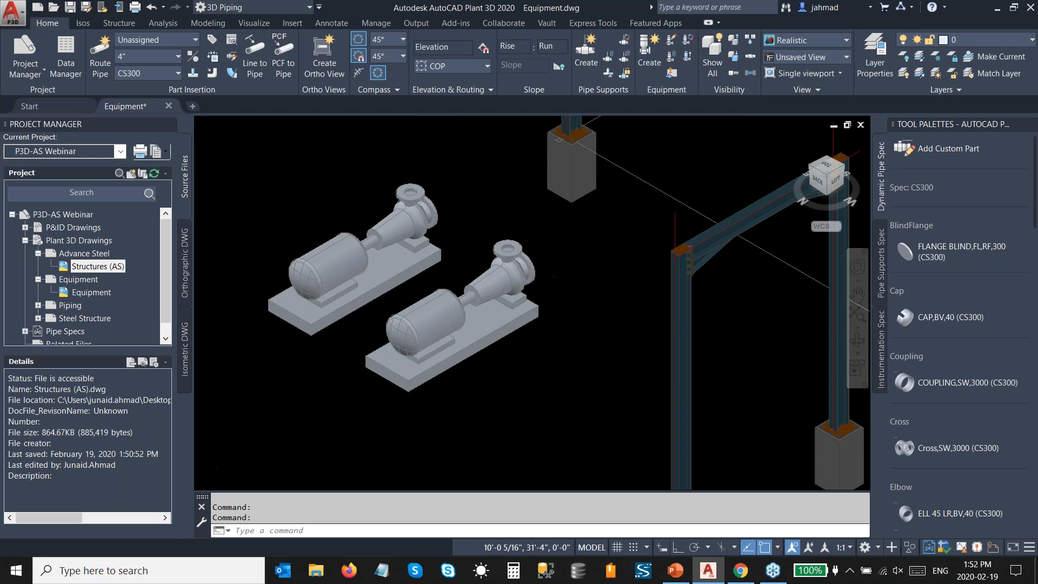
Step: Save and close the Equipment drawing
scroll(536, 295, down, 3)
middle_drag(307, 217, 295, 272)
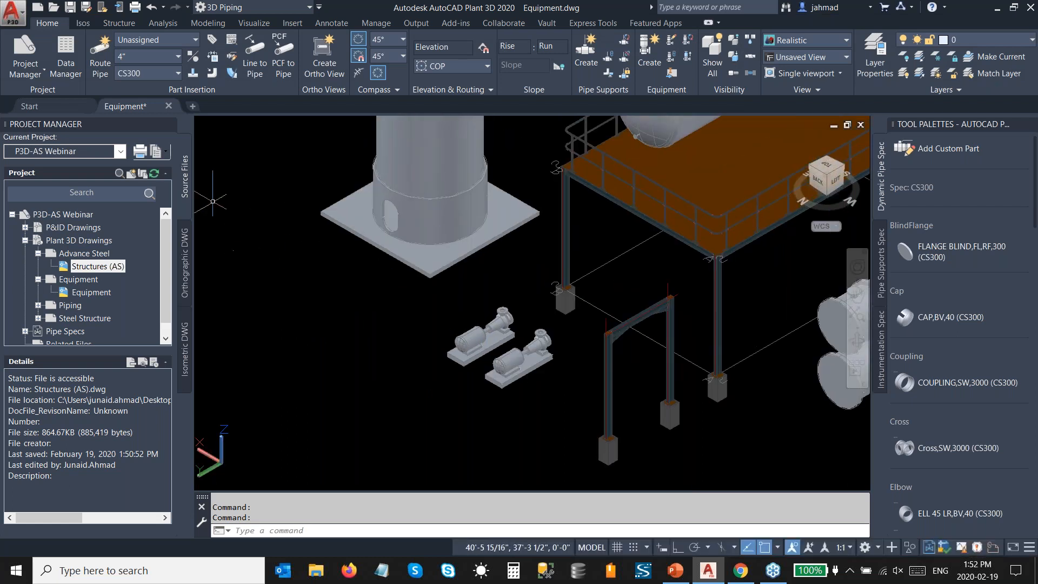
click(70, 7)
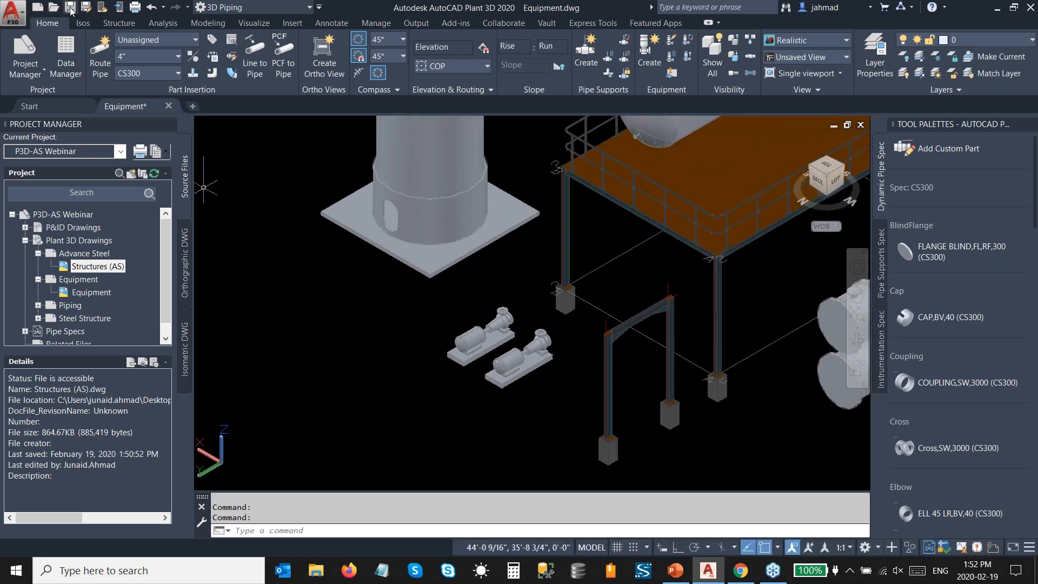
click(168, 106)
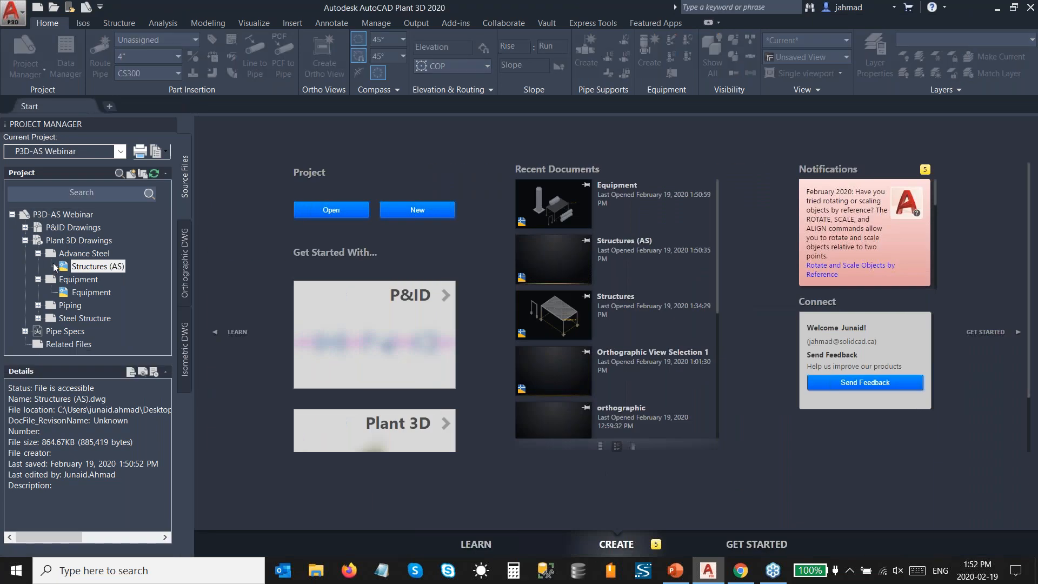
Step: Open the Piping drawing from the project's Piping folder
click(38, 306)
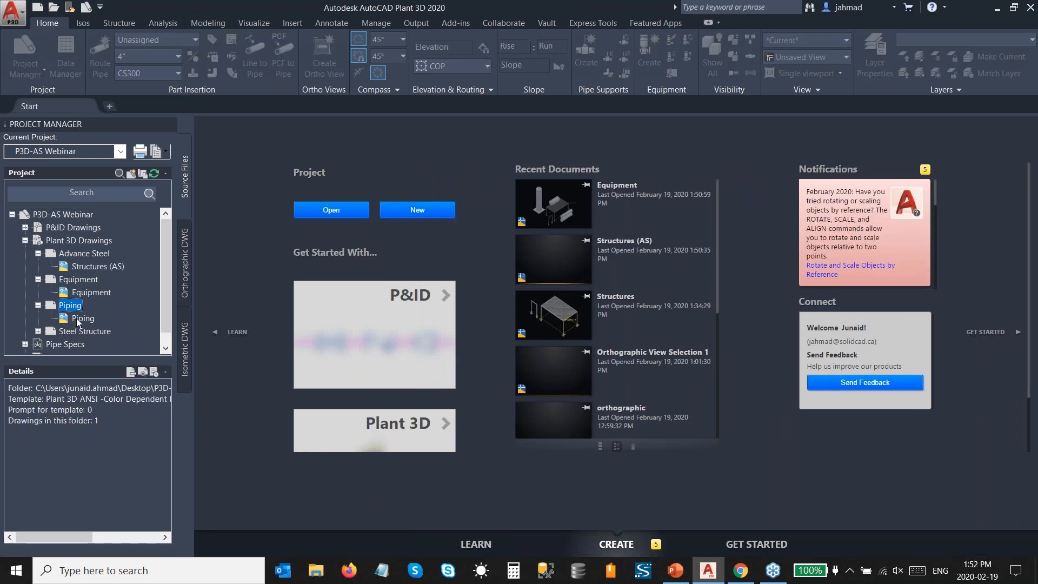
double_click(83, 319)
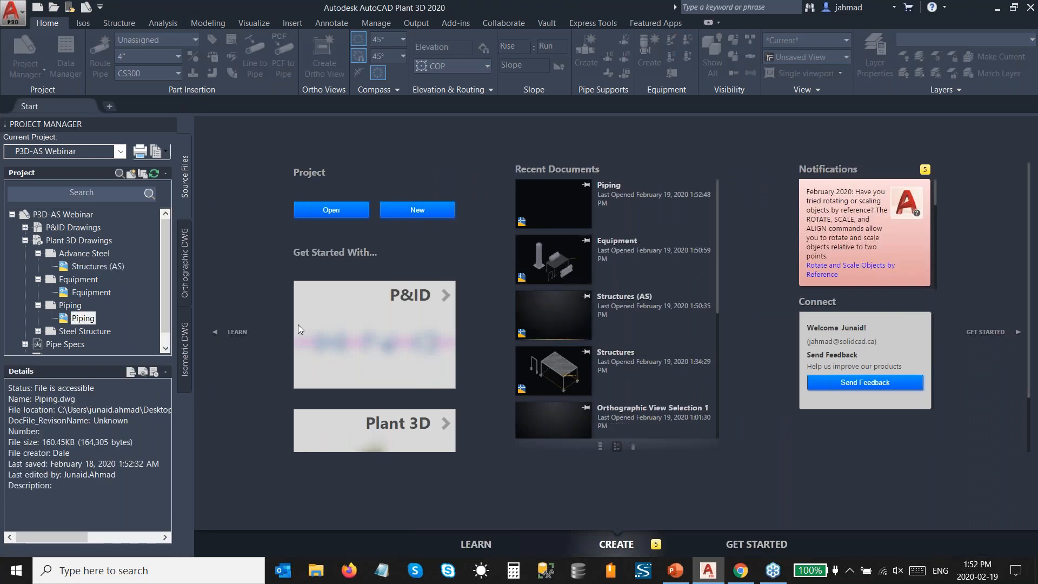
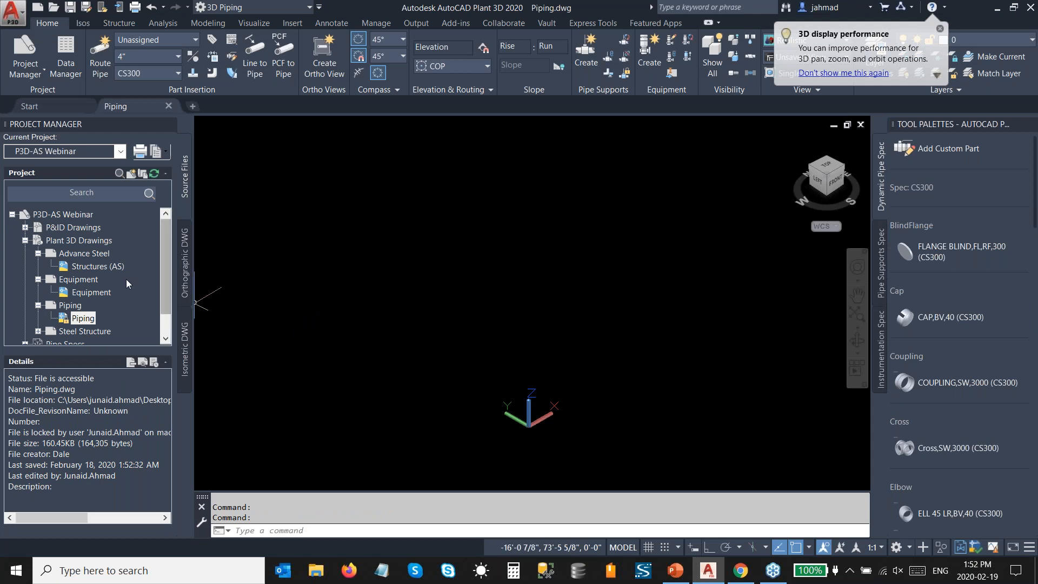
Step: Attach the Structures (AS) drawing to the Piping drawing as an overlay reference with a relative path, scale 1 and insertion at the origin
click(104, 267)
right_click(104, 268)
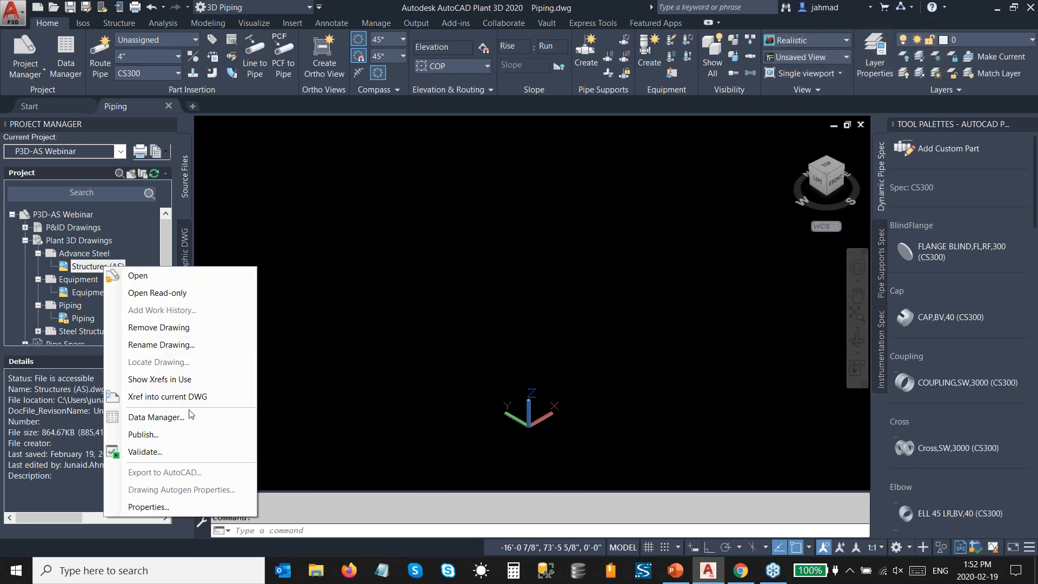
click(189, 397)
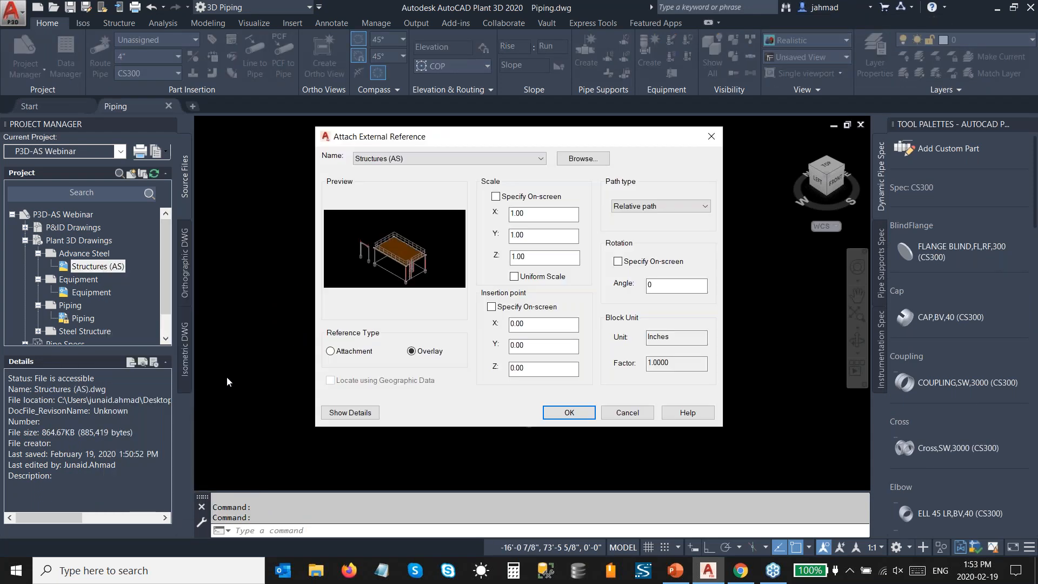
click(569, 412)
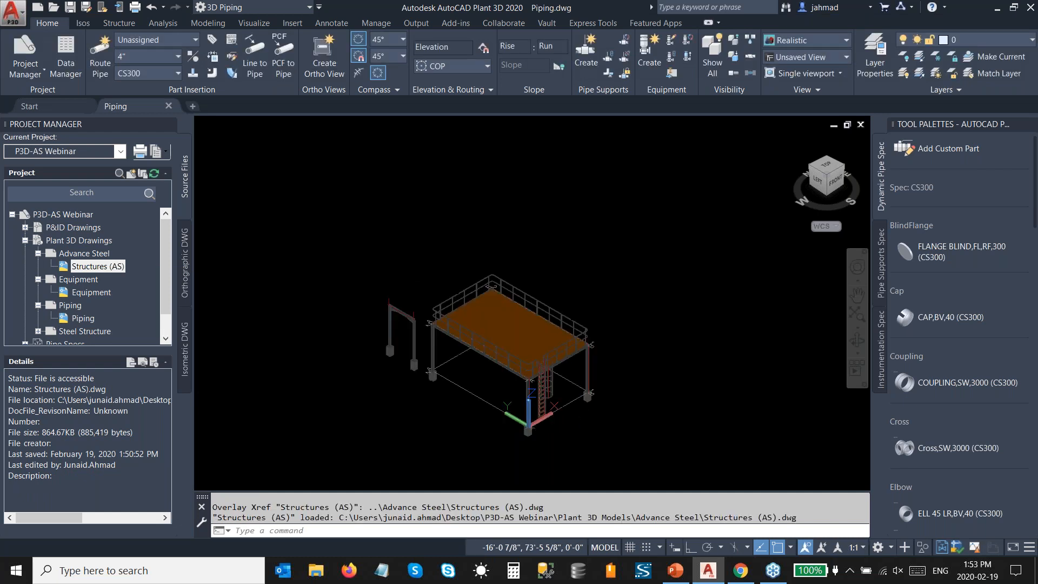
Step: Attach the Equipment drawing as an overlay reference at the origin and collapse the Advance Steel and Equipment project folders
click(86, 292)
right_click(86, 293)
click(125, 423)
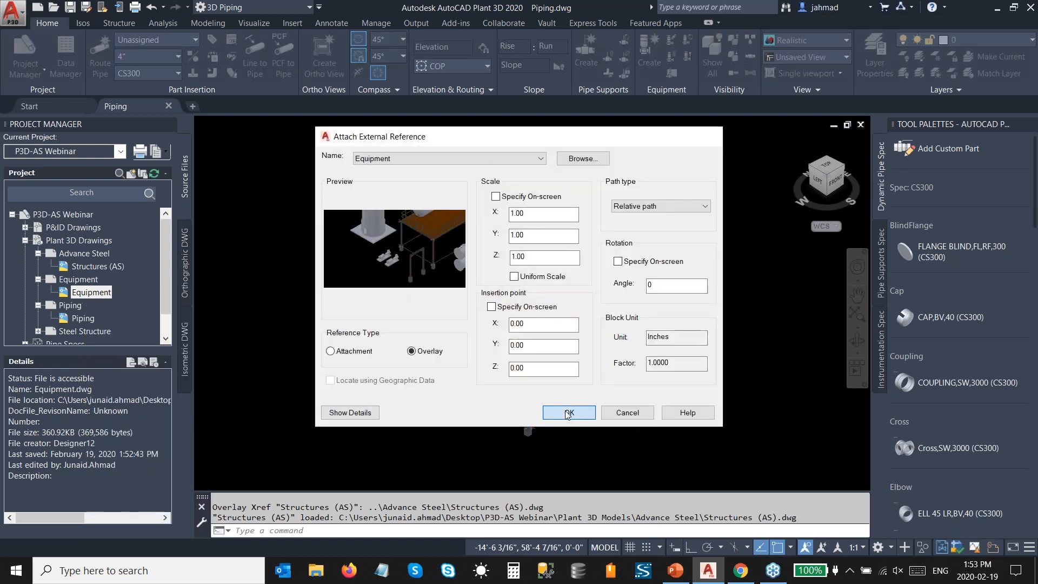
click(564, 412)
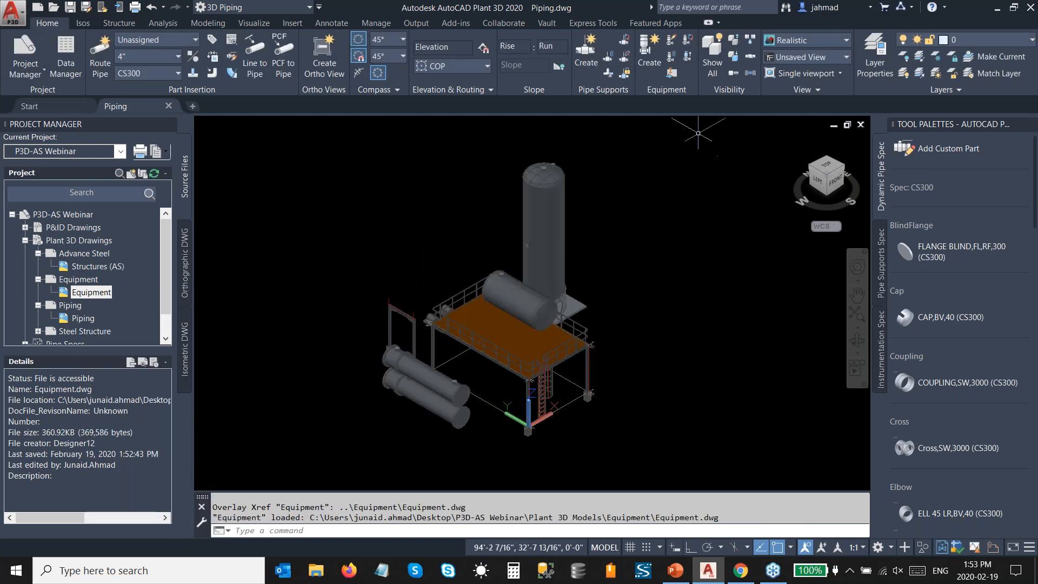
click(38, 254)
click(39, 267)
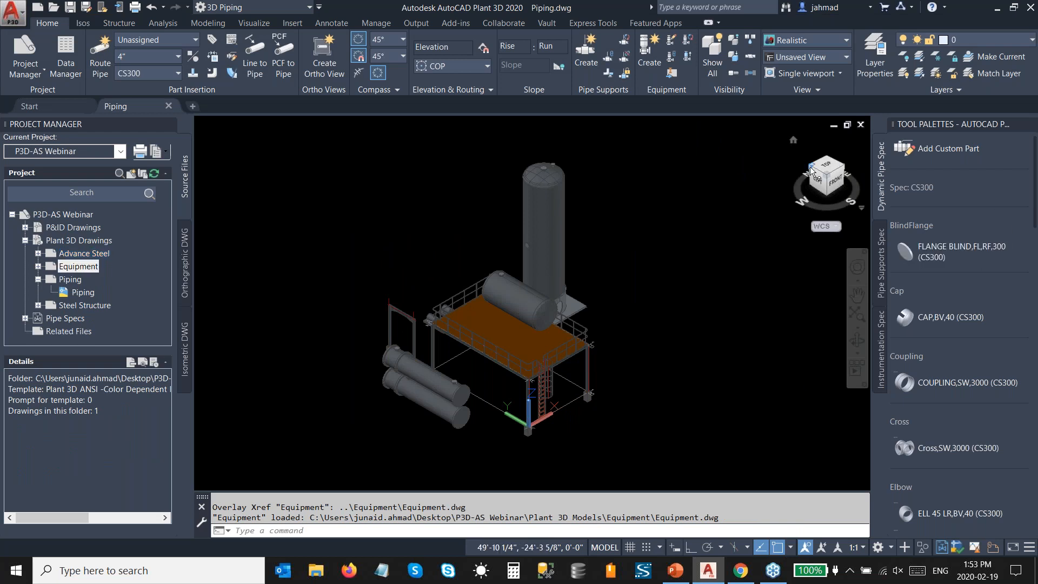
Step: Start a 6" CS300 pipe route from flanged nozzle N-2 on column T-101
click(810, 167)
scroll(473, 303, up, 3)
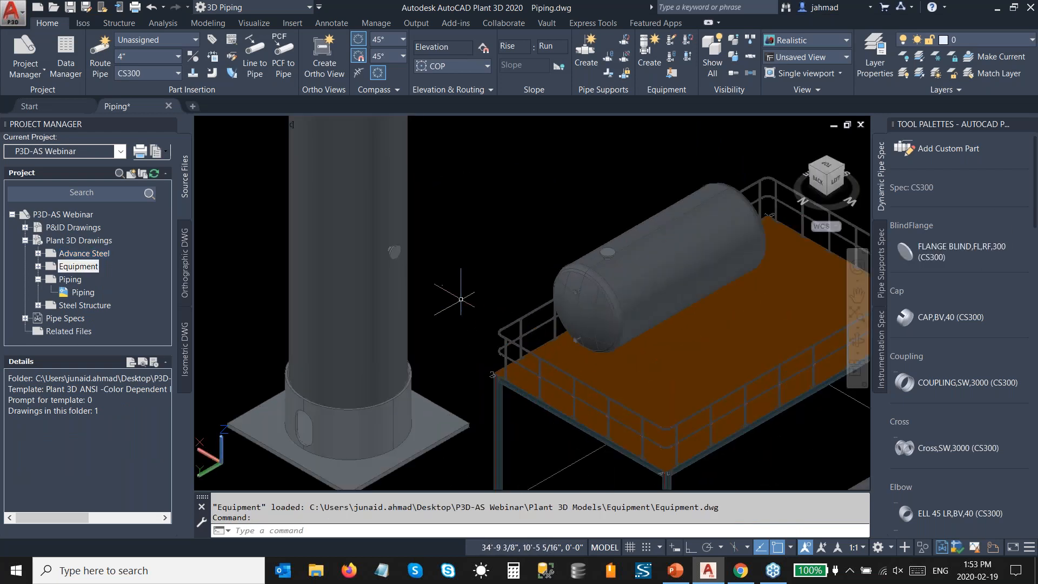
scroll(439, 318, down, 2)
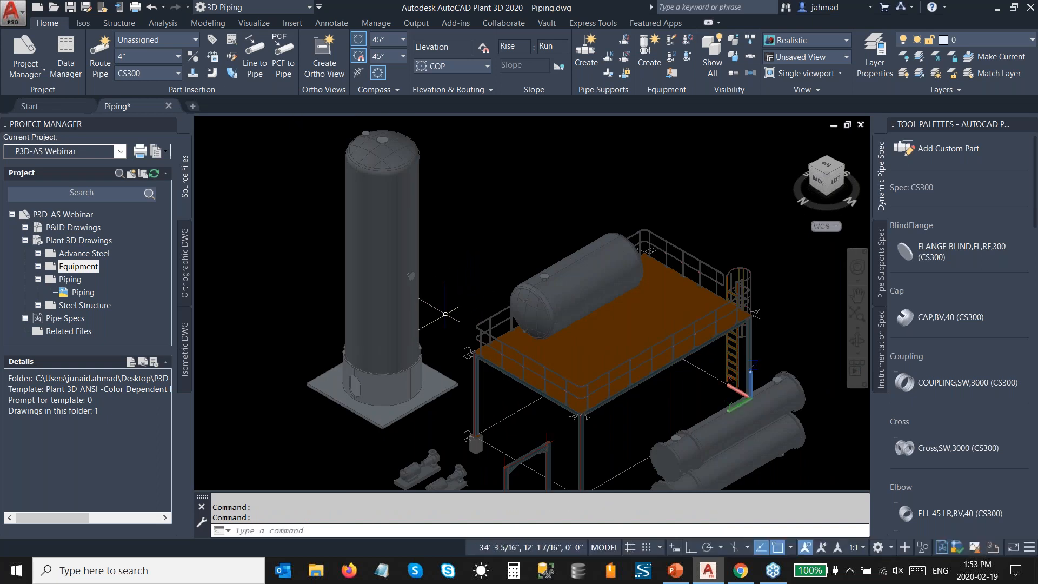
middle_drag(445, 314, 510, 252)
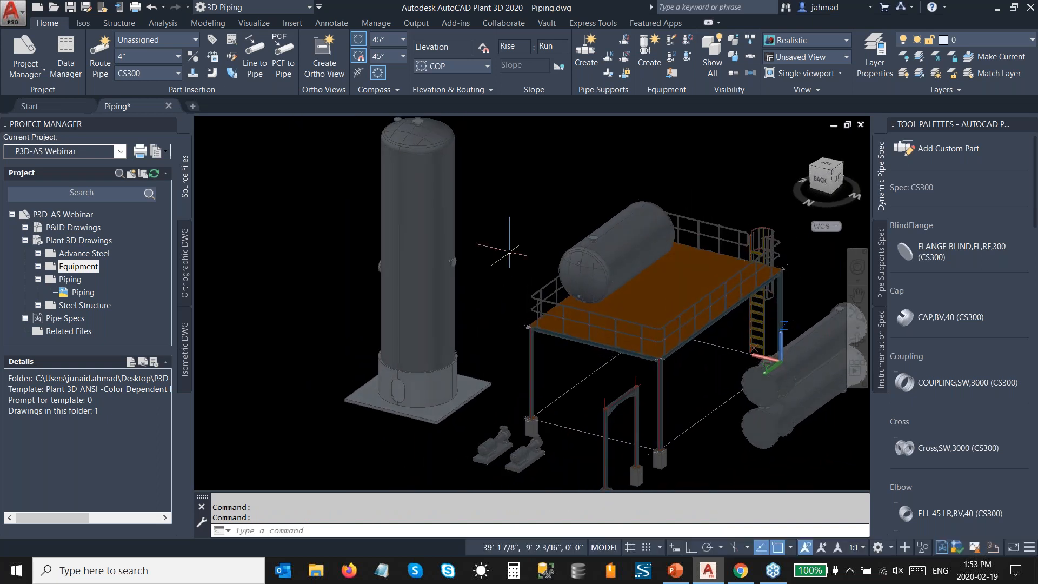
scroll(510, 251, up, 6)
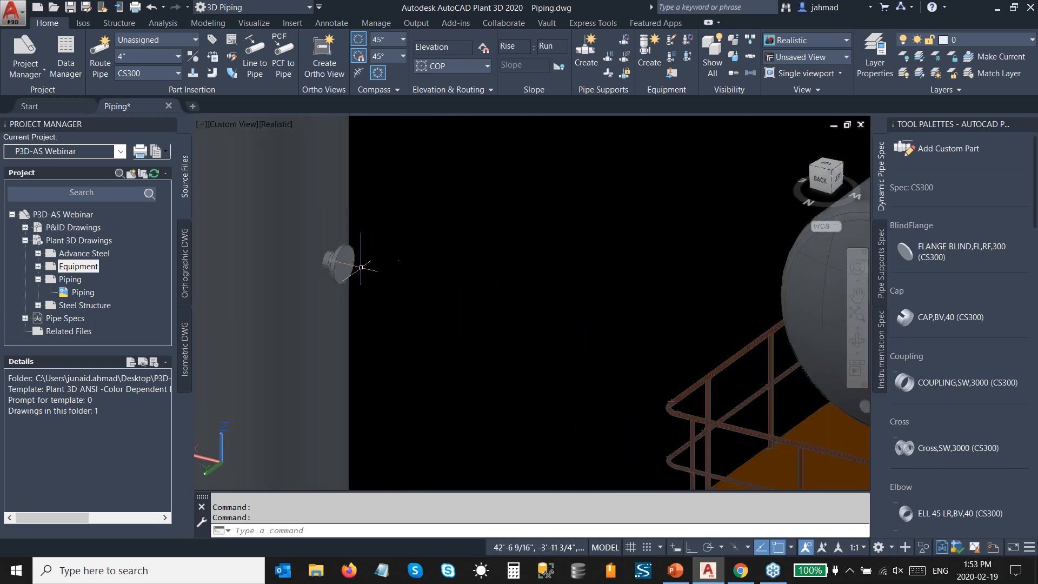
mouse_move(348, 267)
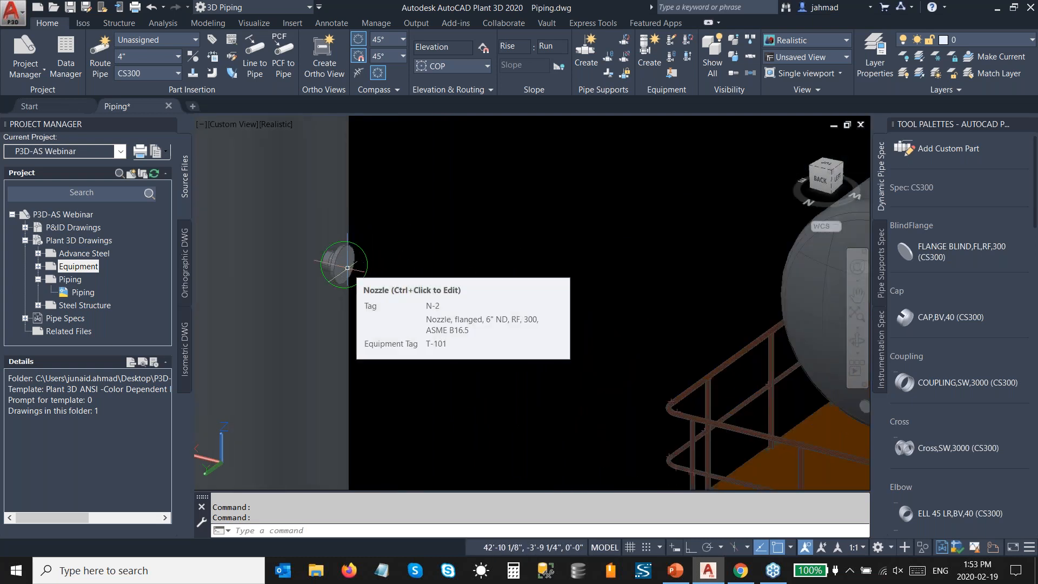
click(164, 56)
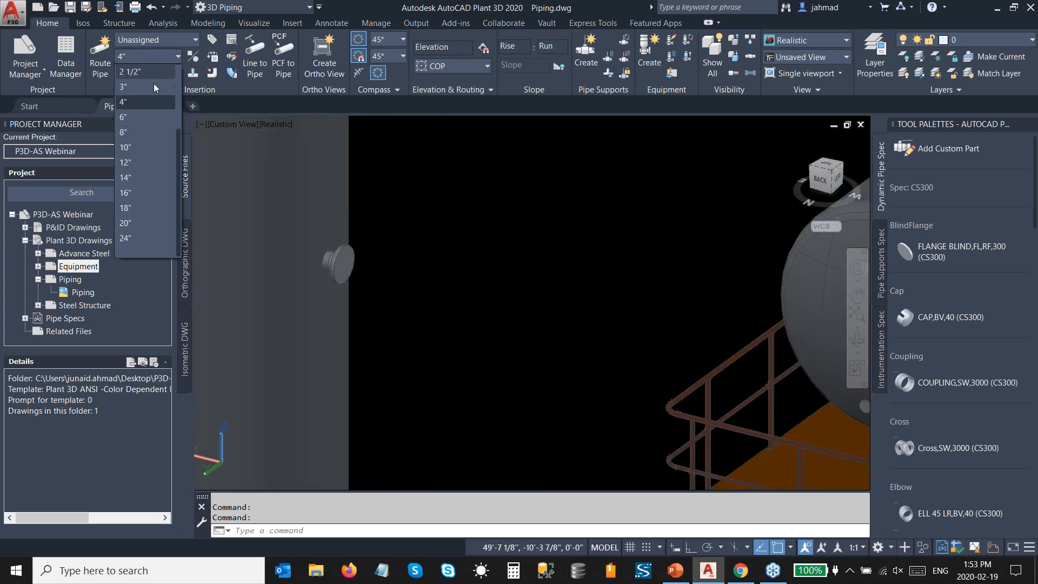
click(150, 115)
click(100, 59)
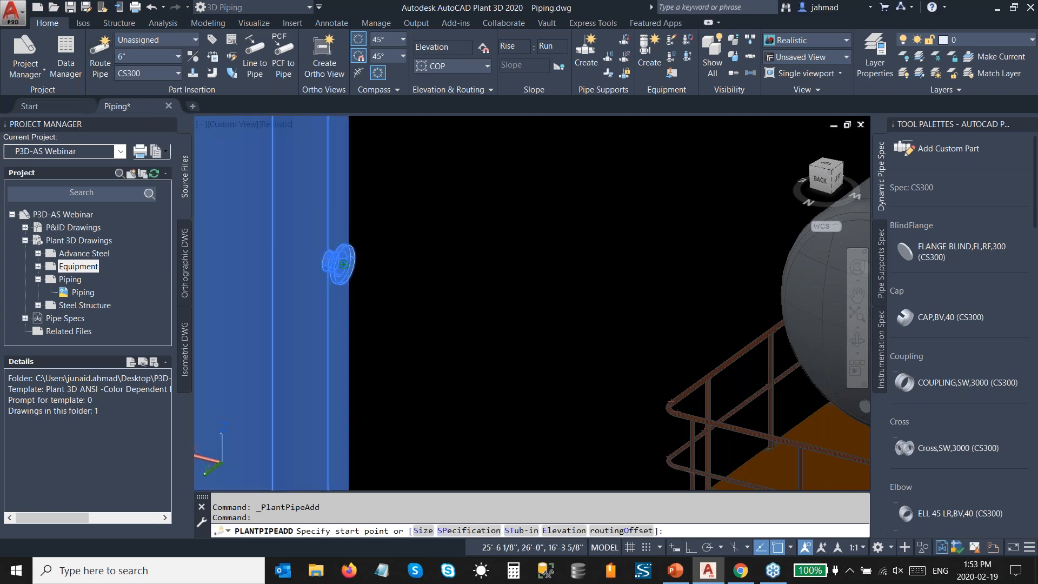
click(343, 265)
Step: Route the pipe 6' straight down from the nozzle and another 6' horizontally toward the platform vessel
ctrl+right_click(409, 288)
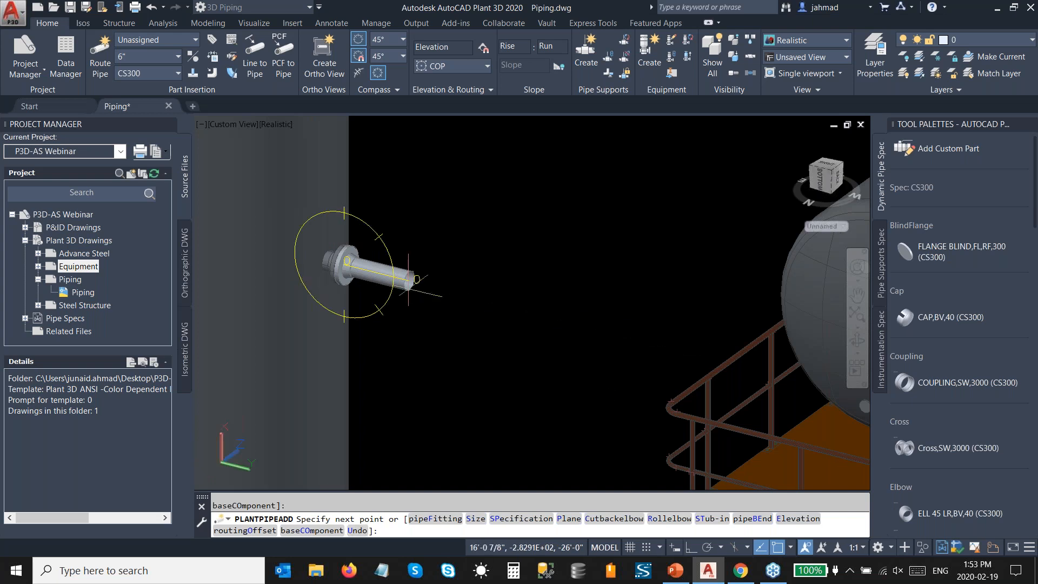
middle_drag(358, 397, 366, 334)
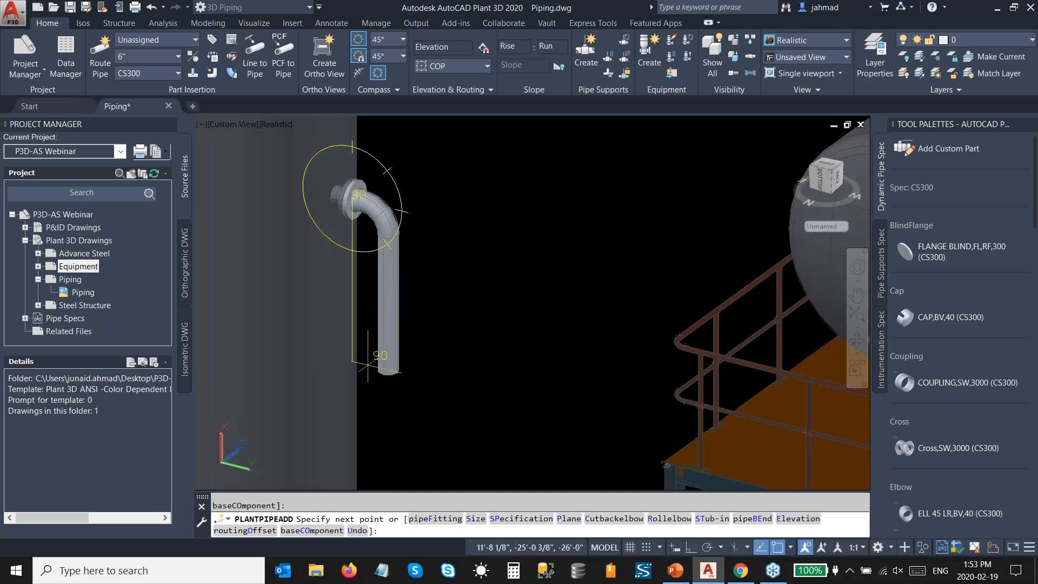
key(Return)
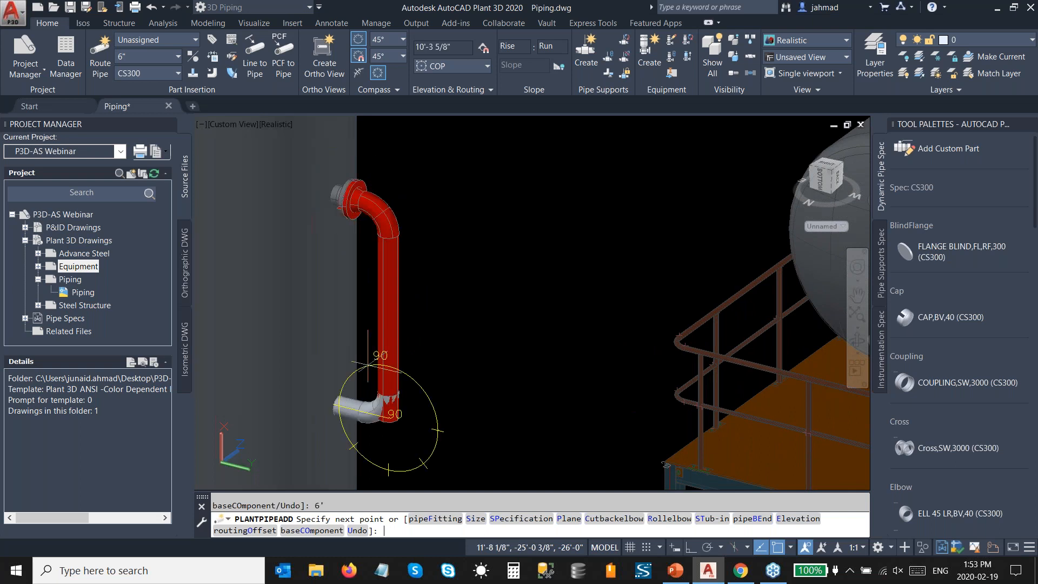
shift+middle_drag(498, 409, 457, 424)
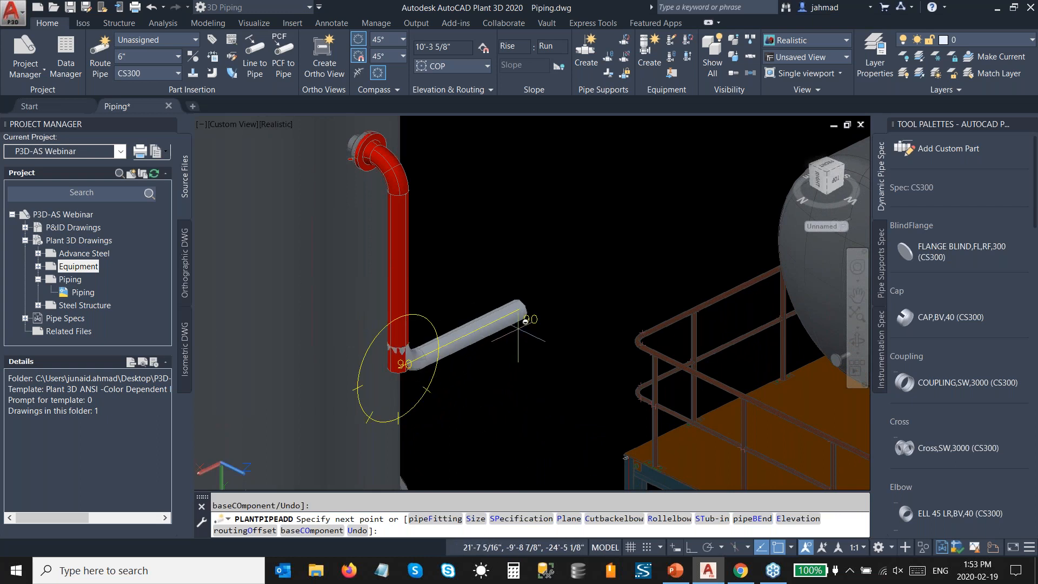
text(')
key(Return)
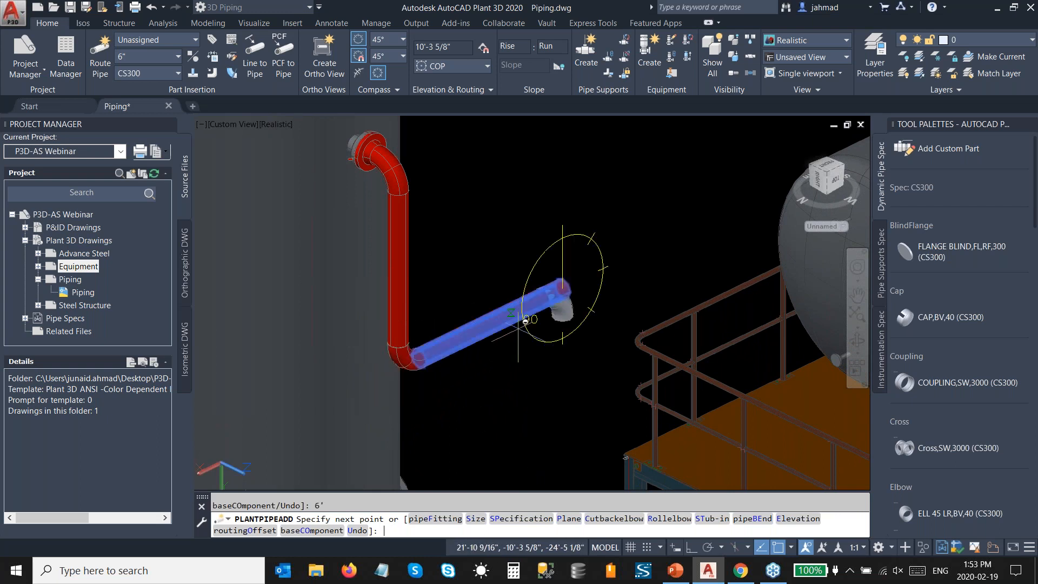
Step: Connect the pipe run to the nozzle on top of the horizontal vessel, accepting routing solution 2
mouse_move(517, 338)
shift+middle_down()
mouse_move(527, 341)
mouse_move(504, 328)
shift+middle_up()
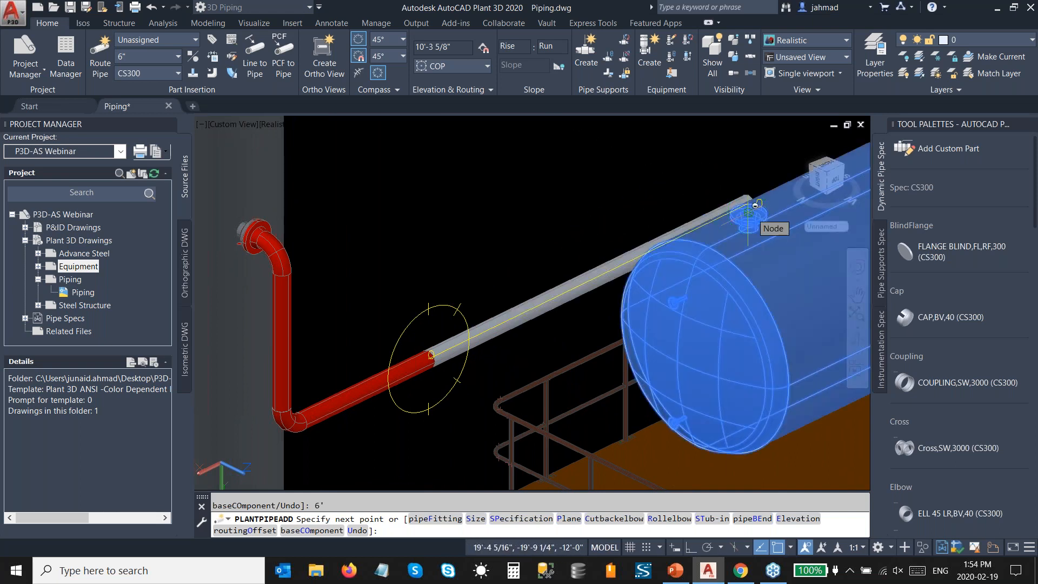
click(748, 212)
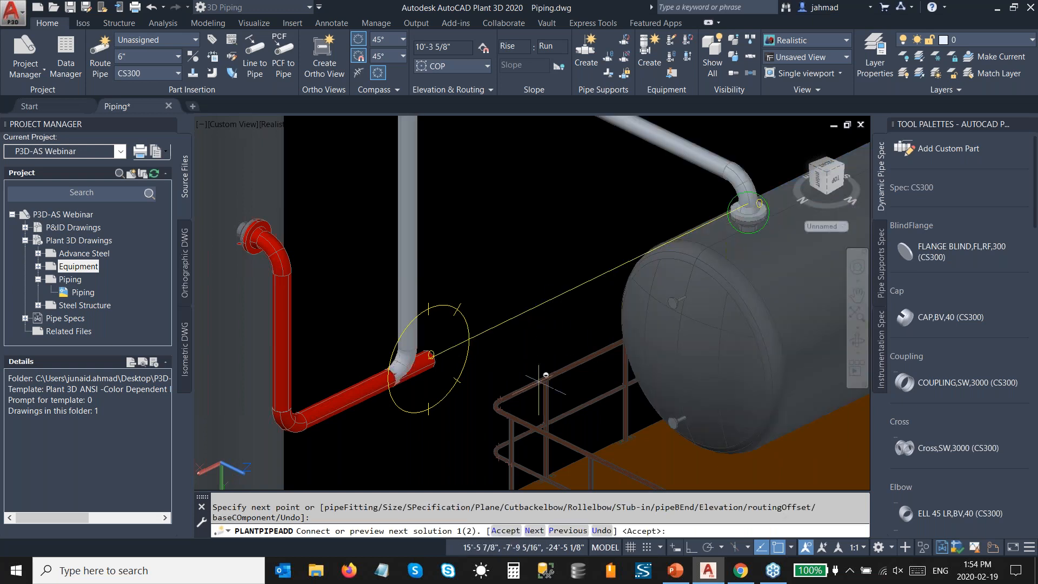
click(534, 531)
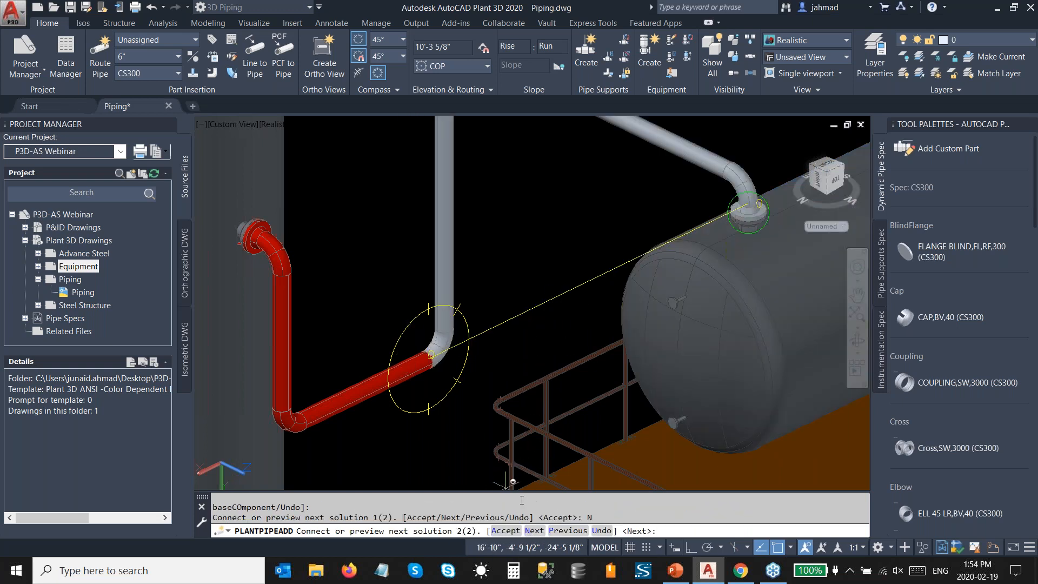
click(506, 530)
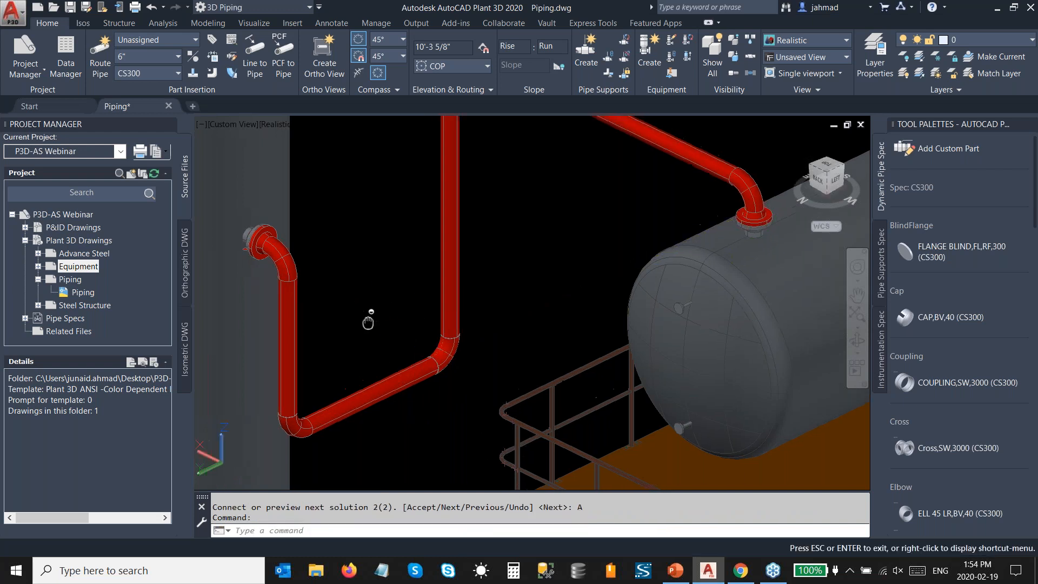
Step: Add a horizontal bypass pipe between the two vertical pipes, branching from the middle of the one beside the column
middle_drag(366, 317, 435, 349)
scroll(436, 349, up, 2)
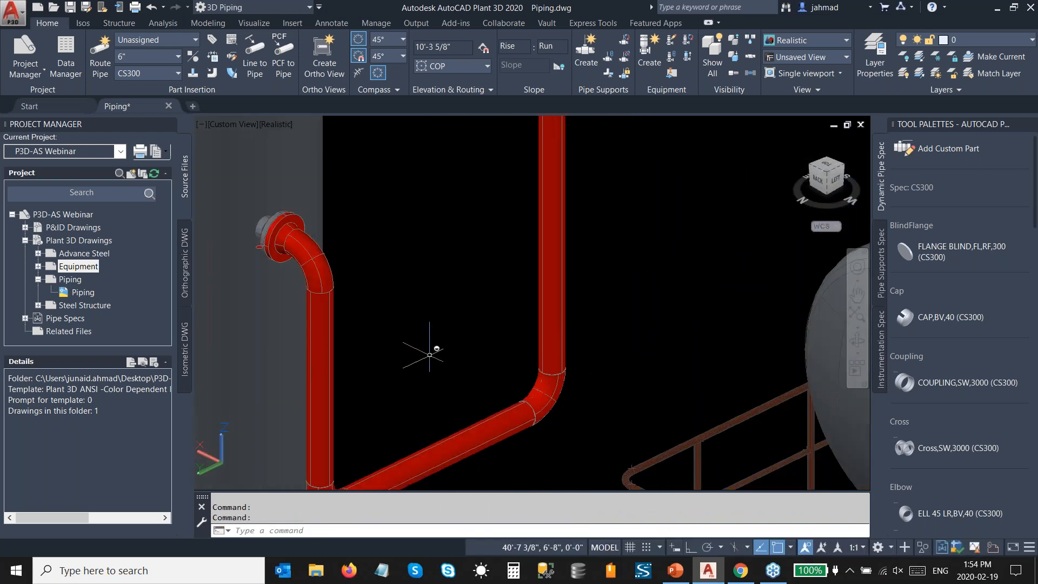
click(323, 379)
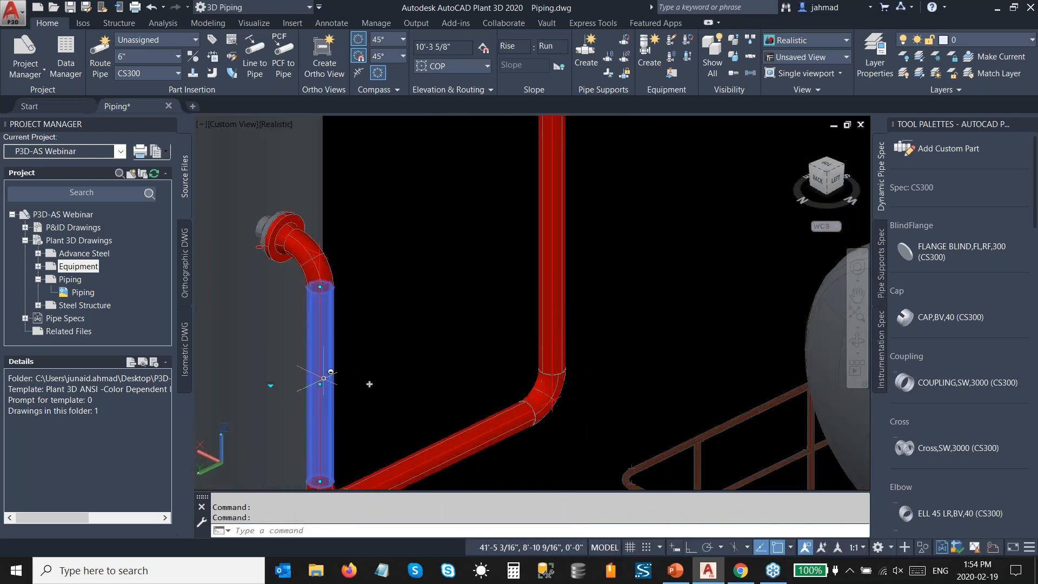
click(369, 384)
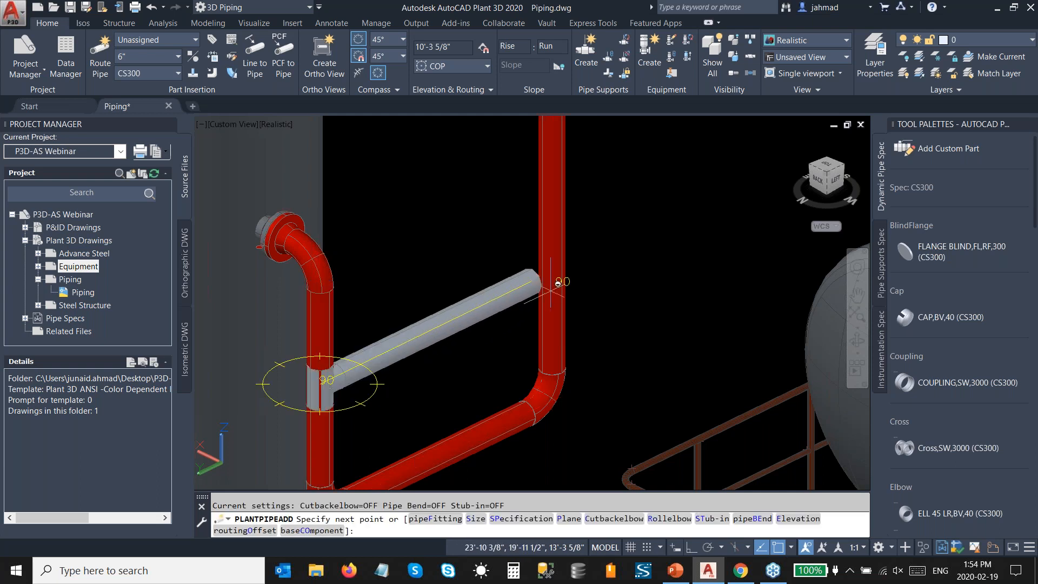
click(557, 277)
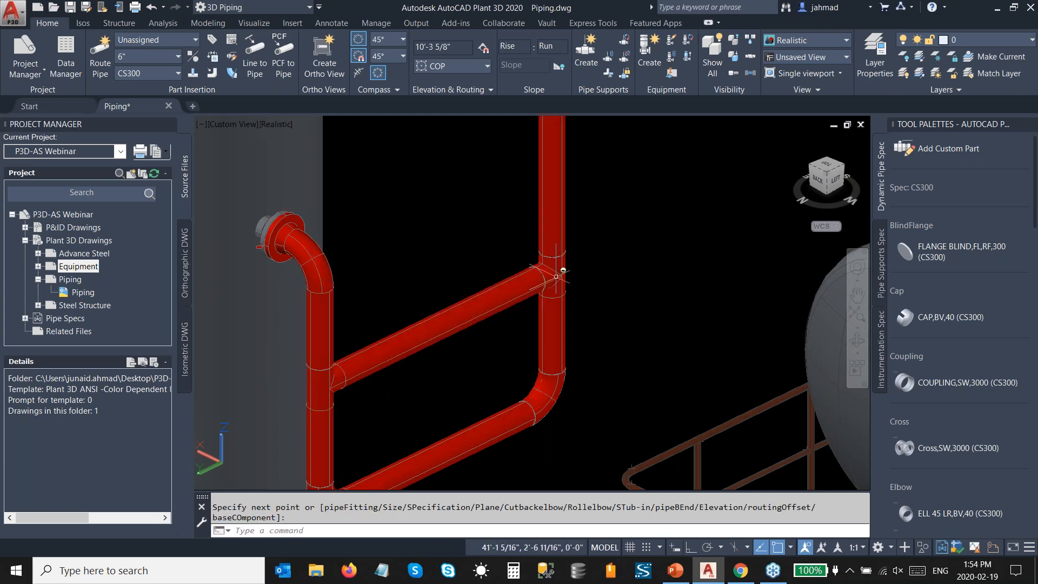
key(Escape)
Step: Substitute the tee at the bypass's far end, away from the column, with the 6"x4" reducing tee
scroll(557, 270, up, 2)
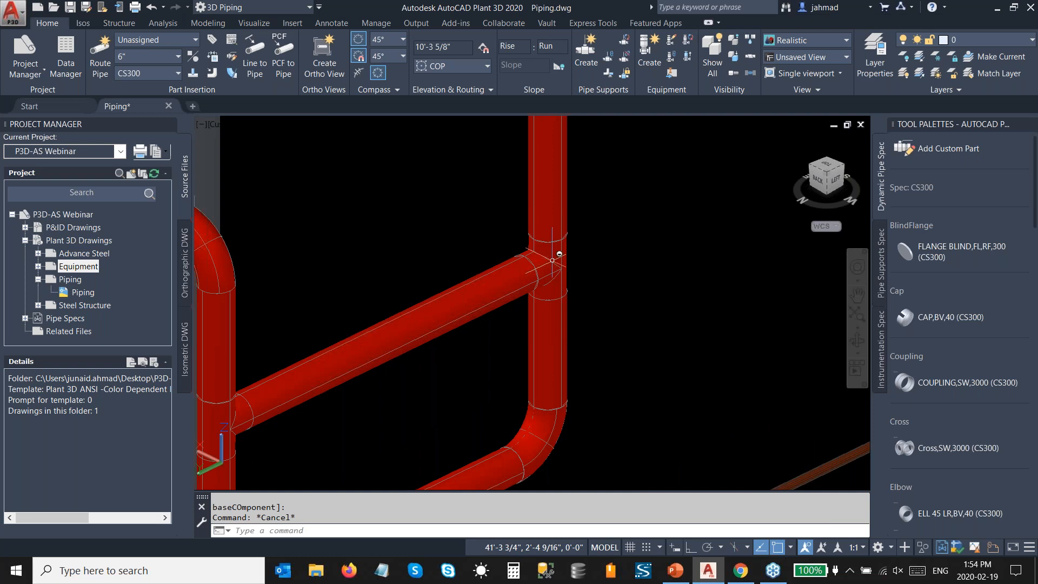
click(554, 265)
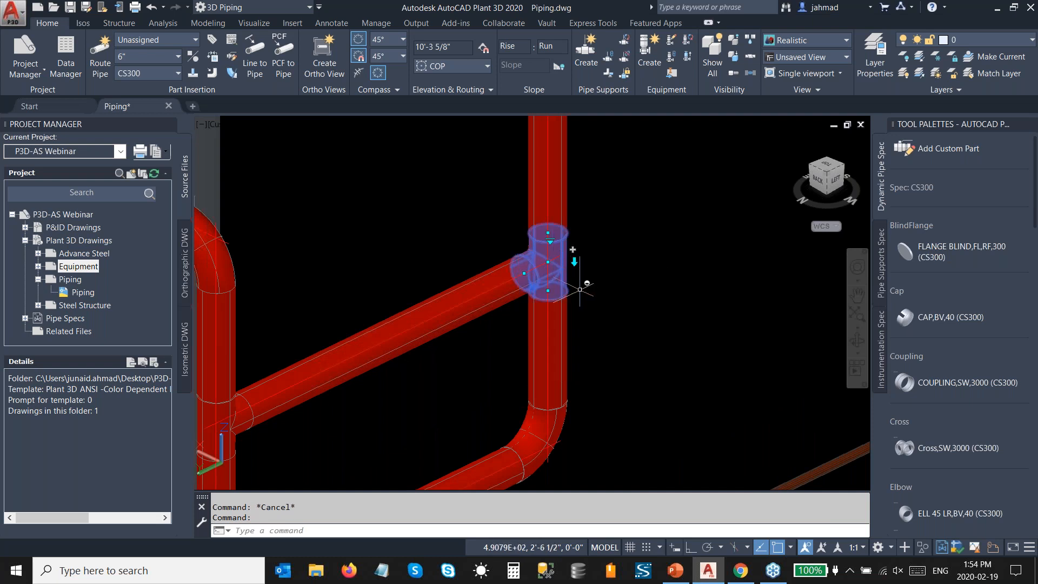
click(550, 241)
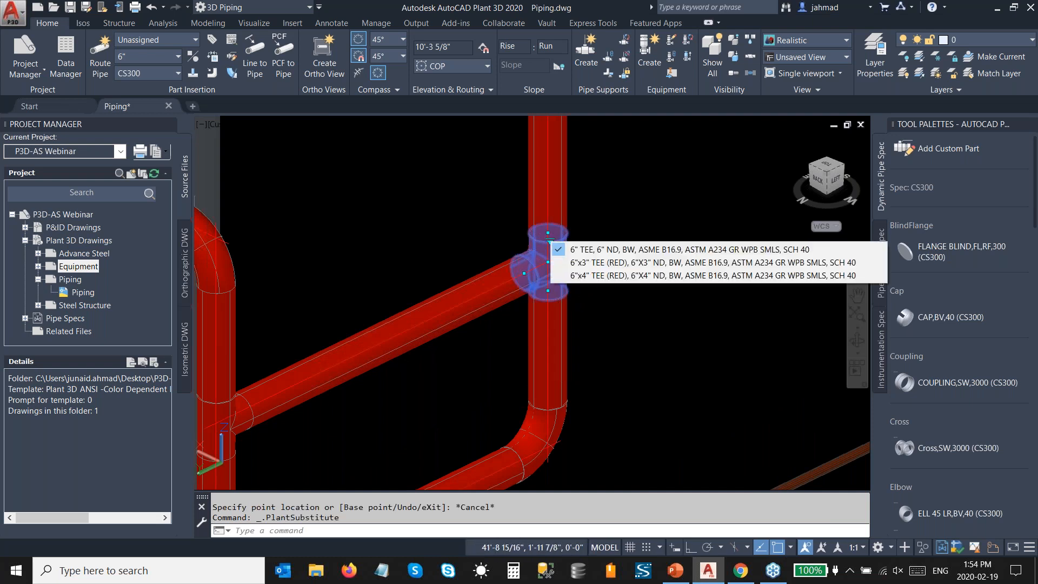
click(581, 277)
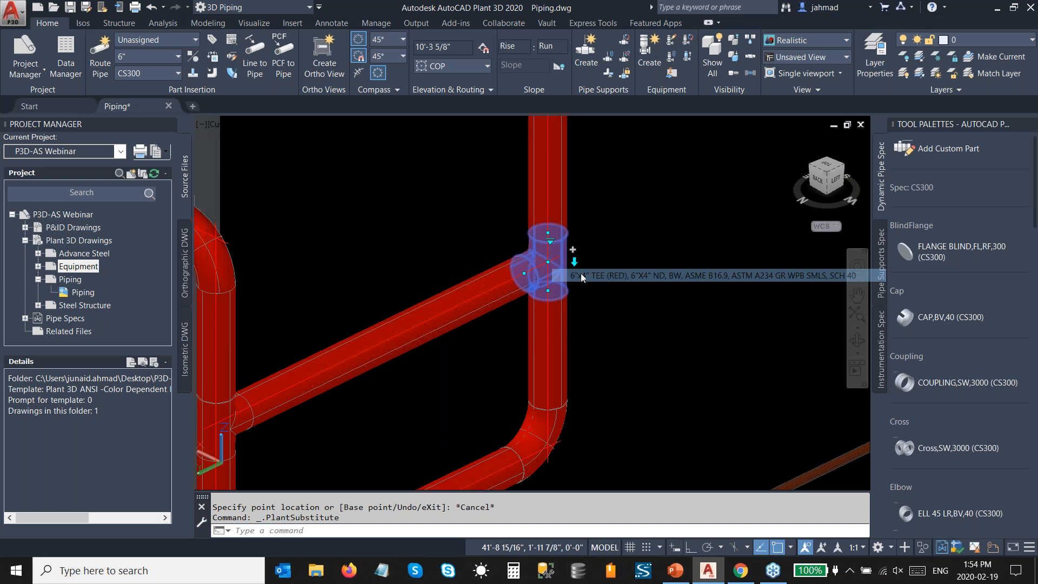
Step: Substitute the tee at the bypass's column-side end with the 6"x4" reducing tee
scroll(574, 274, down, 2)
middle_drag(391, 341, 473, 302)
scroll(474, 301, up, 2)
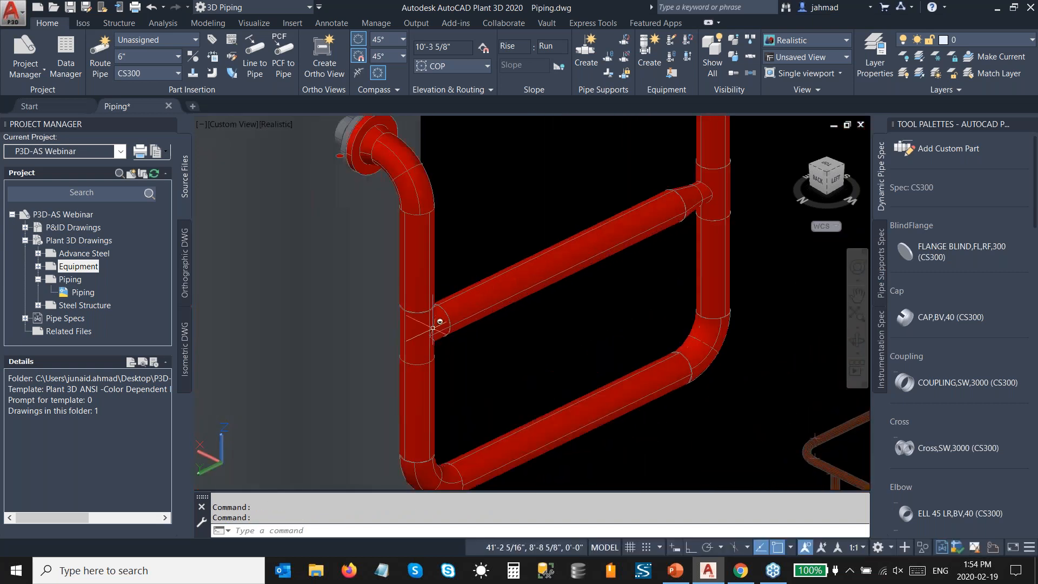
click(422, 327)
click(428, 307)
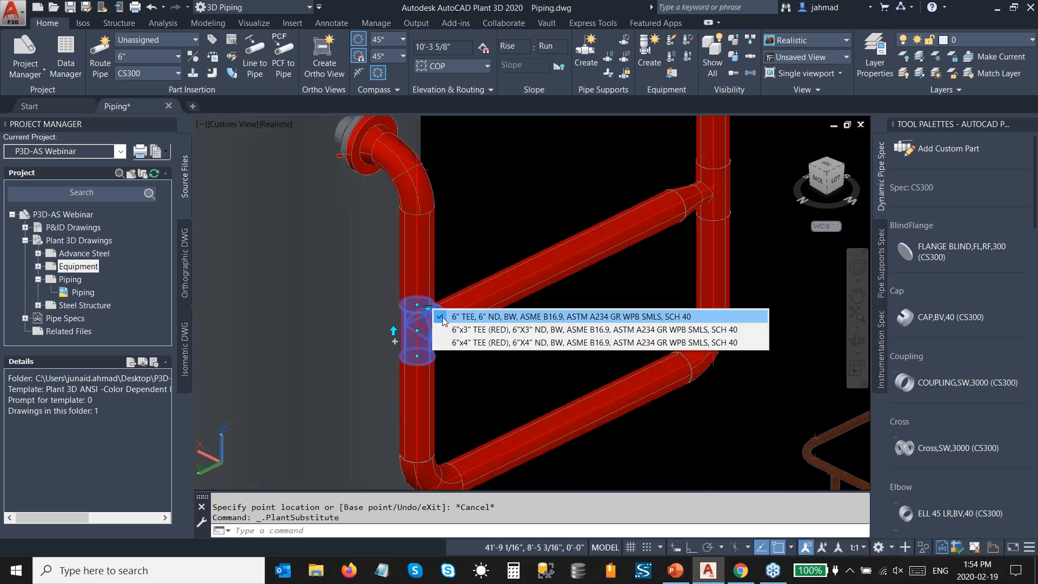
click(463, 342)
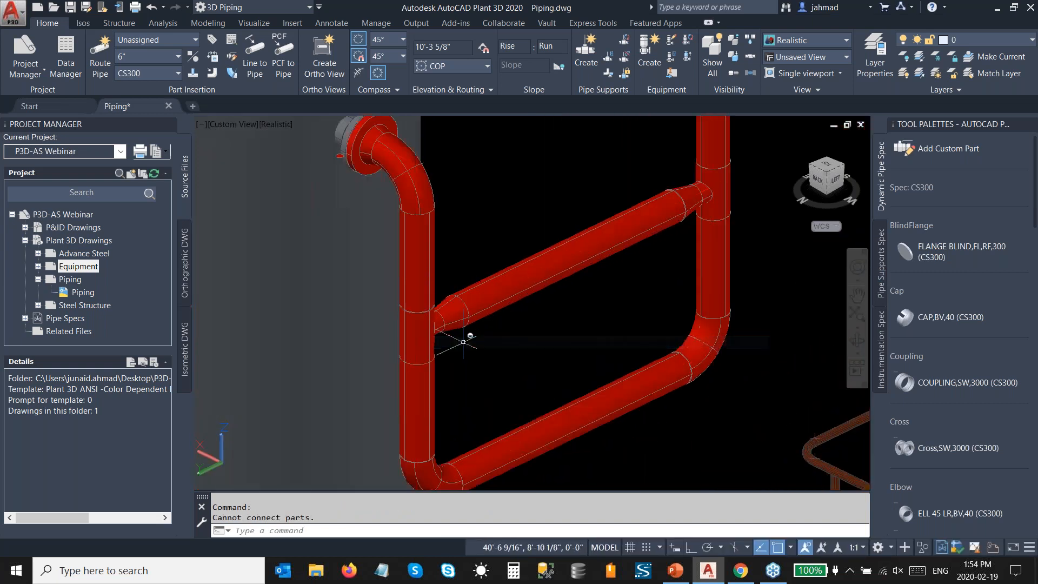
Step: Set the size of the bypass pipe between the two tees to 4" in its properties
click(543, 267)
key(ctrl+1)
click(627, 256)
click(628, 255)
scroll(622, 287, up, 3)
click(621, 296)
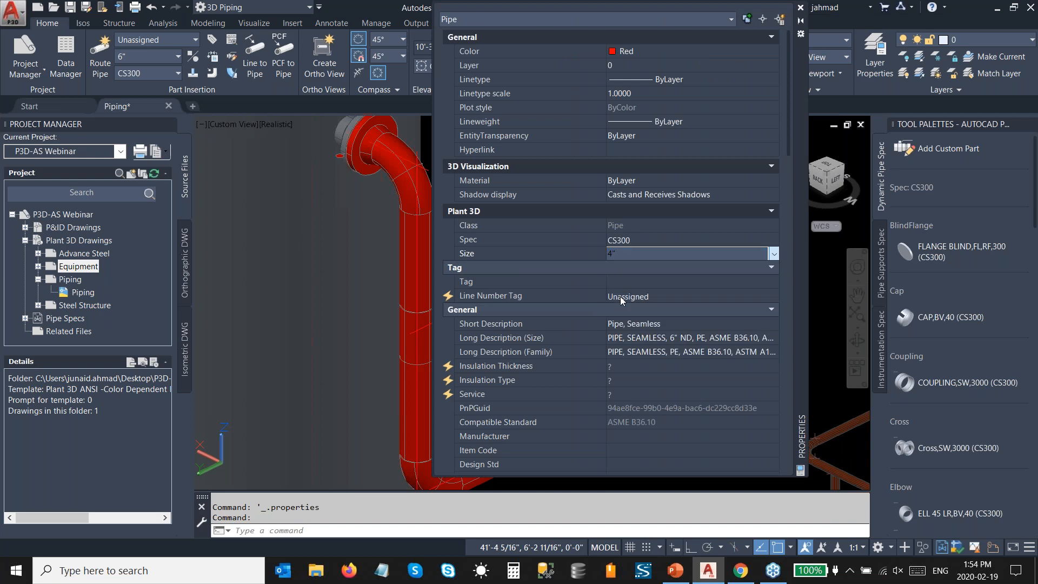
click(802, 8)
key(Escape)
scroll(488, 240, down, 4)
scroll(488, 240, up, 4)
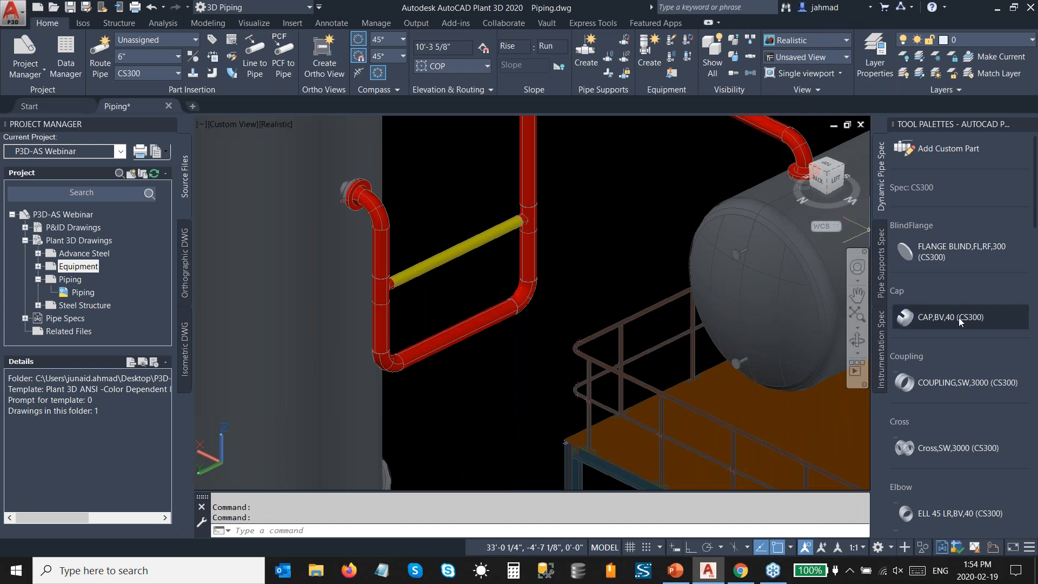
Step: Insert a Globe Valve,FL,RF,300 centred on the midpoint of the lower horizontal pipe, with its handwheel pointing out sideways
scroll(958, 319, down, 10)
scroll(956, 331, down, 15)
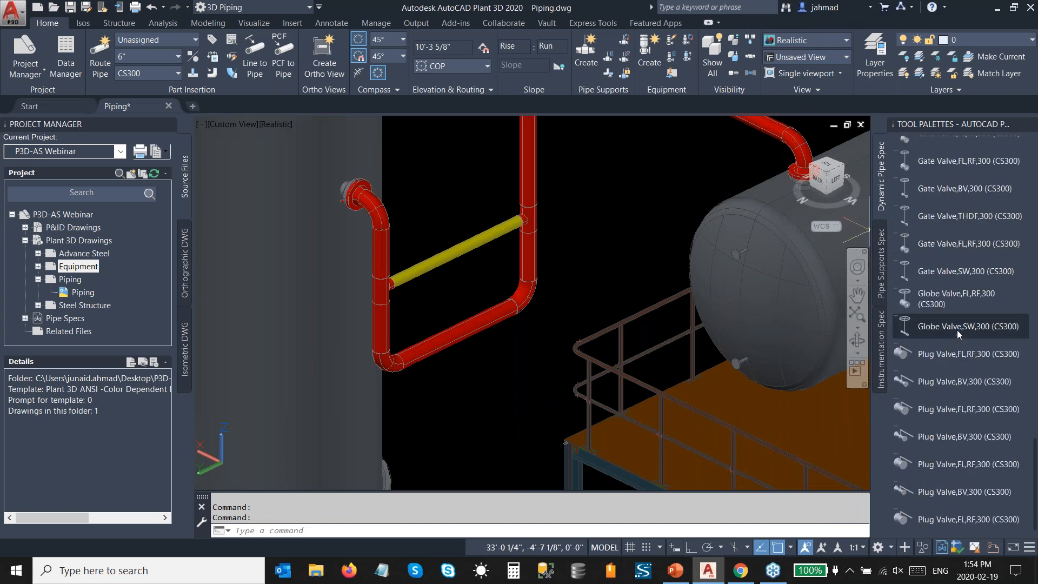
click(935, 302)
scroll(456, 322, up, 3)
click(464, 340)
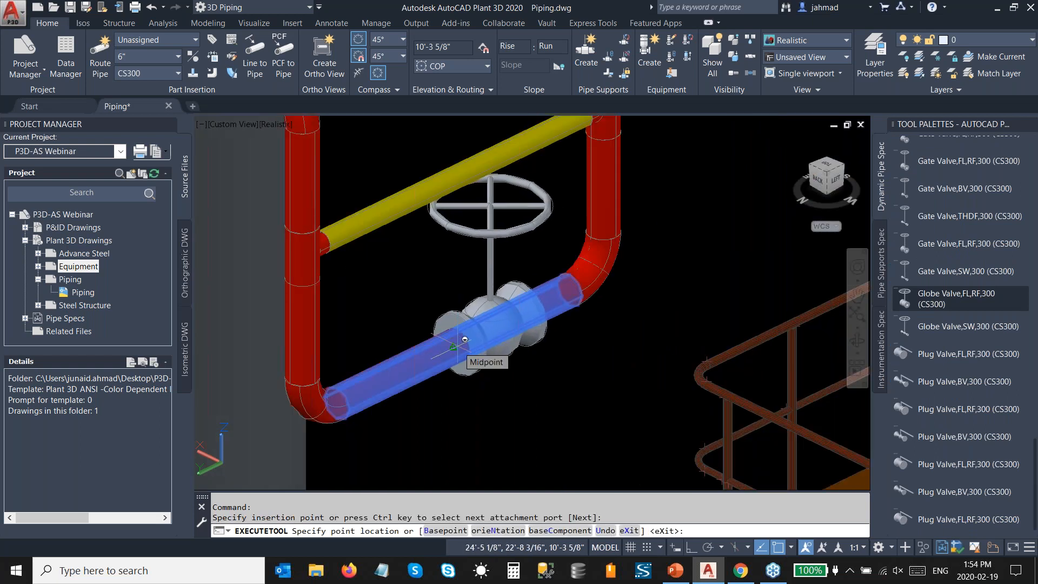
text(b)
key(Return)
text(b)
key(Return)
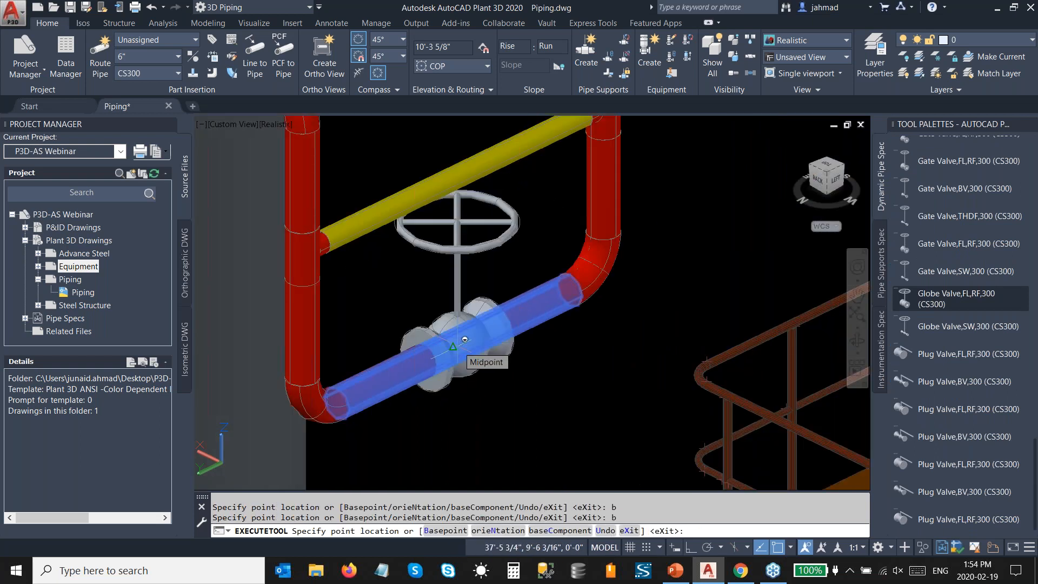
click(464, 340)
click(575, 437)
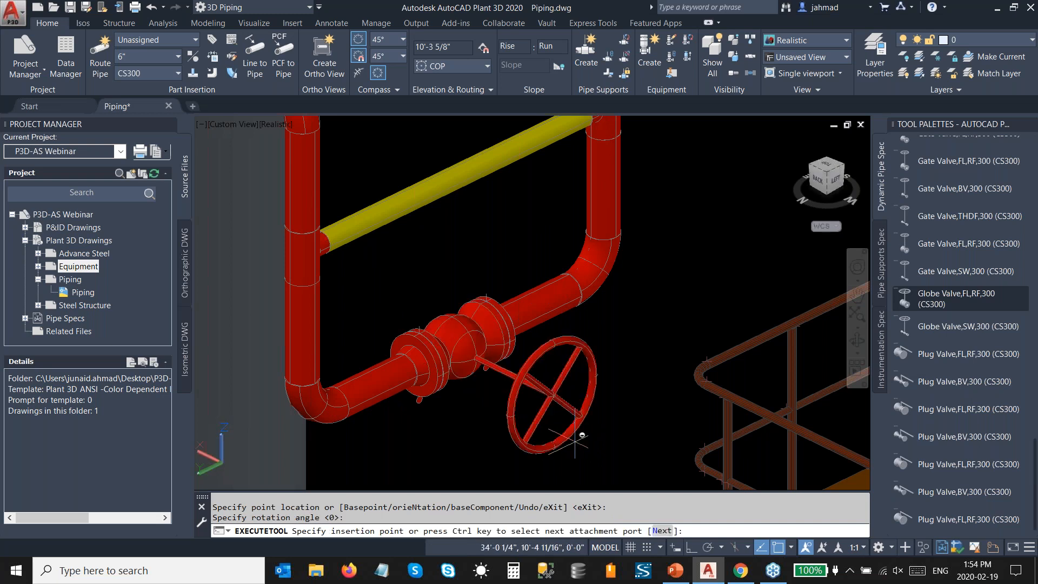
Step: Insert a second Globe Valve,FL,RF,300 at the midpoint of the bypass pipe, rotated 90° so its handwheel matches the lower valve's
scroll(424, 242, down, 2)
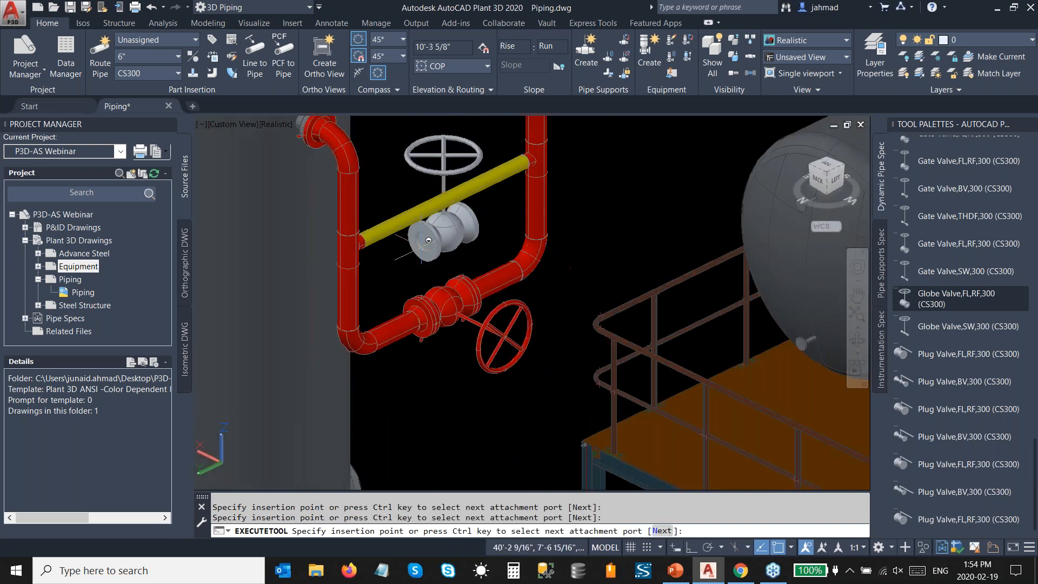
middle_drag(428, 240, 429, 290)
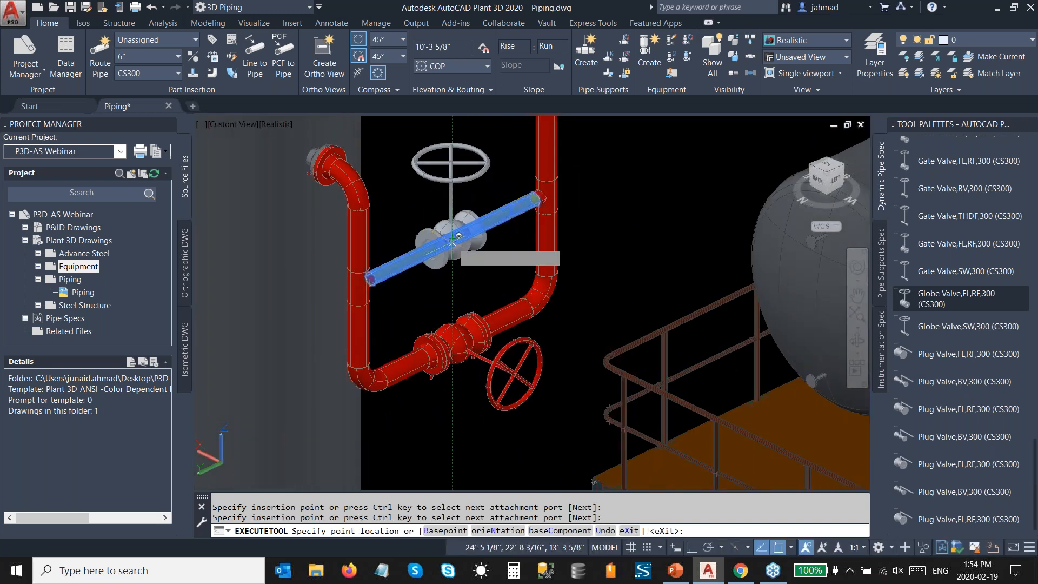
click(432, 249)
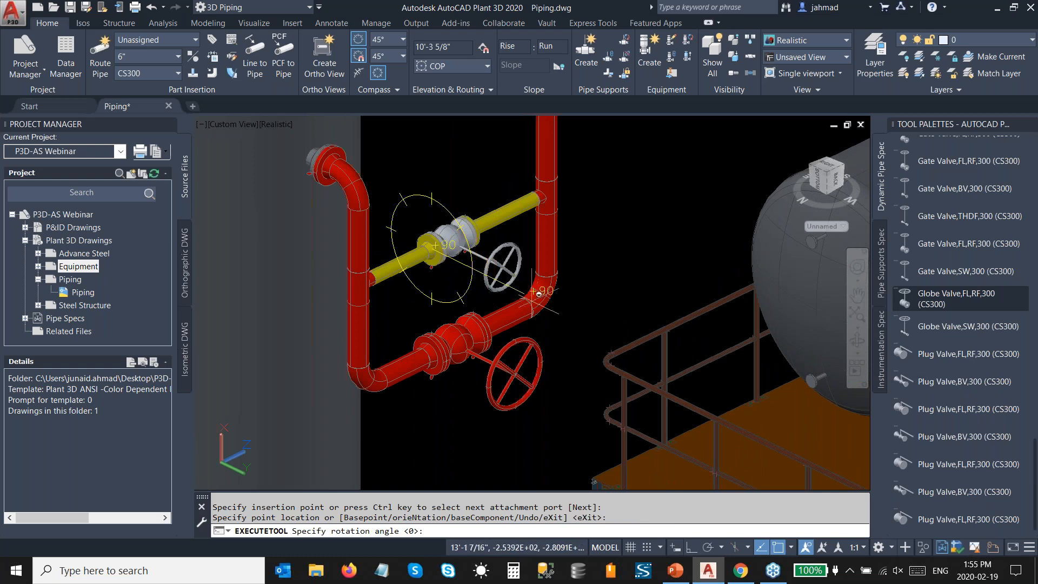
click(602, 310)
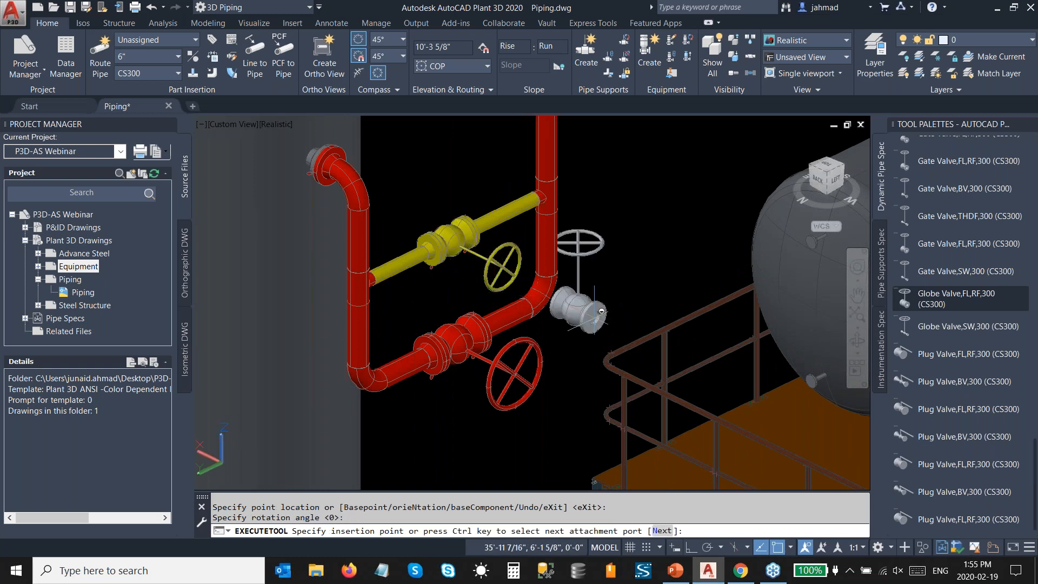
key(Escape)
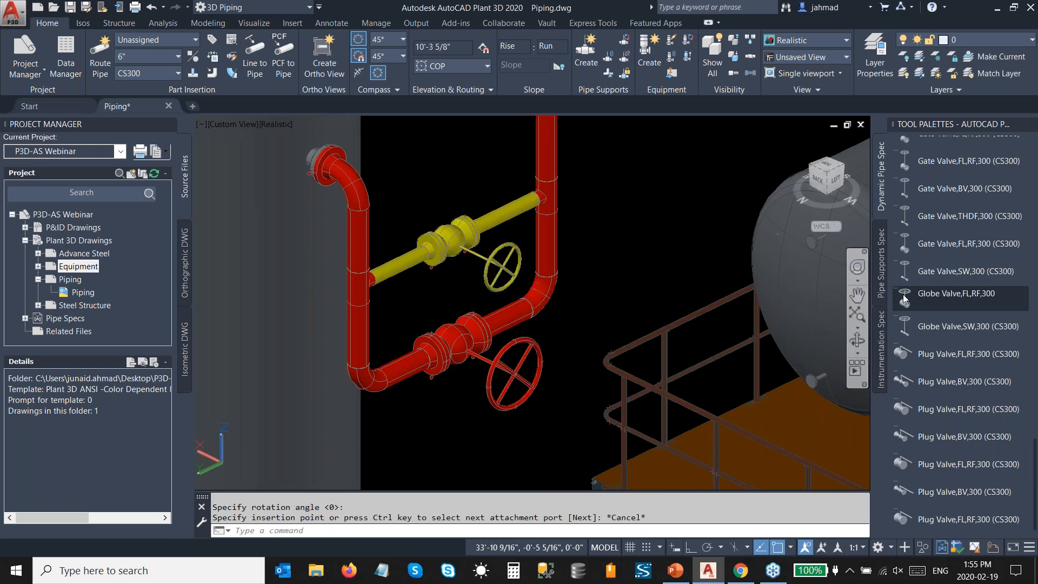
Step: Insert a Gate Valve,BV,300 directly above the bottom elbow of each vertical pipe, handwheels facing the same way as the globe valves'
click(936, 190)
scroll(378, 340, up, 2)
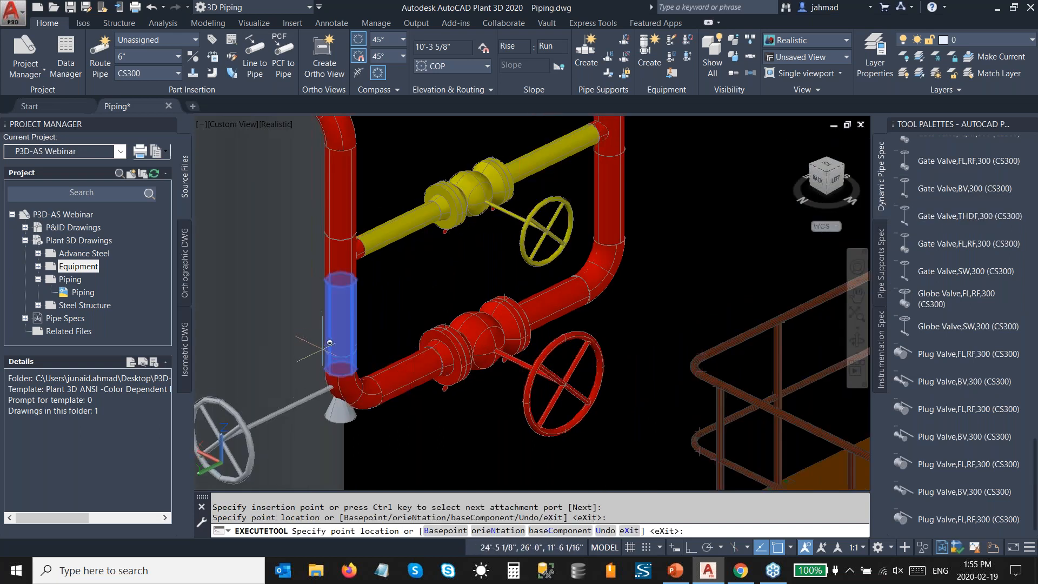
click(347, 361)
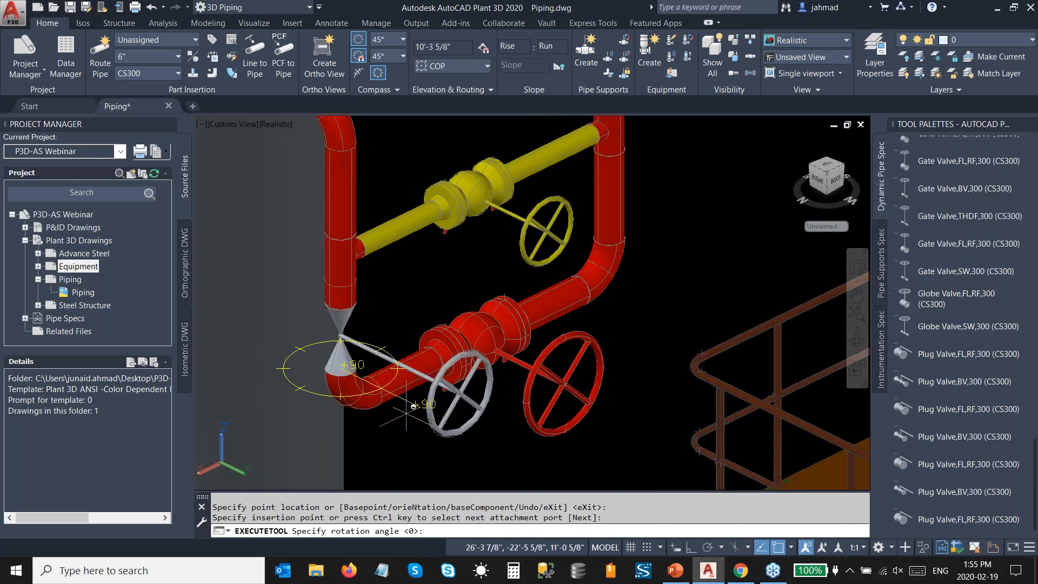
click(442, 427)
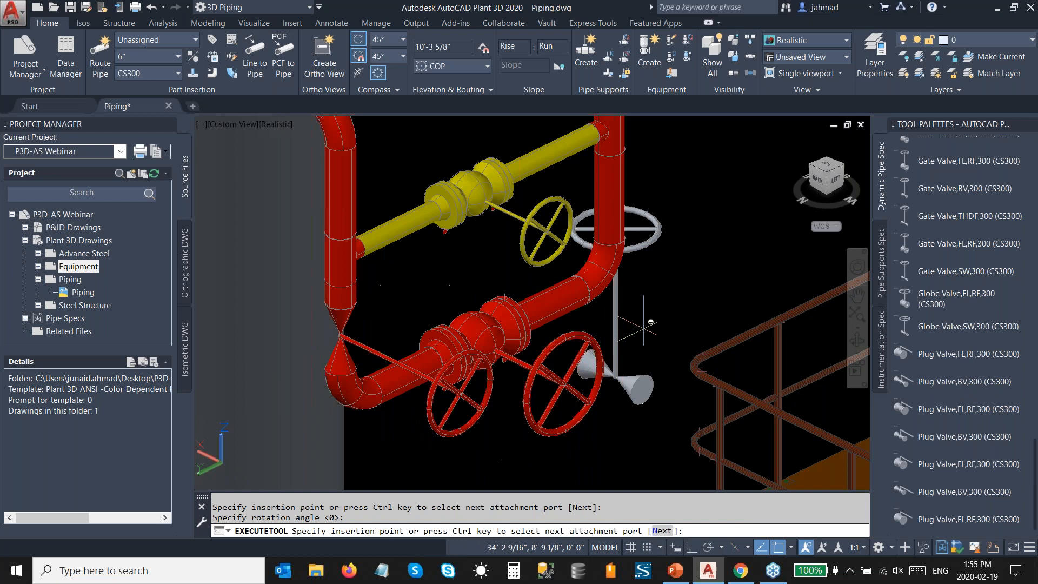
click(612, 227)
click(705, 278)
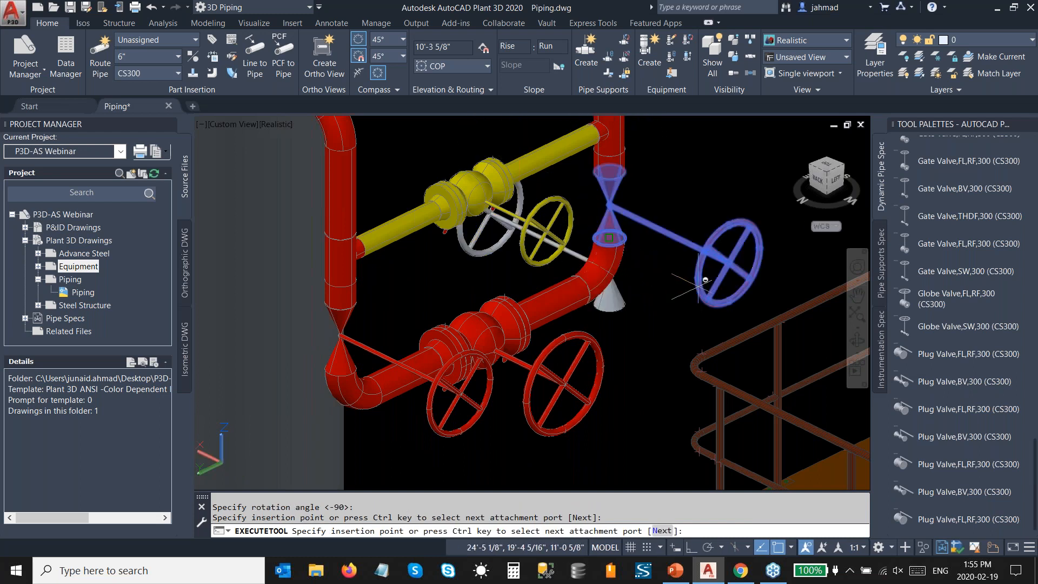
key(Escape)
Step: Place a 4" Check Valve,FL,RF,300 on the top nozzle of the pump nearer the column's base slab
scroll(671, 273, down, 4)
scroll(670, 276, down, 3)
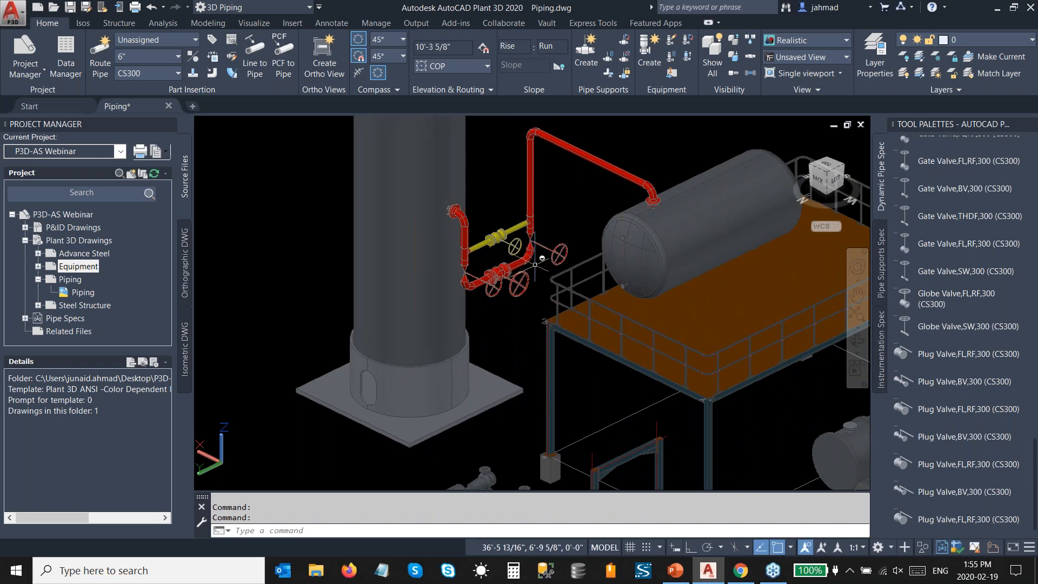
scroll(524, 256, down, 4)
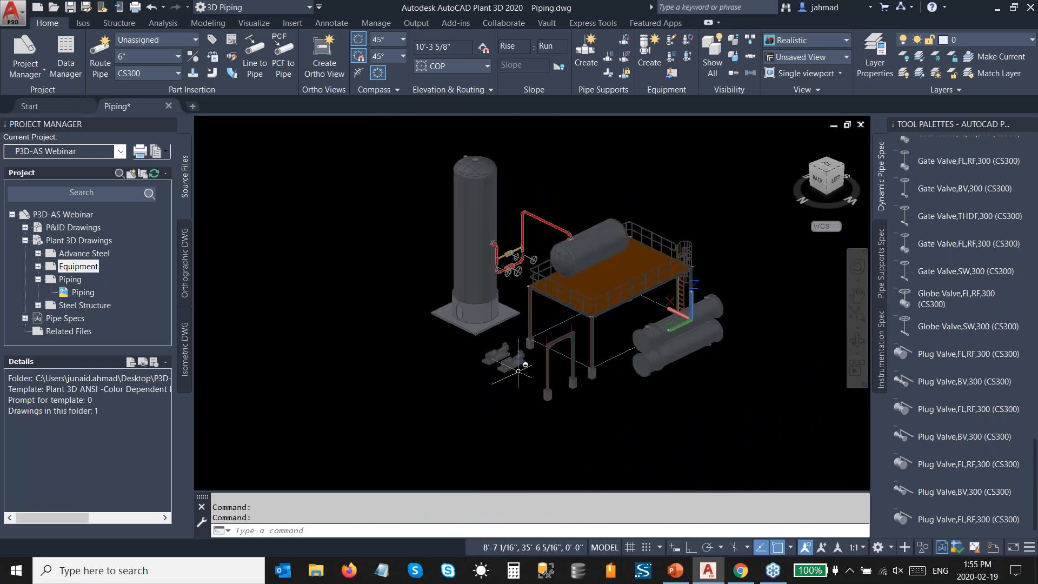
scroll(497, 352, up, 8)
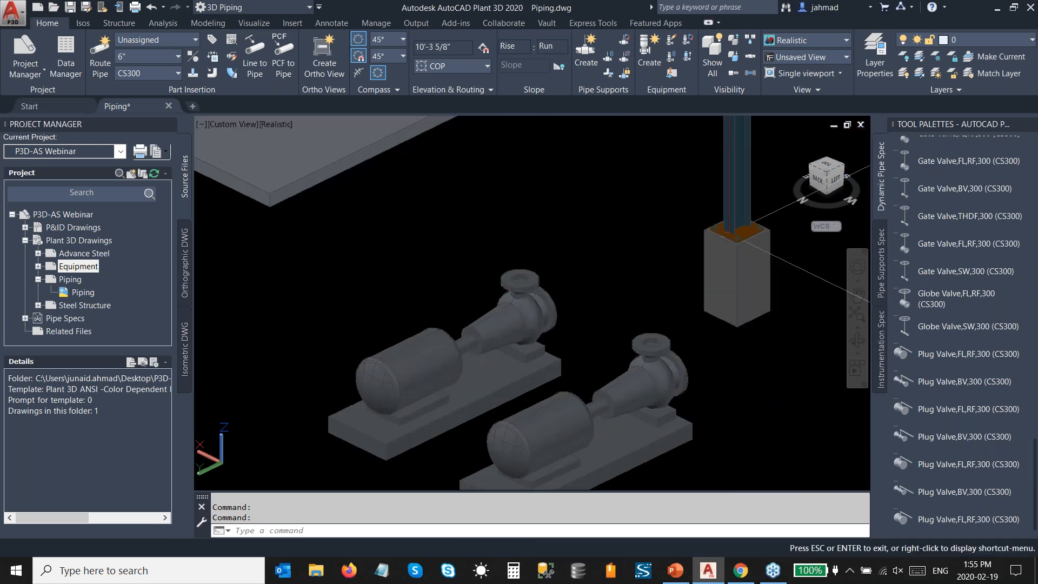
scroll(484, 307, up, 3)
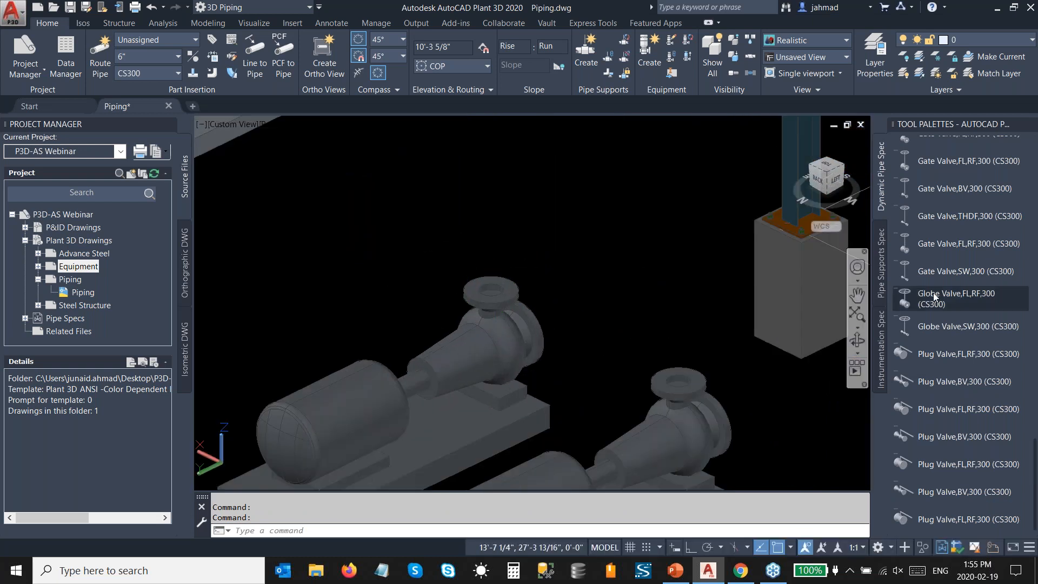
scroll(942, 295, up, 5)
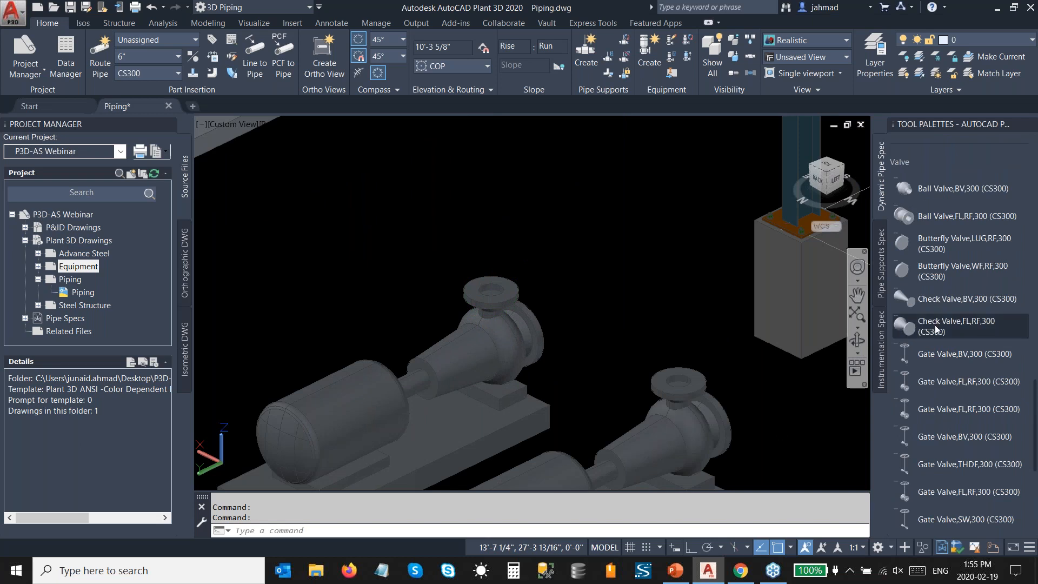
click(937, 330)
key(Escape)
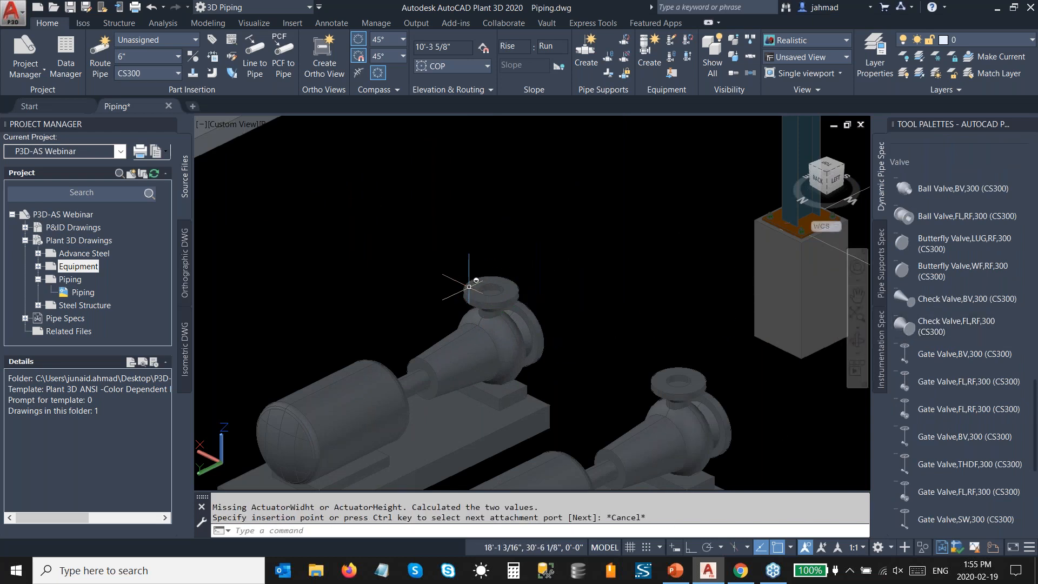
click(135, 57)
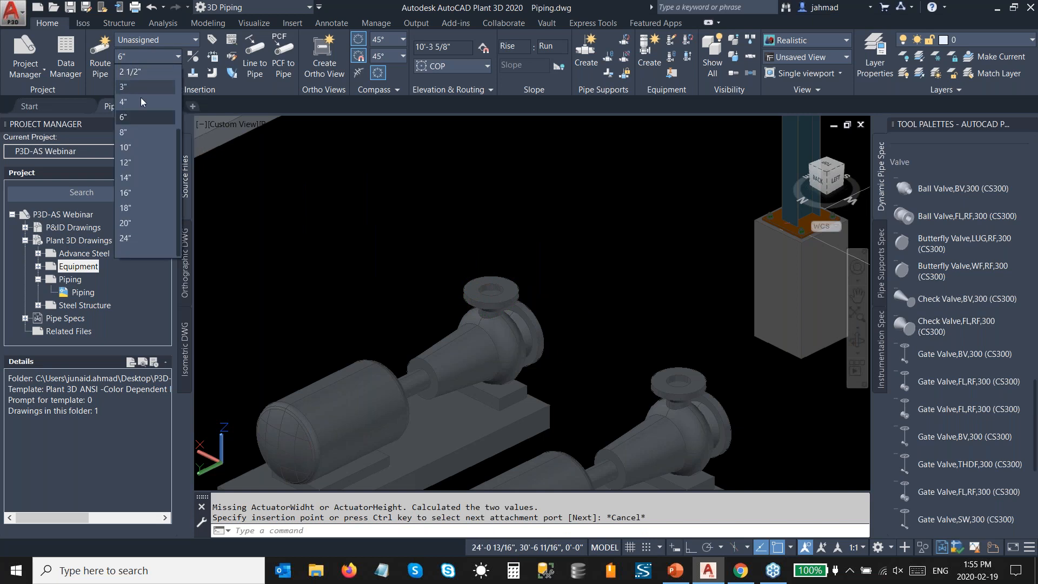
click(140, 100)
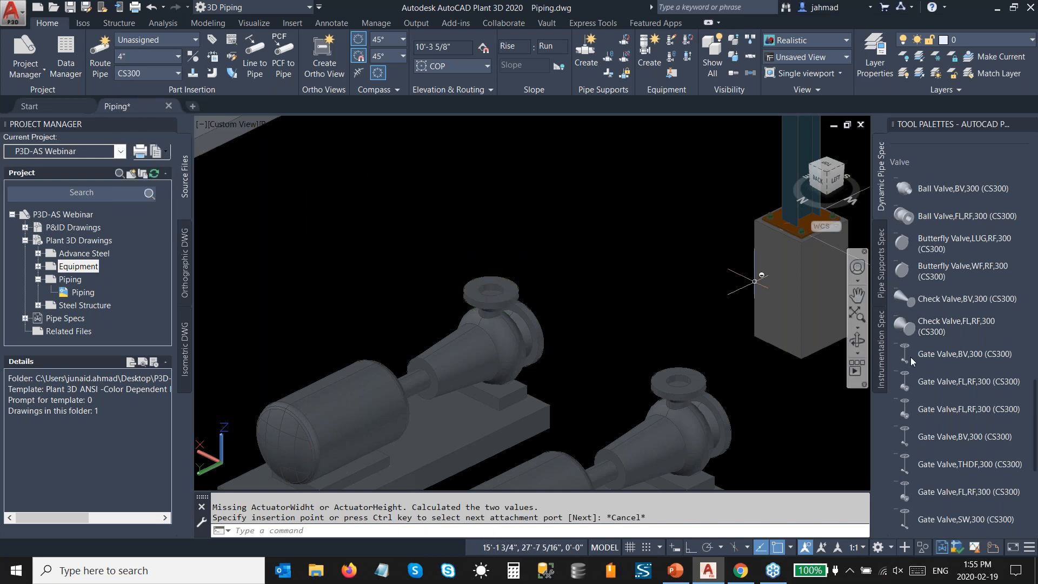
click(939, 323)
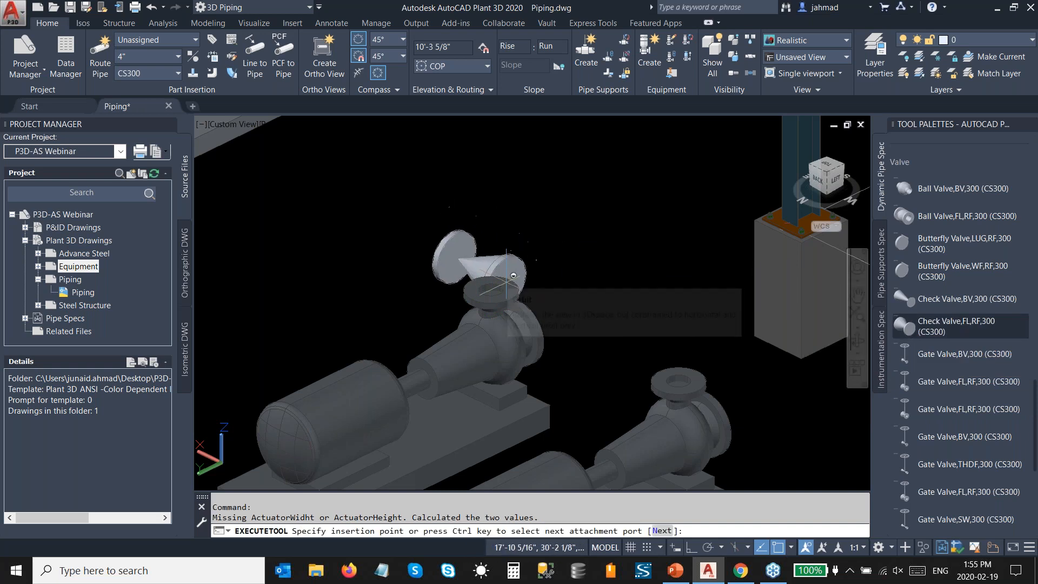
click(498, 283)
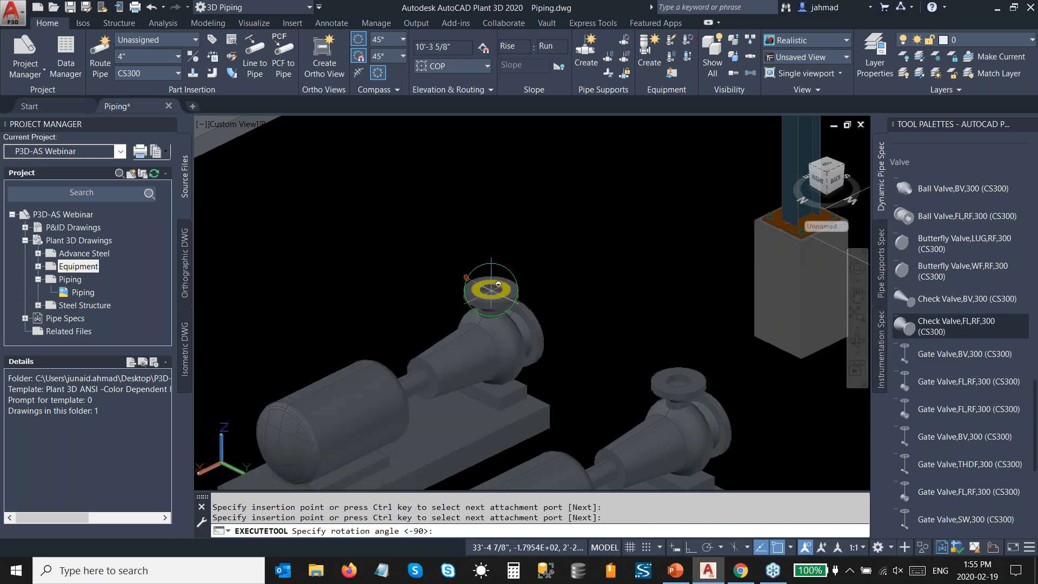
click(608, 337)
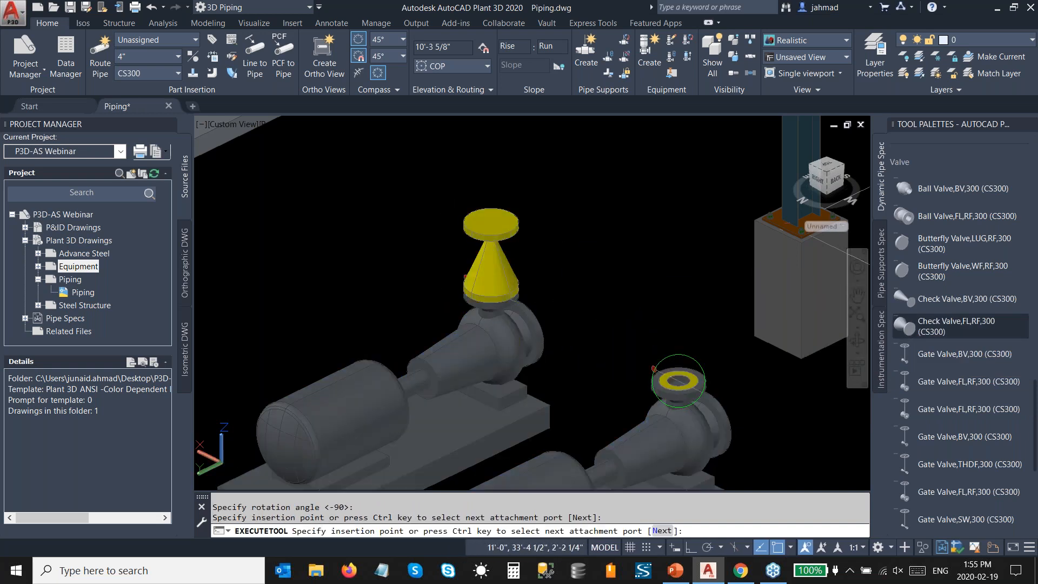
Step: Place a matching Check Valve,FL,RF,300 on the top nozzle of the second pump and finish the insertion
click(674, 378)
click(719, 423)
key(Escape)
scroll(509, 323, down, 3)
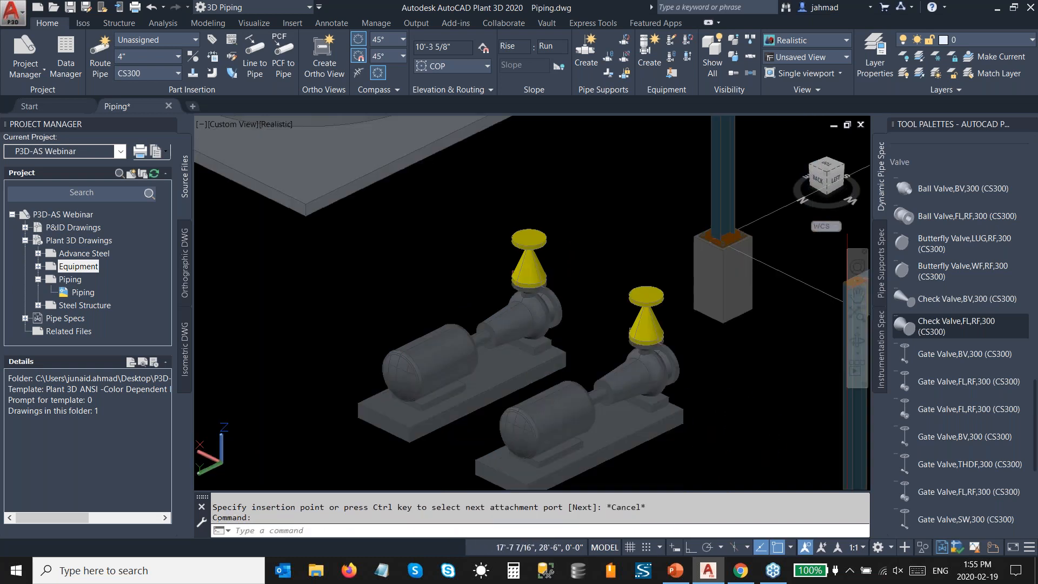
Step: Continue pipe routing from the first pump's check valve, choosing the 4" Gate Valve, Double Disc, 300 LB, RF as the fitting
scroll(509, 323, up, 1)
scroll(465, 314, up, 2)
click(427, 320)
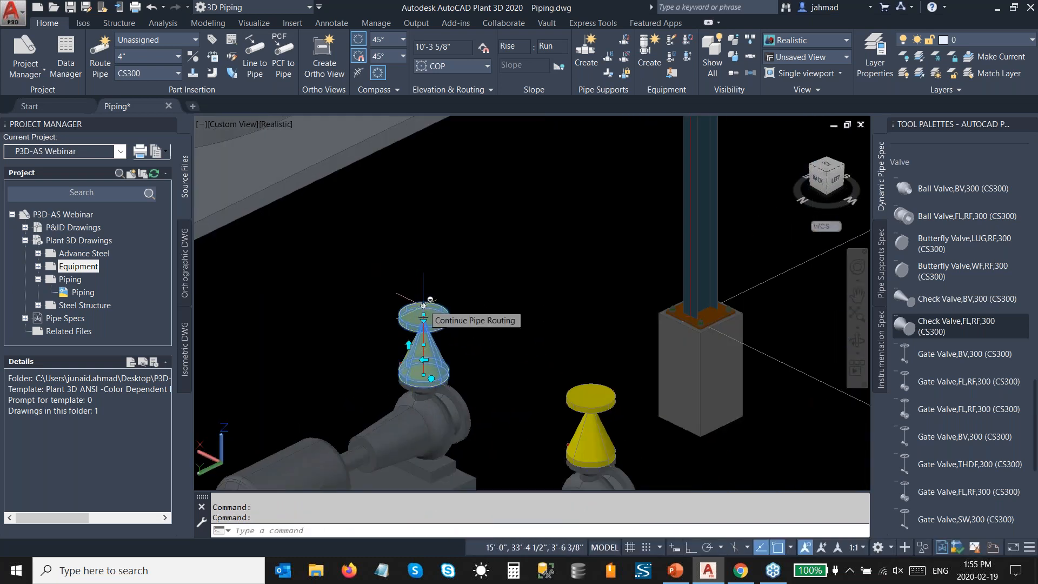
click(424, 306)
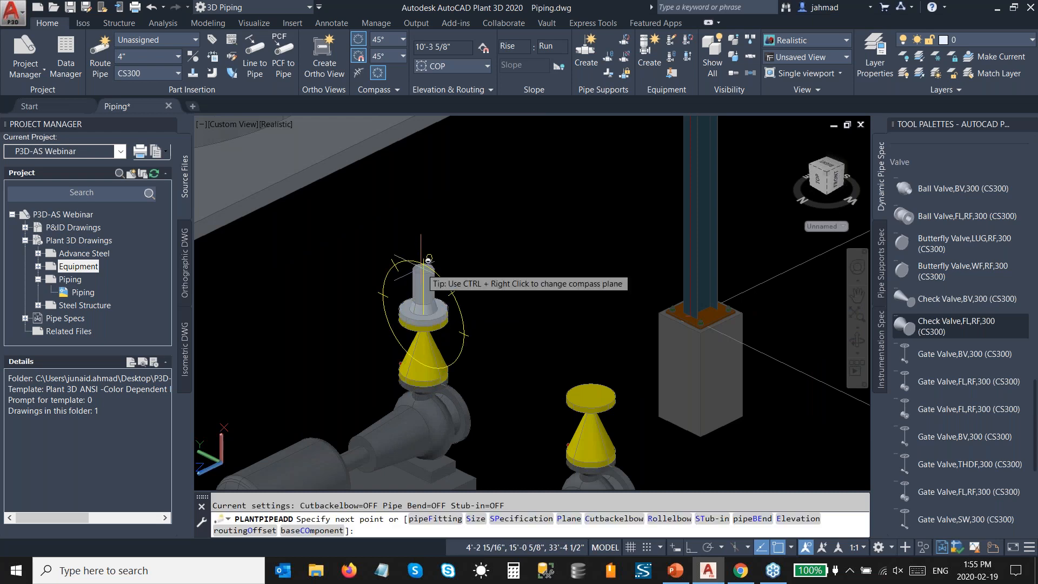
right_click(429, 259)
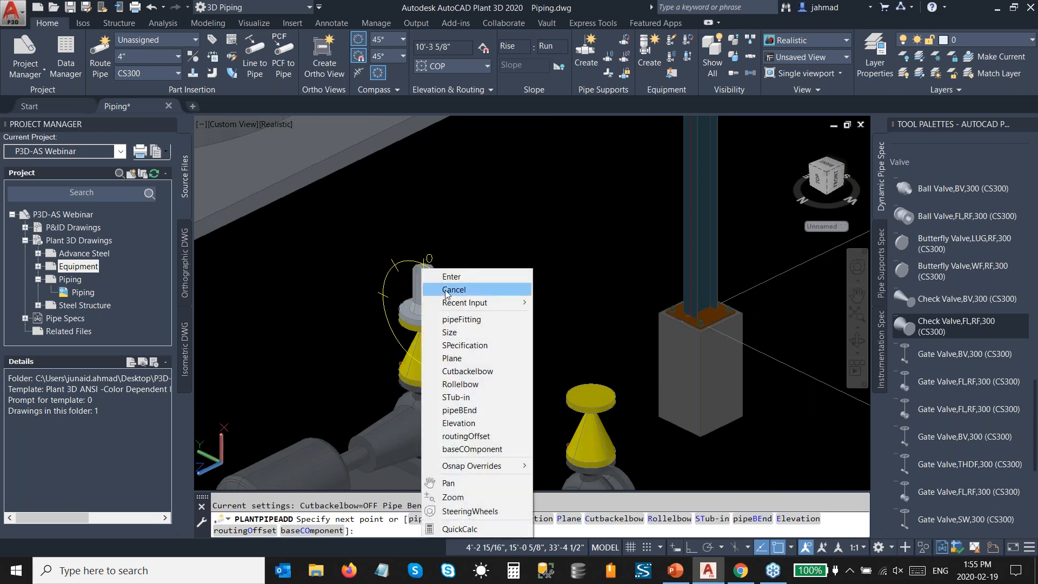
click(462, 319)
click(307, 179)
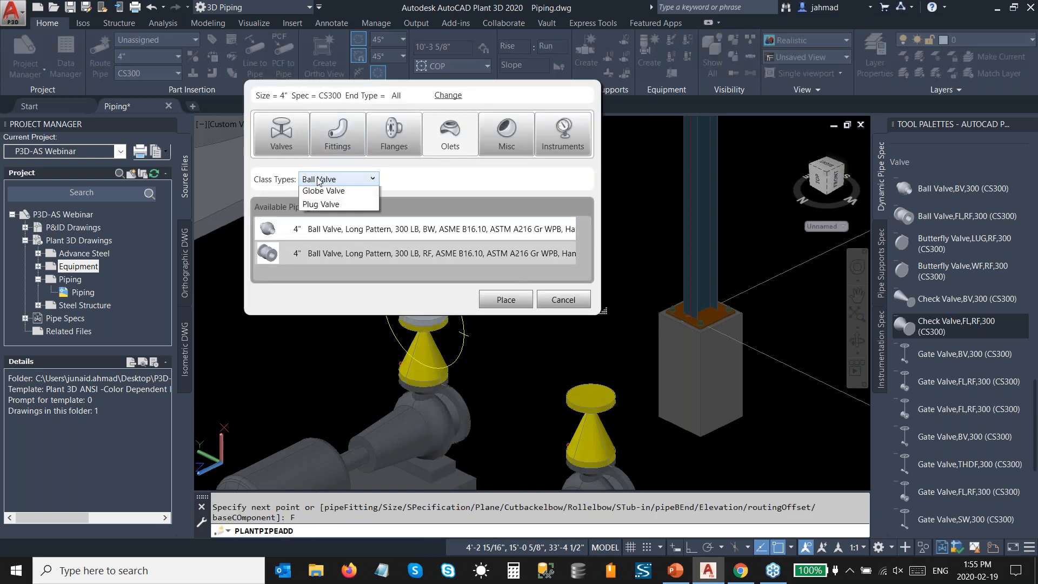
click(325, 233)
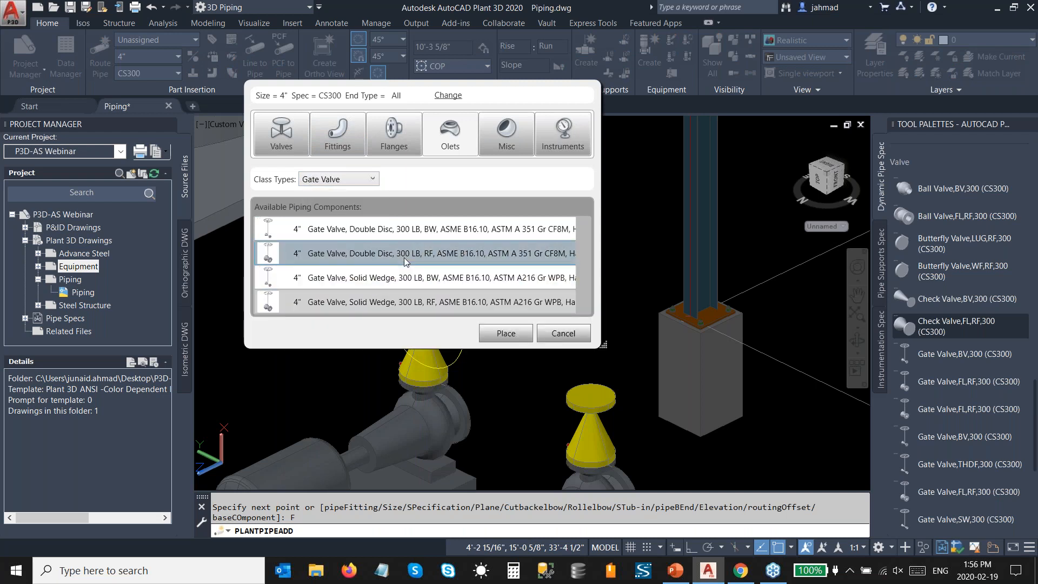
click(506, 333)
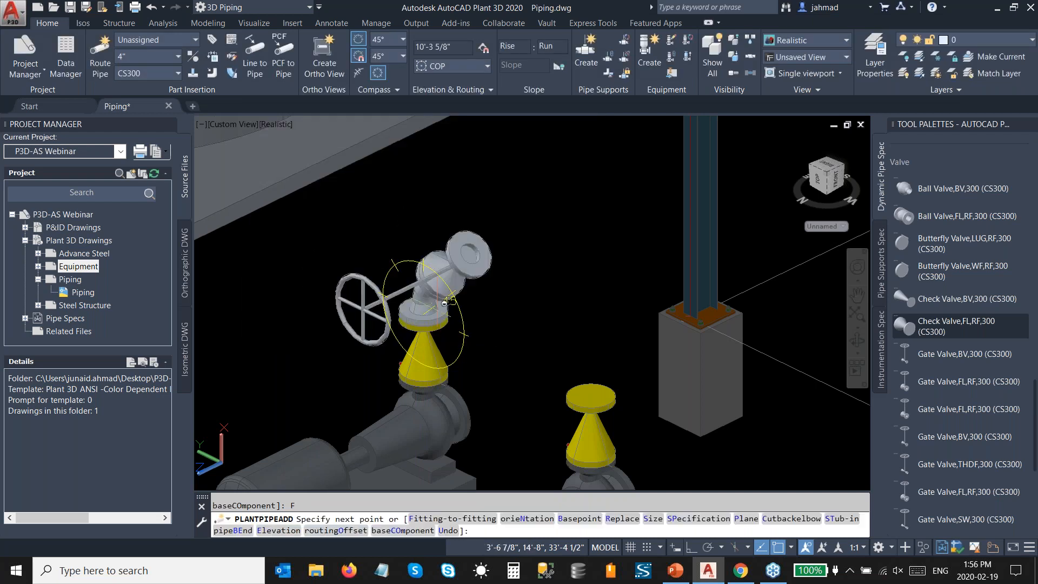
Step: Place the gate valve directly on top of the check valve using fitting-to-fitting mode, with its handwheel rotated 45°
right_click(420, 250)
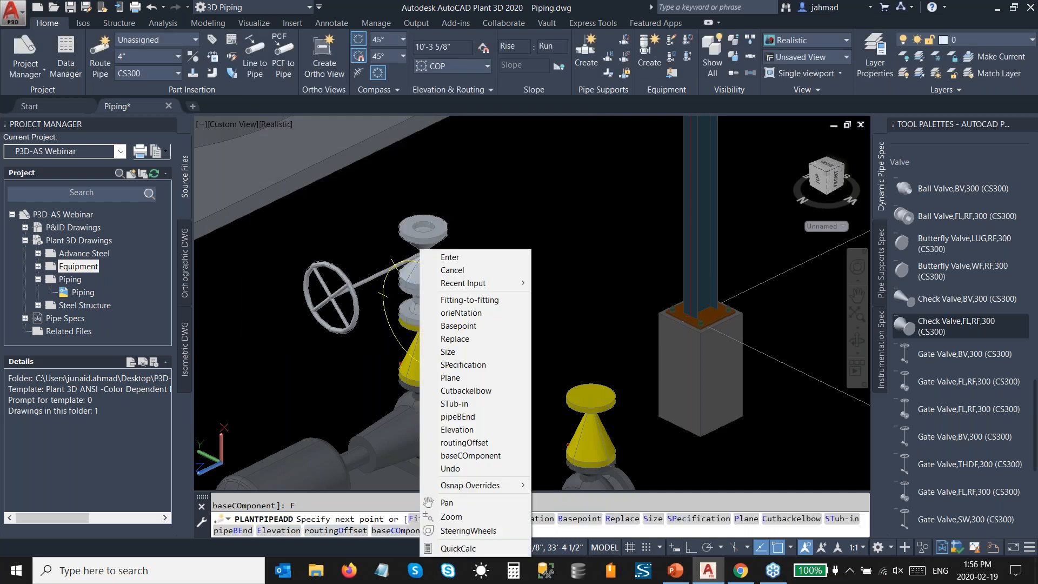
click(454, 301)
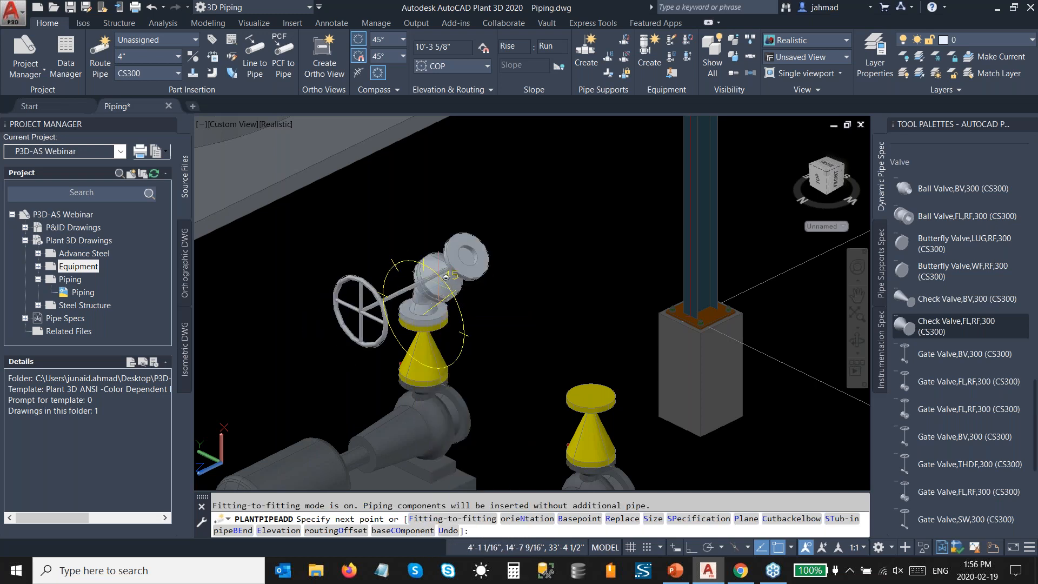
click(423, 265)
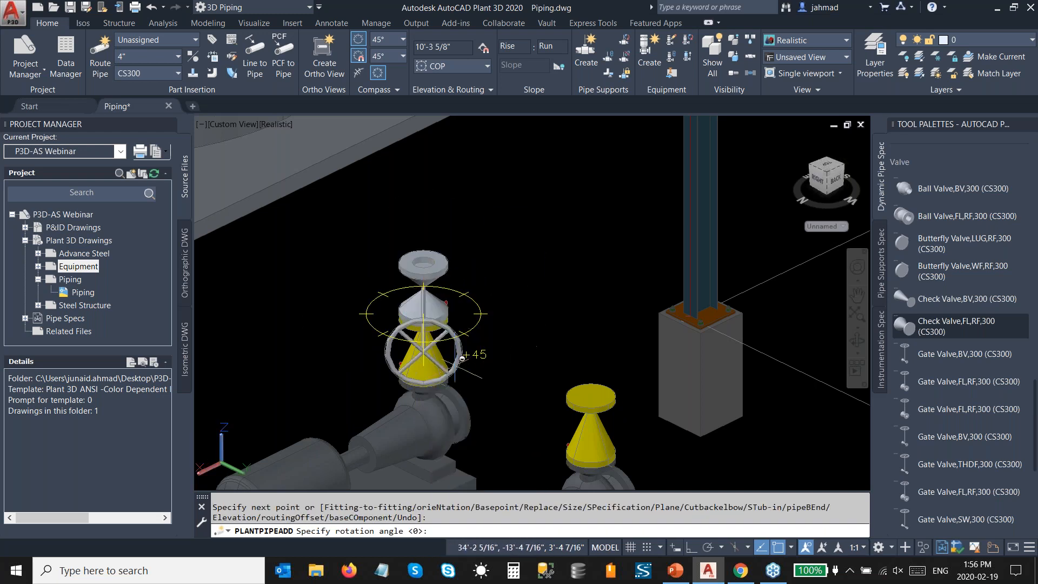
click(469, 374)
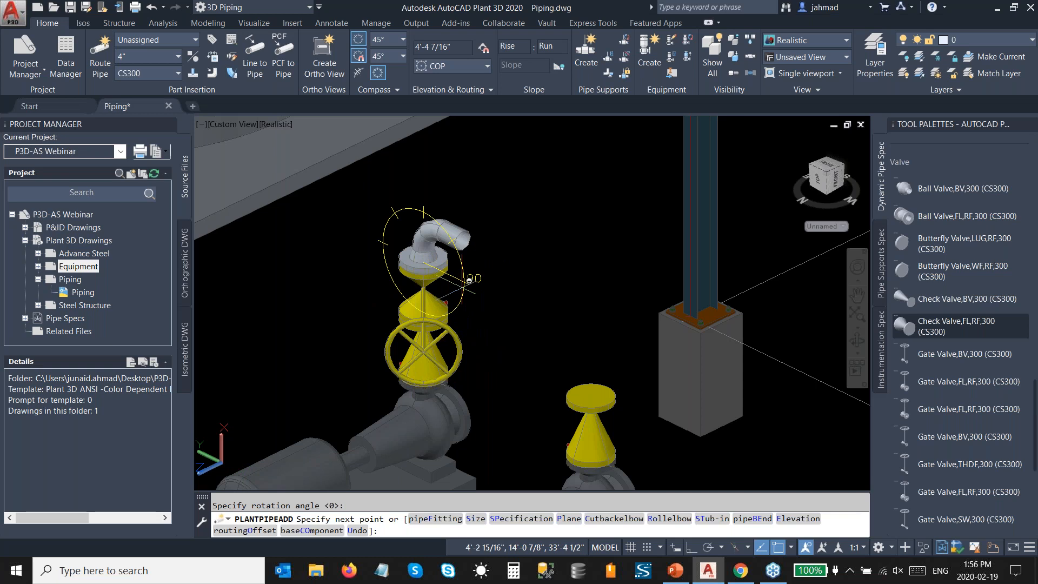
Step: Route the pipe 8' straight up from the first pump's gate valve
scroll(466, 286, down, 4)
middle_drag(447, 211, 427, 294)
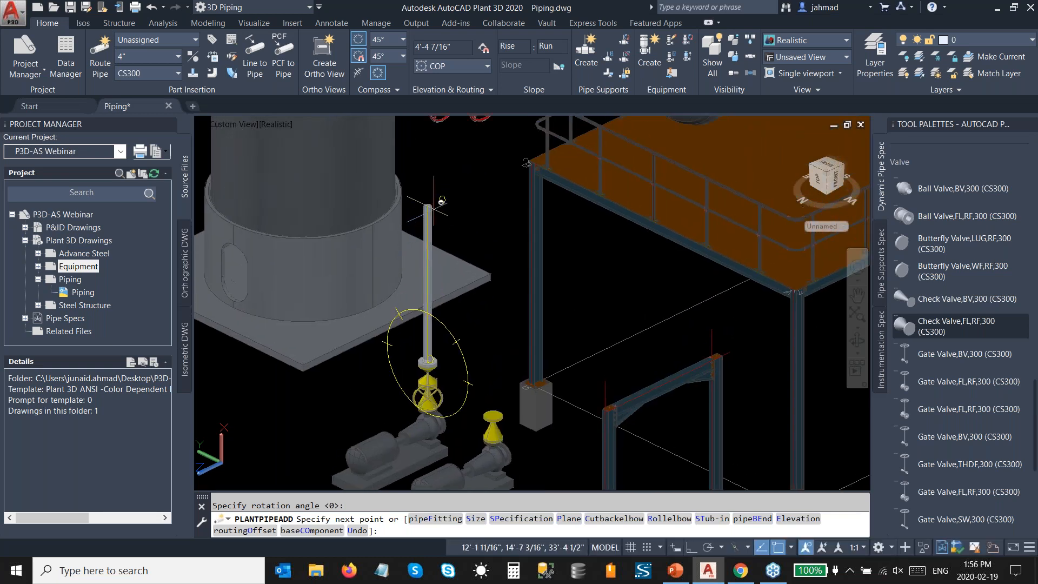
key(Return)
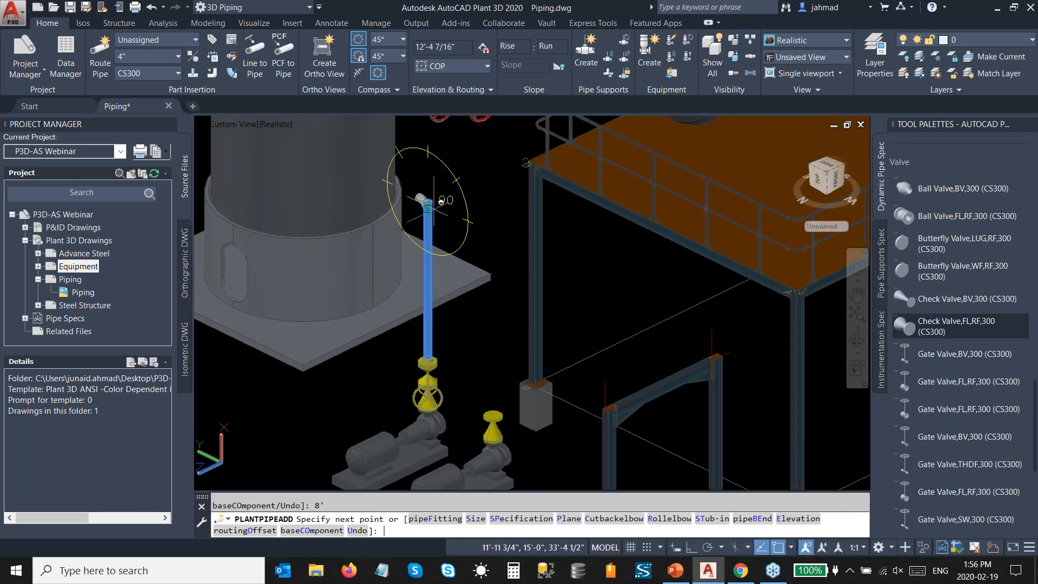
Step: Connect the discharge pipe to the top nozzle of the upper stacked horizontal vessel, accepting routing solution 1
scroll(493, 228, down, 2)
middle_drag(634, 292, 433, 282)
scroll(565, 292, up, 4)
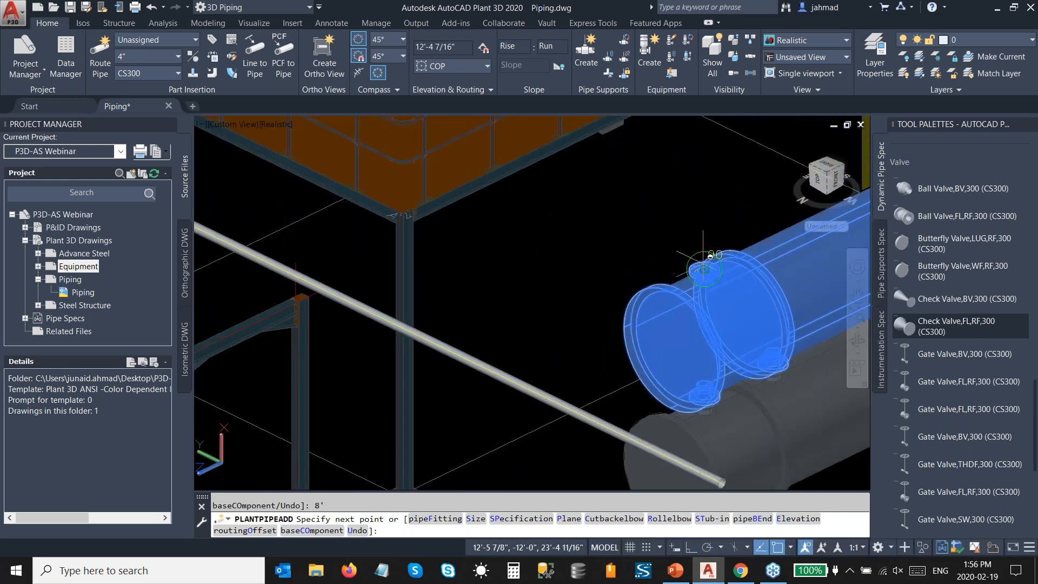
click(703, 267)
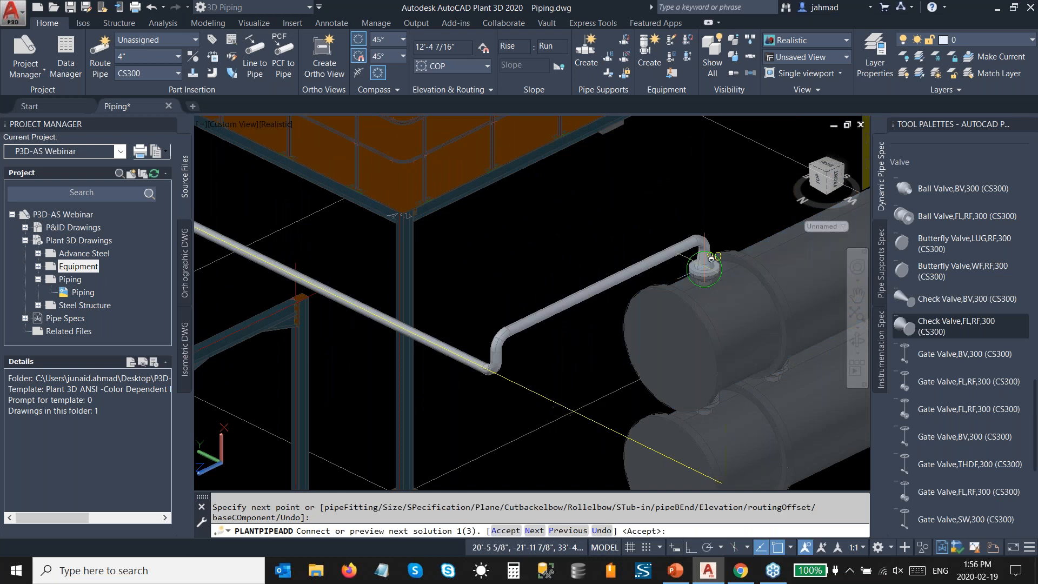
text(A)
key(Return)
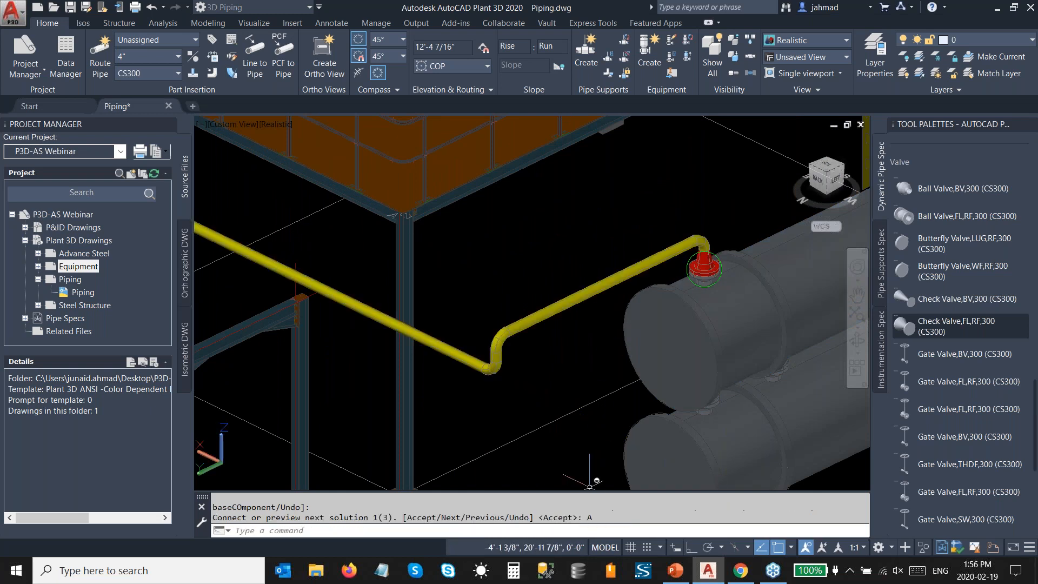
Step: Continue pipe routing from the second pump's check valve, choosing the 4" Gate Valve, Double Disc, 300 LB, RF as the fitting
scroll(587, 335, down, 4)
scroll(395, 341, up, 8)
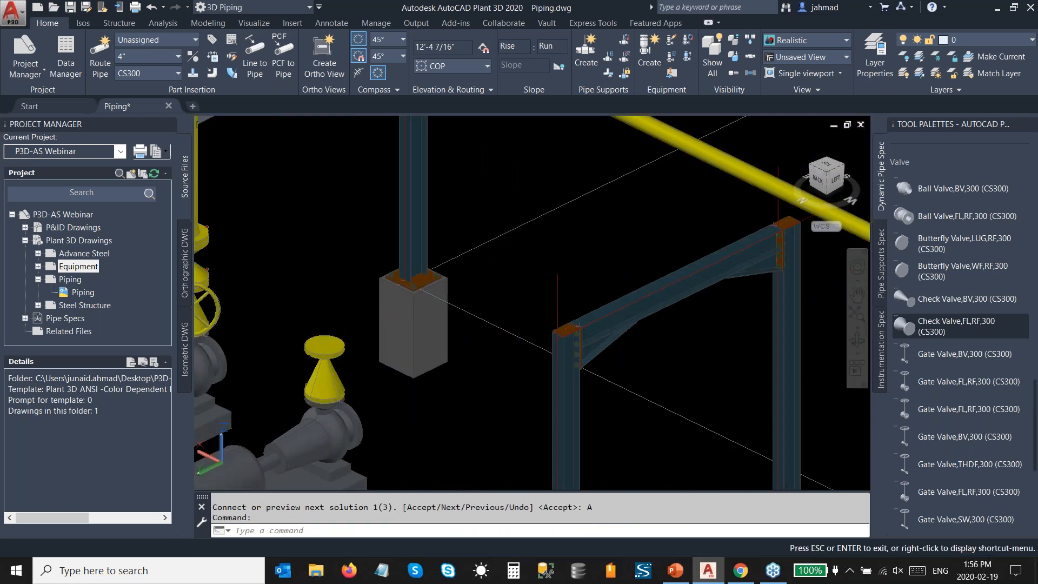
click(421, 336)
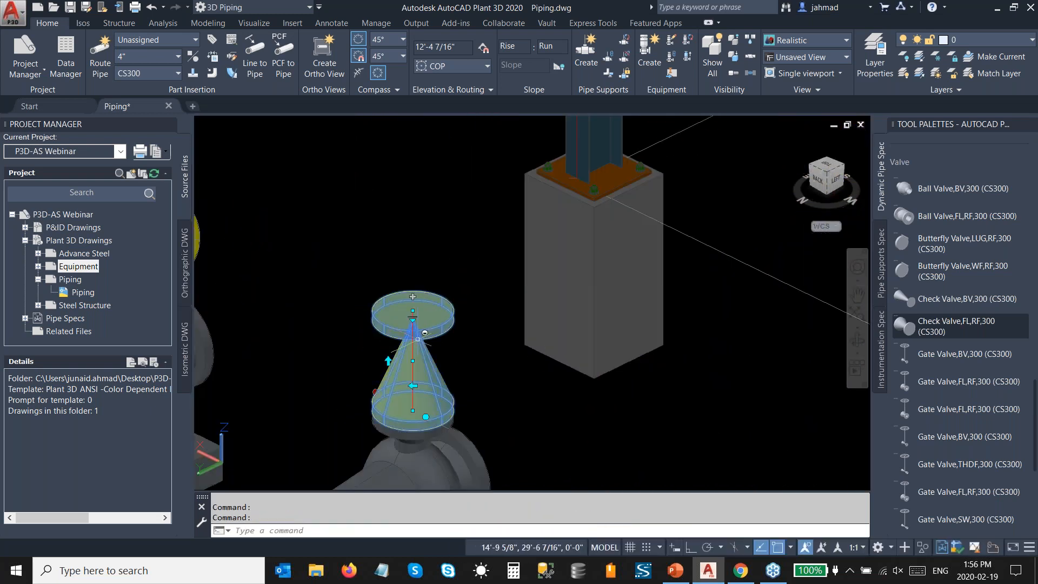
click(413, 297)
right_click(413, 235)
click(441, 285)
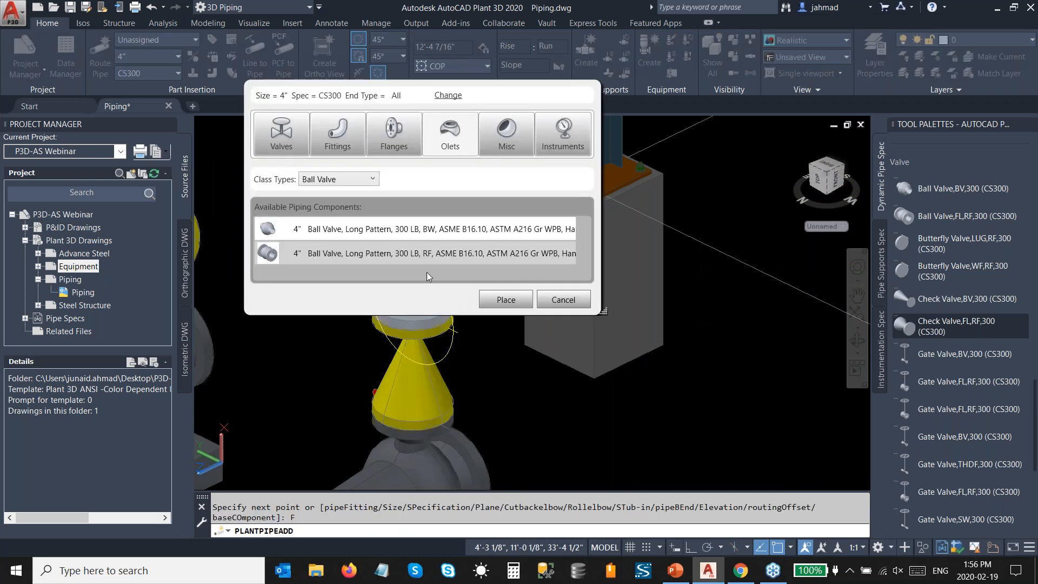
click(348, 181)
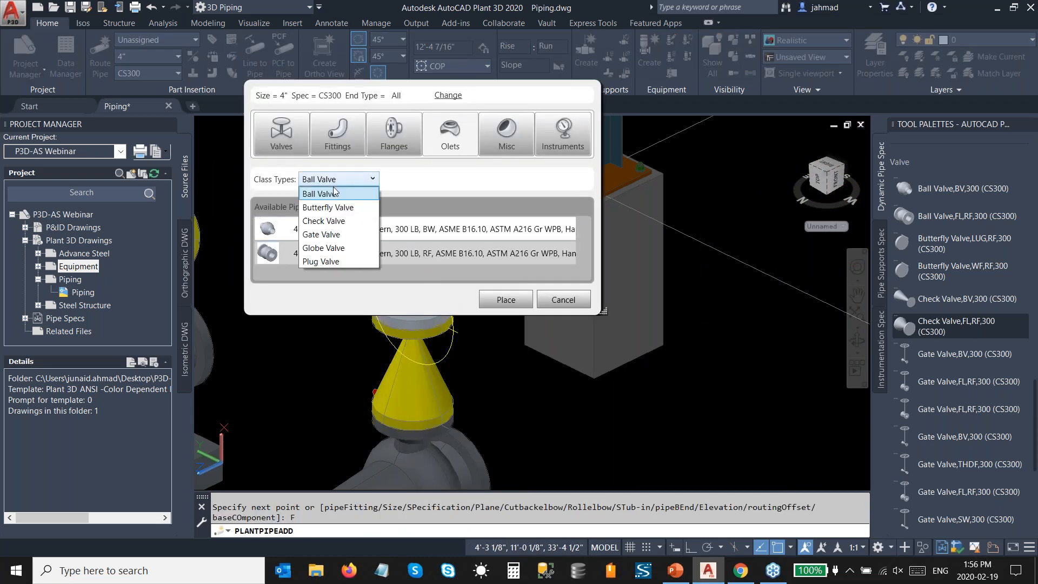
click(332, 234)
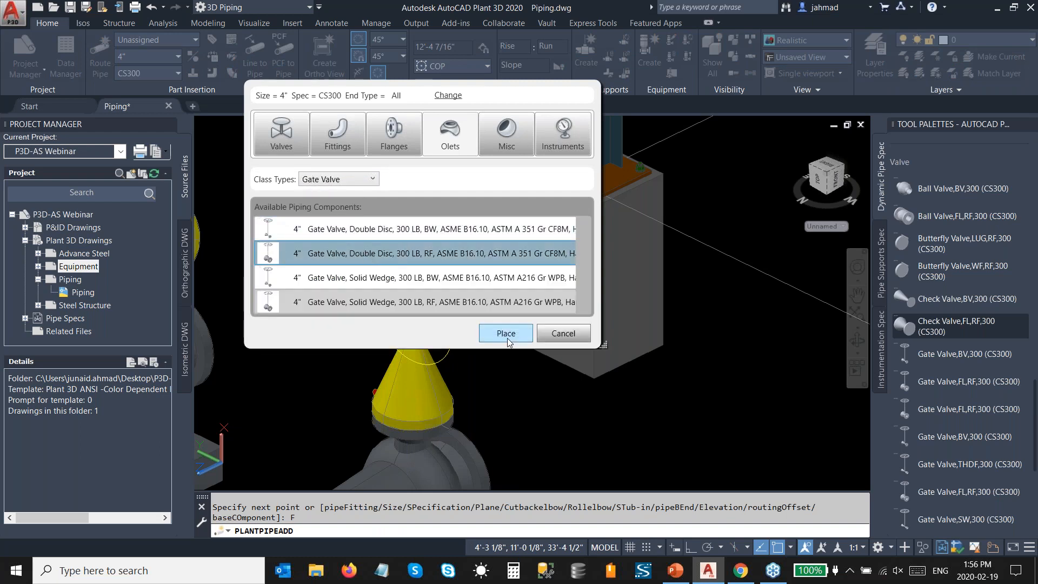
click(506, 334)
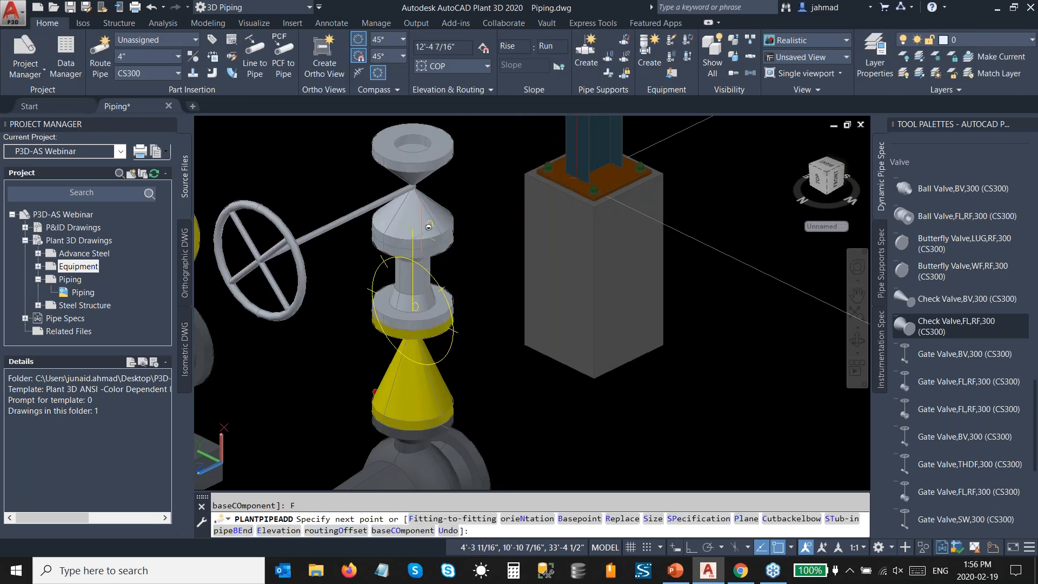
Step: Place the gate valve fitting-to-fitting on the second pump's check valve, with its handwheel oriented like the first pump's
right_click(429, 227)
click(464, 283)
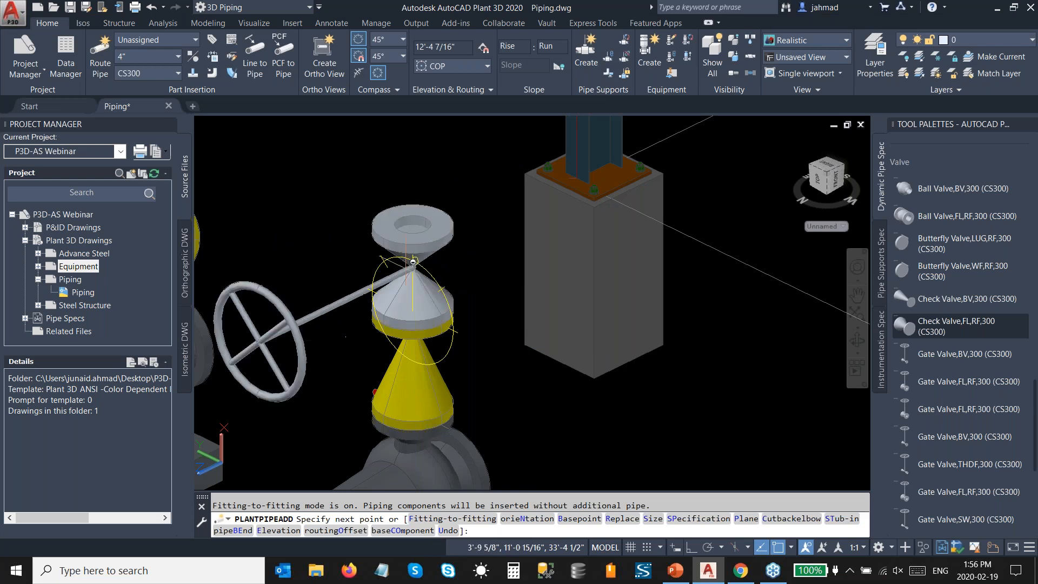
click(414, 258)
click(483, 406)
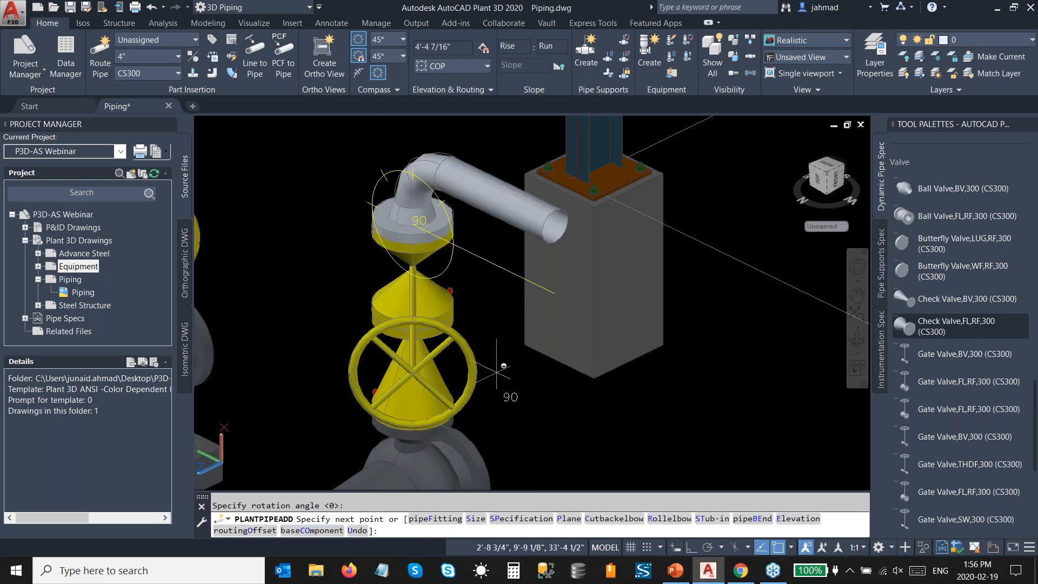
Step: Route the second pump's discharge pipe straight up into the horizontal header, joining it with a tee
scroll(446, 247, down, 5)
scroll(447, 247, up, 5)
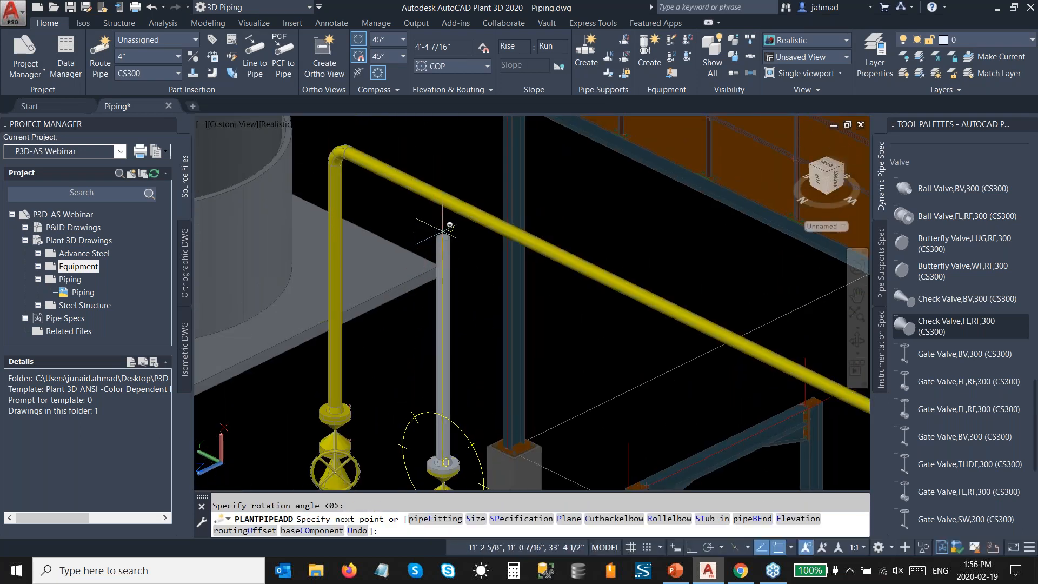
scroll(453, 209, up, 2)
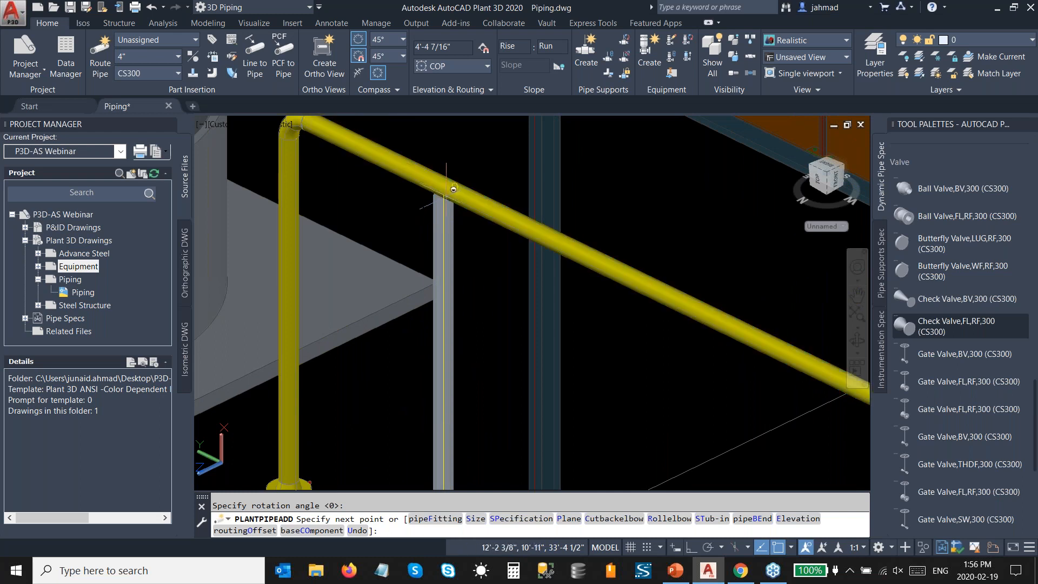
click(453, 185)
scroll(449, 187, up, 2)
key(Escape)
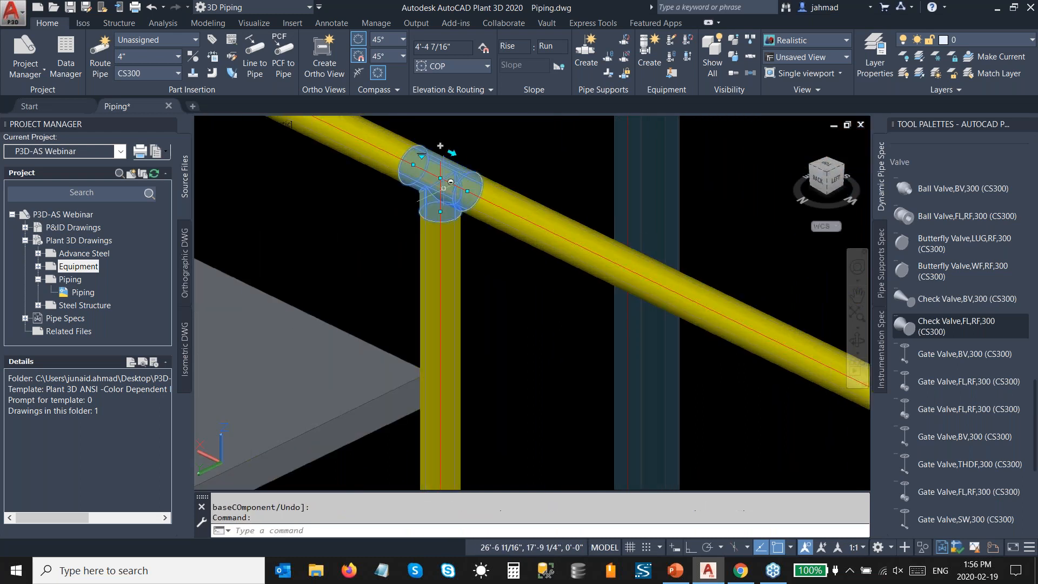
scroll(443, 188, down, 6)
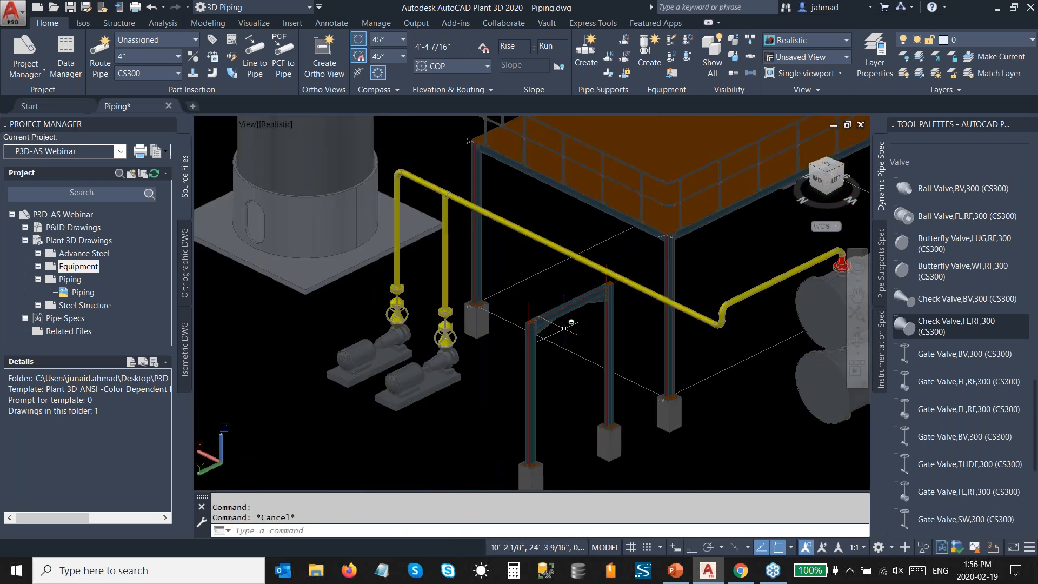
Step: Turn on dynamic input and set the horizontal header's bottom-of-pipe elevation to 10'
shift+middle_drag(568, 324, 585, 313)
scroll(635, 267, up, 2)
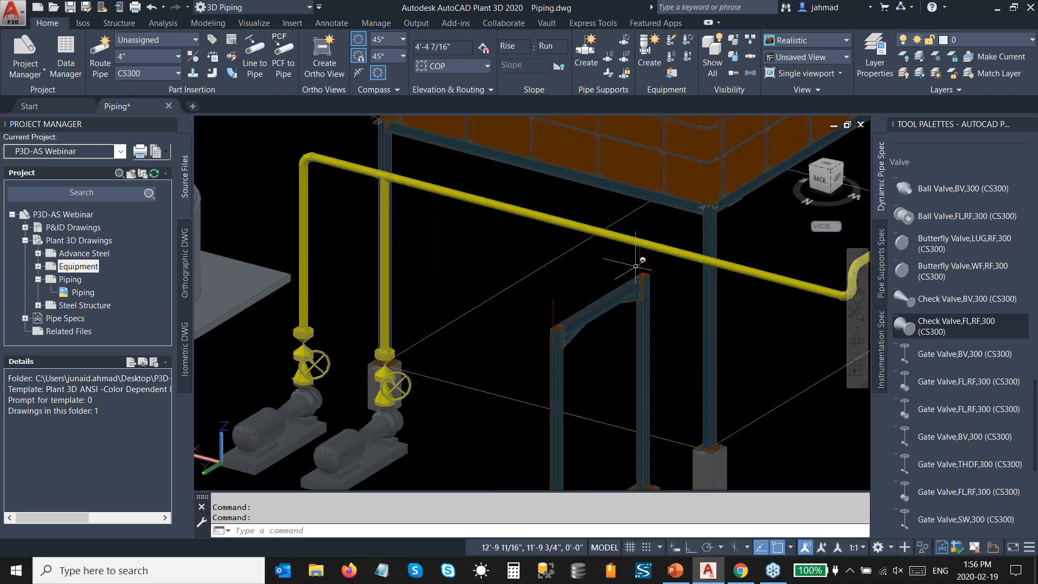
click(675, 547)
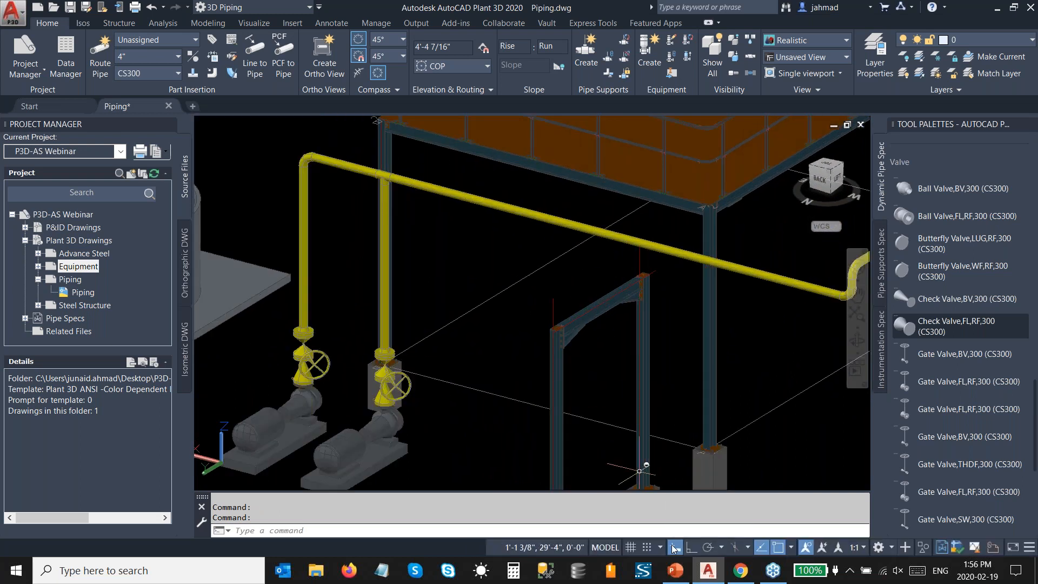
click(626, 241)
click(634, 222)
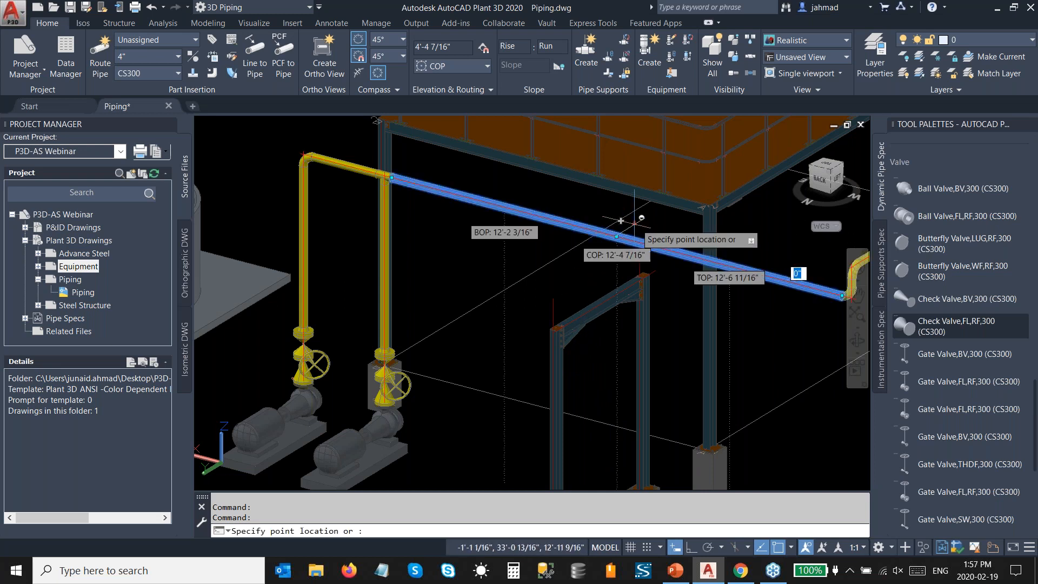
key(Tab)
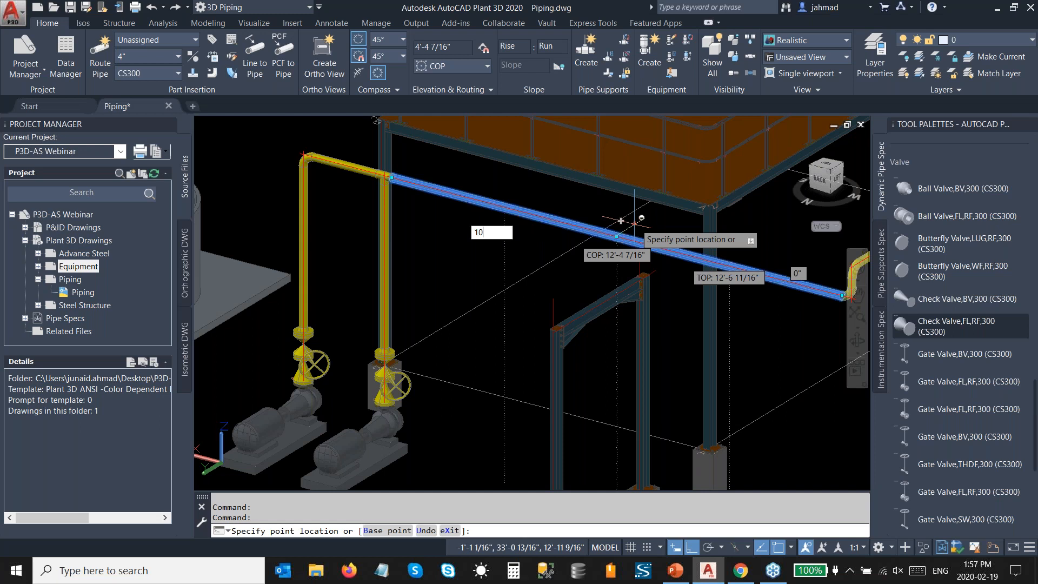
text(10')
key(Return)
key(Escape)
Step: Add a Clamped shoe/slide/anchor 1 (CSGB001) pipe support on the header above the small steel frame's beam
scroll(629, 306, up, 2)
scroll(629, 306, up, 1)
mouse_move(600, 281)
shift+middle_down()
mouse_move(622, 260)
mouse_move(609, 270)
shift+middle_up()
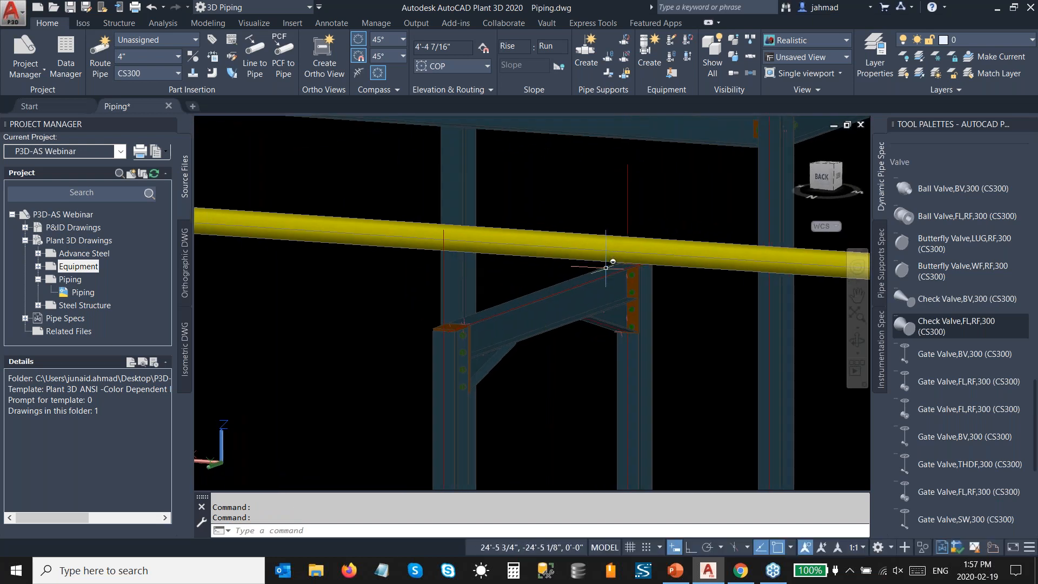
click(881, 273)
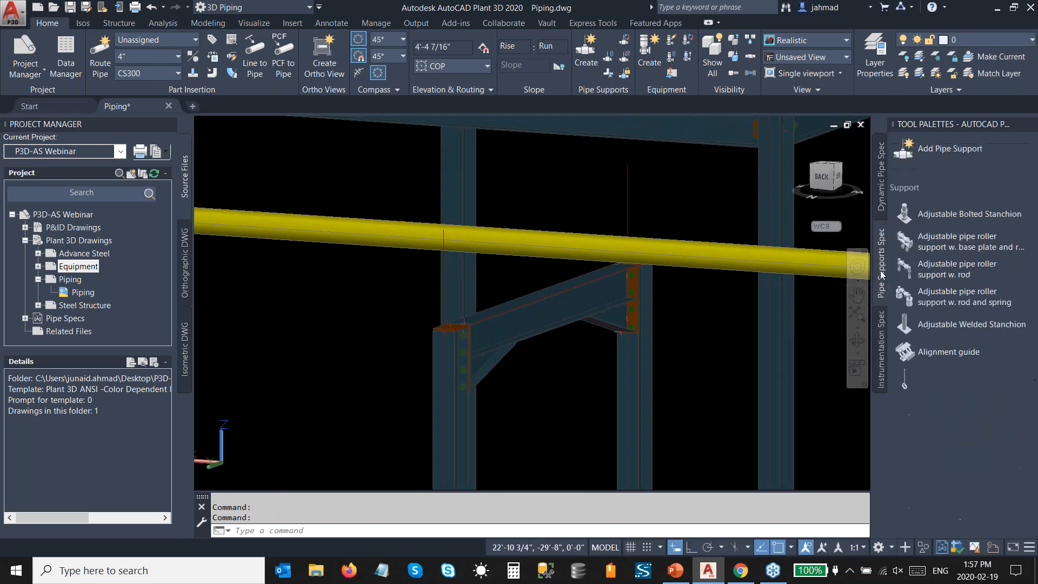
click(932, 149)
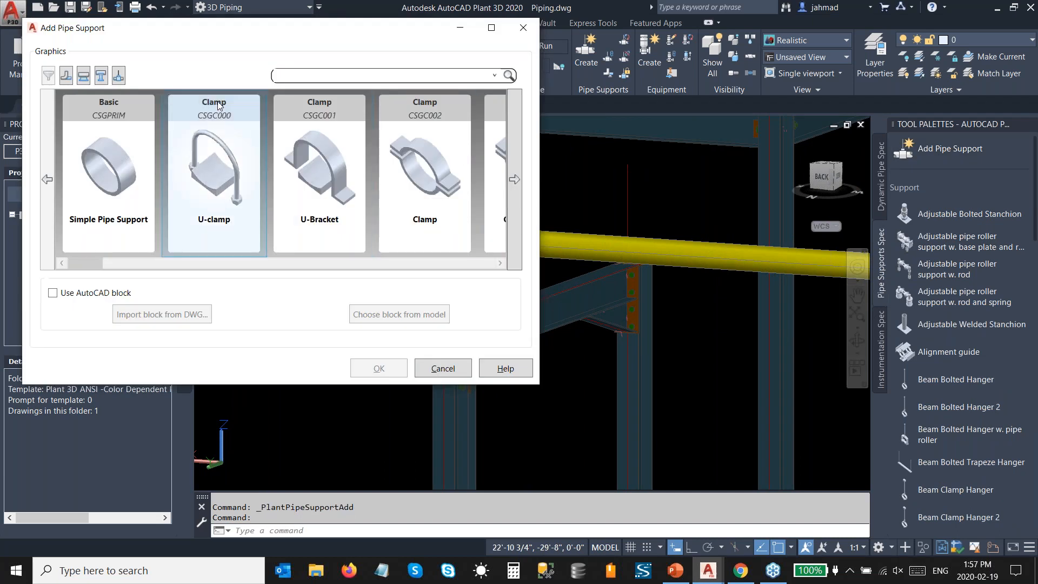
click(84, 77)
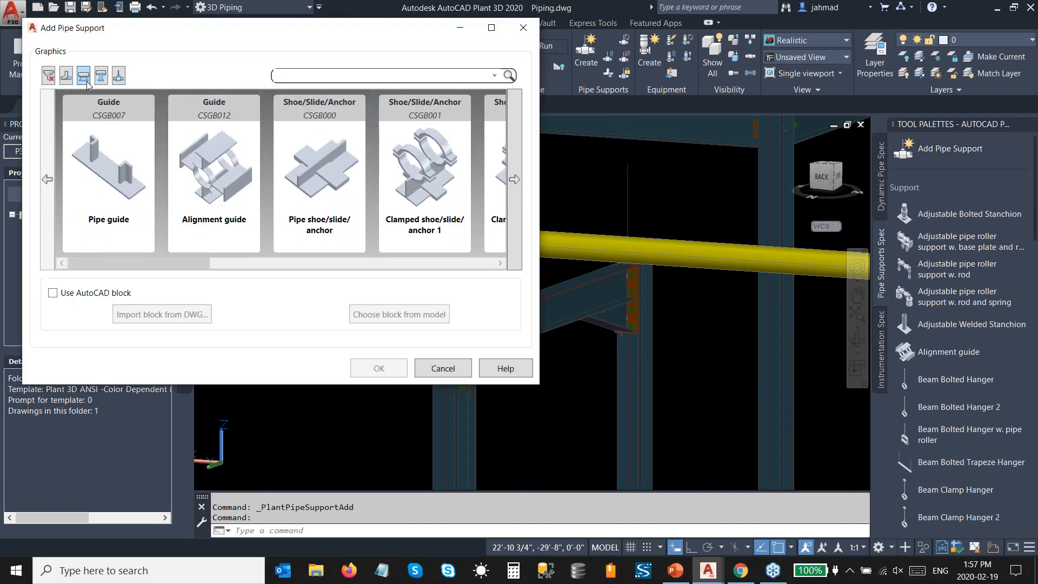
click(435, 190)
click(398, 369)
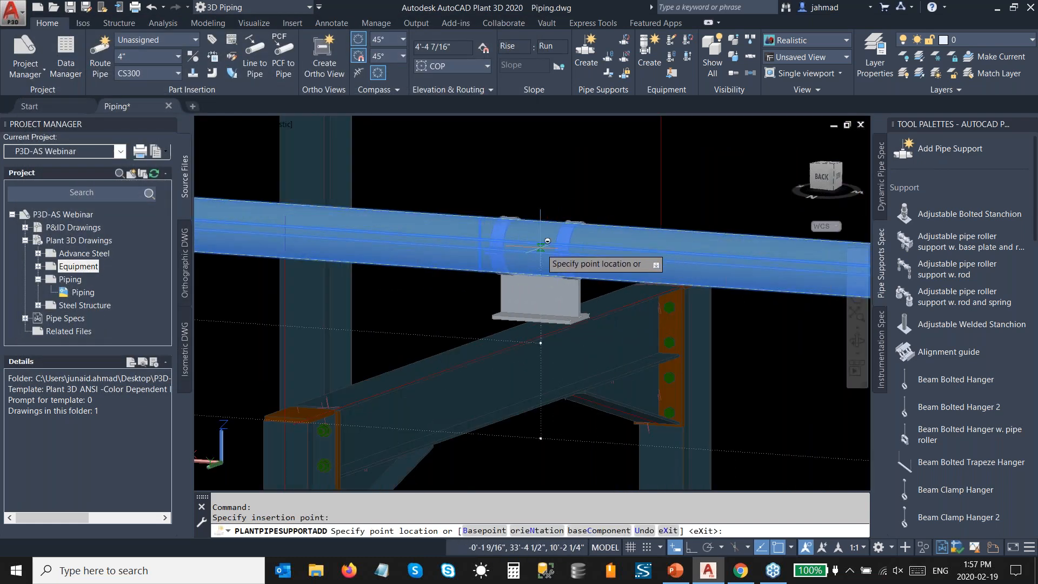
key(Escape)
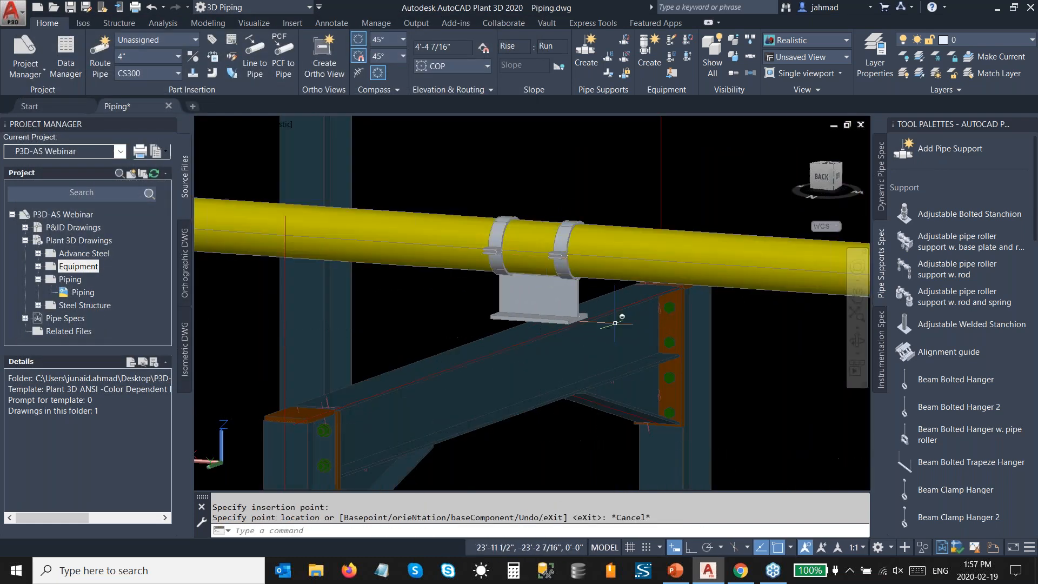
Step: In the back view, move the clamped shoe support along the header to centre it over the frame's beam
click(565, 295)
click(821, 176)
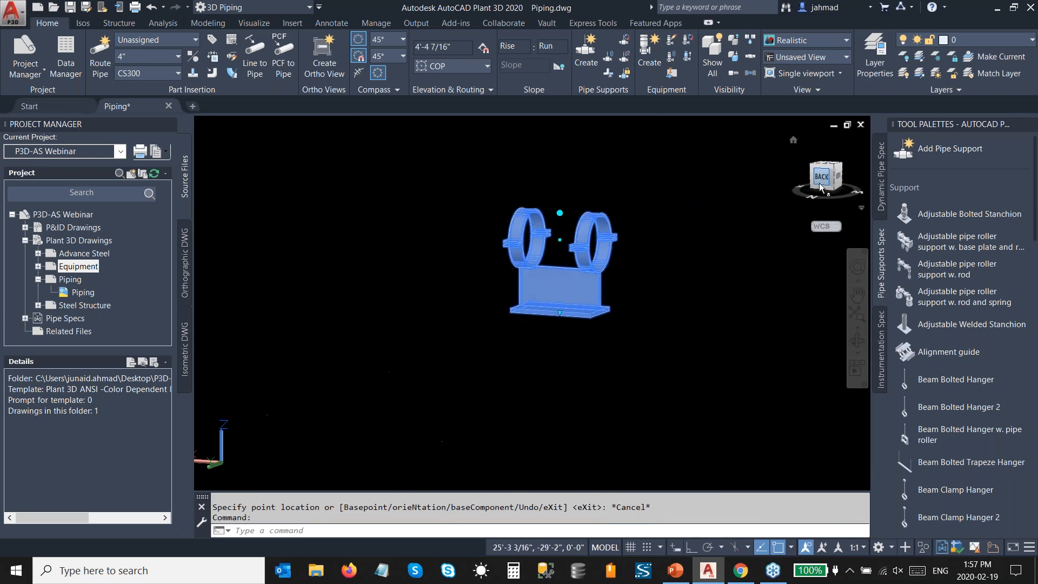
scroll(568, 281, down, 6)
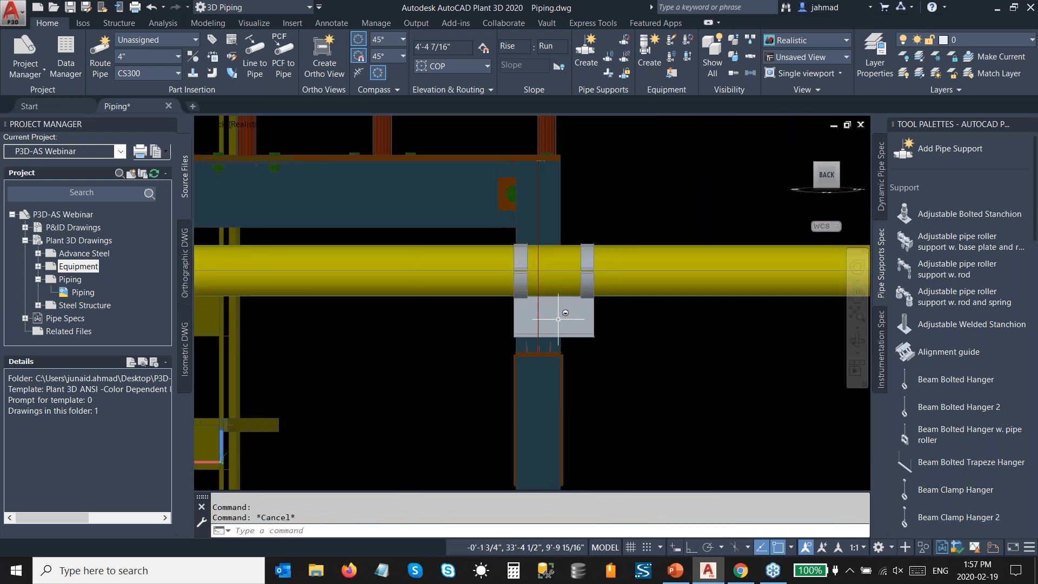
scroll(560, 318, up, 3)
middle_drag(559, 318, 579, 277)
scroll(568, 275, down, 1)
click(560, 272)
scroll(575, 264, up, 3)
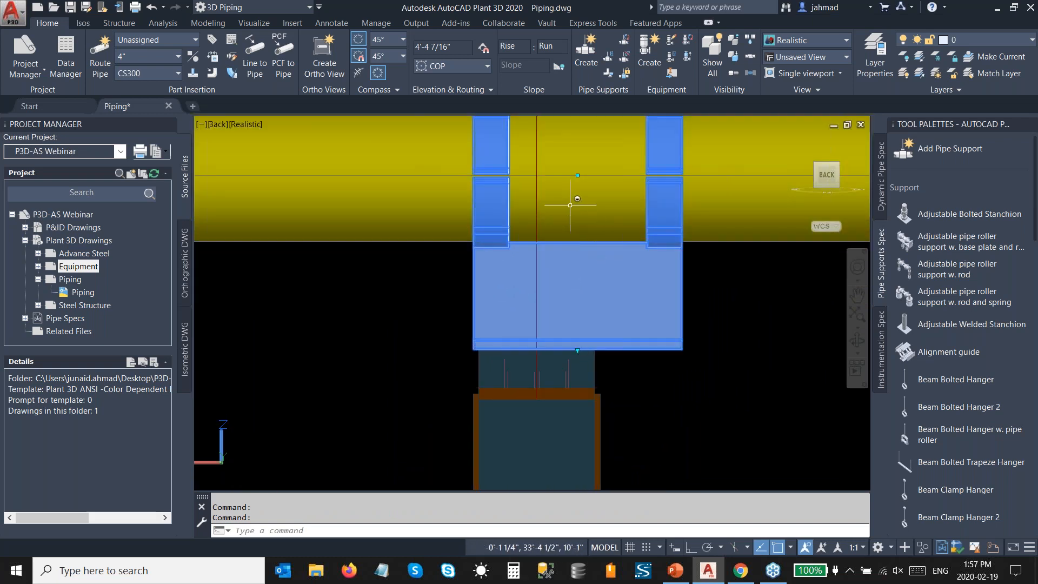
click(578, 175)
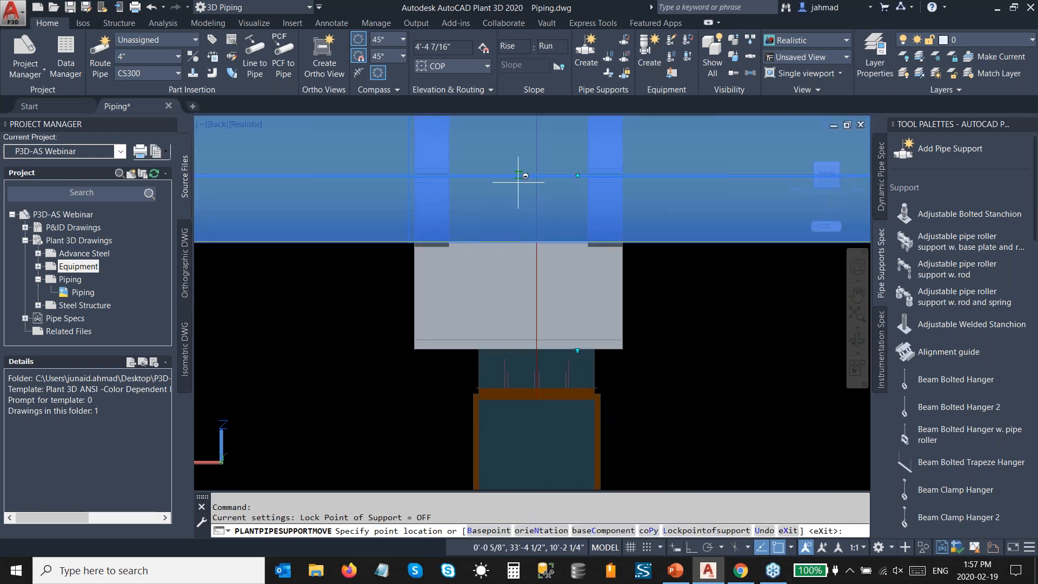
click(535, 175)
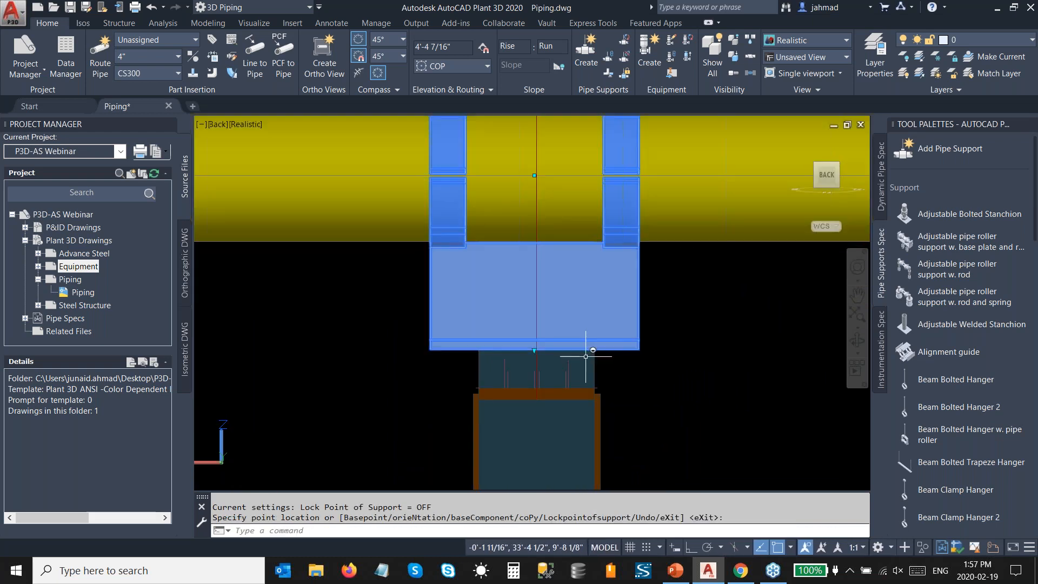
Step: Extend the base of the clamped shoe support down to the top of the steel frame
click(534, 348)
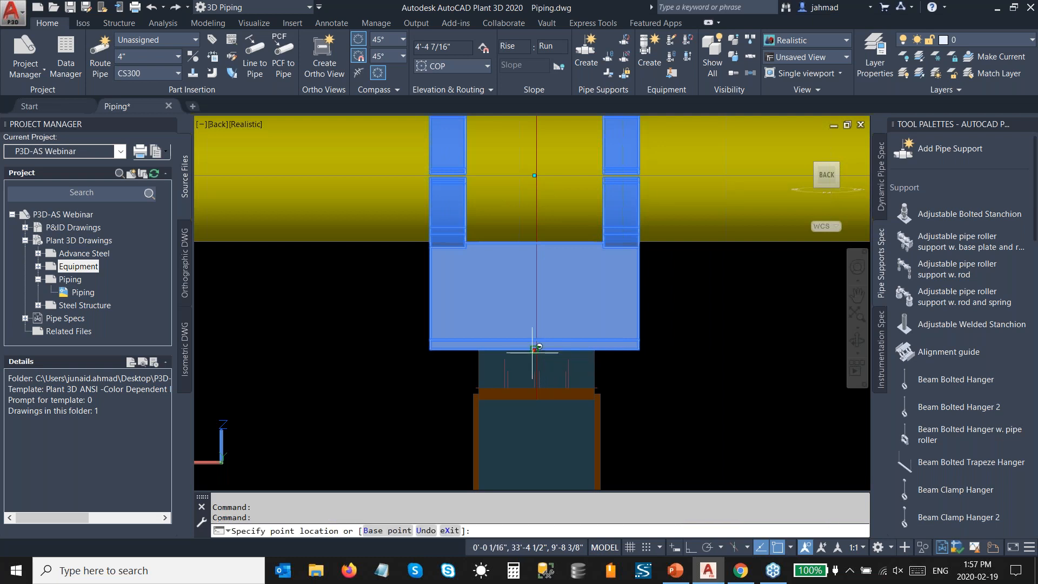
scroll(529, 378, up, 3)
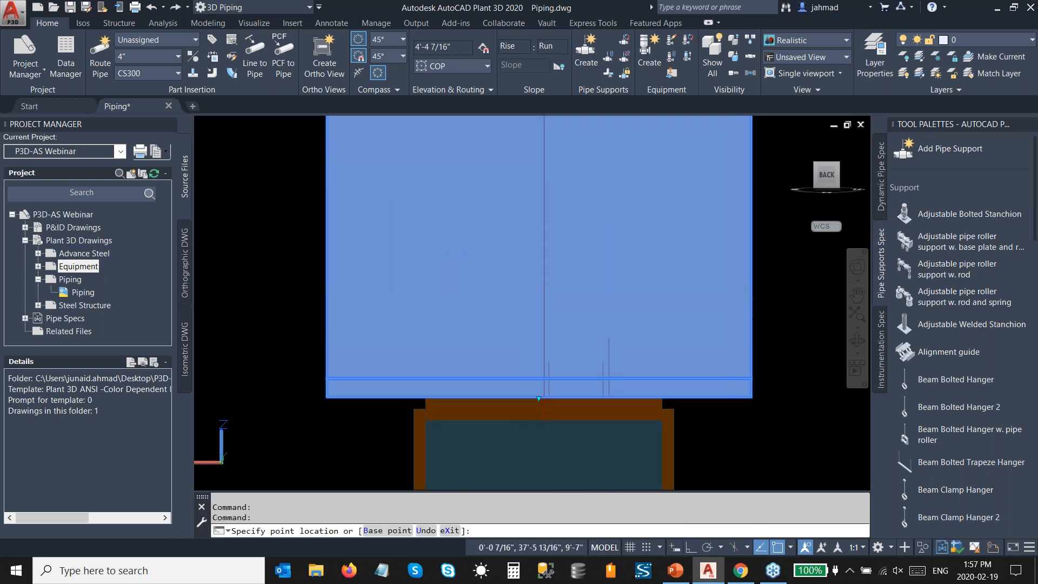
key(Escape)
scroll(600, 275, down, 3)
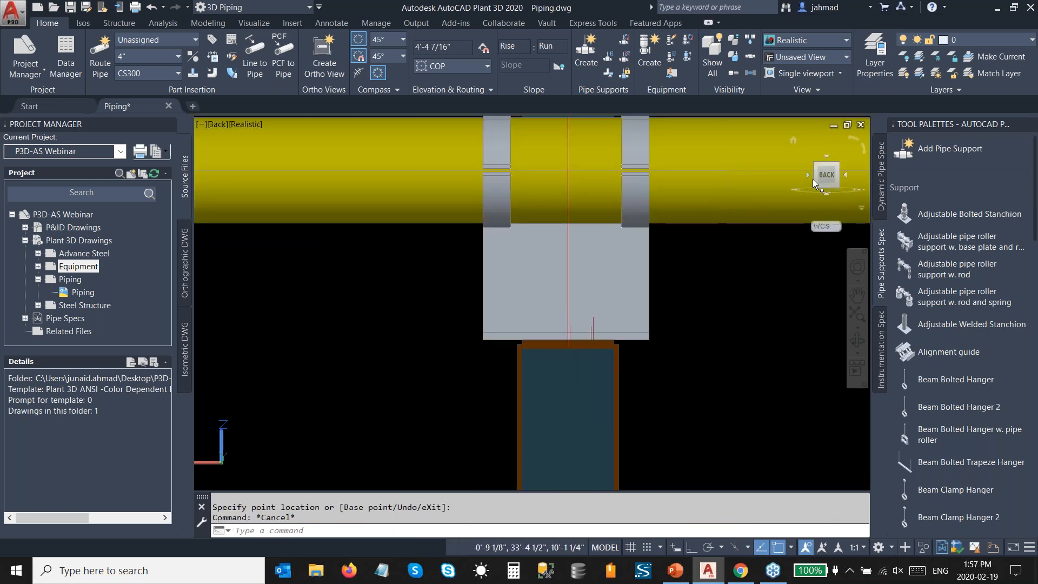
Step: In an isometric view, select the pump discharge header together with all piping connected on its line
click(837, 165)
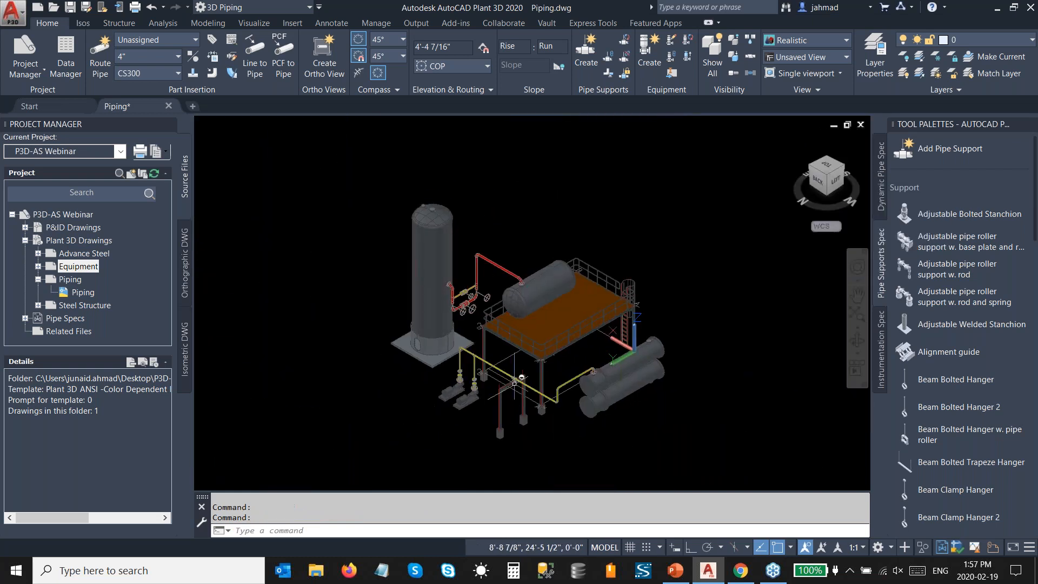
scroll(515, 382, up, 4)
click(494, 350)
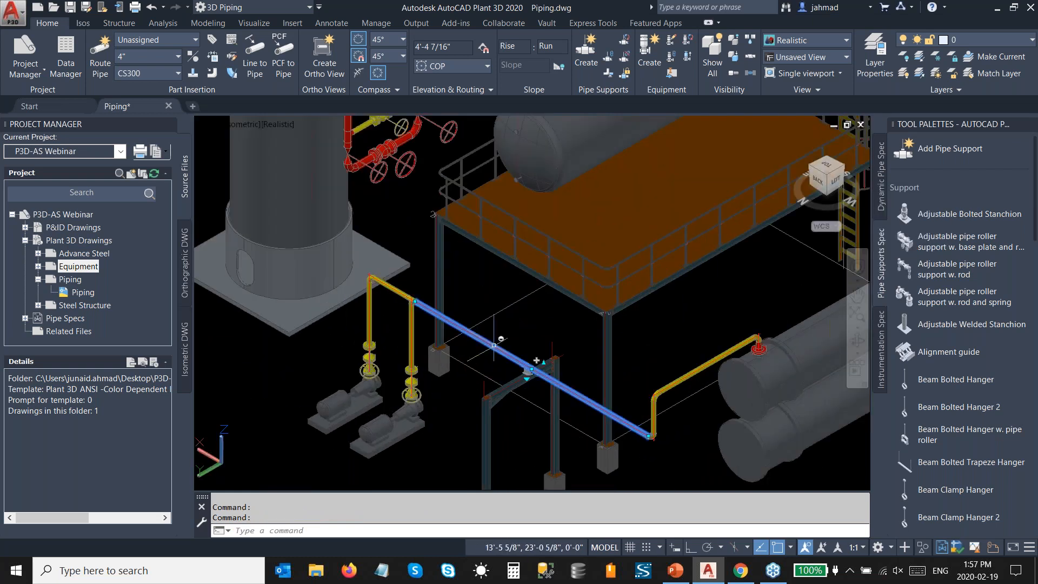
right_click(497, 311)
mouse_move(594, 228)
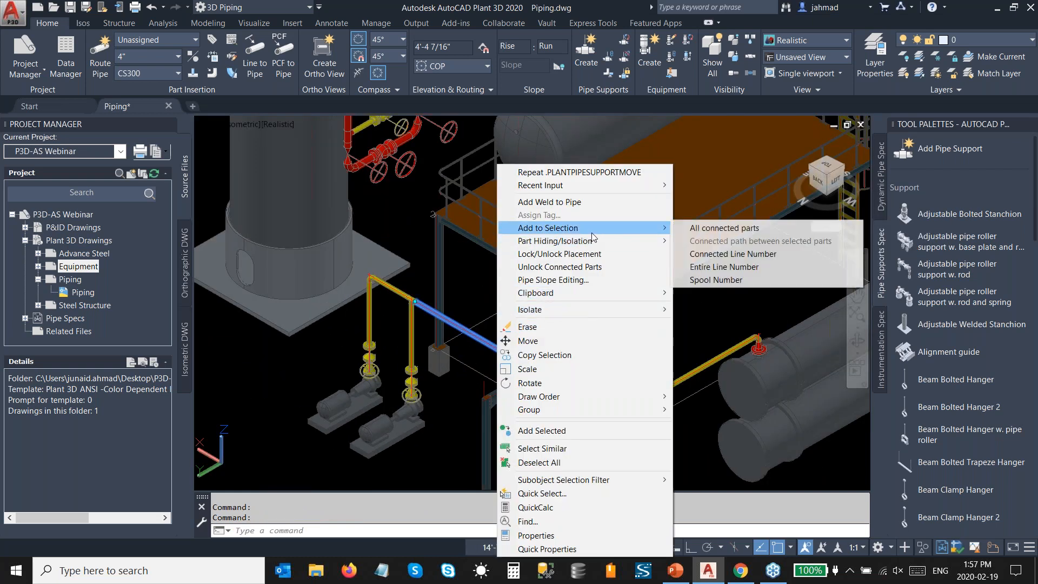
click(704, 261)
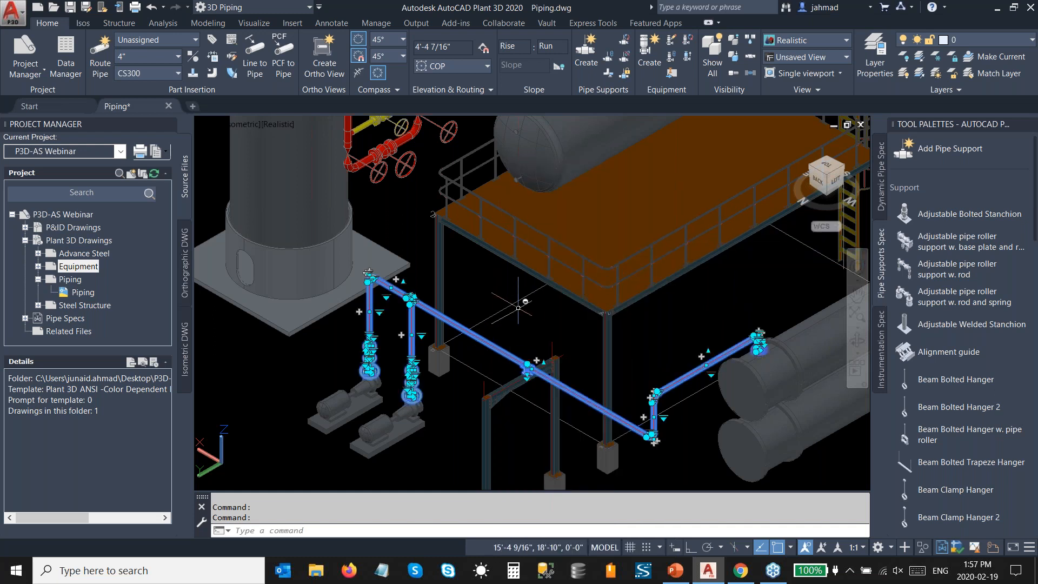
Step: Assign the new line number tag 1000 to the selected discharge piping through its properties
right_click(496, 327)
click(508, 535)
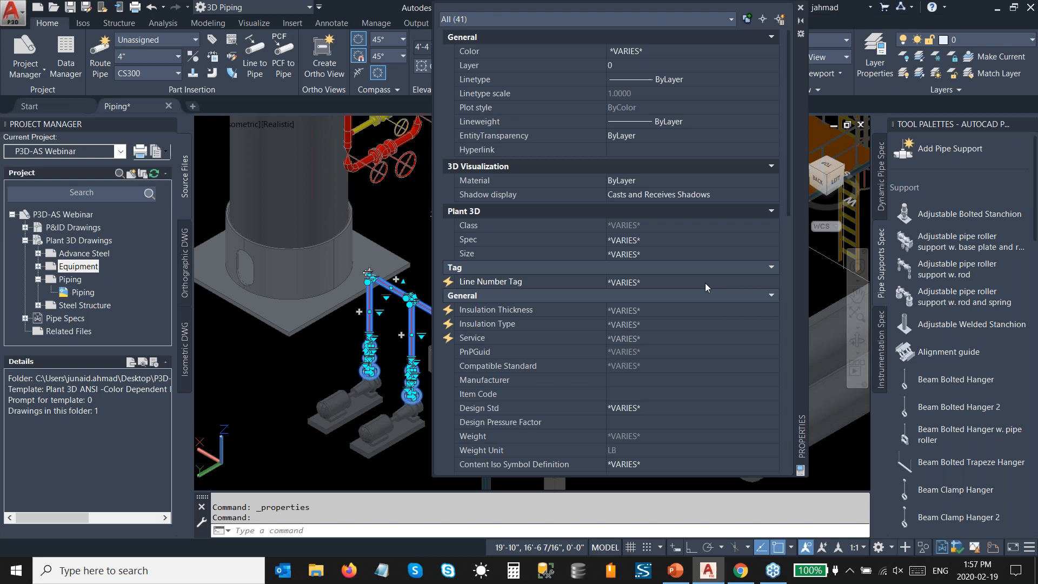
click(705, 283)
click(714, 283)
click(705, 296)
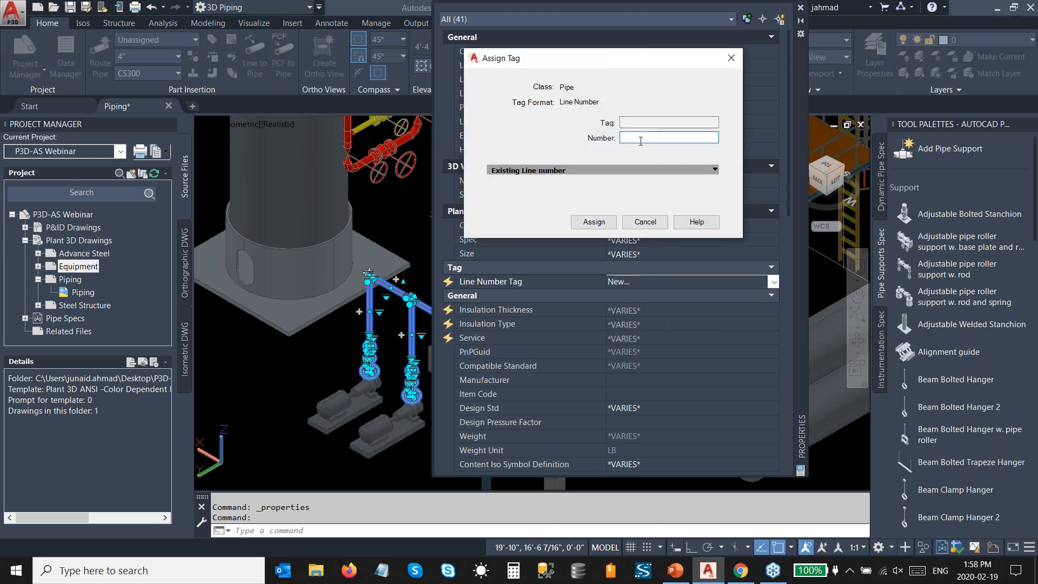
text(00)
click(601, 223)
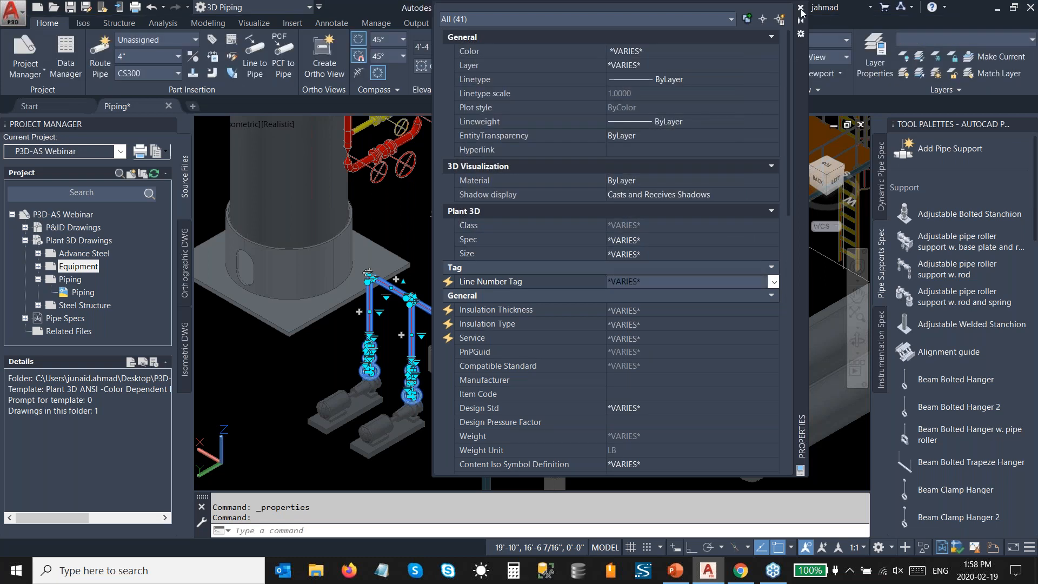
click(801, 8)
key(Escape)
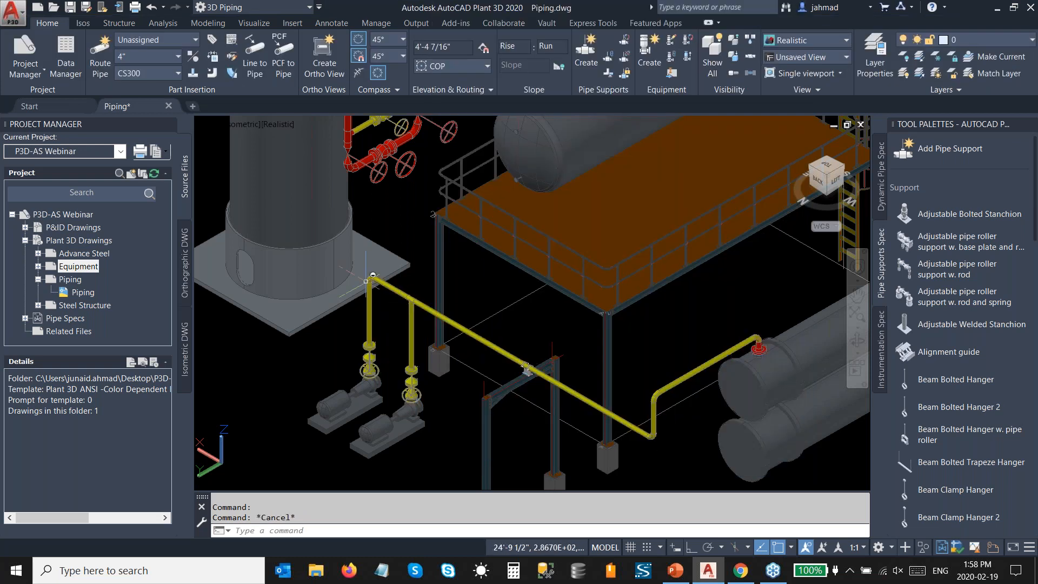
Step: Create a production isometric of line 1000 using the Final_ANSI-C iso style
click(82, 22)
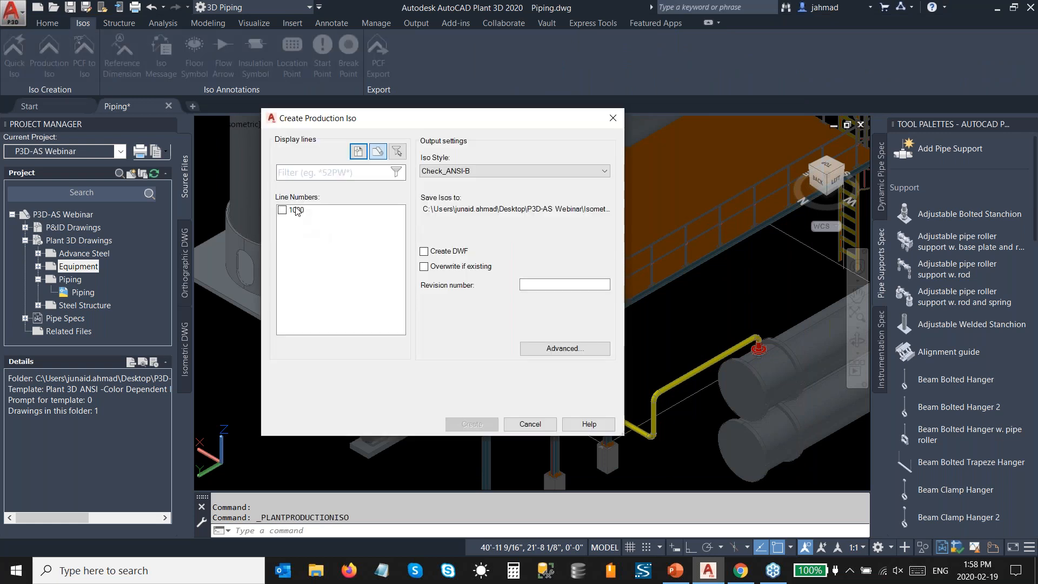
click(296, 210)
click(483, 174)
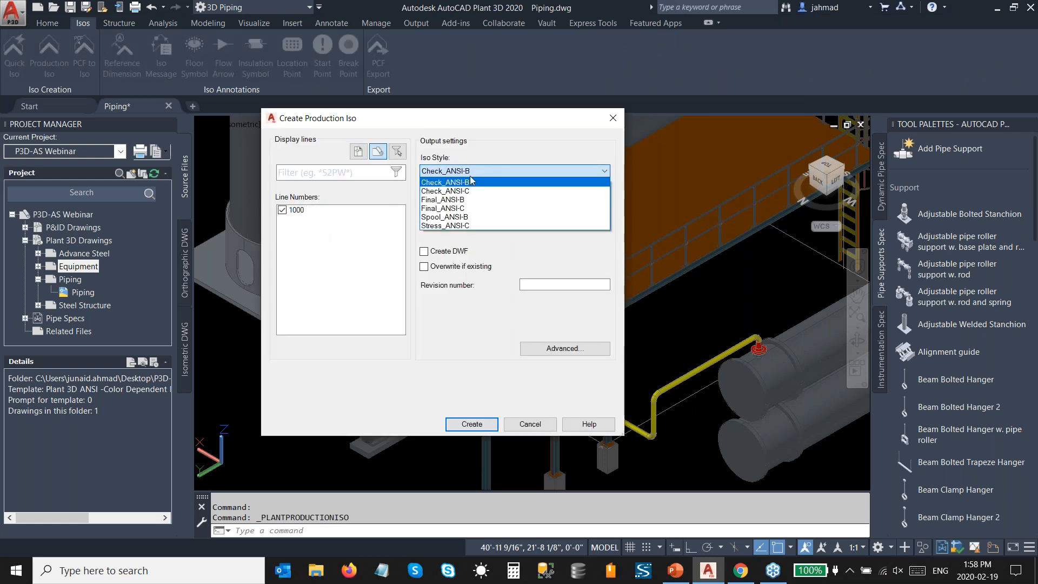
click(464, 213)
click(496, 427)
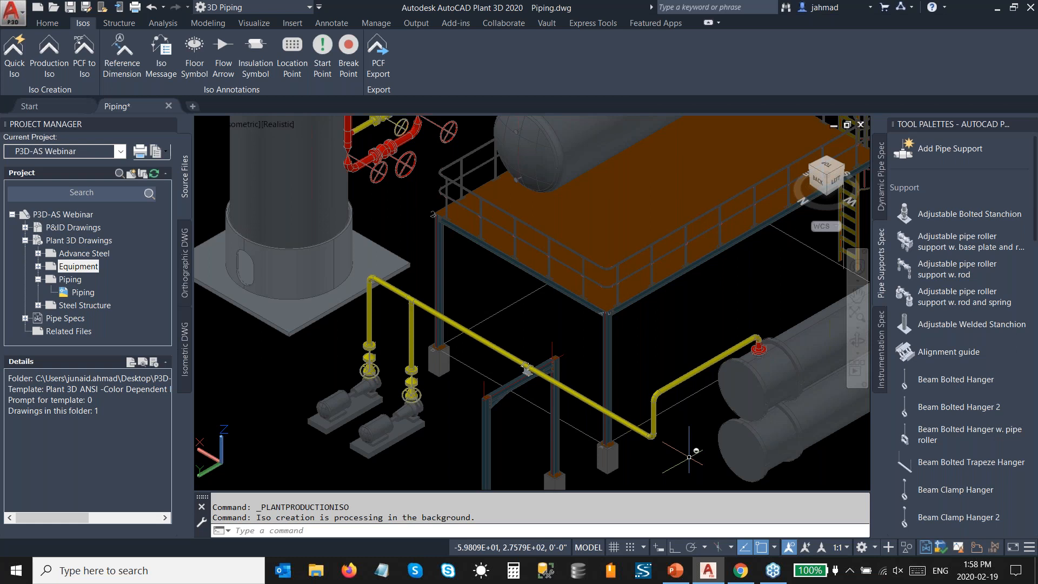
Step: Open the generated isometric 1000, examine its pipe routing, bill of materials and weld list, and close it without saving
click(895, 520)
double_click(547, 226)
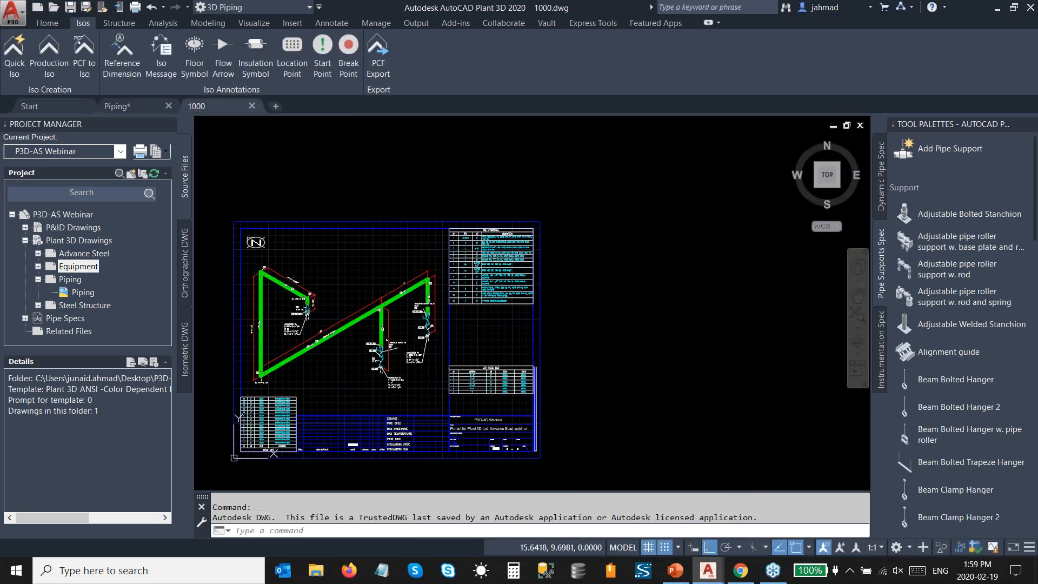
scroll(257, 439, up, 4)
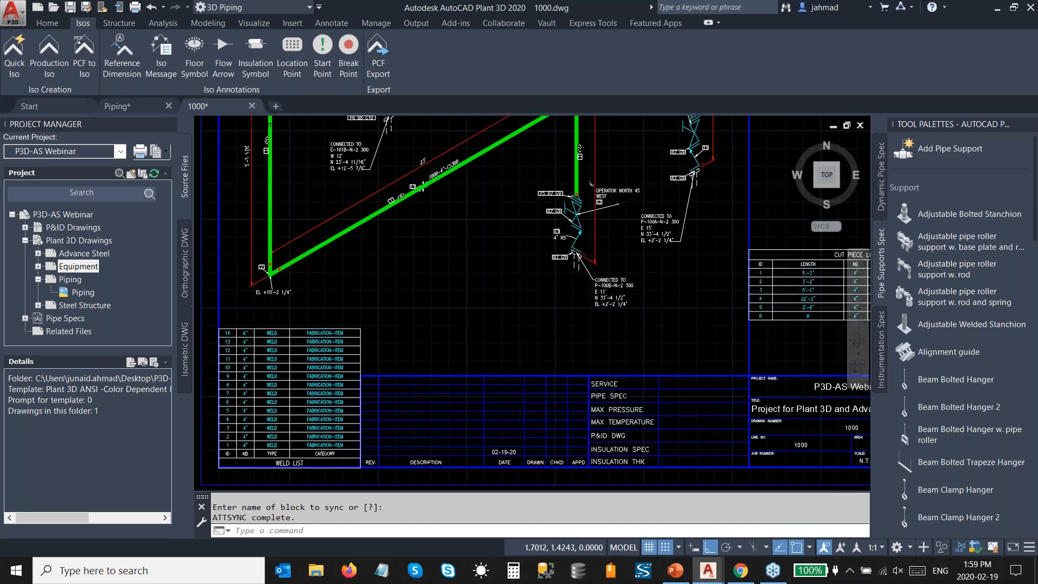
scroll(261, 434, down, 5)
scroll(522, 359, up, 3)
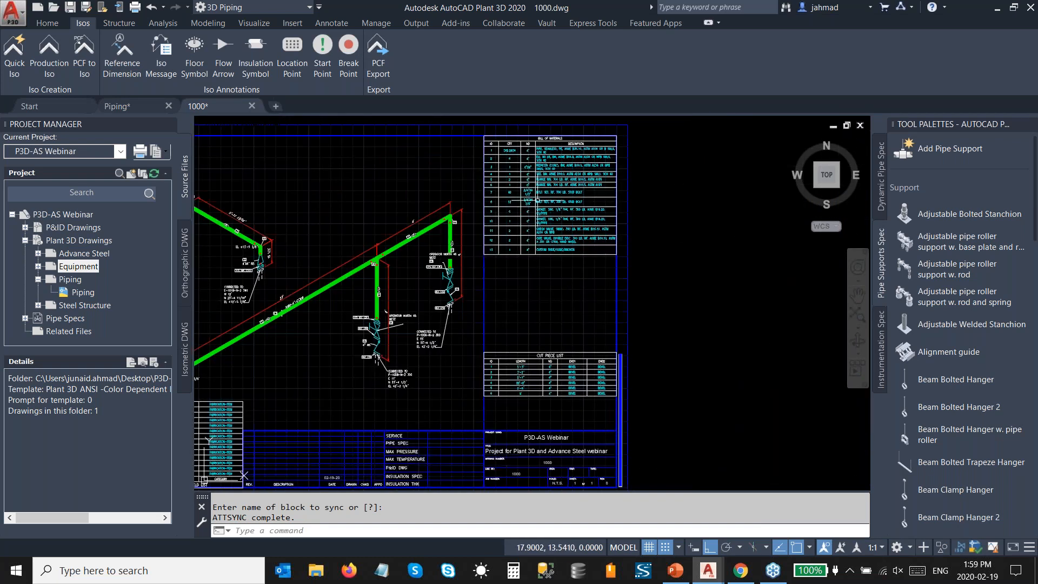
scroll(532, 324, up, 2)
scroll(532, 324, down, 2)
middle_drag(338, 291, 428, 298)
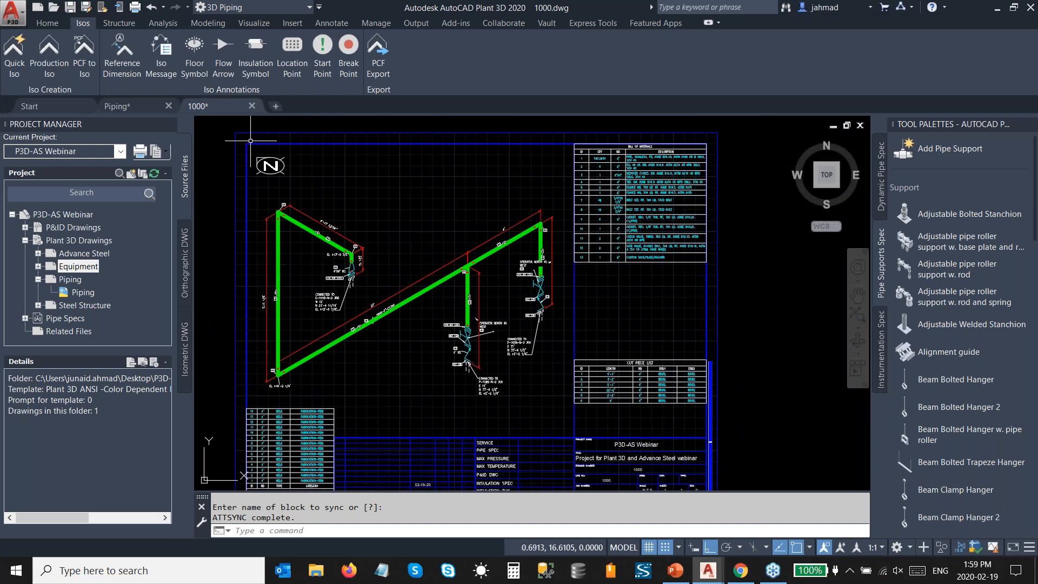
click(252, 106)
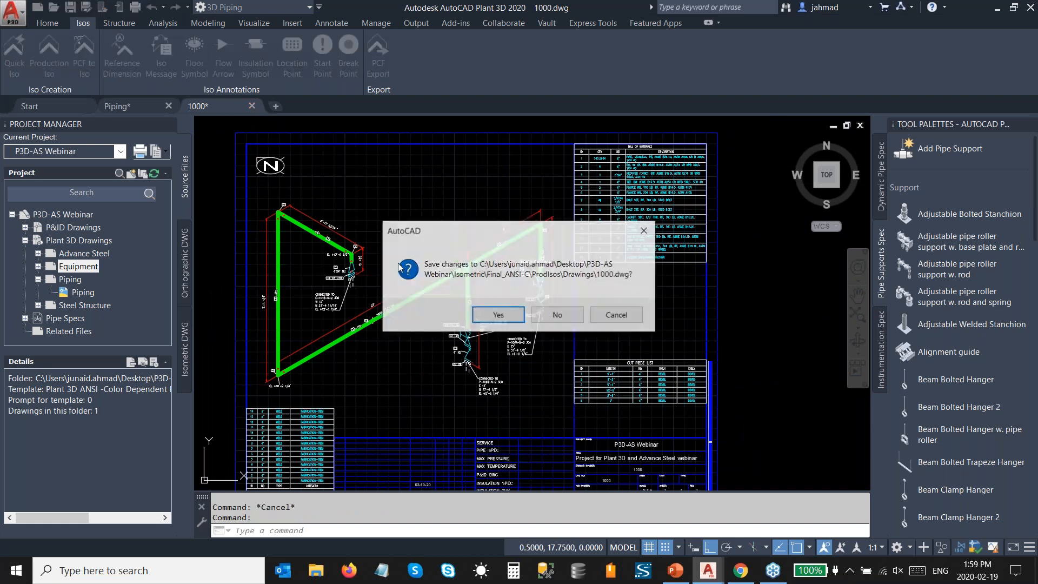
click(557, 316)
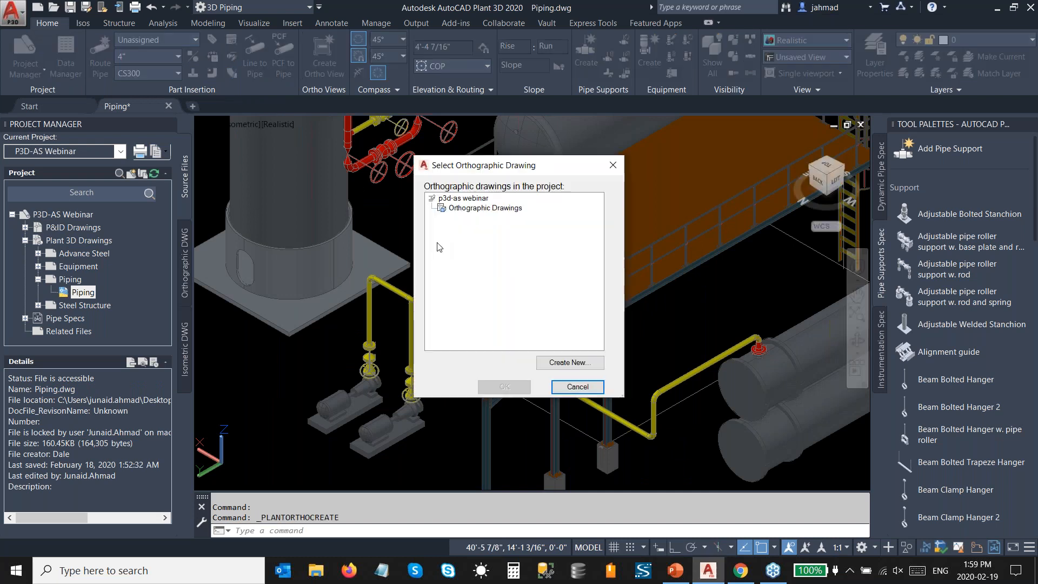
Step: Create a new orthographic drawing named orthographic and turn off the paper check on its view cube
click(550, 362)
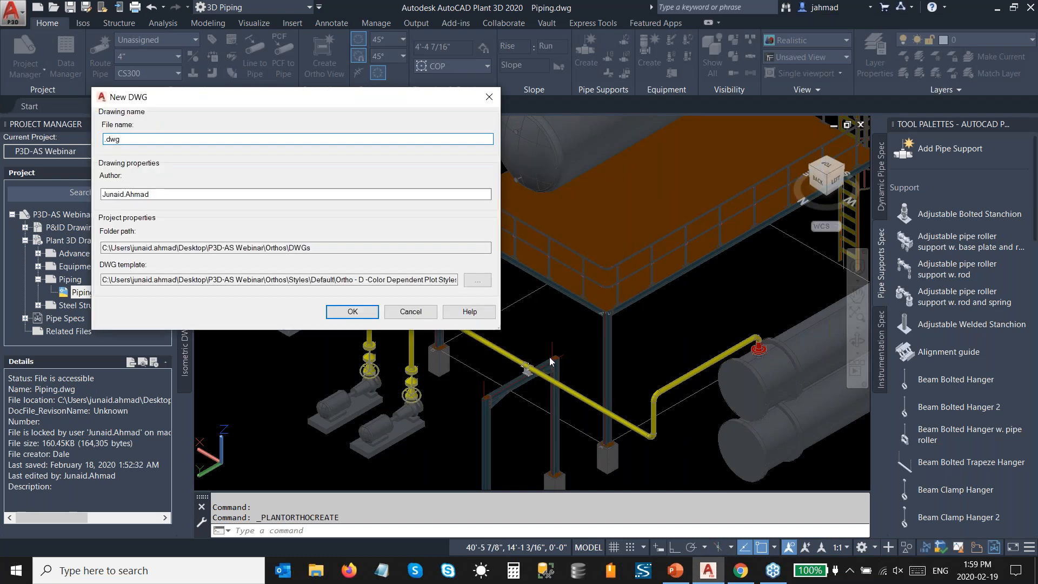
text(orthographic)
click(338, 314)
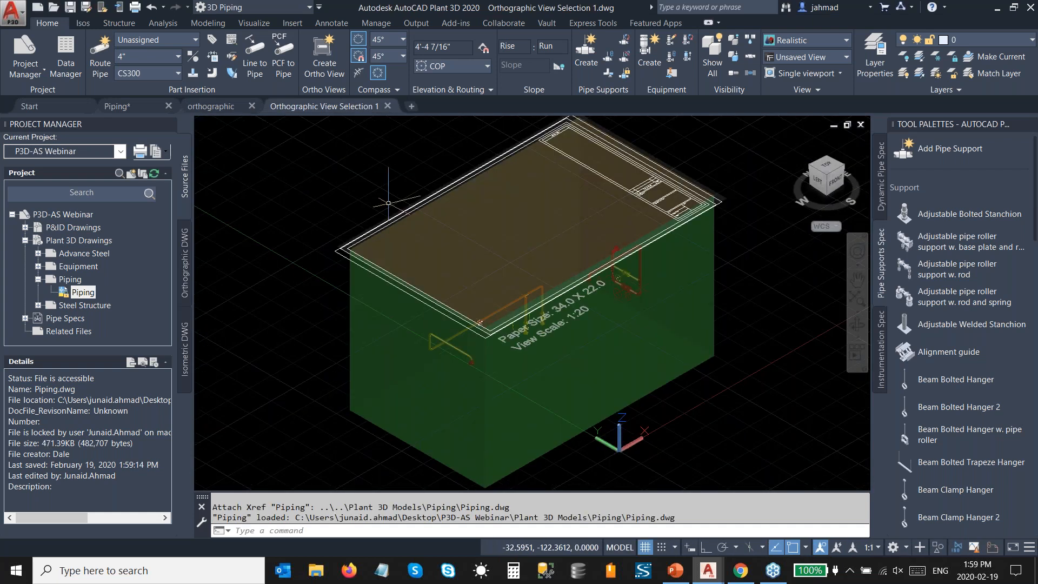
click(349, 59)
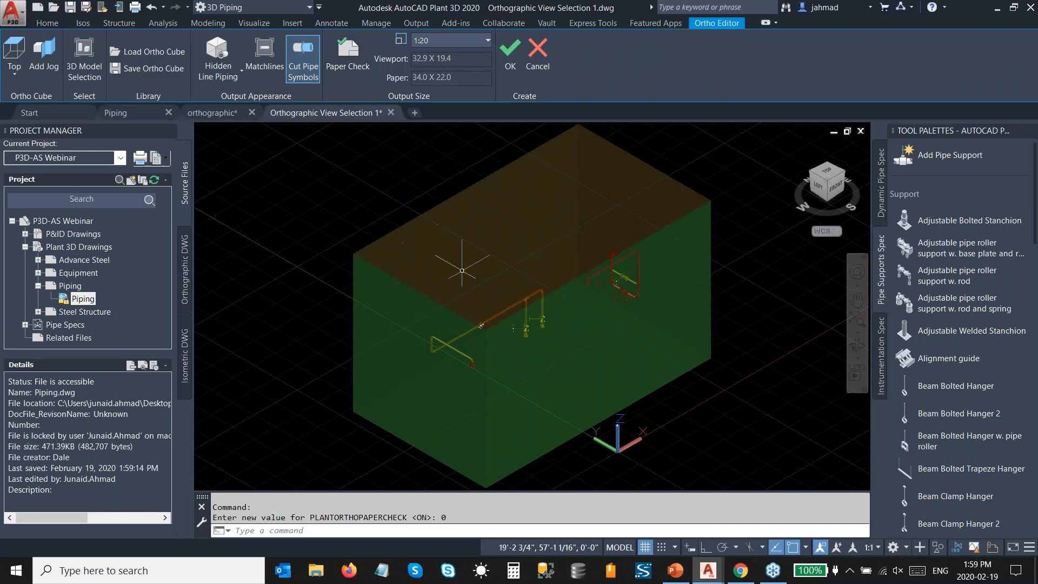
Step: Add the Advance Steel and Equipment models to the ortho view's references alongside Piping, leaving out Steel Structure
click(86, 77)
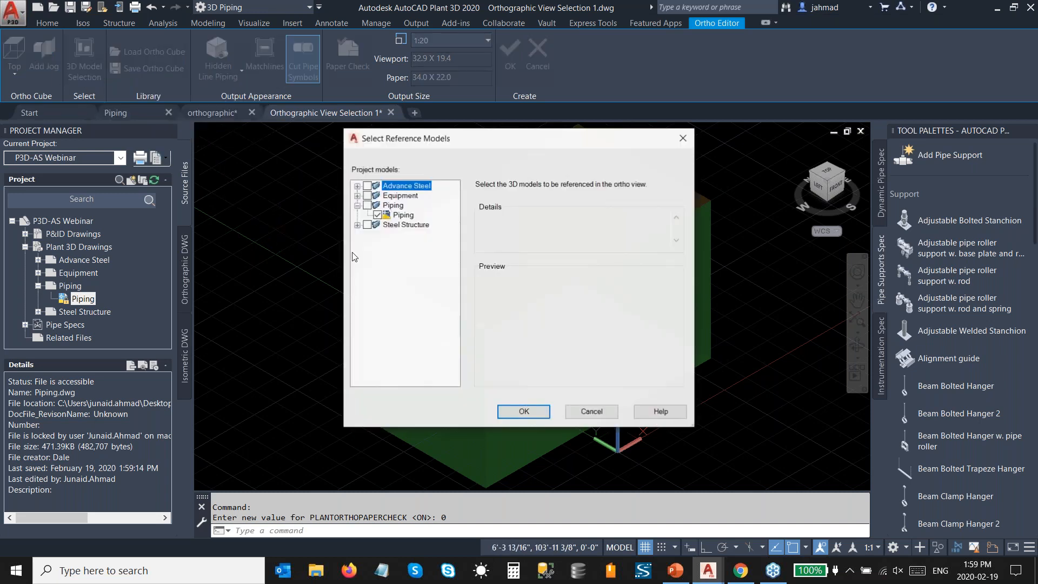
click(366, 186)
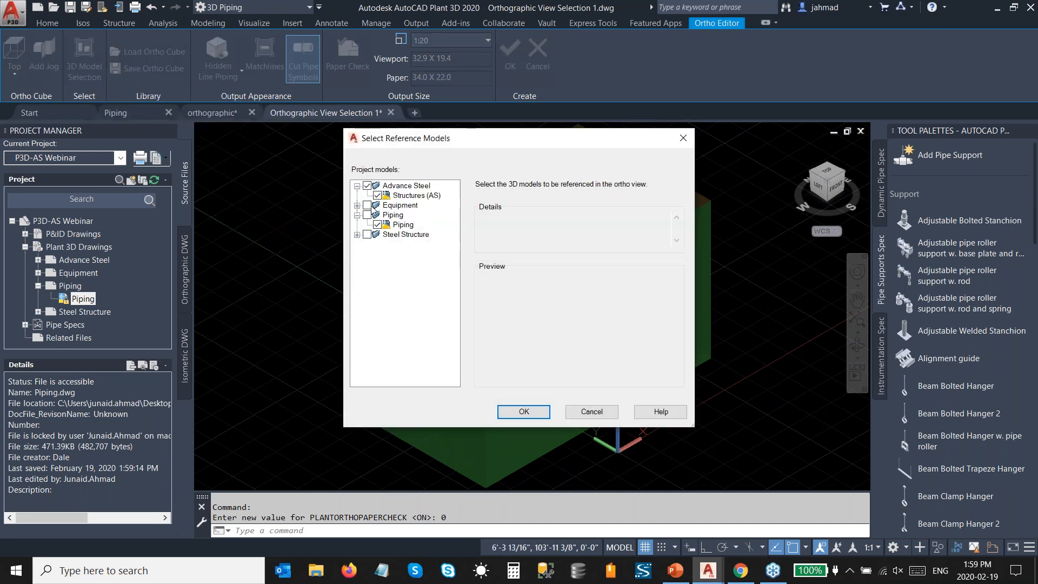
click(367, 205)
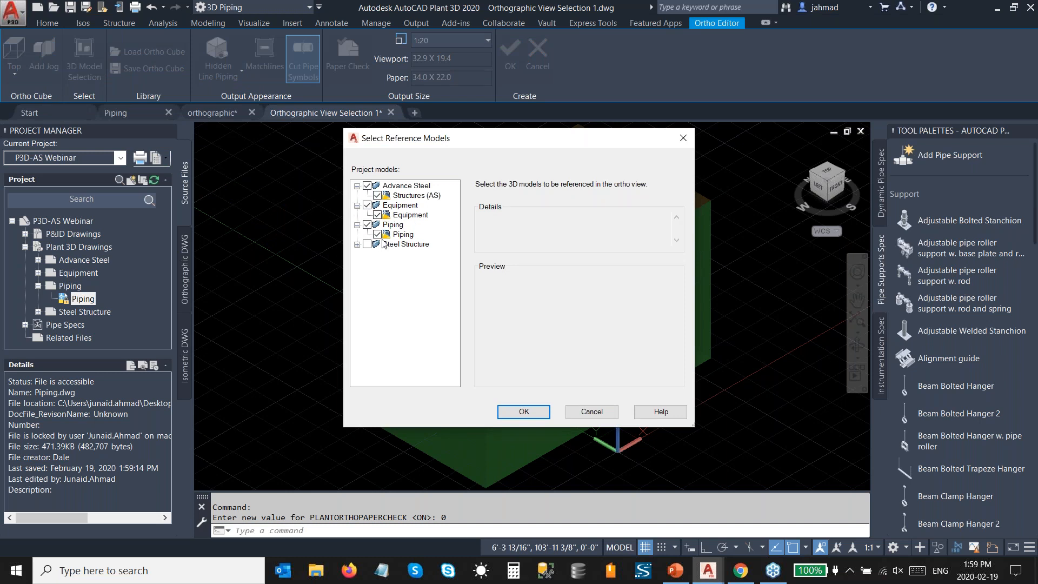
click(357, 245)
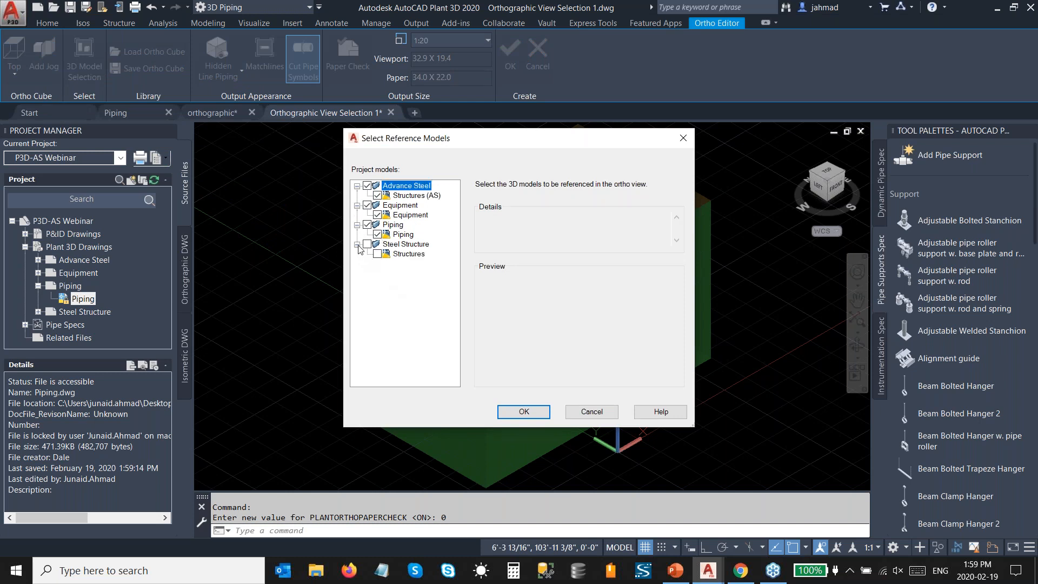
click(357, 245)
click(524, 411)
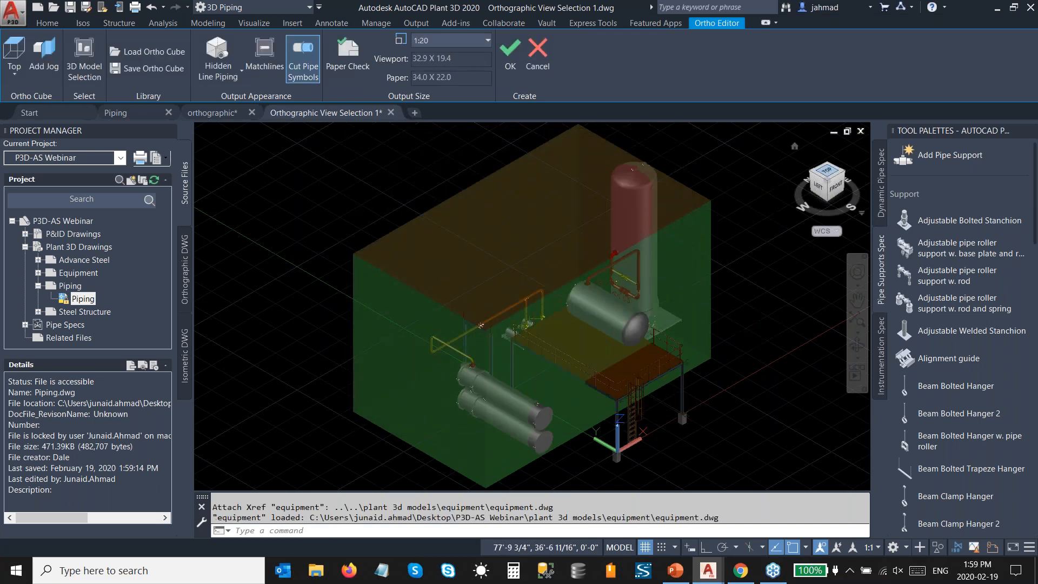
Step: In the top view, stretch the ortho cube's front and right faces to enclose the platform, horizontal vessels and vertical vessel
click(827, 171)
scroll(649, 384, up, 2)
click(598, 321)
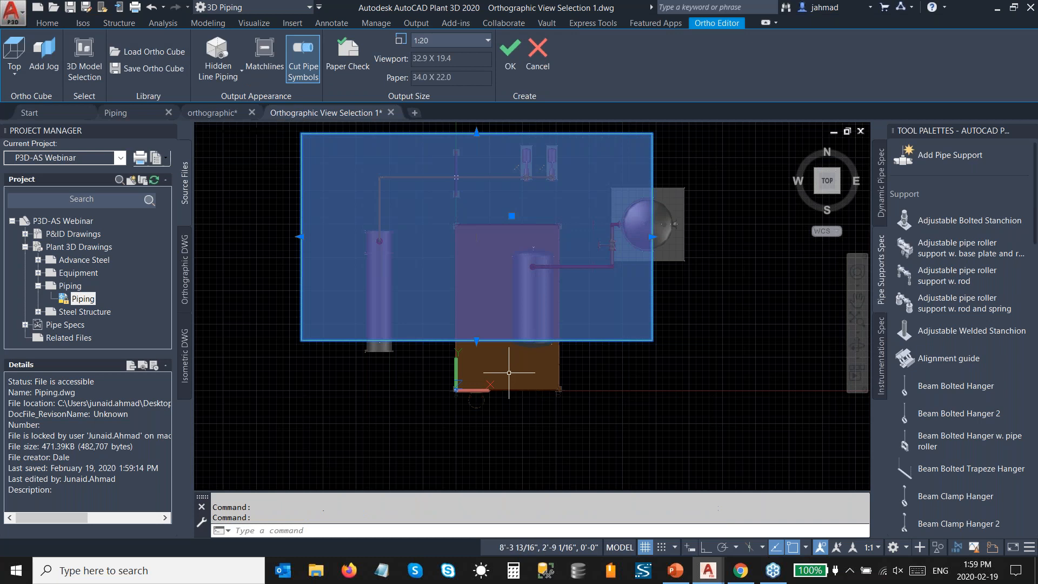
click(476, 341)
click(476, 417)
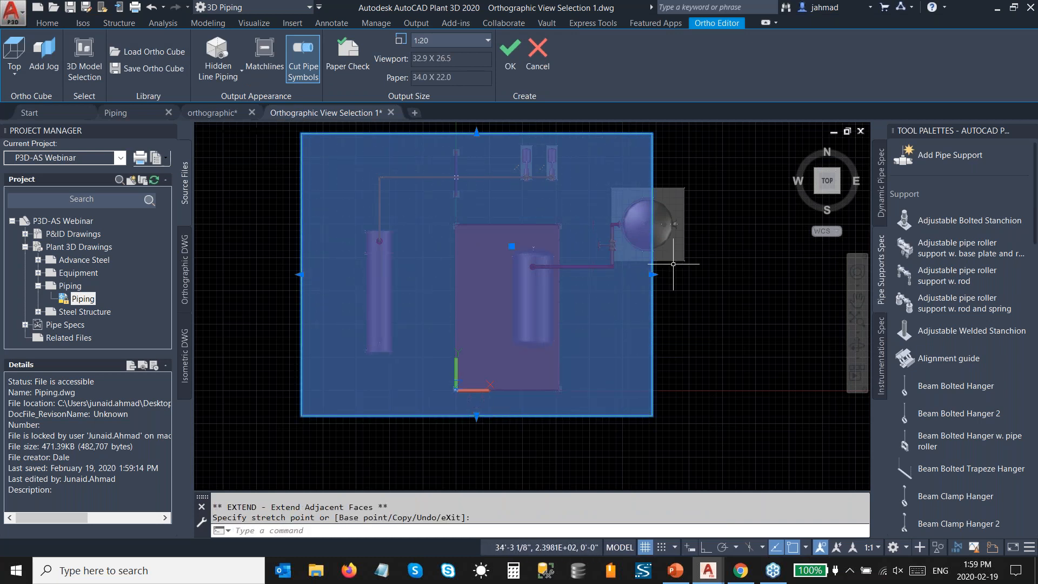
click(654, 274)
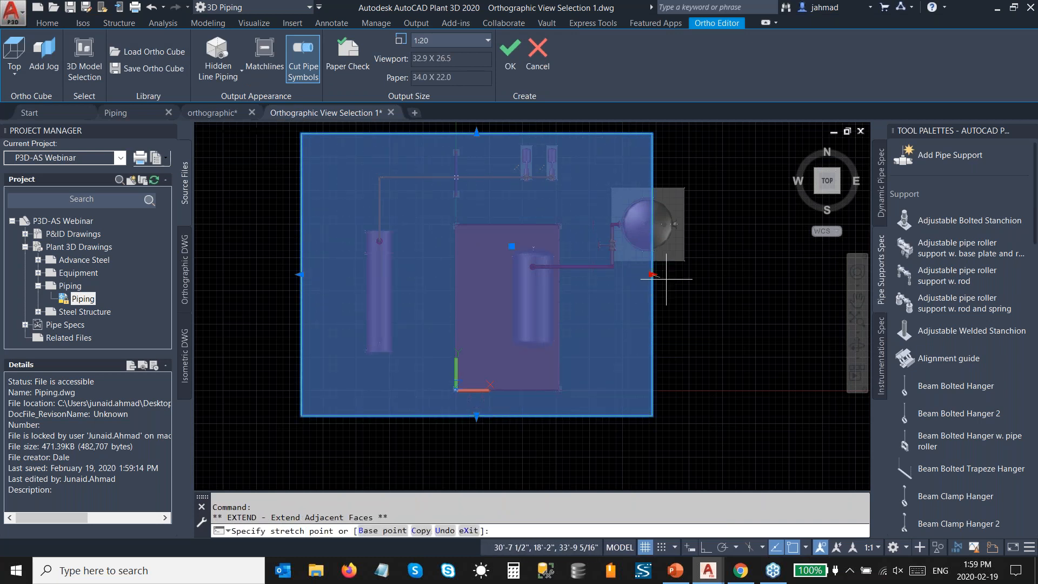
click(695, 275)
Step: In the left view, extend the ortho cube's bottom face down below the steel column footings
drag(827, 181, 834, 173)
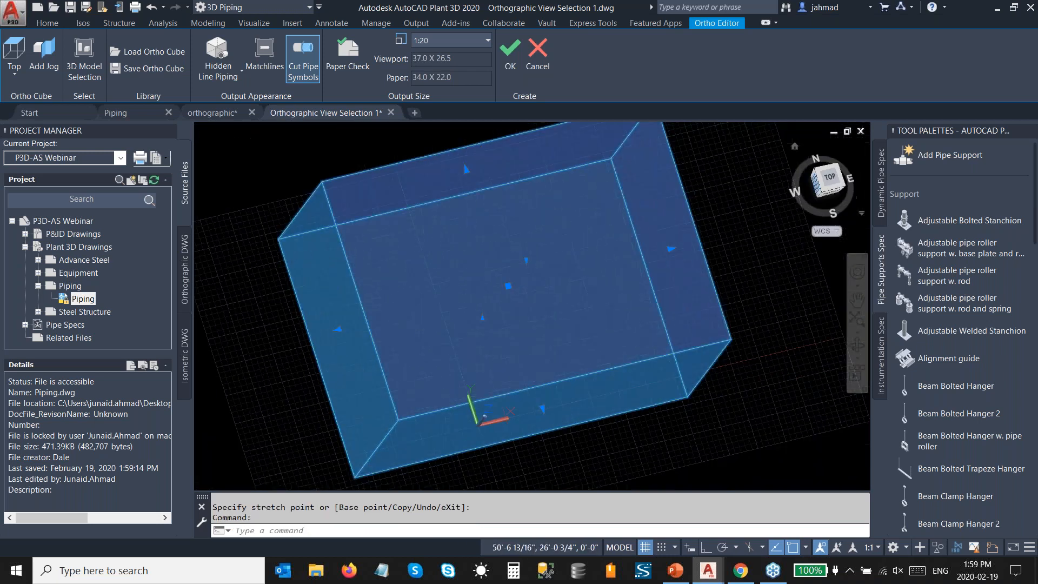
key(Escape)
scroll(547, 377, up, 4)
click(542, 373)
scroll(527, 398, up, 2)
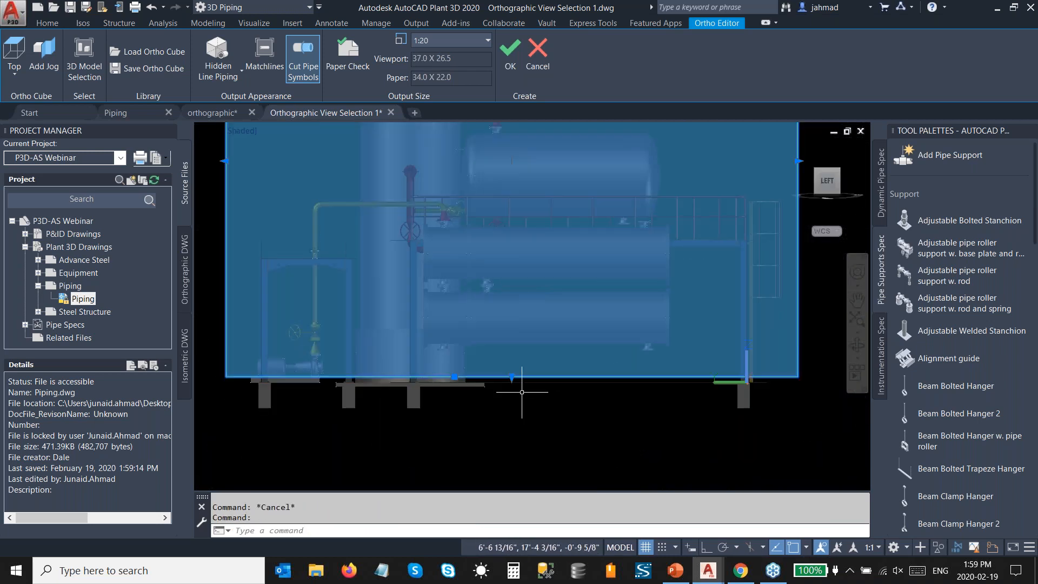
click(512, 378)
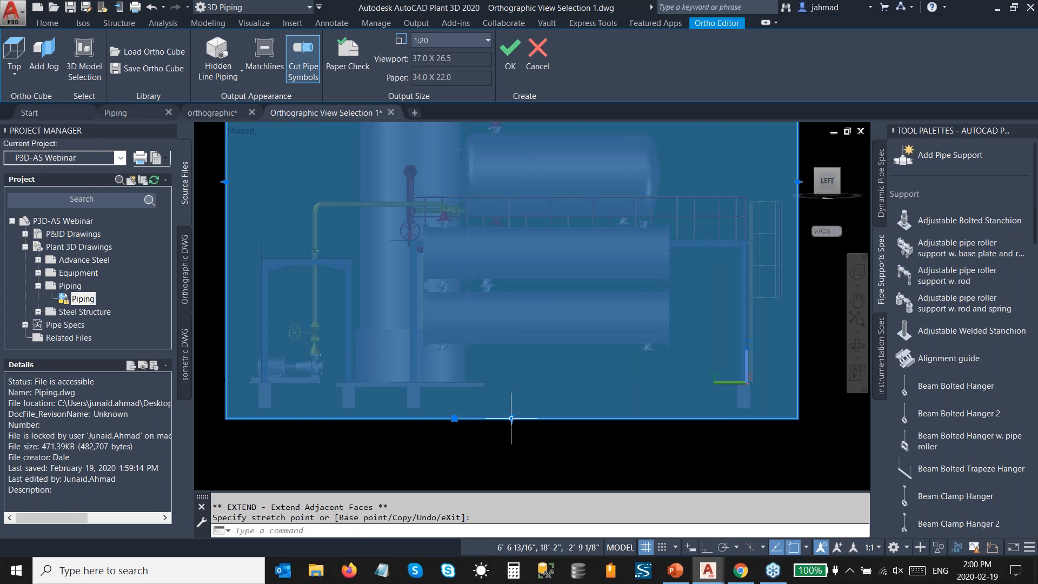
key(Escape)
Step: Return to an isometric view of the model and set the ortho cube's view direction to Back
scroll(611, 400, down, 4)
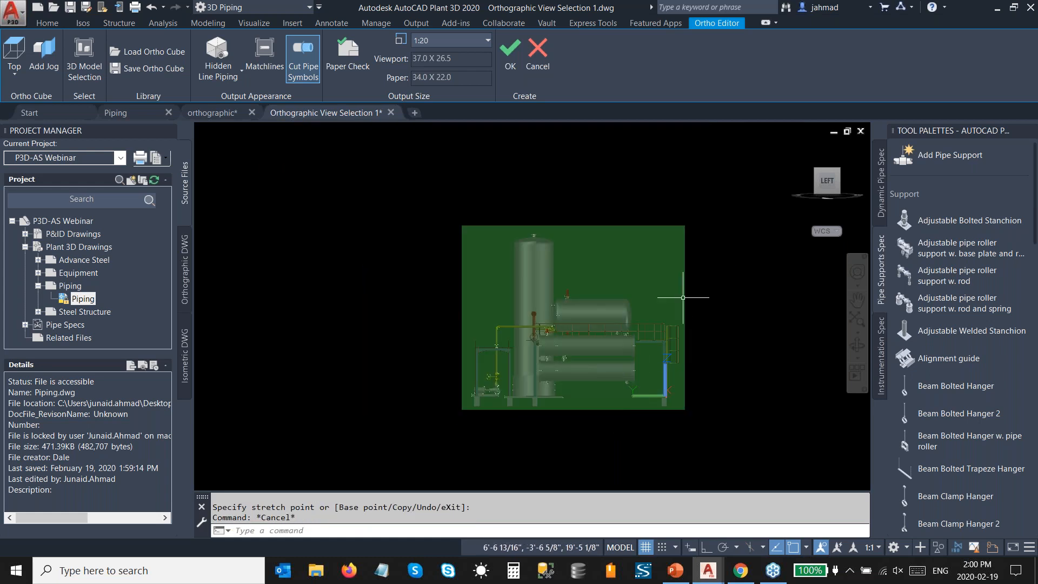
click(839, 171)
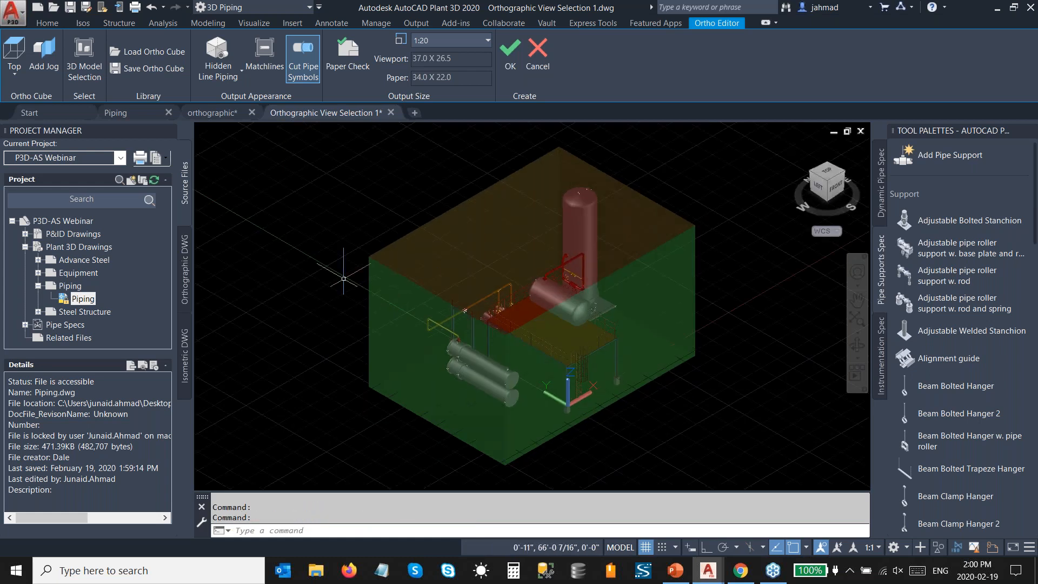
click(14, 71)
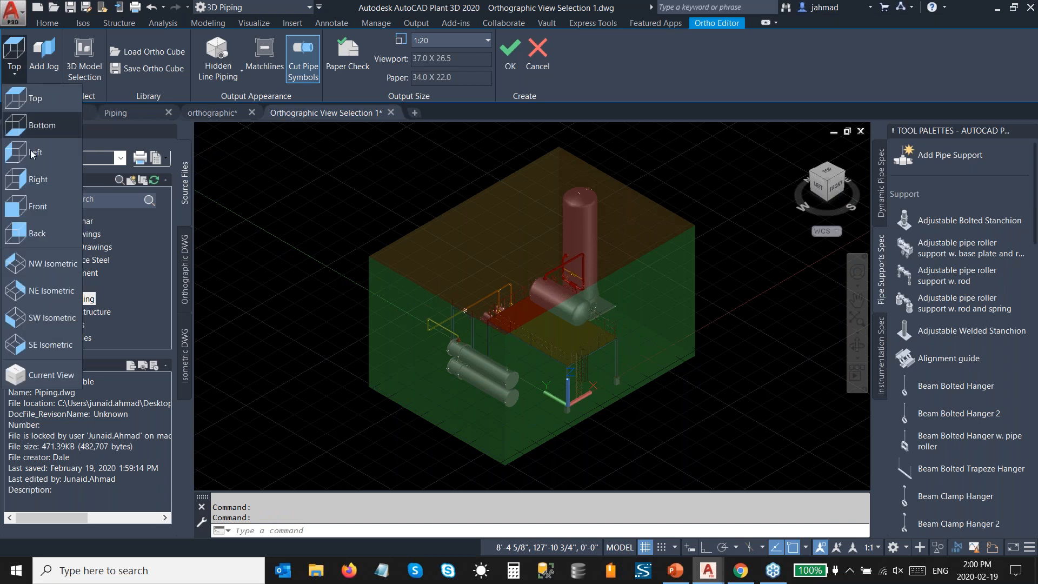
click(42, 230)
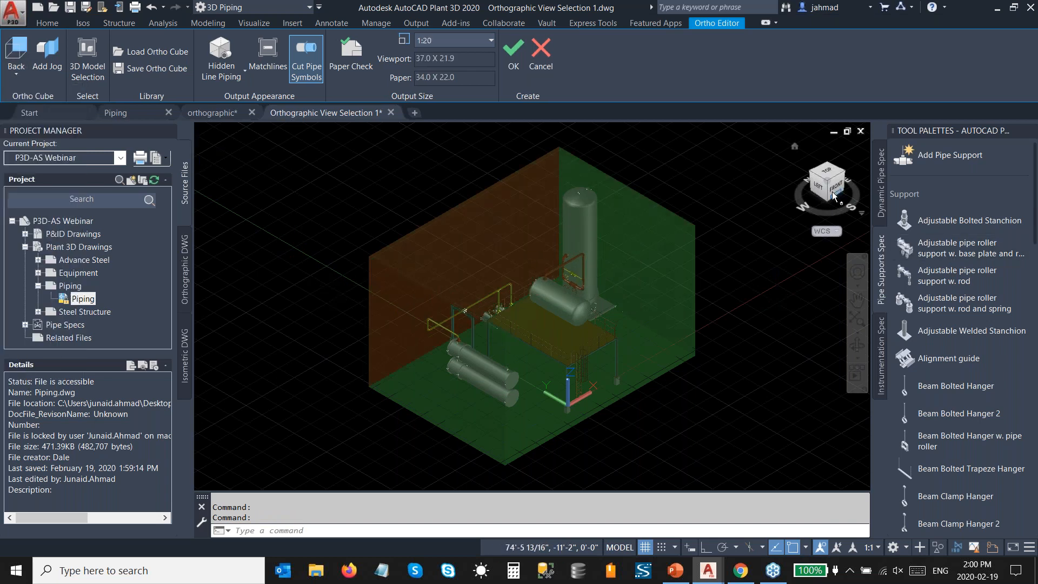
Step: Look at the ortho cube from the back, turn on the paper check and set the view scale to 1:30
click(810, 177)
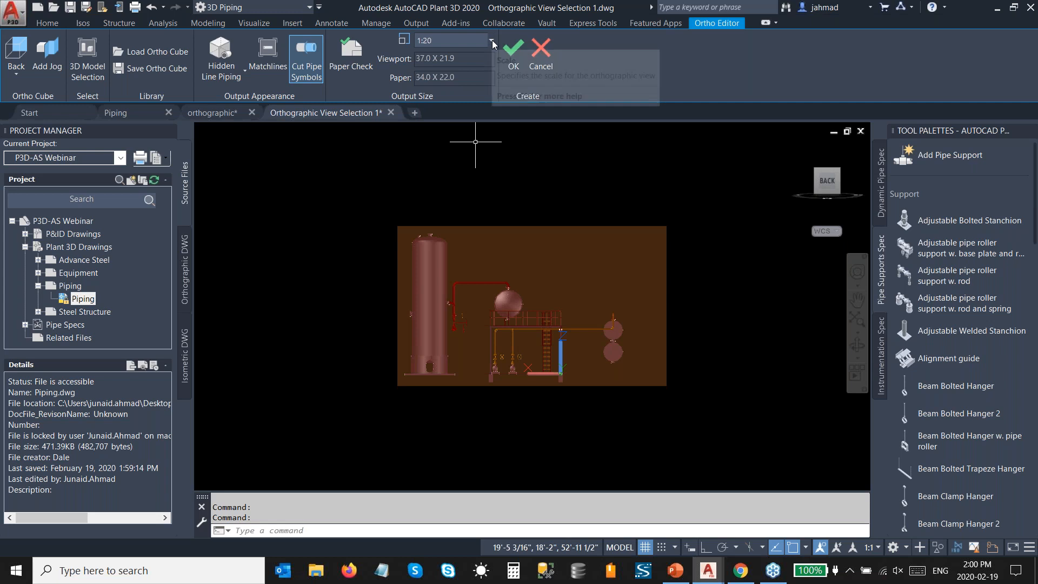
click(353, 57)
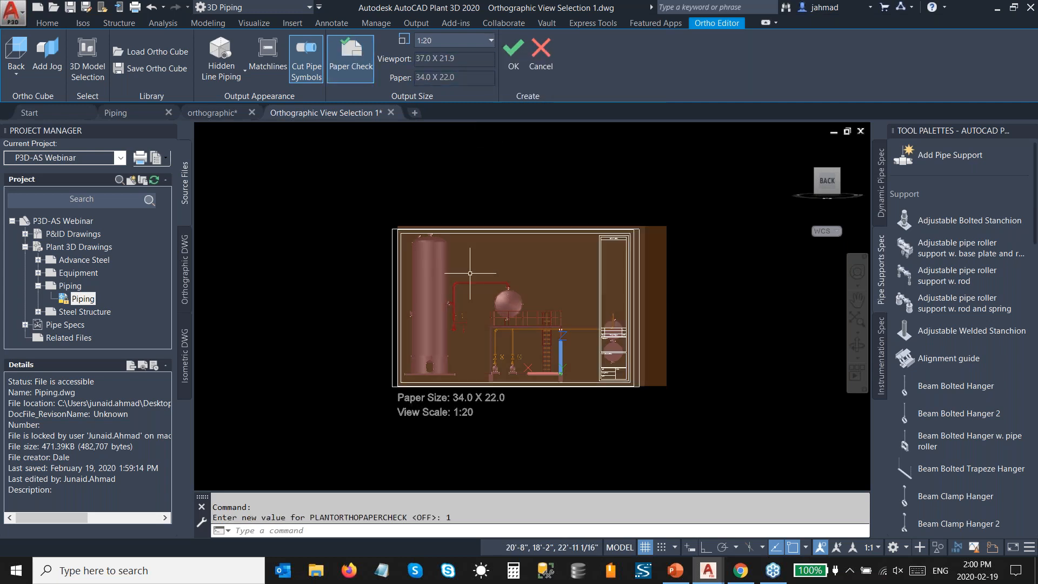
click(492, 40)
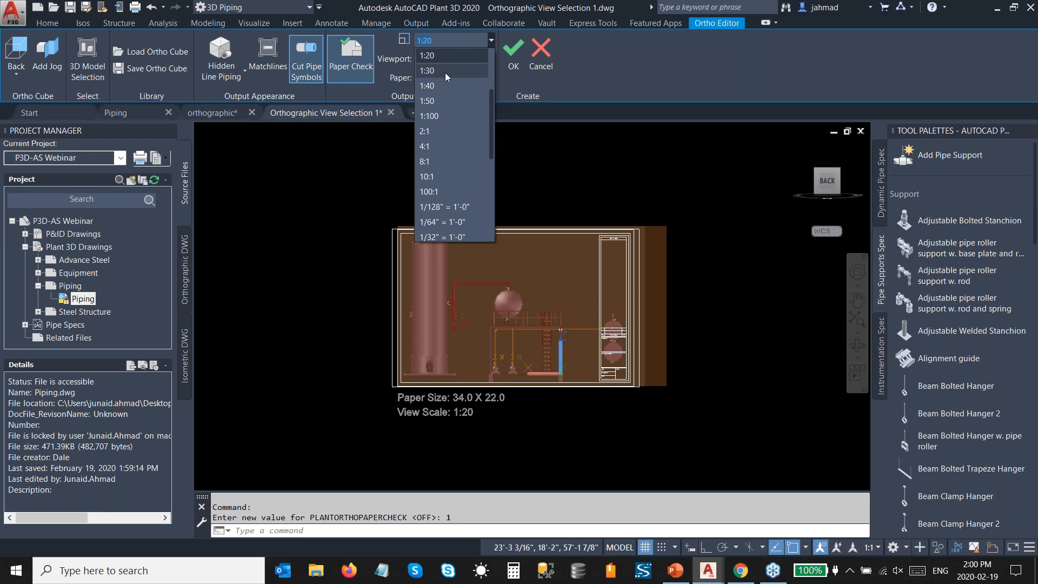
click(445, 72)
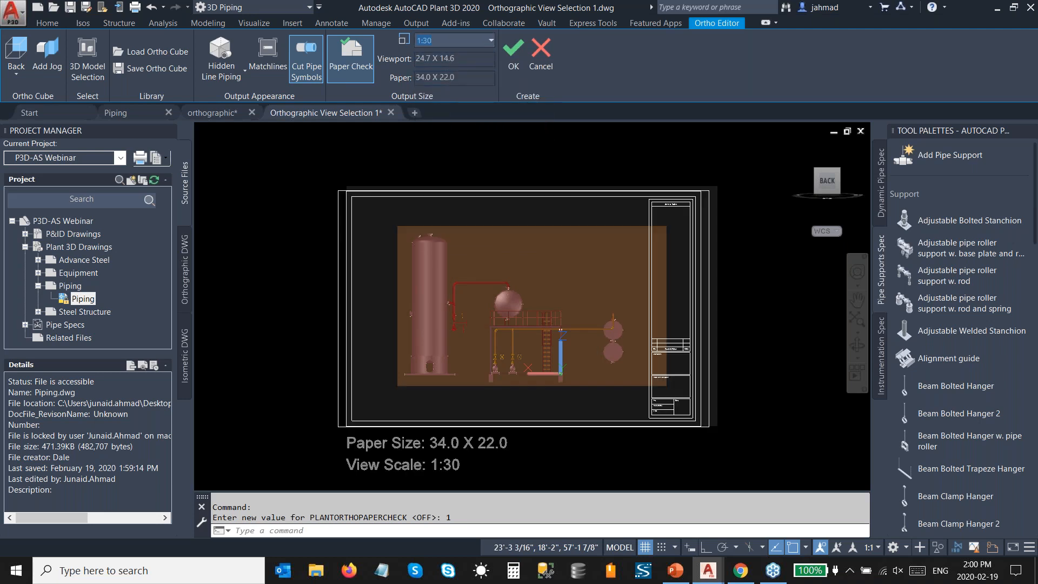
Step: Set the ortho view to No Hidden Lines, create it and place the back elevation on the sheet inside the title block border
click(235, 71)
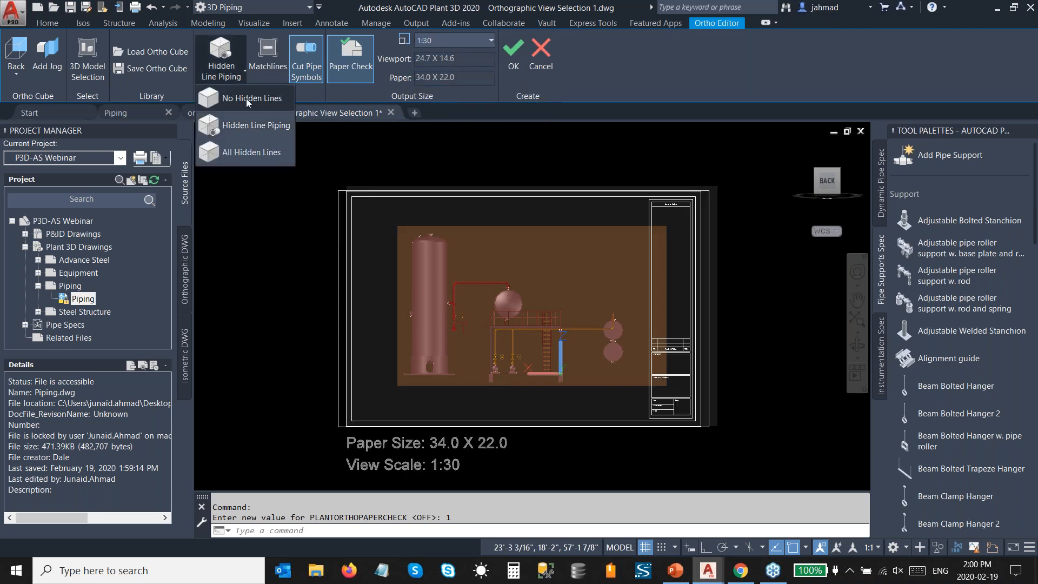
click(245, 99)
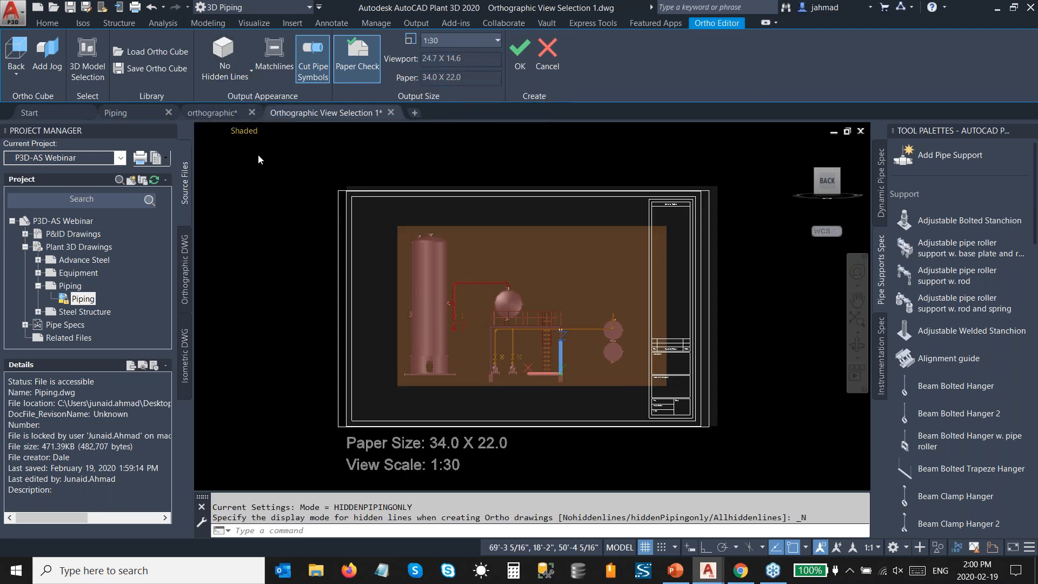
click(520, 65)
click(247, 444)
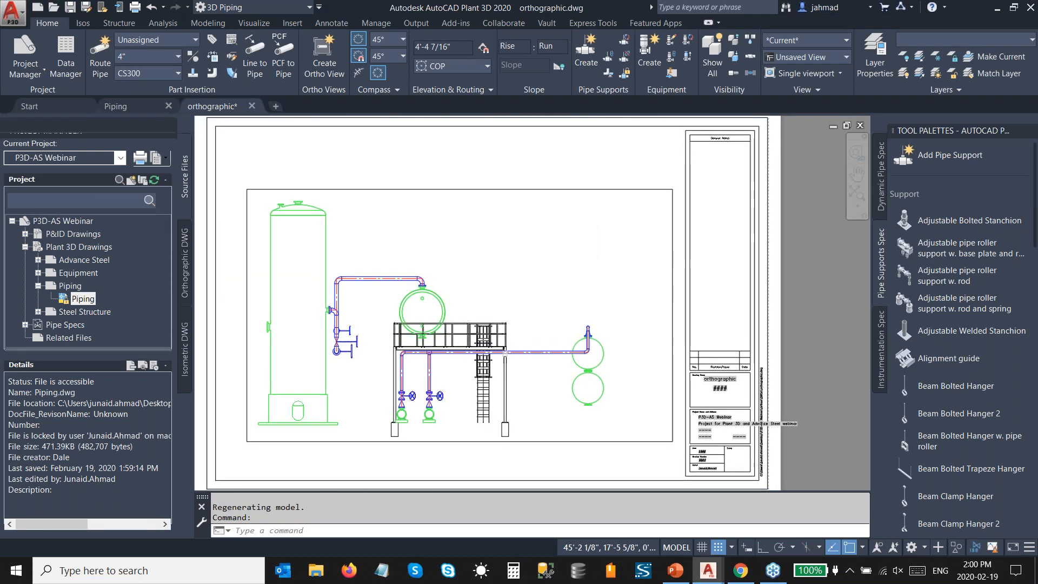
scroll(487, 361, up, 2)
mouse_move(481, 356)
middle_down()
mouse_move(535, 349)
mouse_move(568, 324)
middle_up()
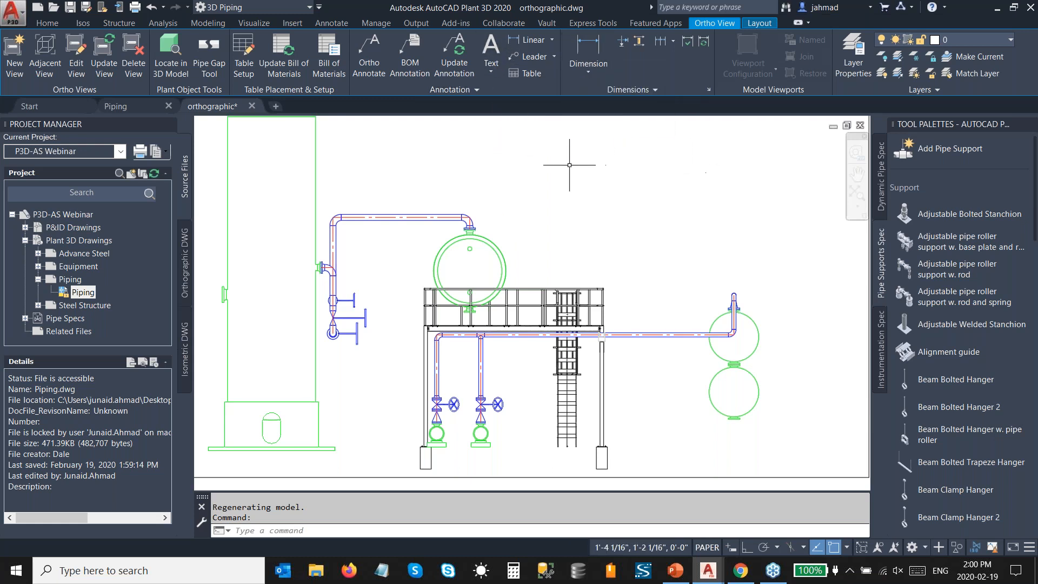
Step: Switch to AutoCAD Plant Report Creator from the desktop and load the P3D-AS Webinar project's Project.xml
click(1001, 9)
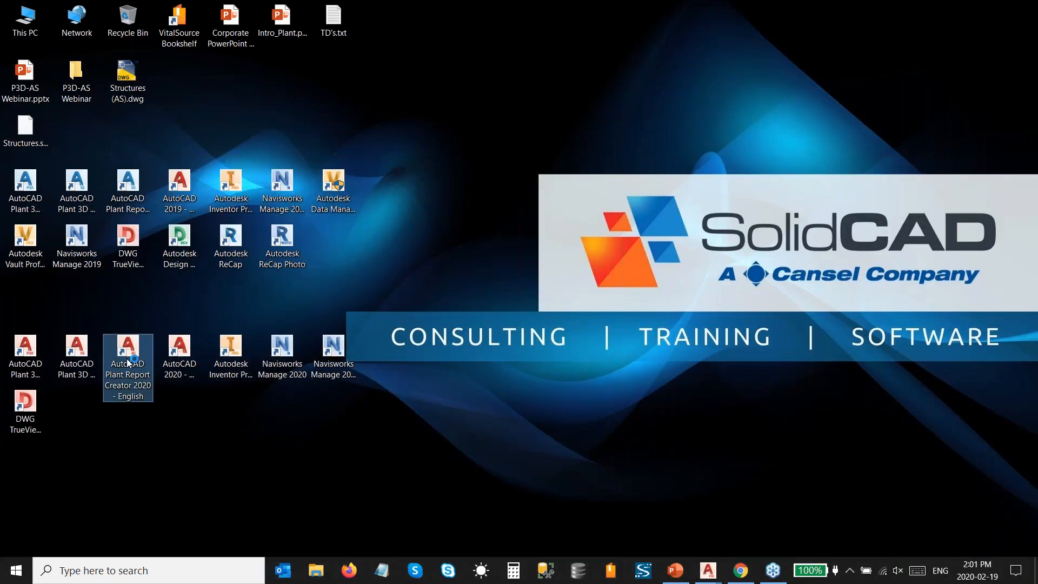
double_click(128, 349)
click(456, 86)
click(455, 106)
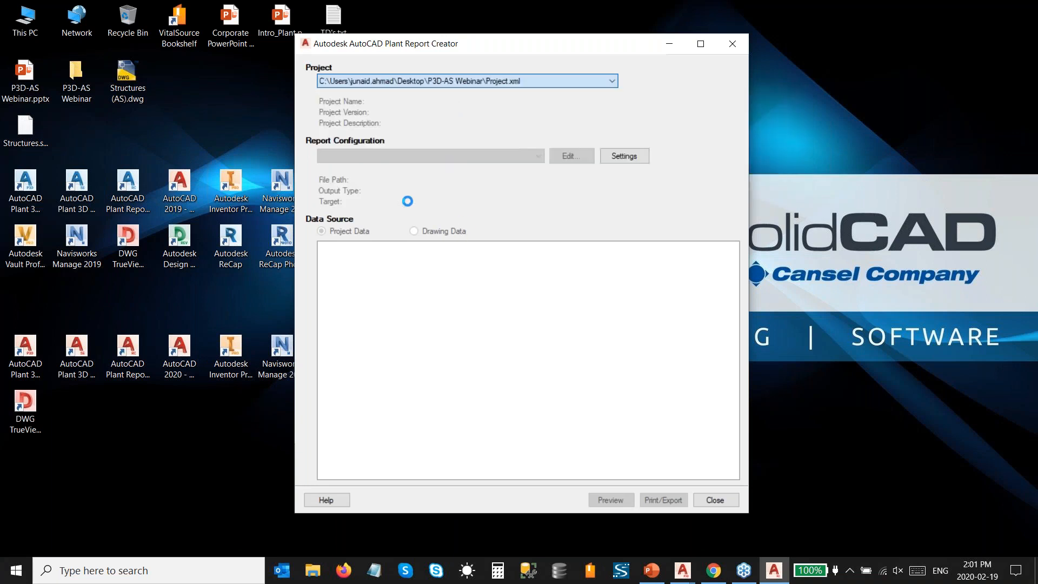
Step: Export the project data with the 3D Parts report configuration and open the exported spreadsheet to review the bill of material
click(398, 157)
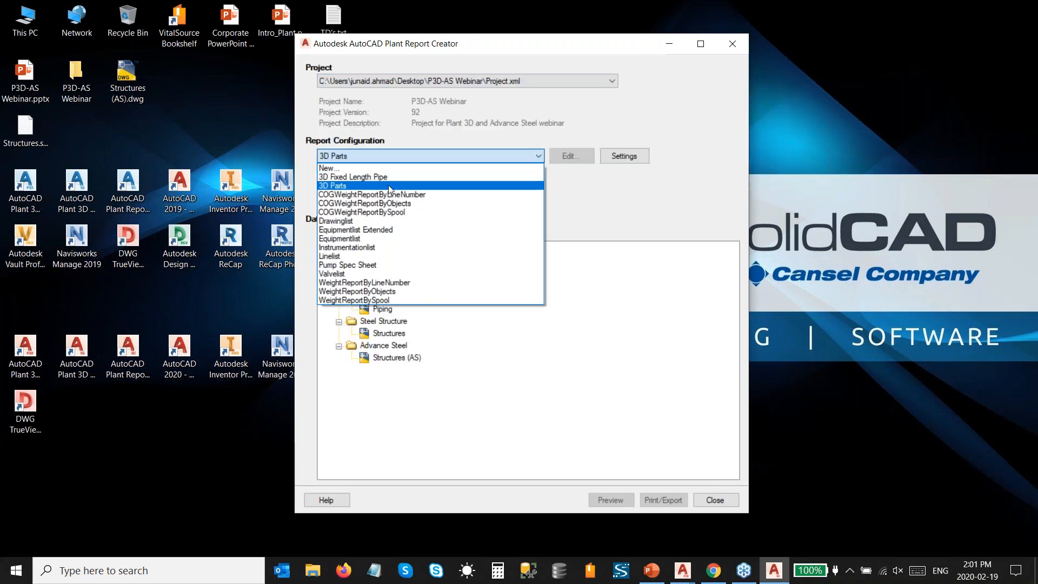
click(388, 184)
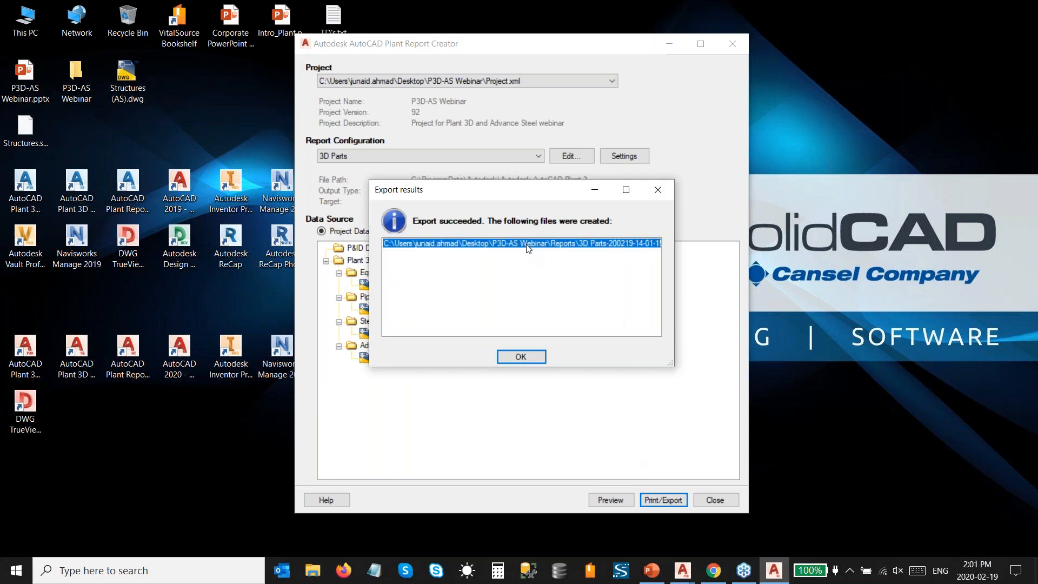
double_click(529, 248)
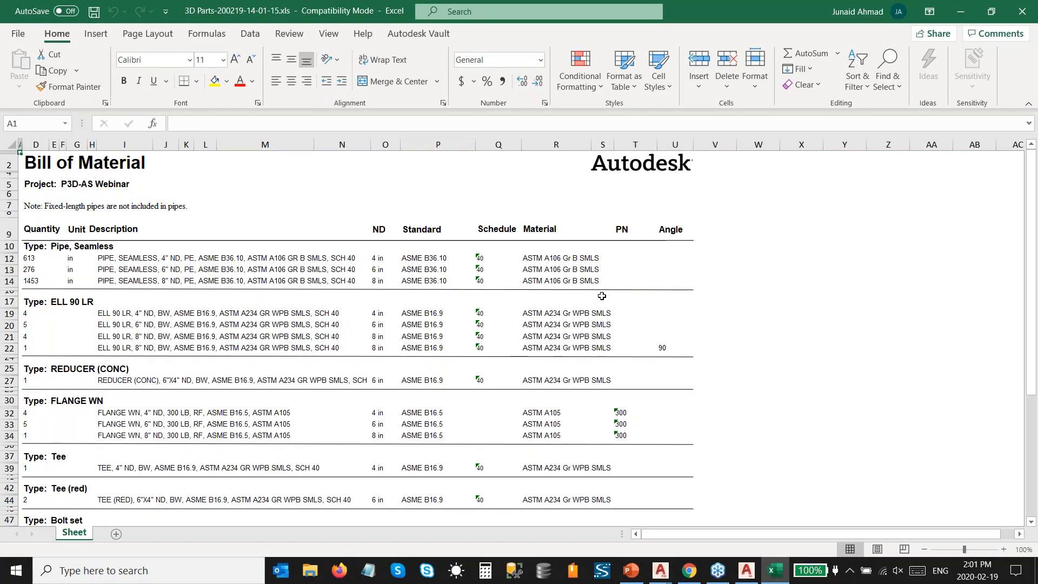
scroll(601, 296, down, 10)
scroll(633, 177, up, 10)
Step: Switch to the P3D-AS Webinar presentation in PowerPoint and start the slide show from the Agenda slide
click(631, 571)
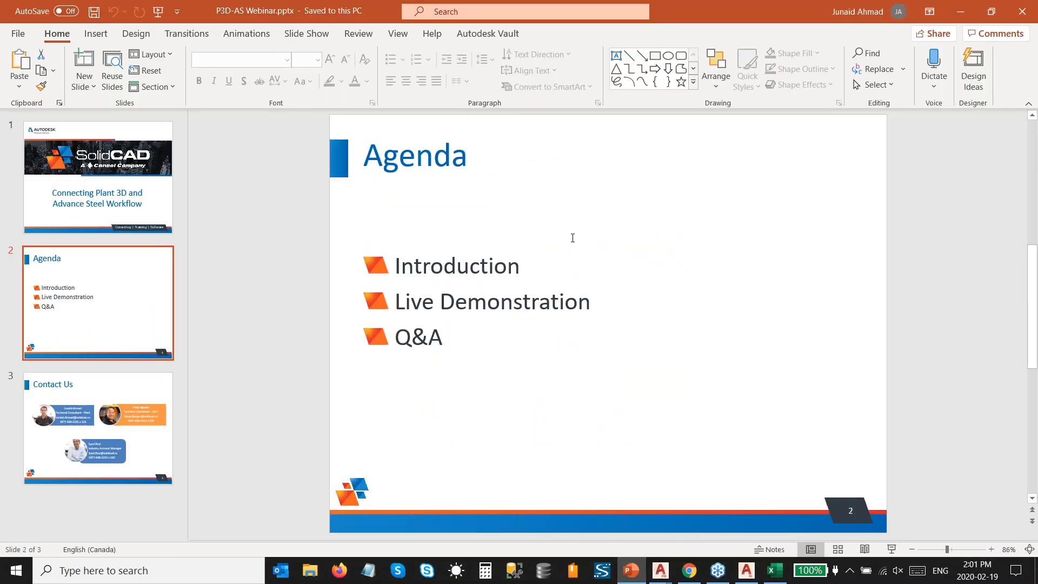
key(shift+F5)
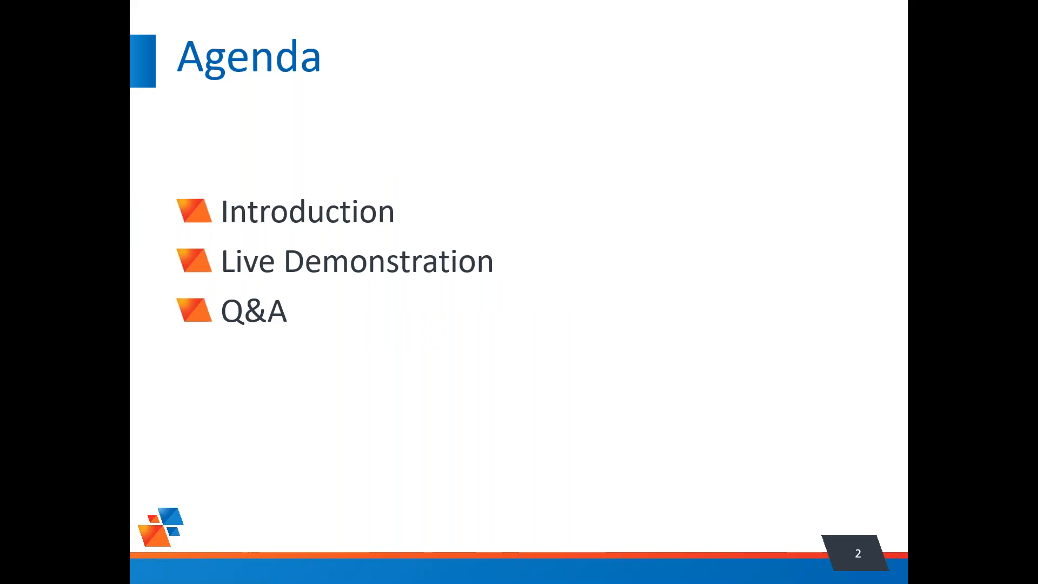